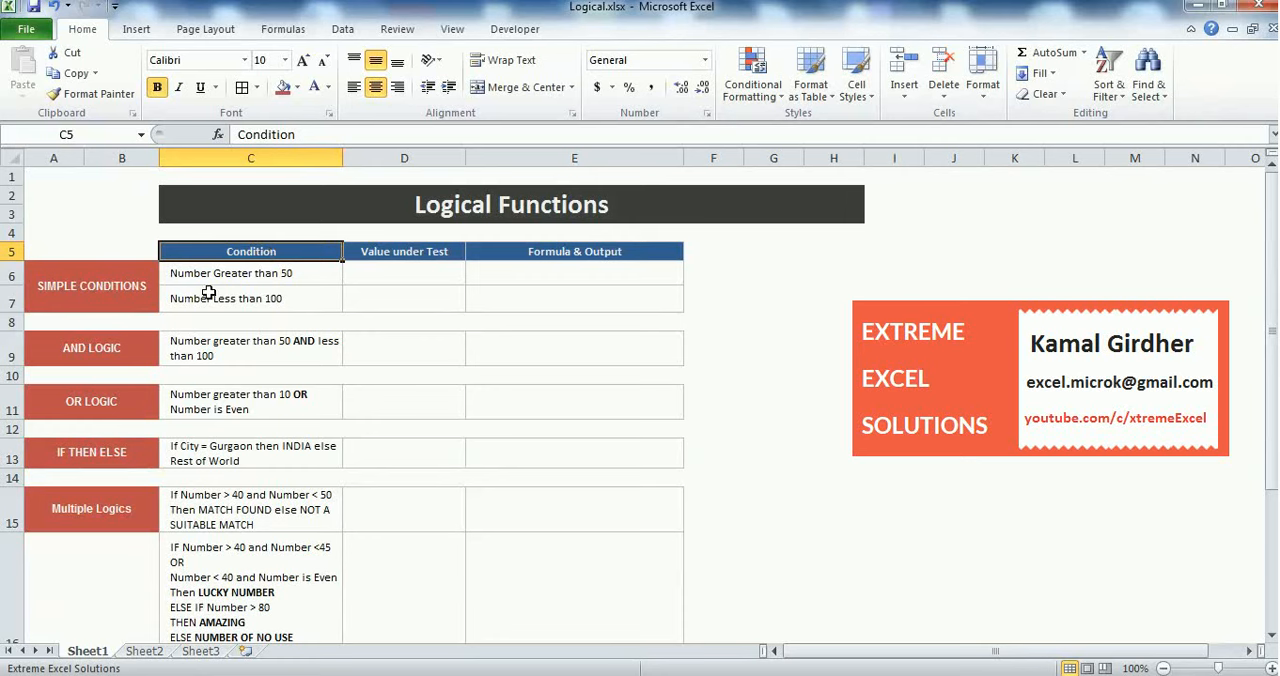
Enter 60 in D6 as the value under test for the "Number Greater than 50" condition
{"action": "left_click", "coordinate": [121, 289]}
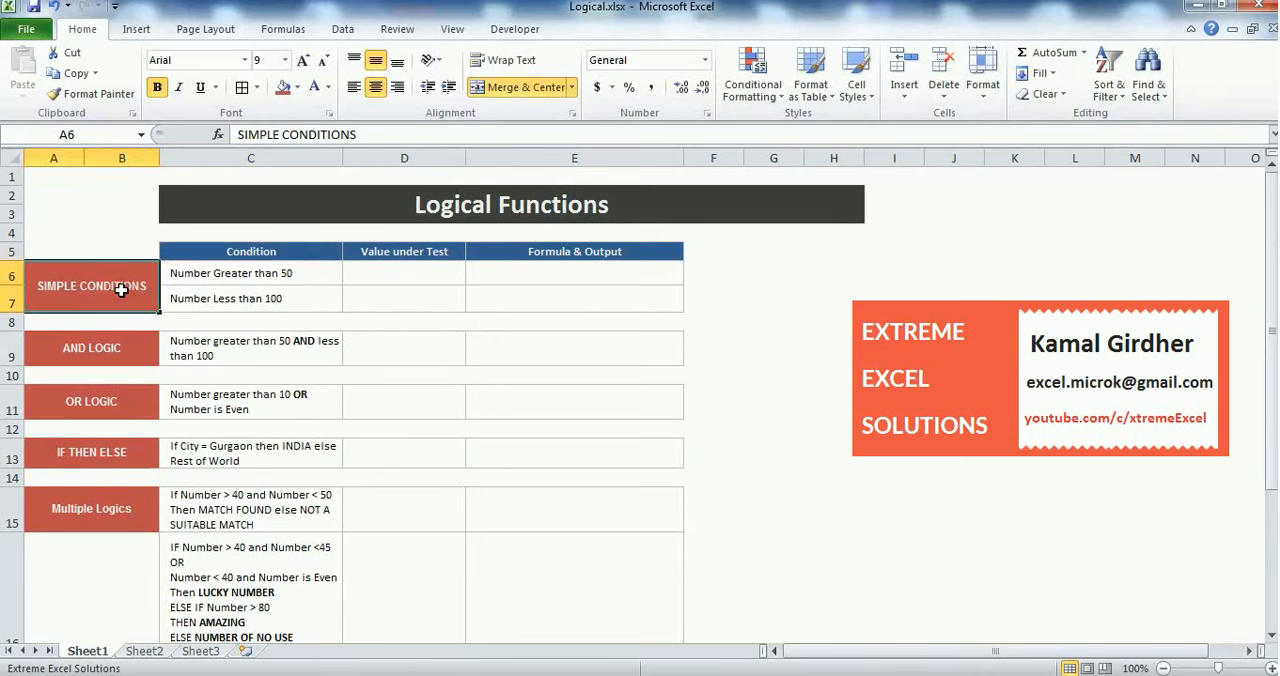
{"action": "left_click", "coordinate": [295, 277]}
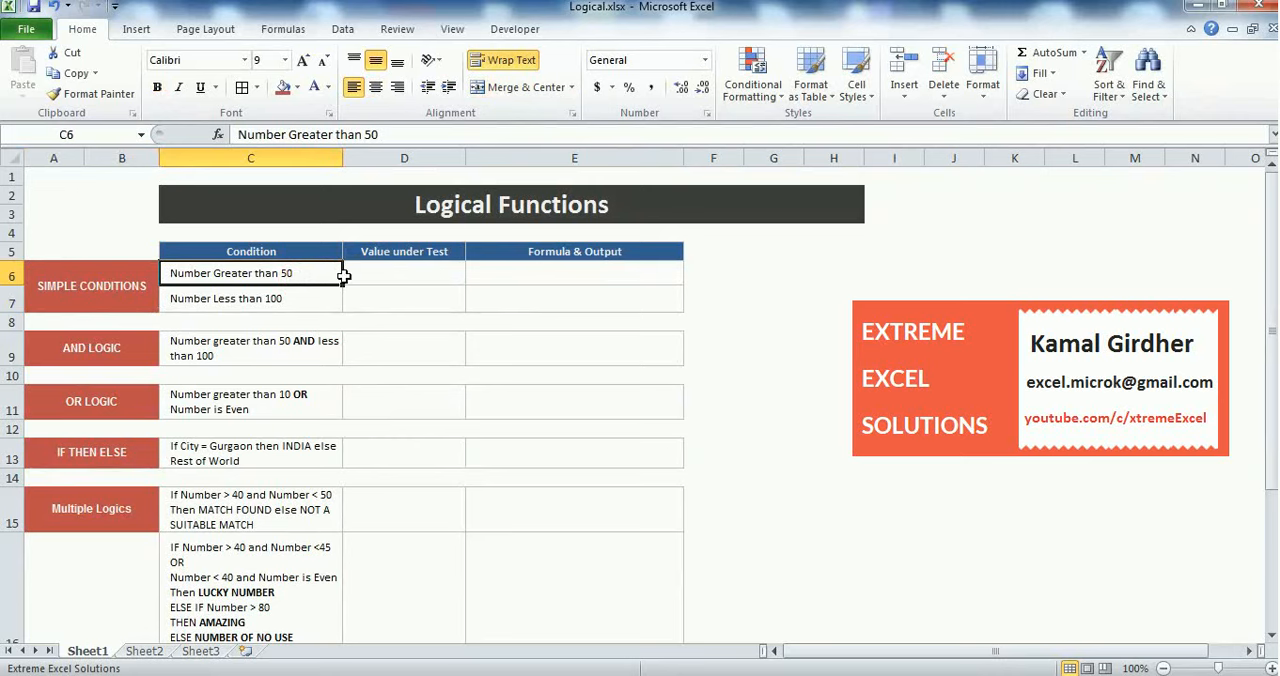
{"action": "left_click", "coordinate": [395, 270]}
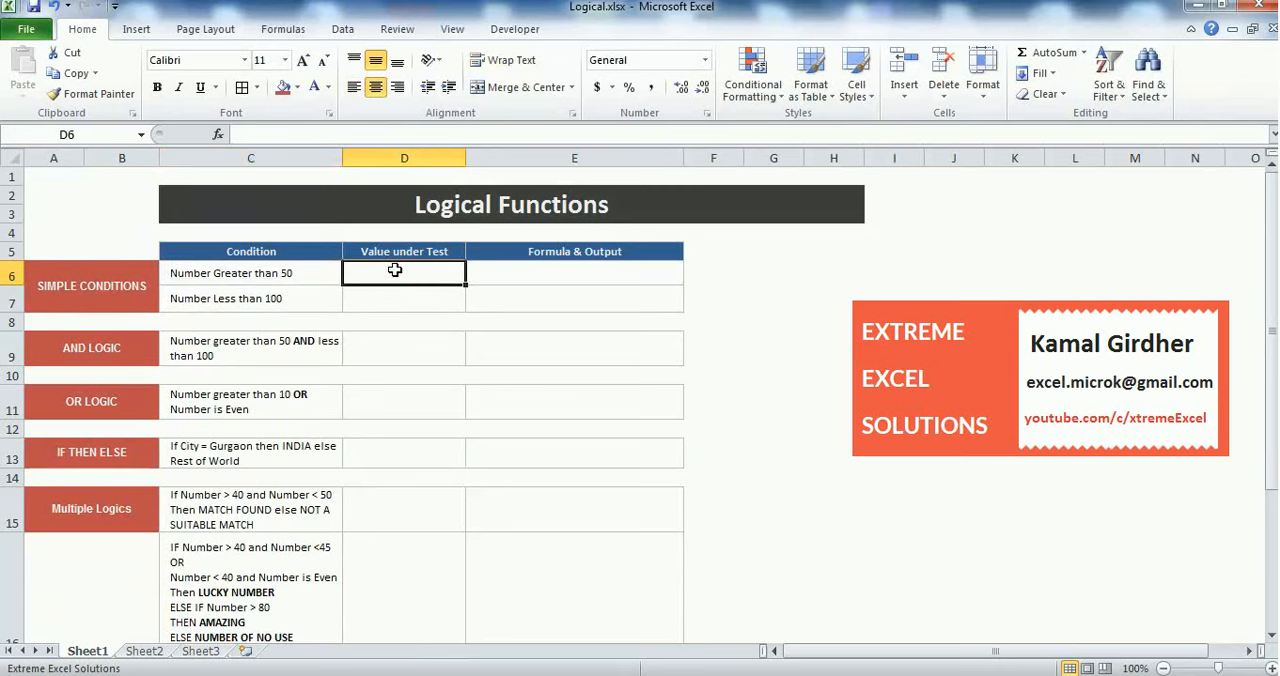
{"action": "type", "text": "60"}
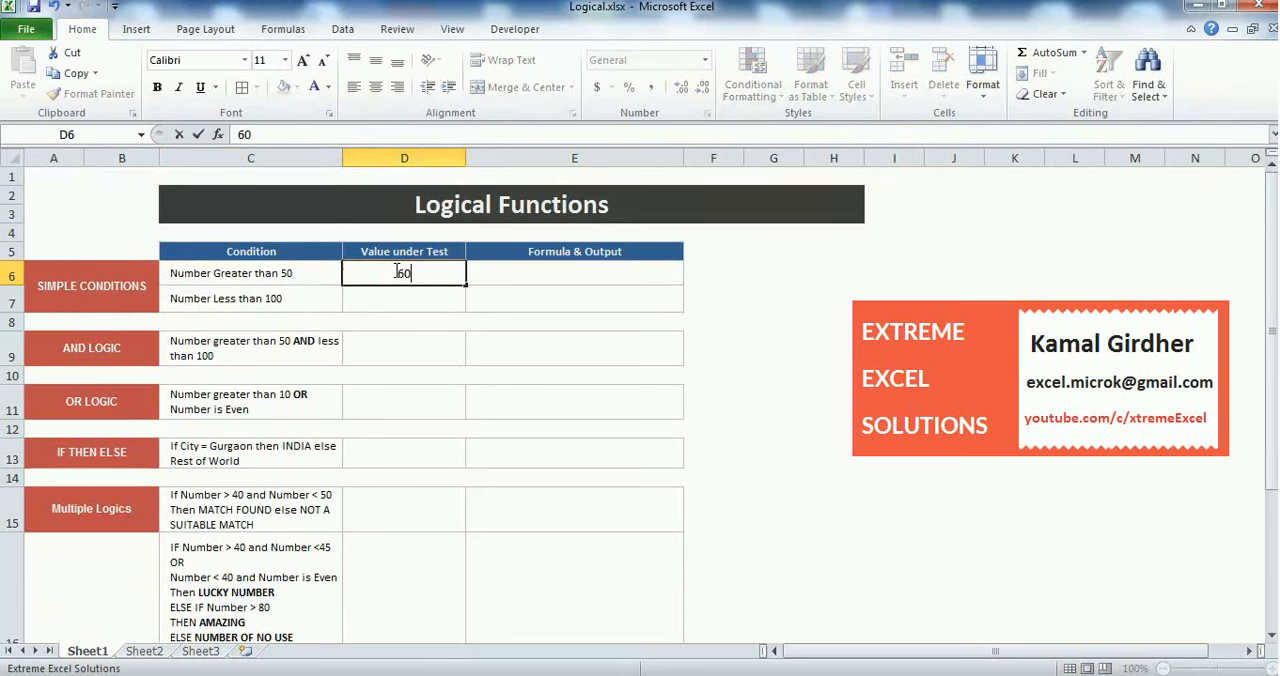
{"action": "key", "text": "Return"}
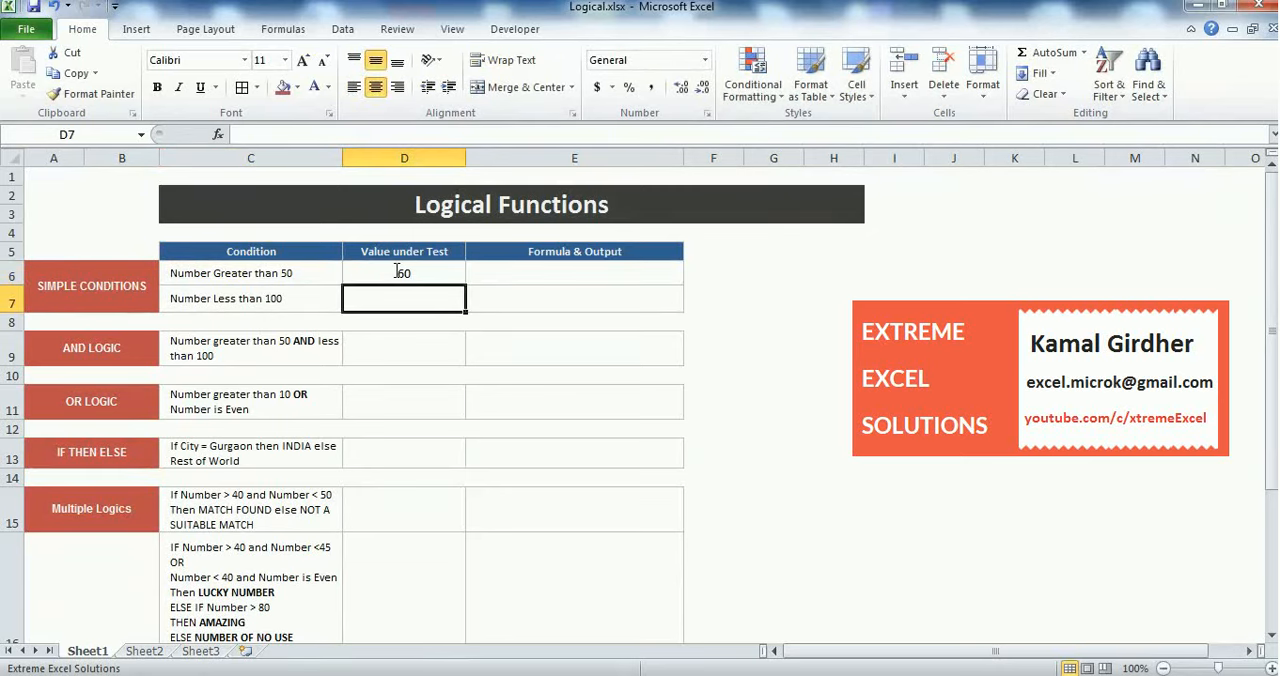
{"action": "left_click", "coordinate": [397, 271]}
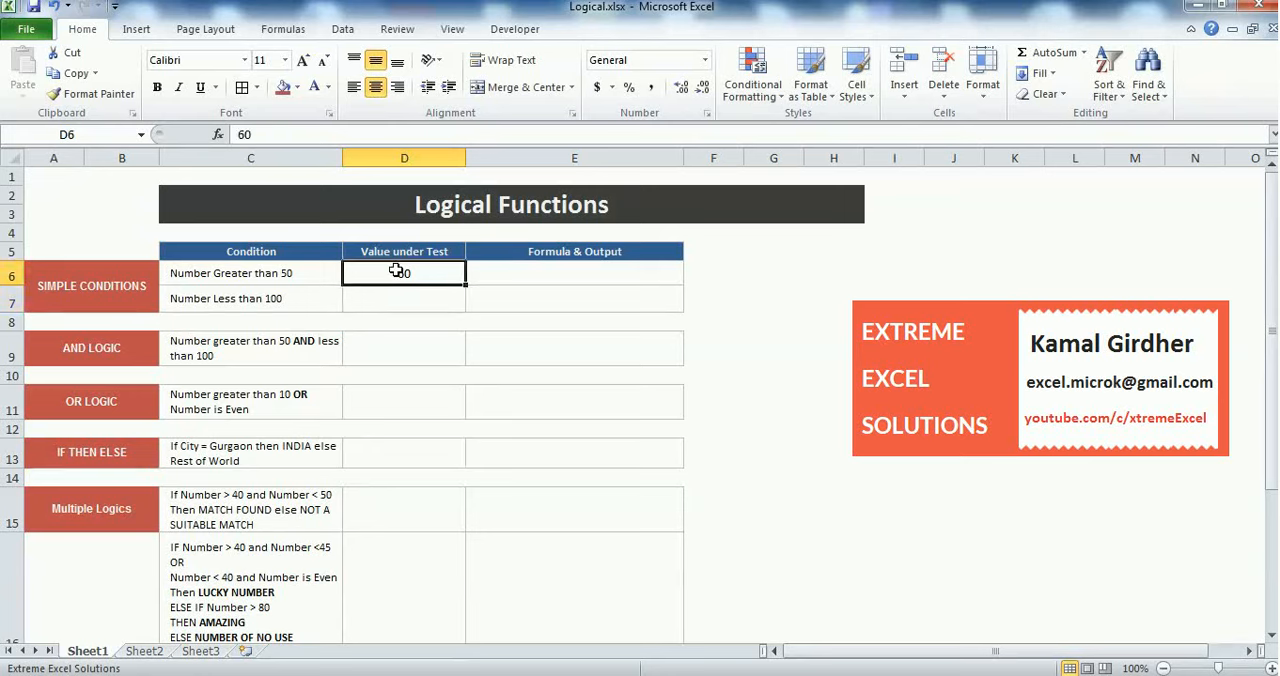
Enter the formula =D6>50 in E6 to test whether the number is greater than 50
{"action": "left_click", "coordinate": [606, 270]}
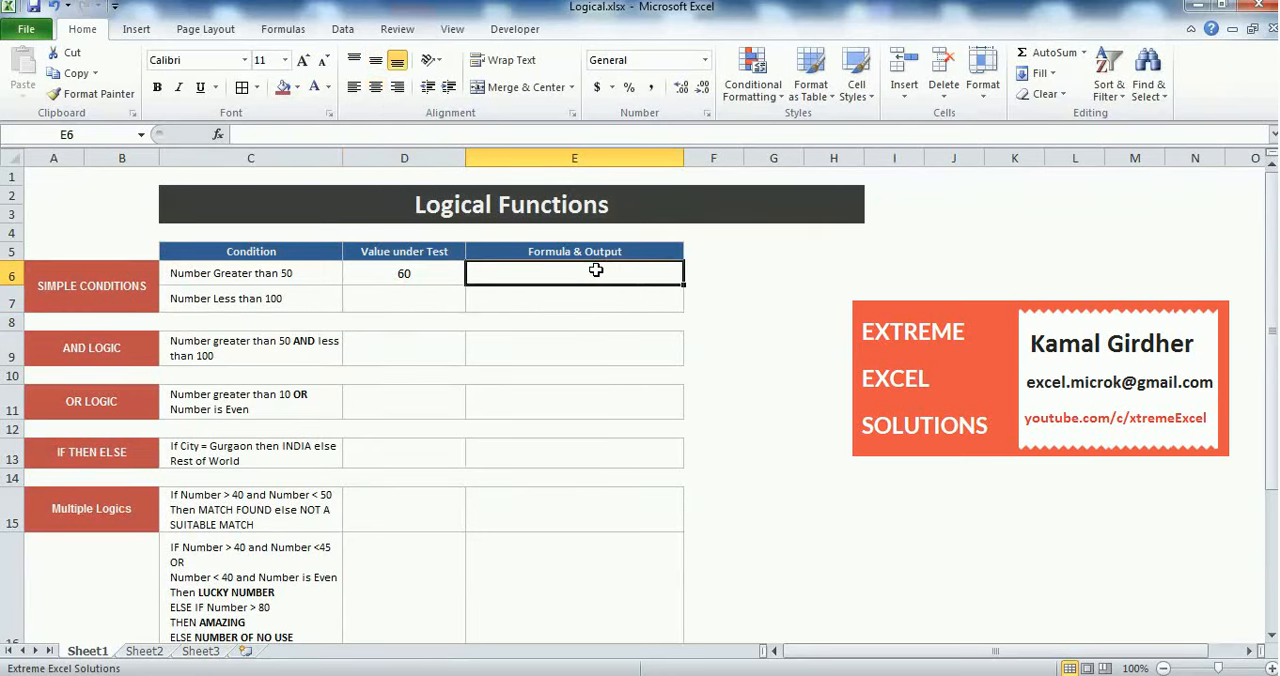
{"action": "type", "text": "="}
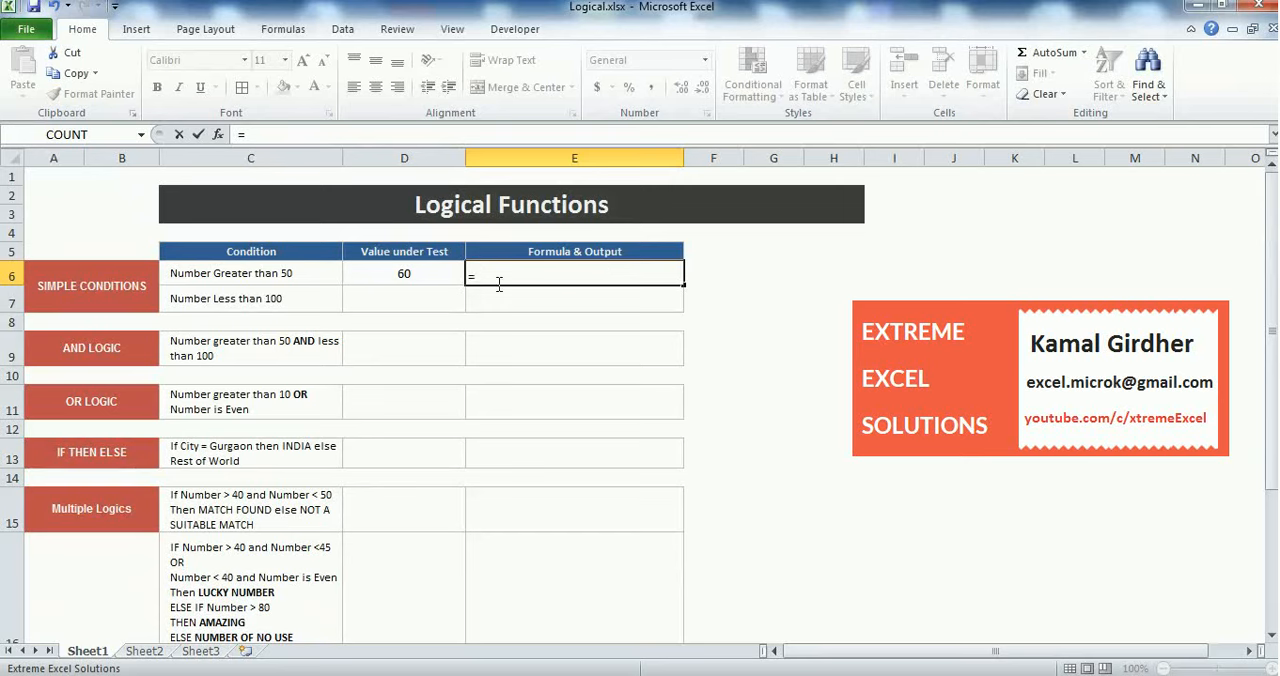
{"action": "left_click", "coordinate": [418, 274]}
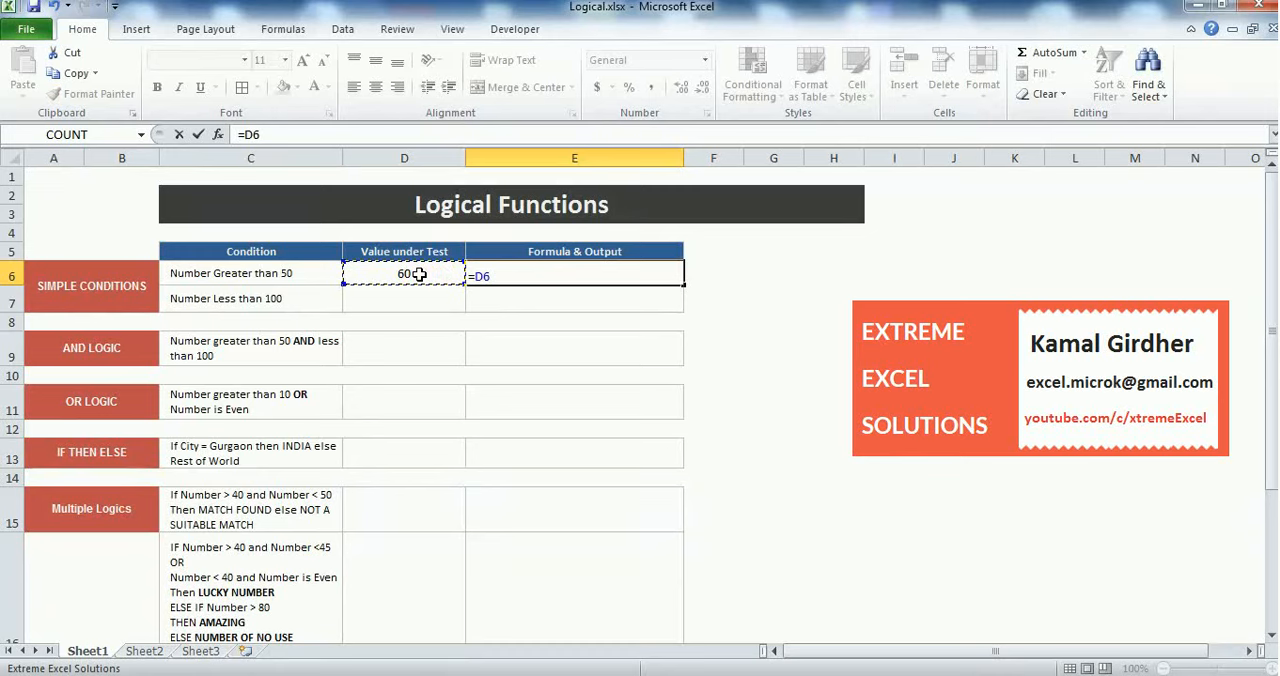
{"action": "type", "text": ">50"}
{"action": "key", "text": "Return"}
{"action": "left_click", "coordinate": [620, 276]}
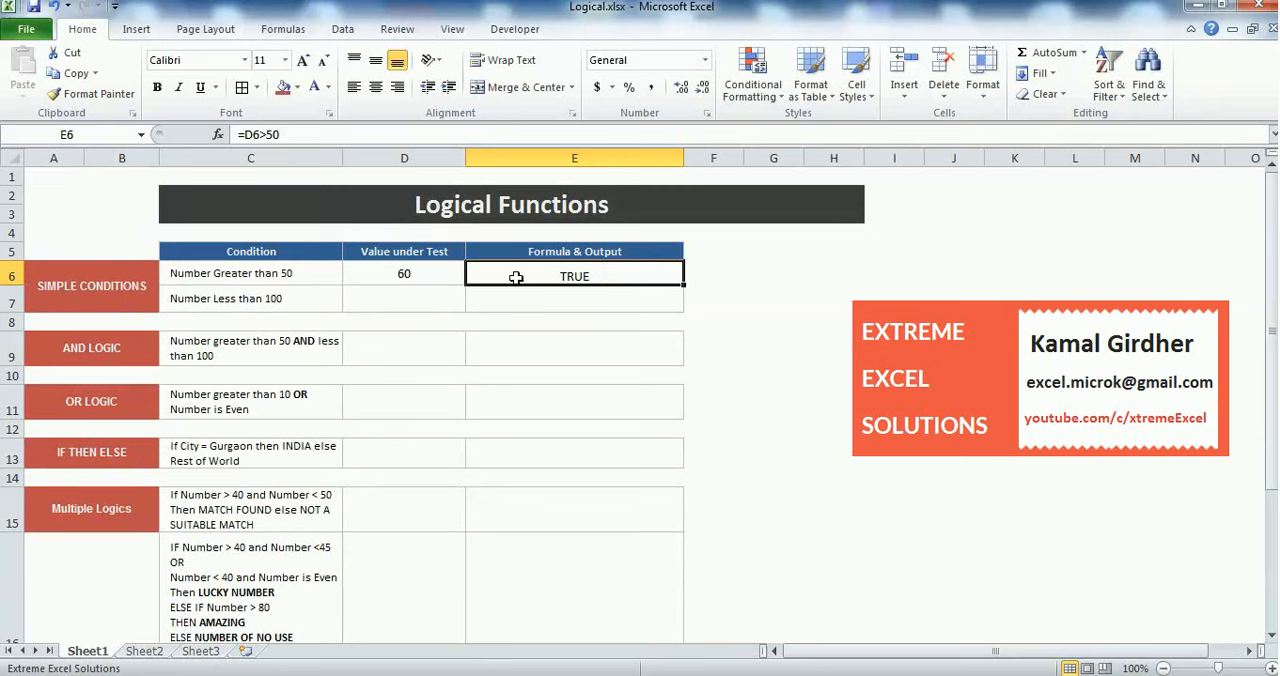
Change the value under test in D6 to 40 and check the output in E6
{"action": "left_click", "coordinate": [452, 276]}
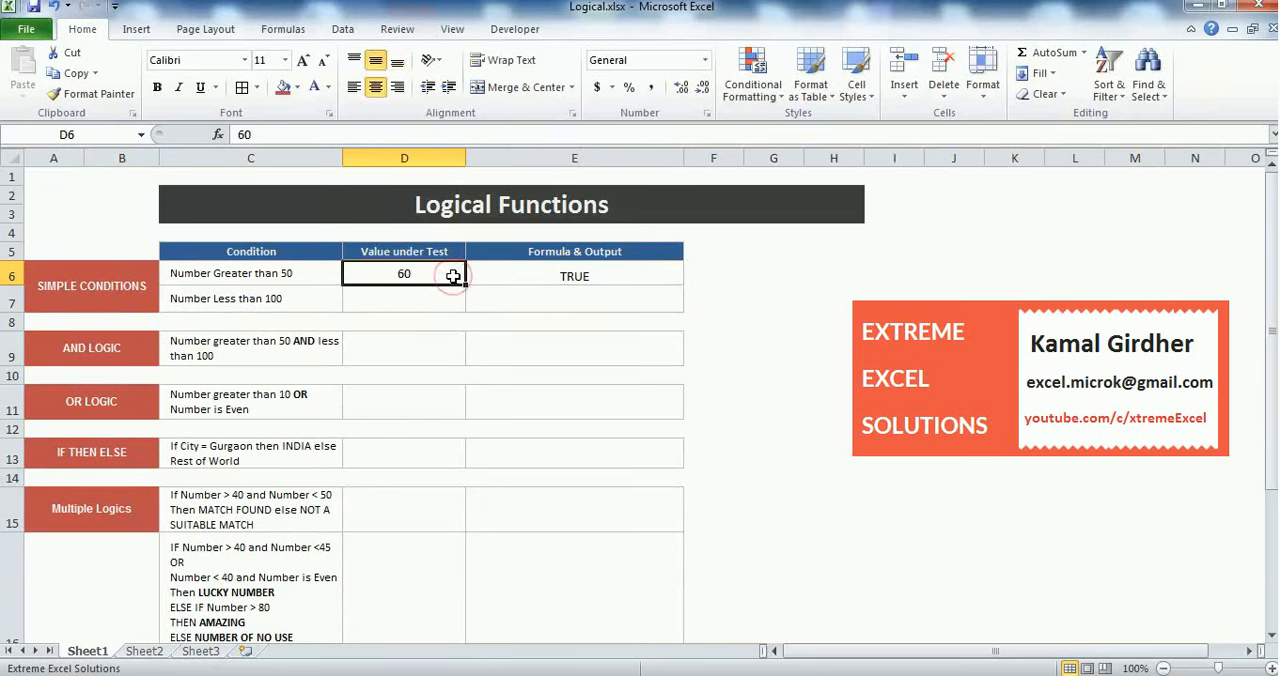
{"action": "type", "text": "40"}
{"action": "key", "text": "Return"}
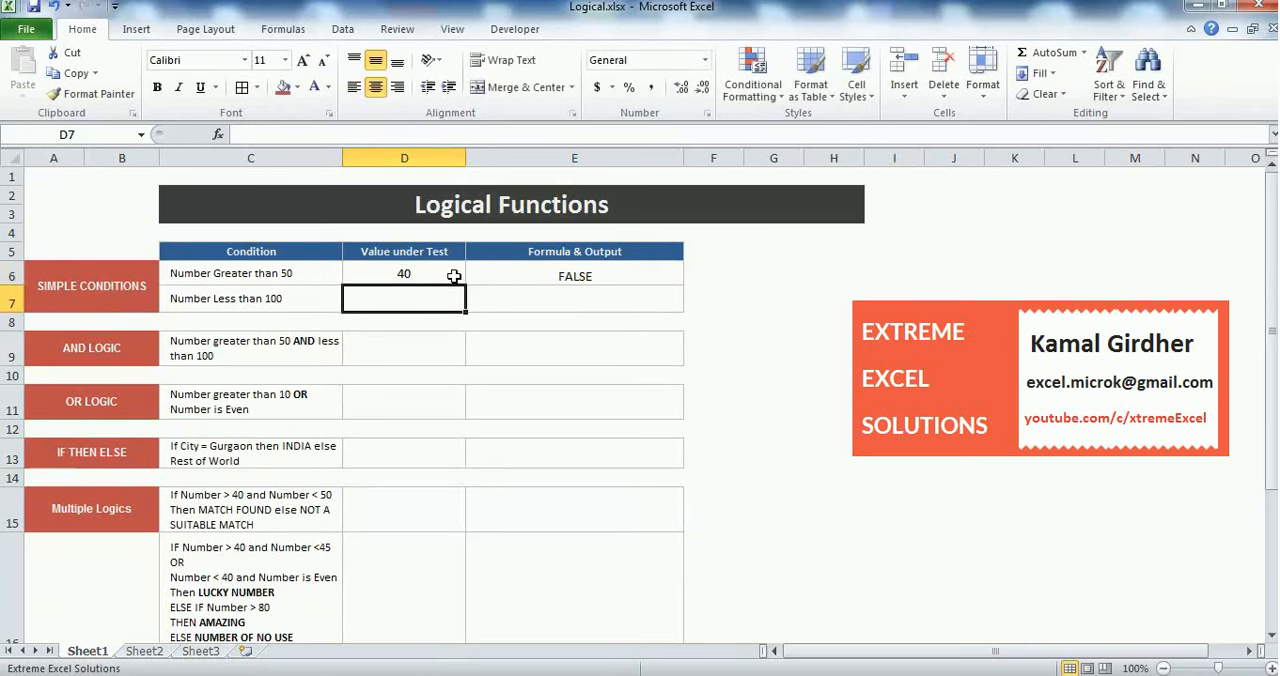
{"action": "left_click", "coordinate": [554, 278]}
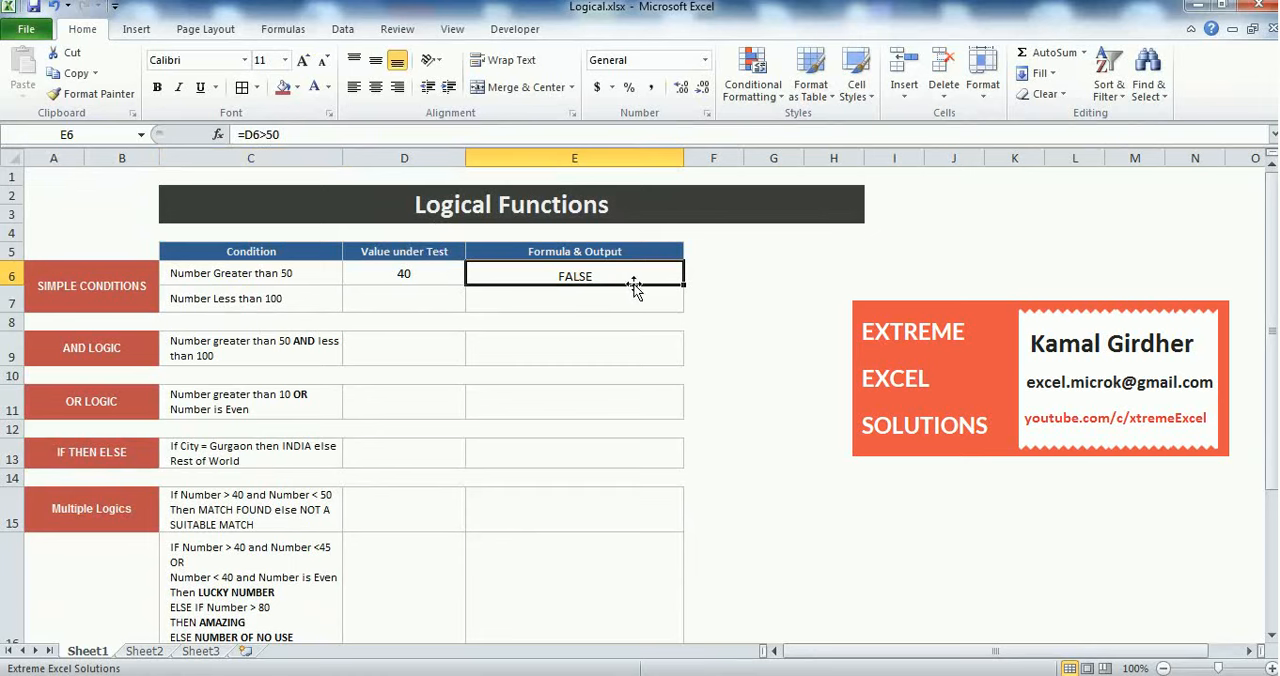
Enter 50 as the value under test in D7 and the formula =D7<100 in E7
{"action": "left_click", "coordinate": [387, 302]}
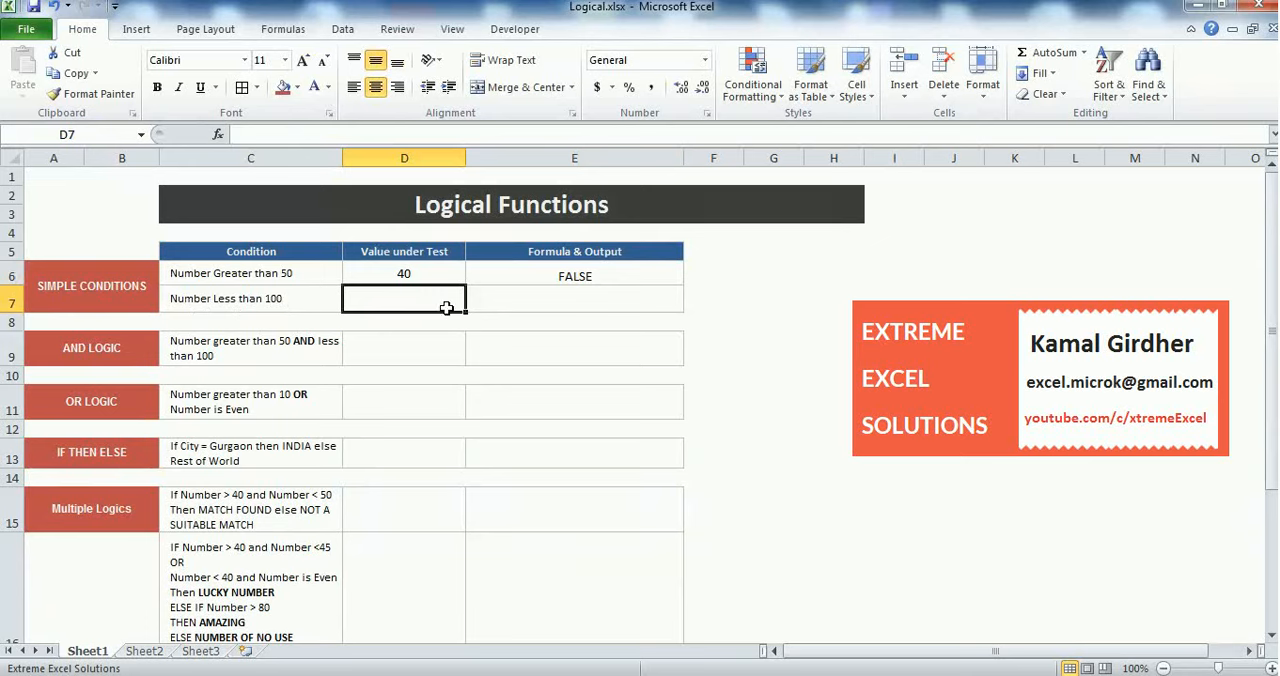
{"action": "type", "text": "50"}
{"action": "key", "text": "Return"}
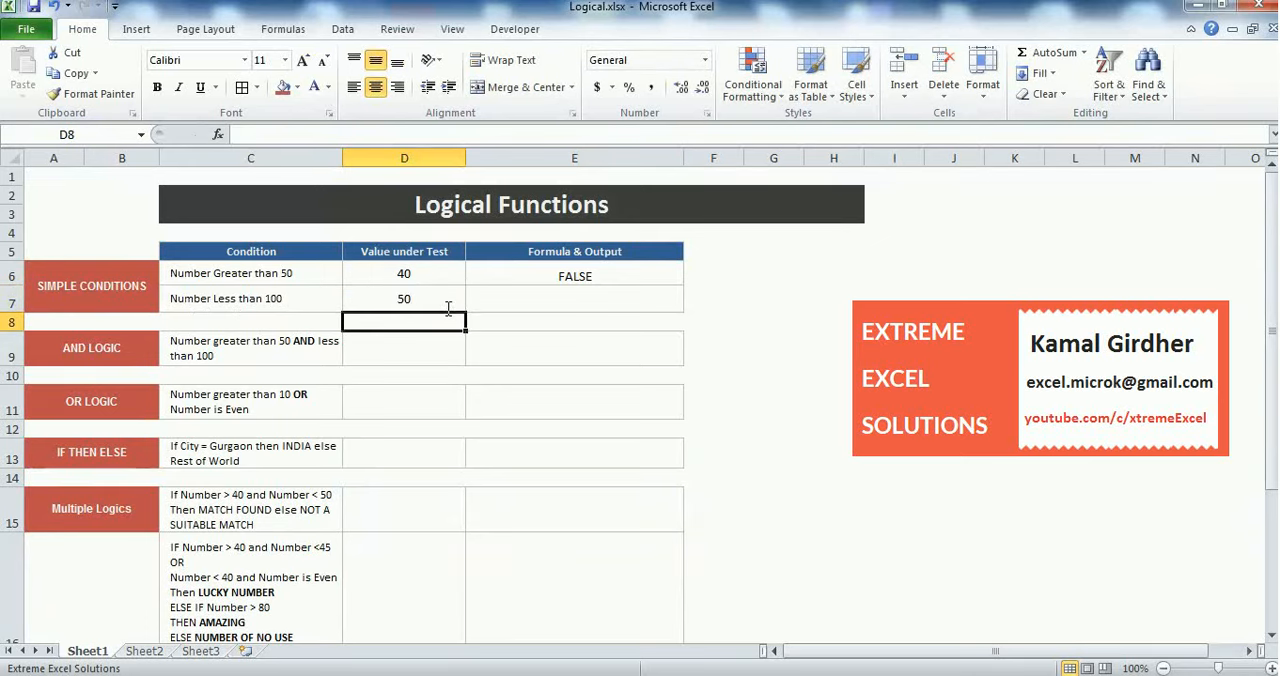
{"action": "left_click", "coordinate": [500, 302]}
{"action": "type", "text": "="}
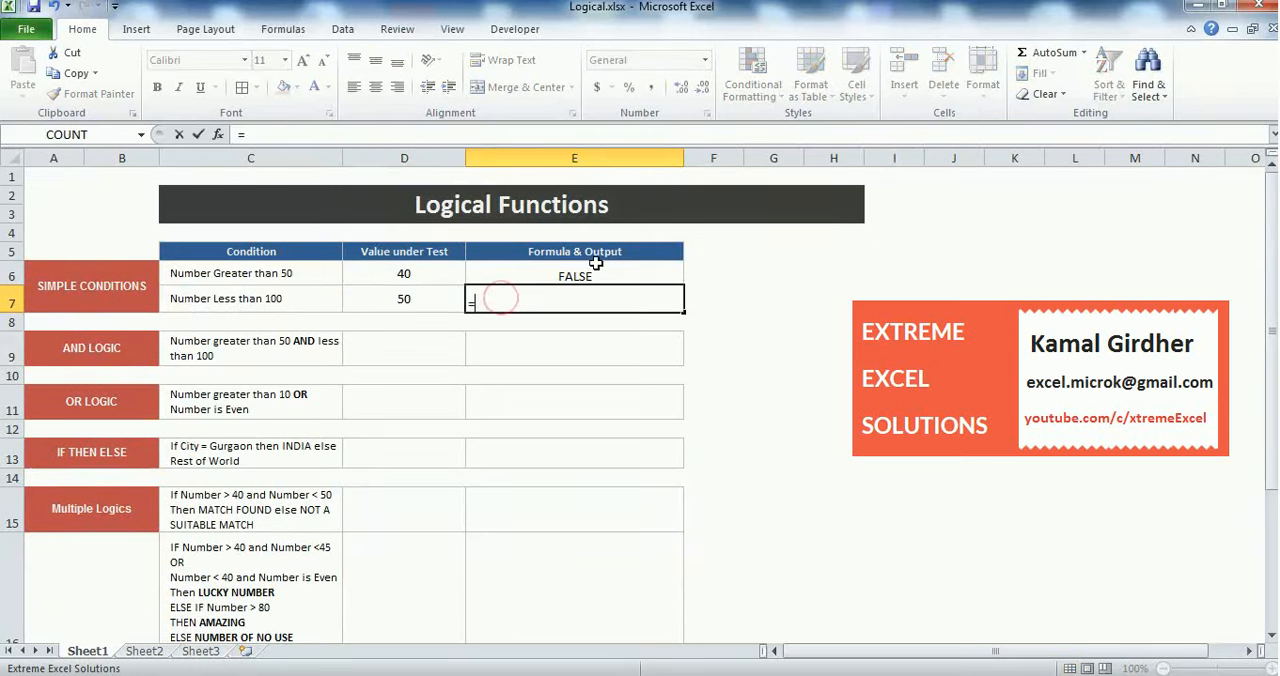
{"action": "left_click", "coordinate": [398, 300]}
{"action": "type", "text": "<100"}
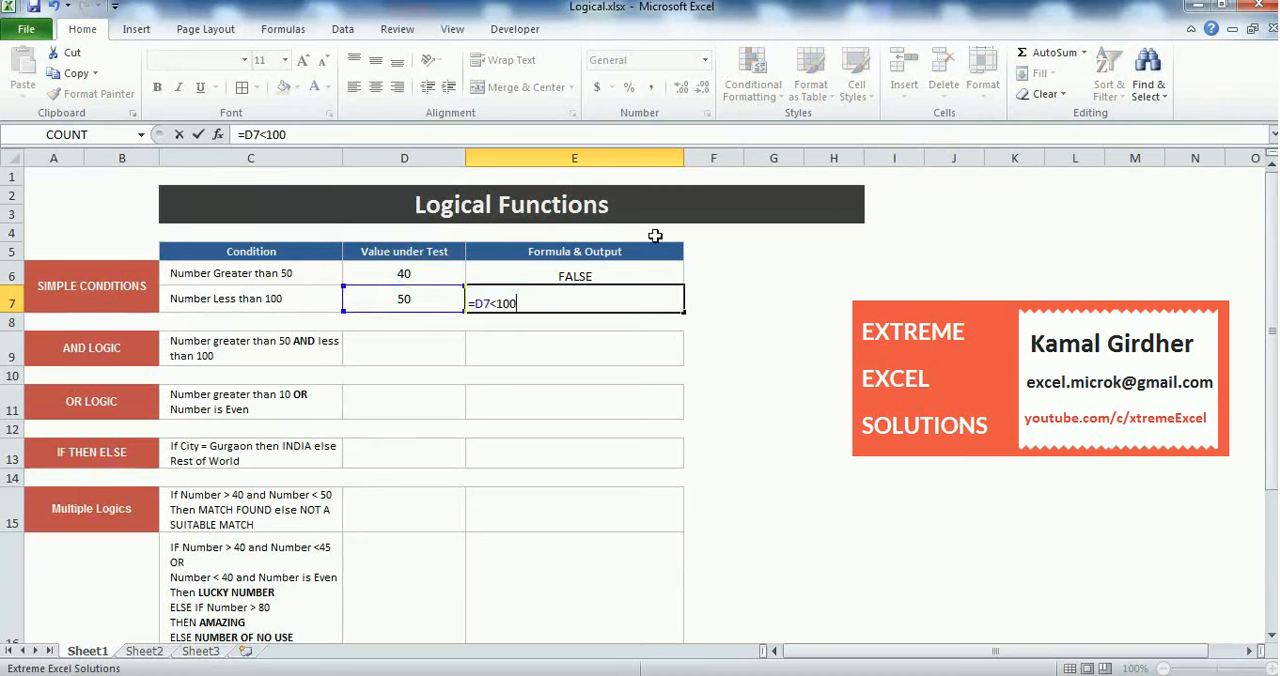
{"action": "key", "text": "Return"}
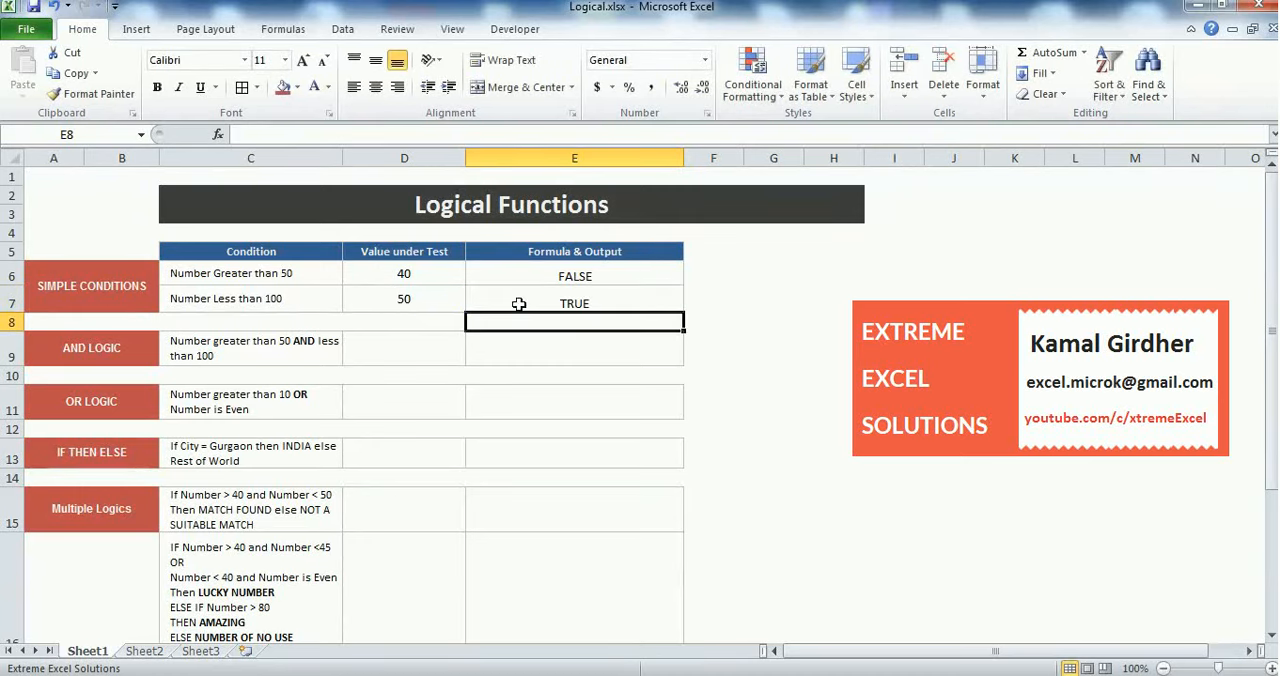
Change the value under test in D7 to 102
{"action": "left_click", "coordinate": [431, 301]}
{"action": "type", "text": "1"}
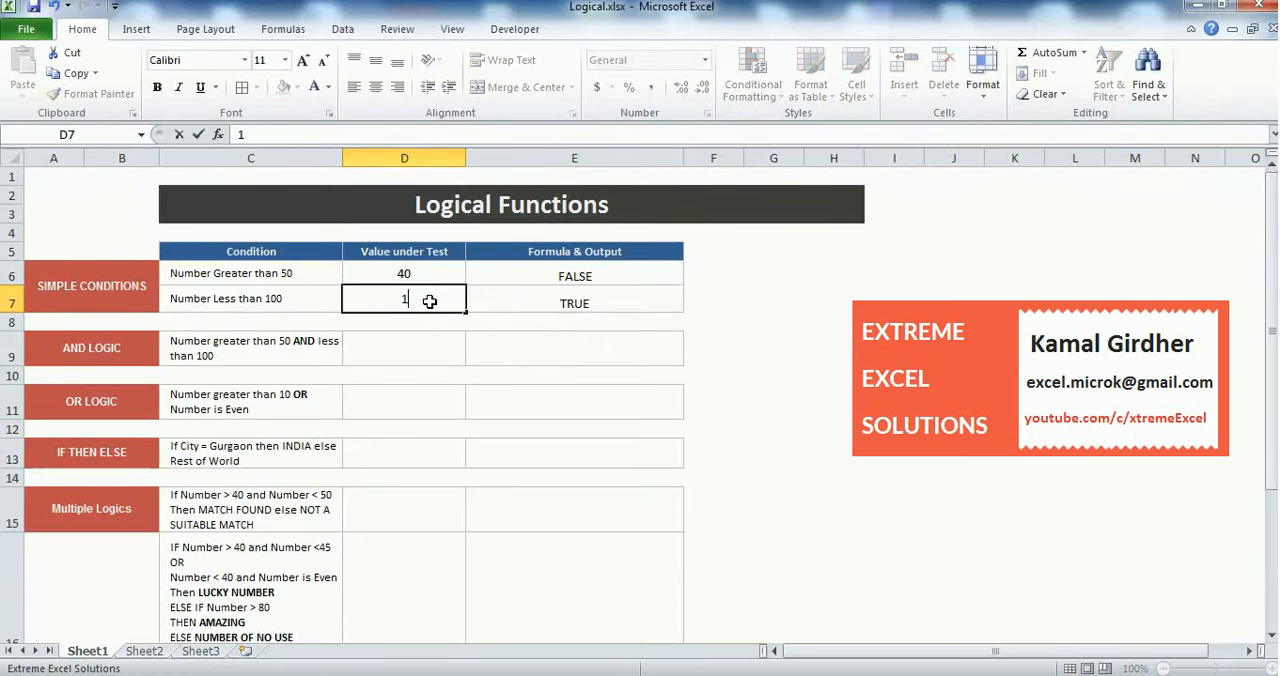
{"action": "type", "text": "00"}
{"action": "key", "text": "BackSpace"}
{"action": "type", "text": "2"}
{"action": "key", "text": "Return"}
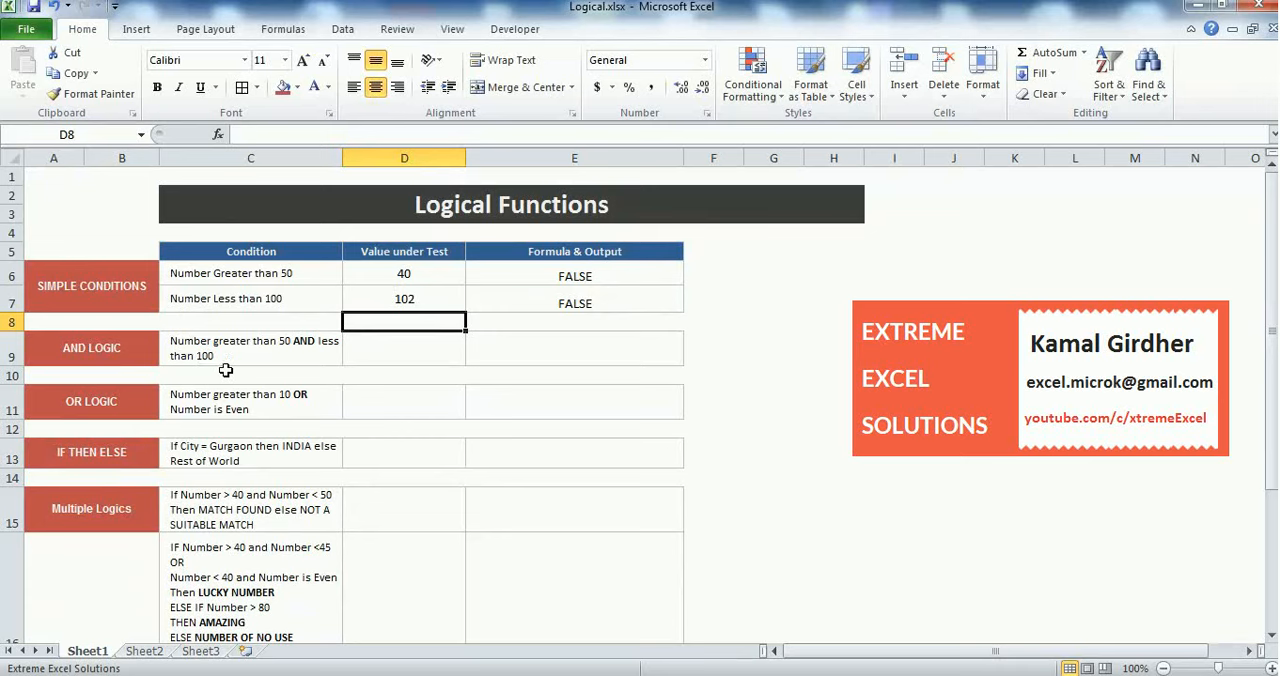
Enter 65 in D9 as the value under test for the AND LOGIC row
{"action": "left_click", "coordinate": [410, 352]}
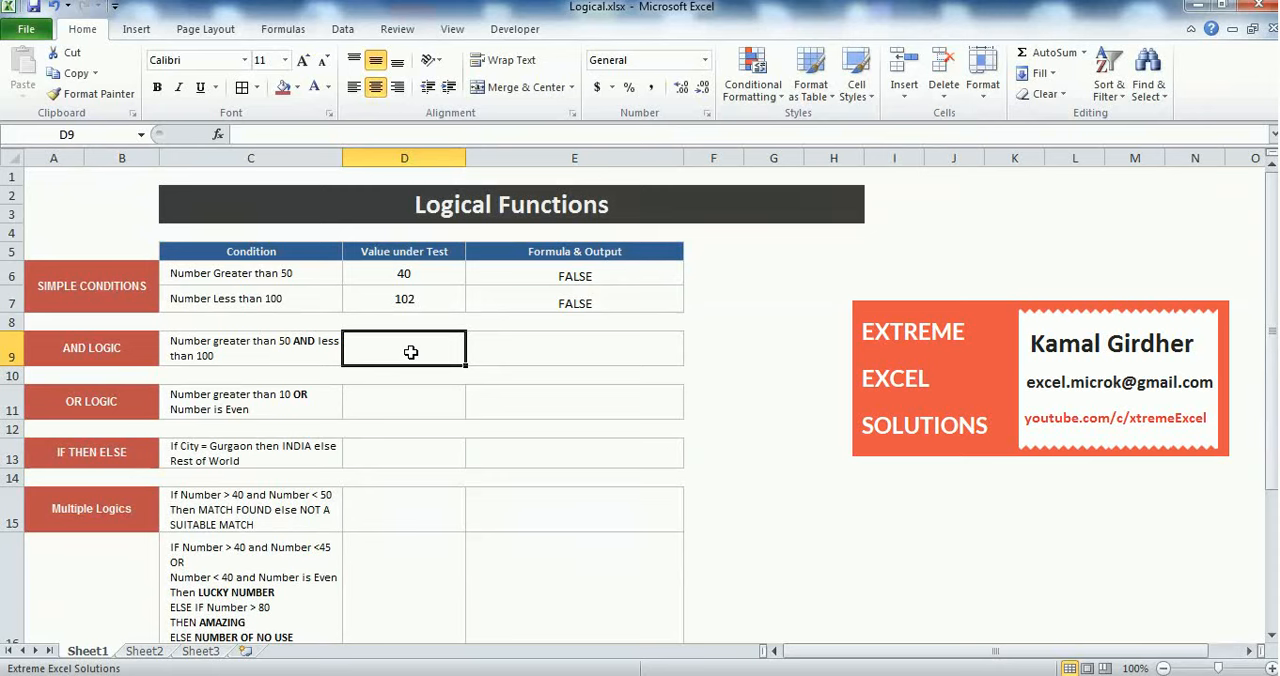
{"action": "type", "text": "65"}
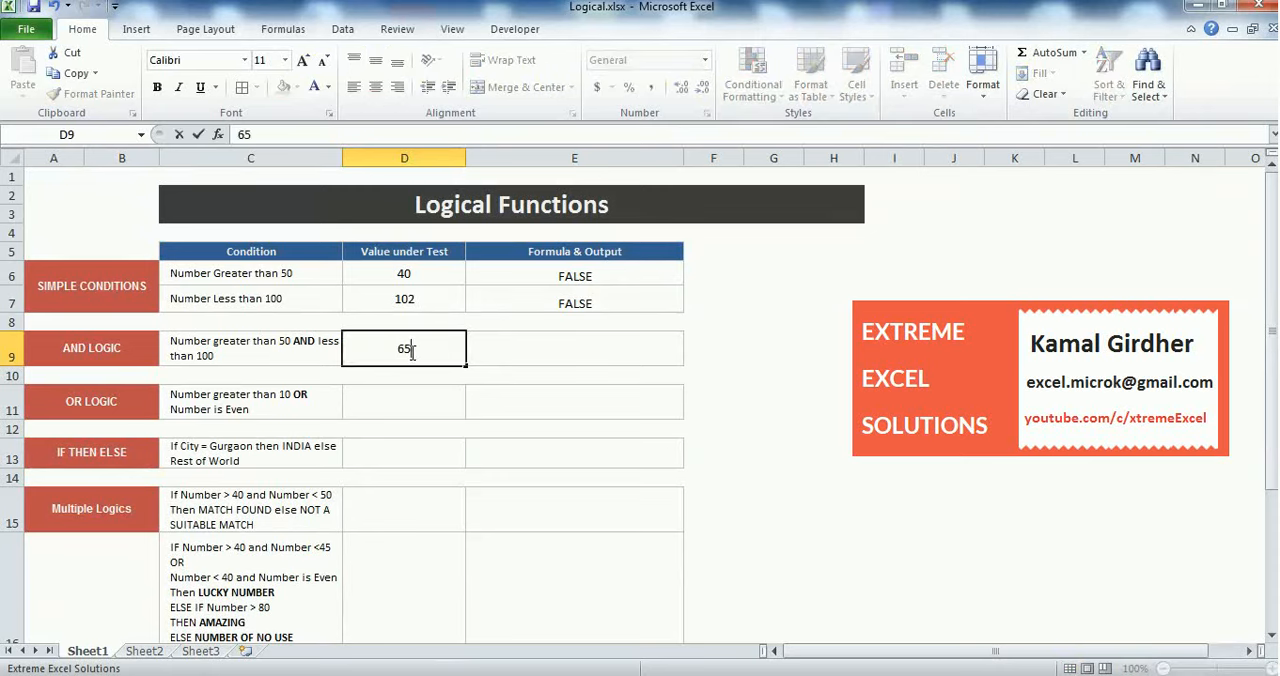
{"action": "key", "text": "Return"}
Enter the formula =AND(D9>50,D9<100) in E9 to check both conditions on the AND LOGIC value
{"action": "left_click", "coordinate": [556, 349]}
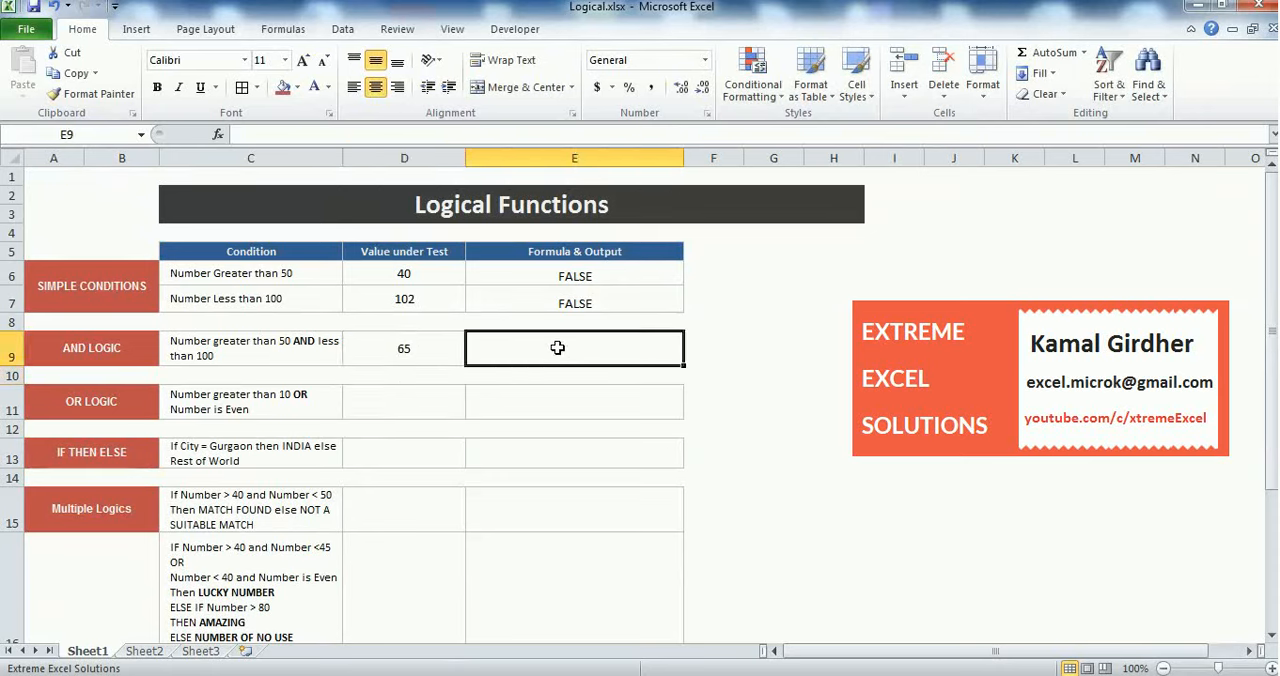
{"action": "type", "text": "="}
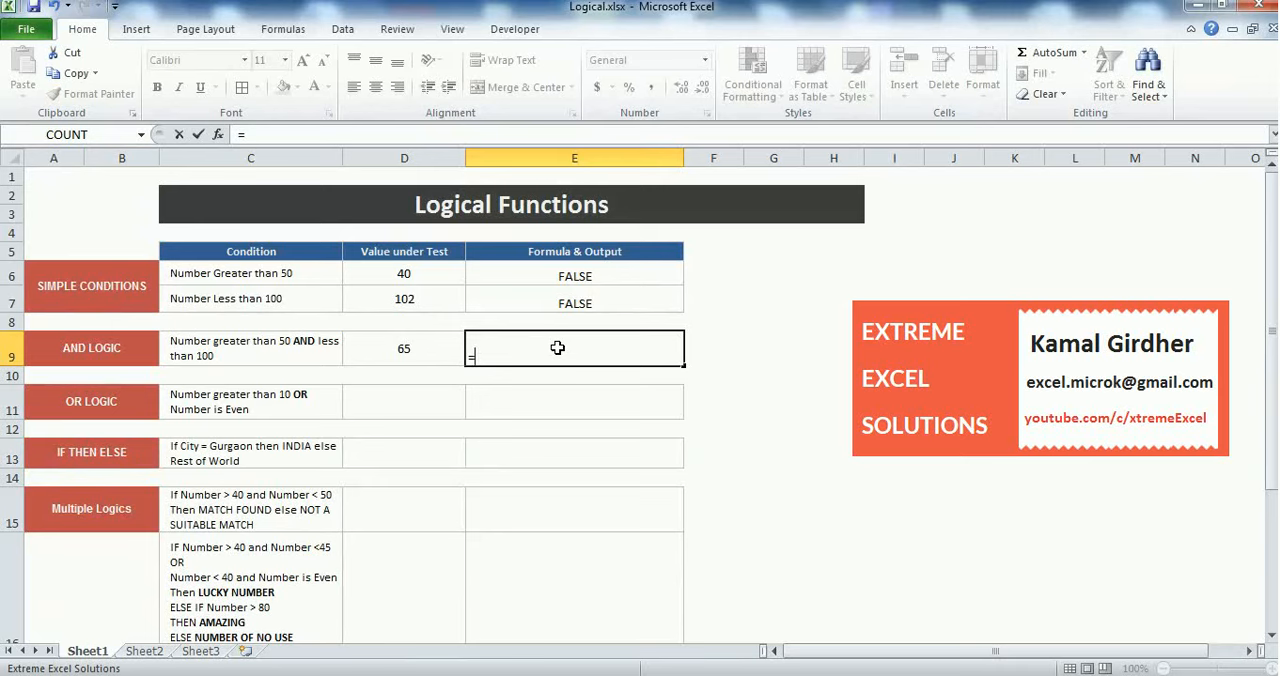
{"action": "type", "text": "AND"}
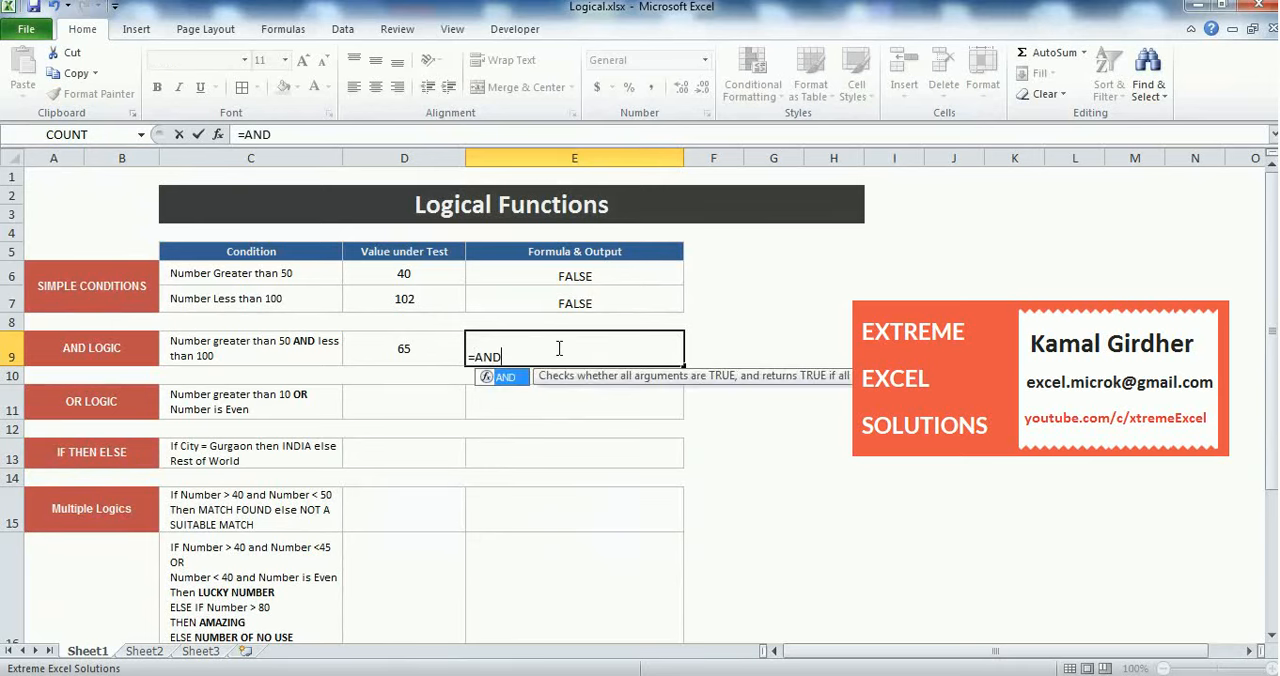
{"action": "type", "text": "("}
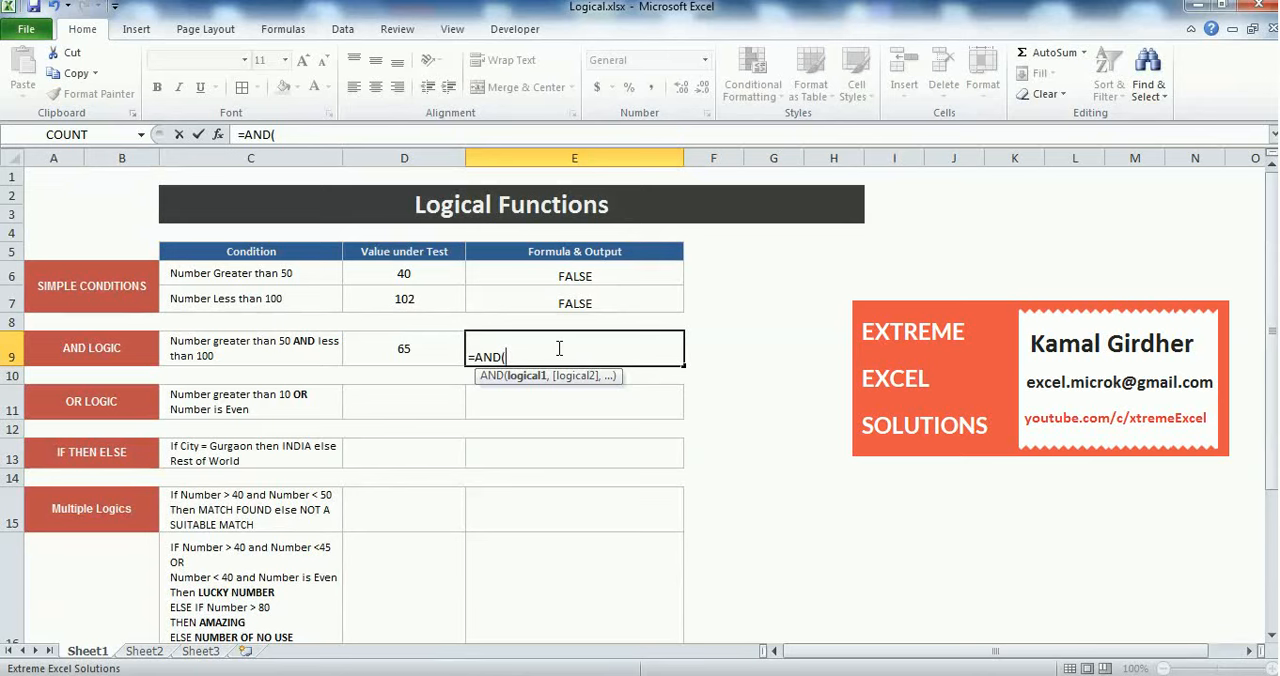
{"action": "left_click", "coordinate": [424, 348]}
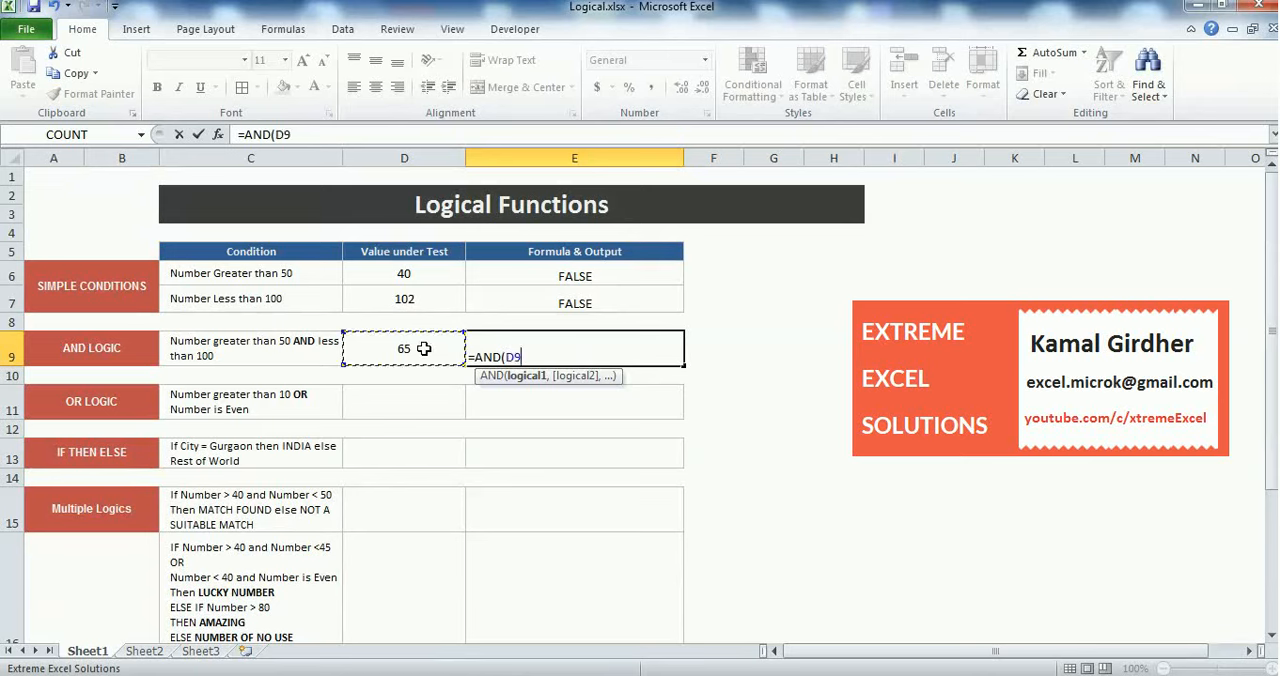
{"action": "type", "text": ">50,"}
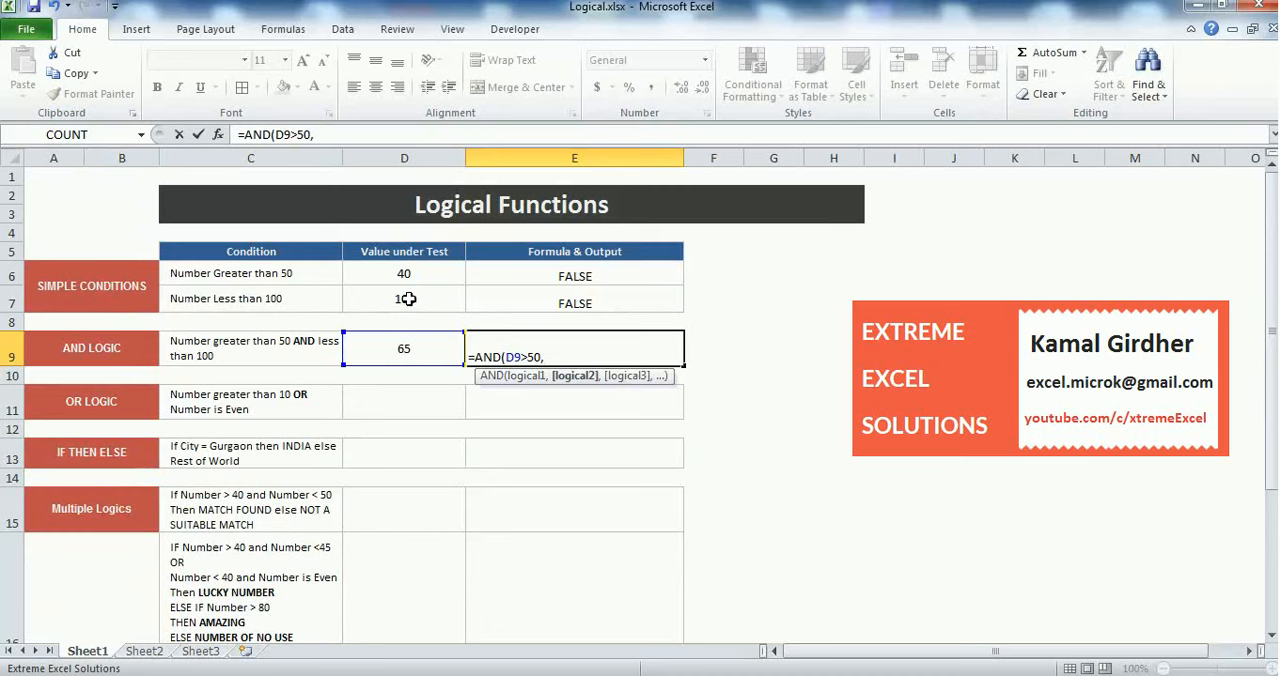
{"action": "left_click", "coordinate": [414, 348]}
{"action": "type", "text": "<100"}
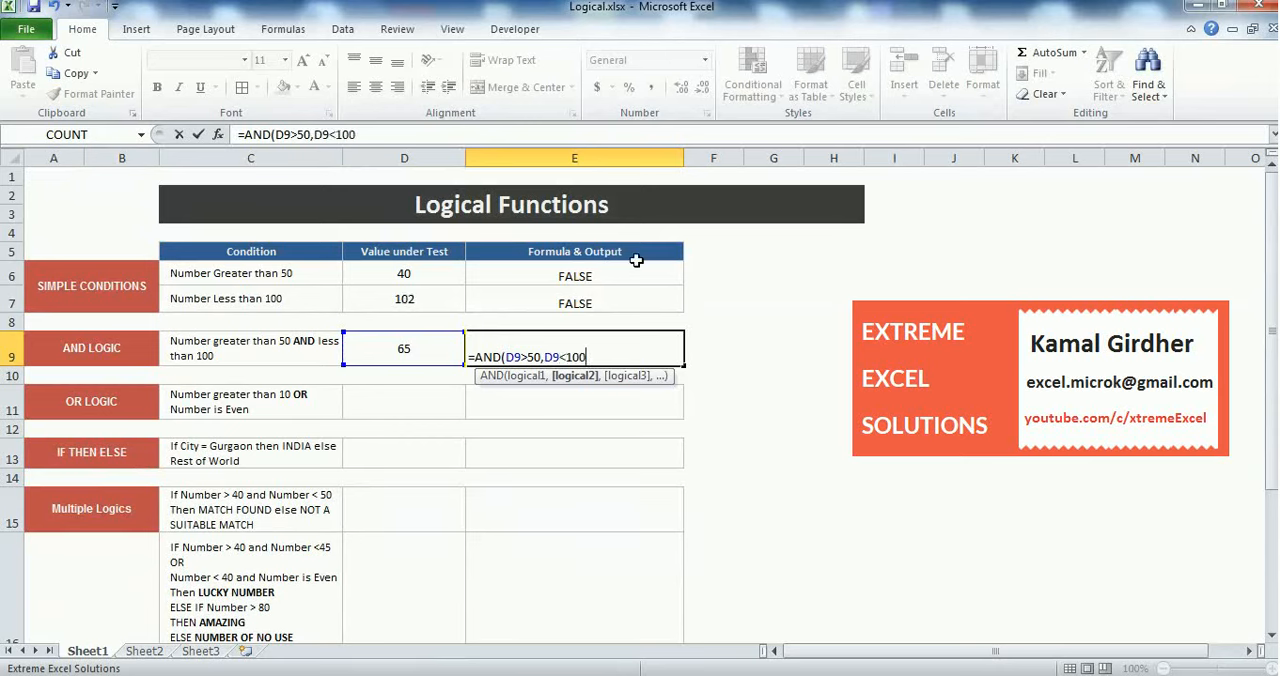
{"action": "type", "text": ")"}
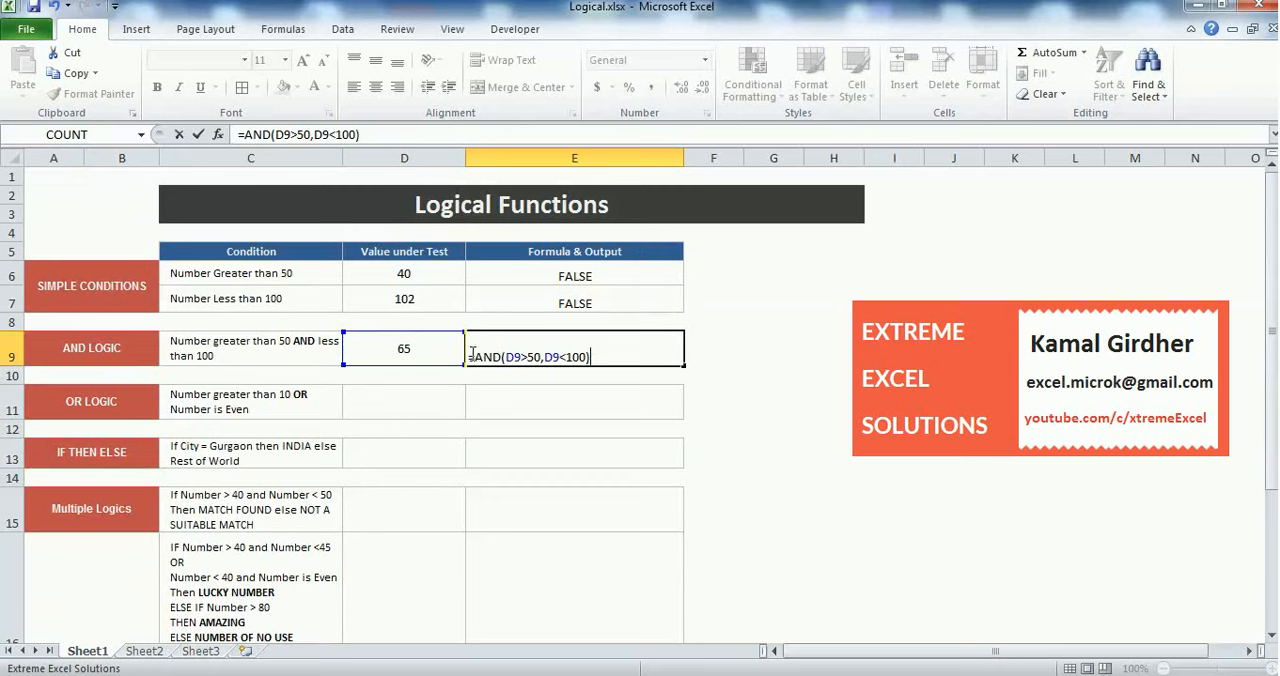
{"action": "key", "text": "Return"}
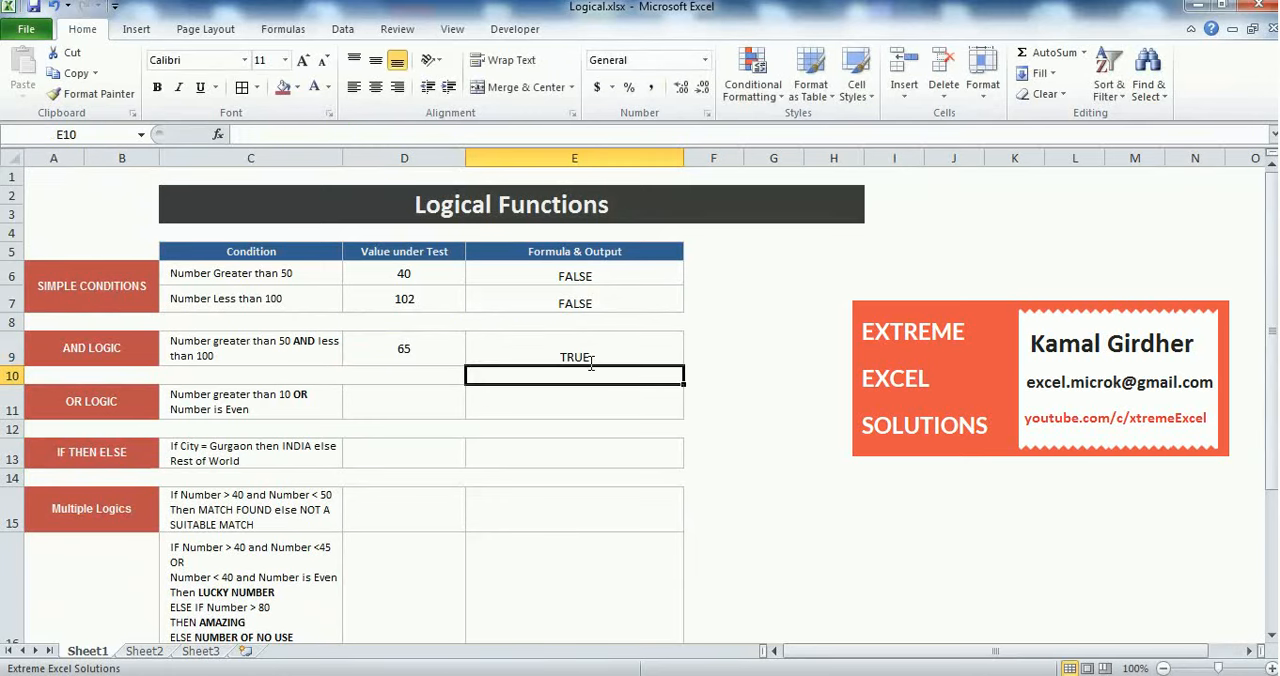
Change the AND LOGIC value under test in D9 to 103
{"action": "left_click", "coordinate": [440, 353]}
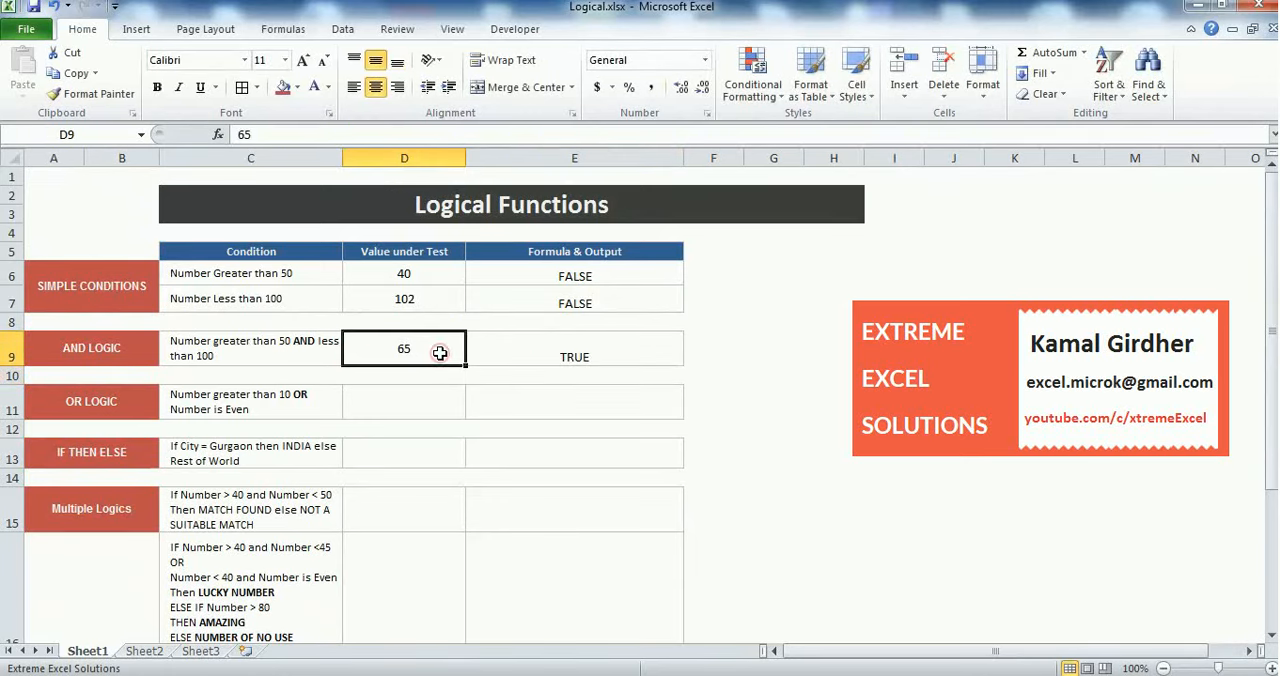
{"action": "type", "text": "100"}
{"action": "key", "text": "BackSpace"}
{"action": "type", "text": "3"}
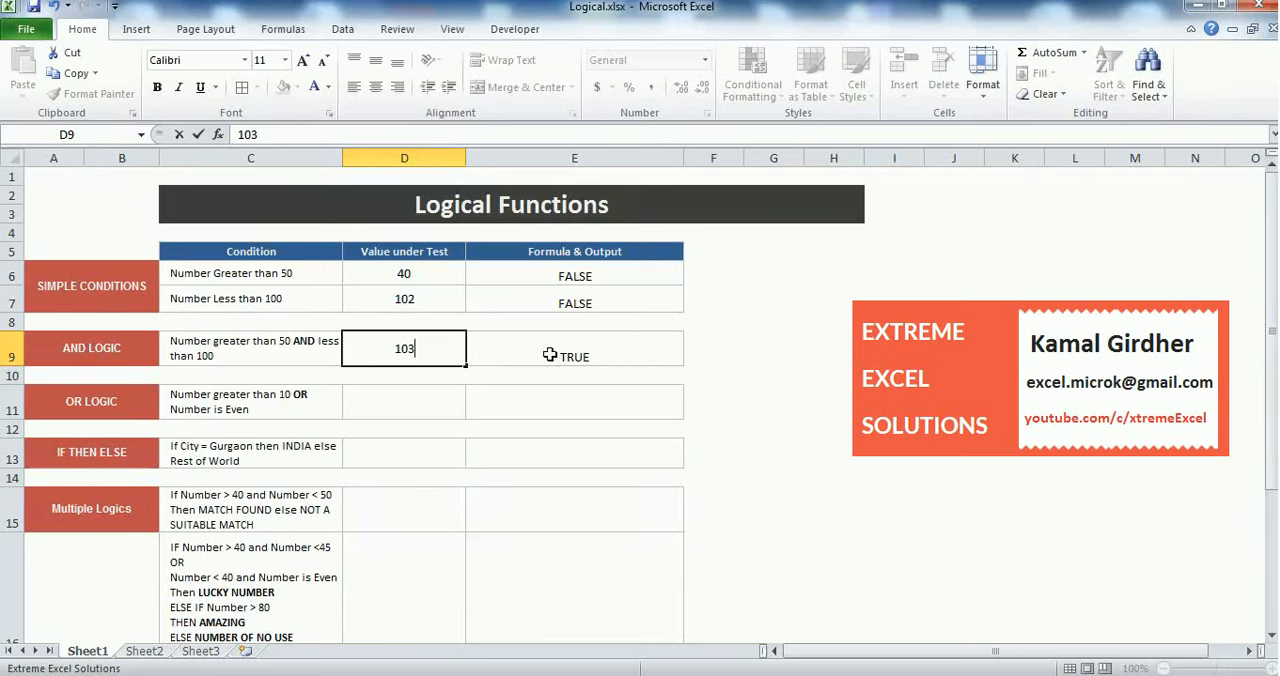
{"action": "key", "text": "Return"}
Change the AND LOGIC value under test in D9 to 49
{"action": "left_click", "coordinate": [388, 349]}
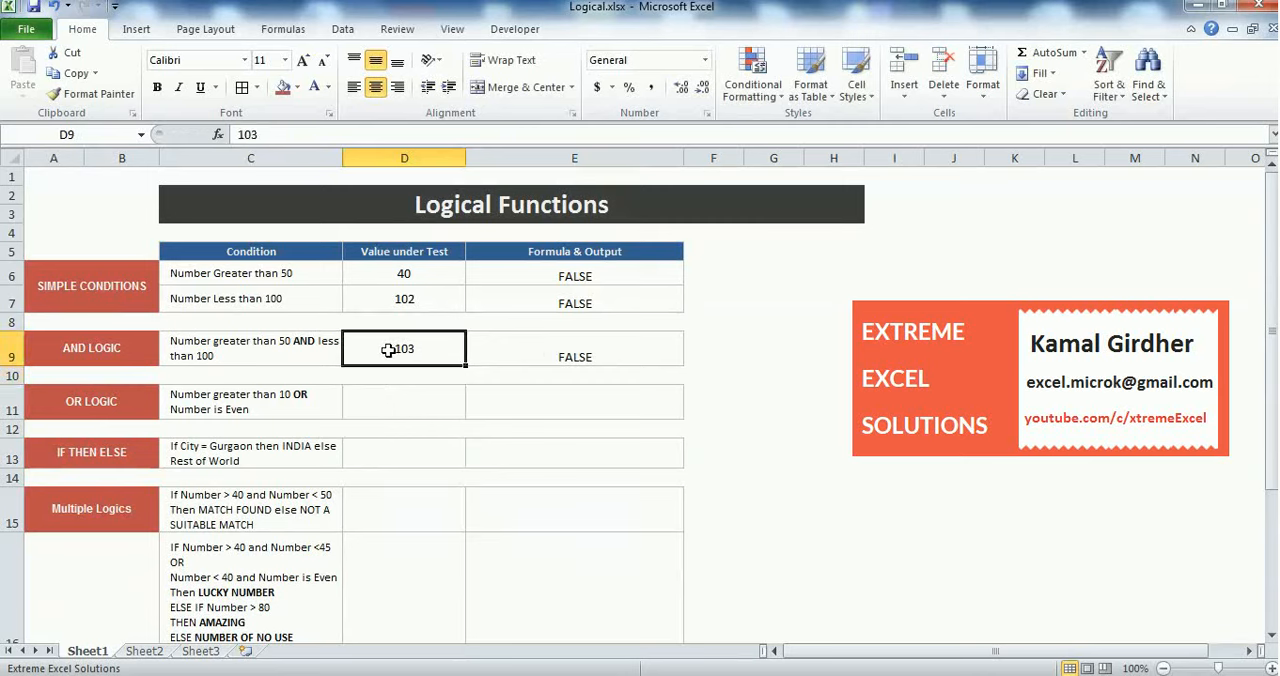
{"action": "type", "text": "4"}
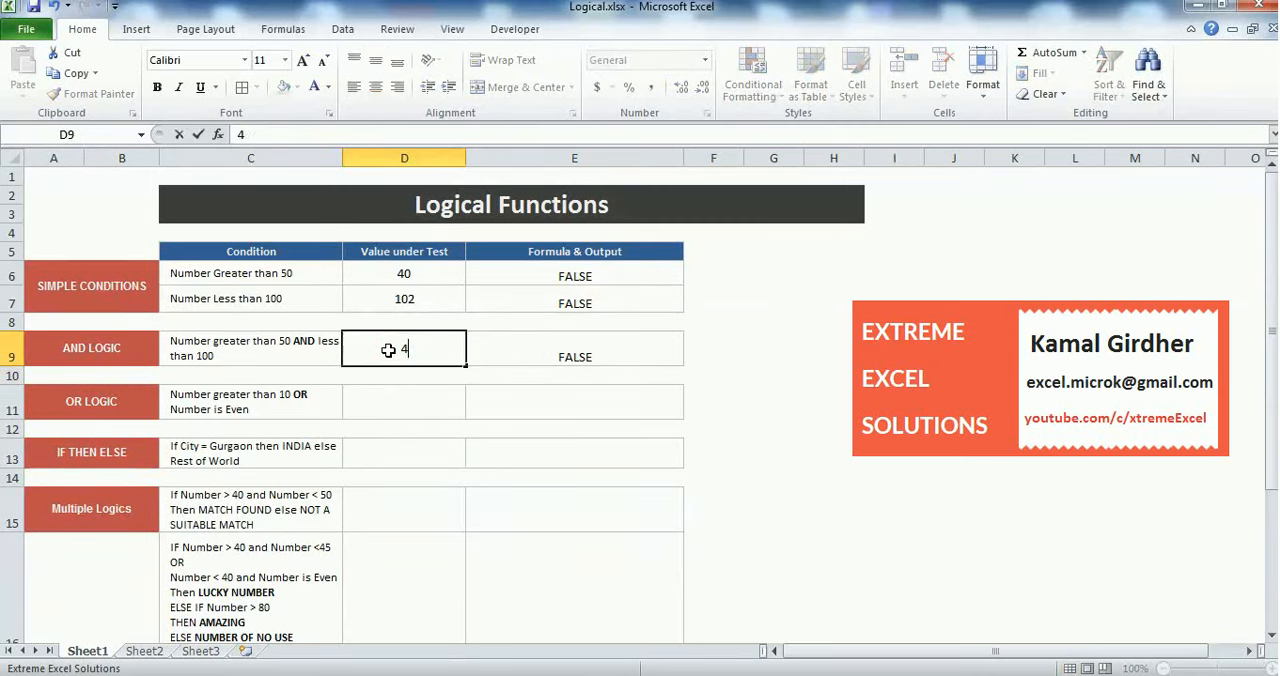
{"action": "type", "text": "9"}
{"action": "key", "text": "Return"}
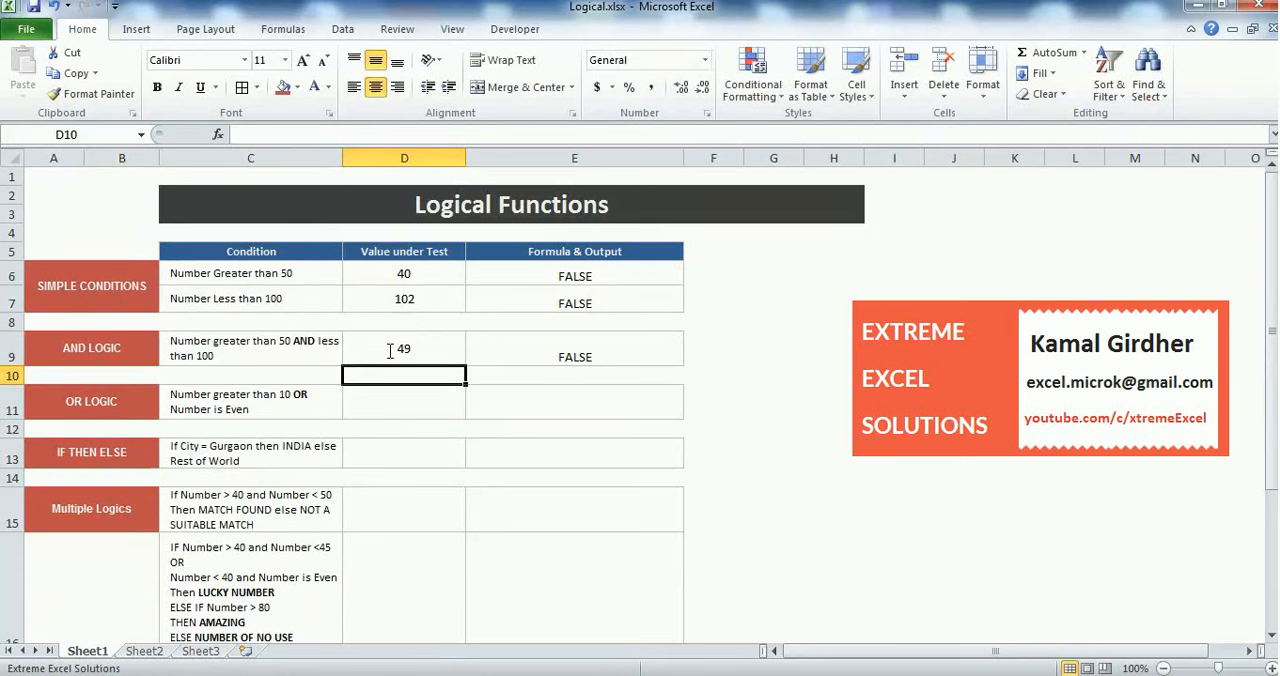
{"action": "left_click", "coordinate": [389, 349]}
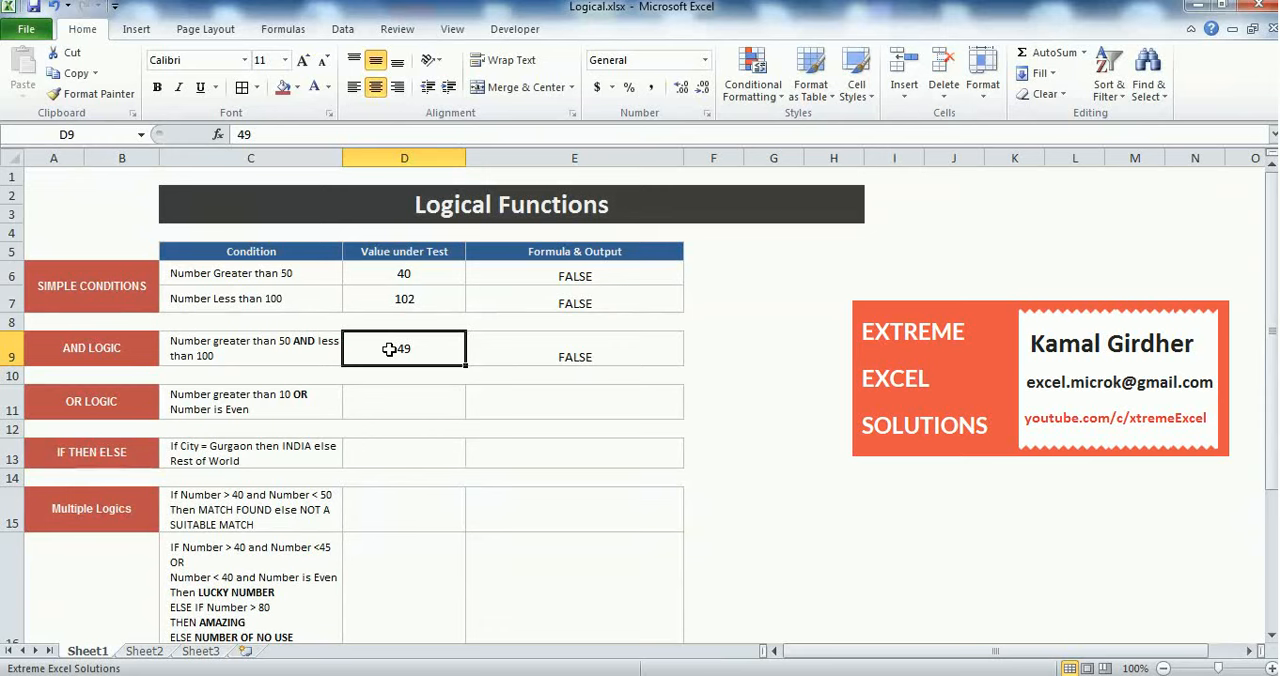
Enter 65 in D11 as the value under test for the OR LOGIC row
{"action": "left_click", "coordinate": [273, 403]}
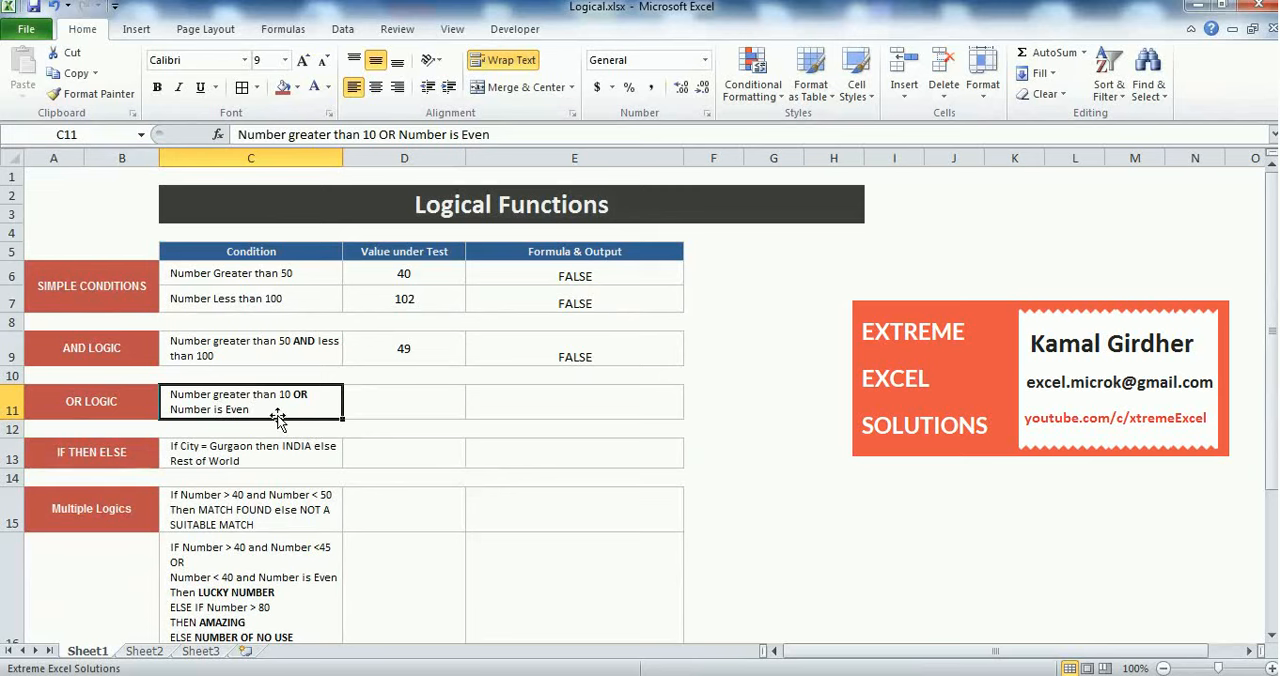
{"action": "left_click", "coordinate": [528, 399]}
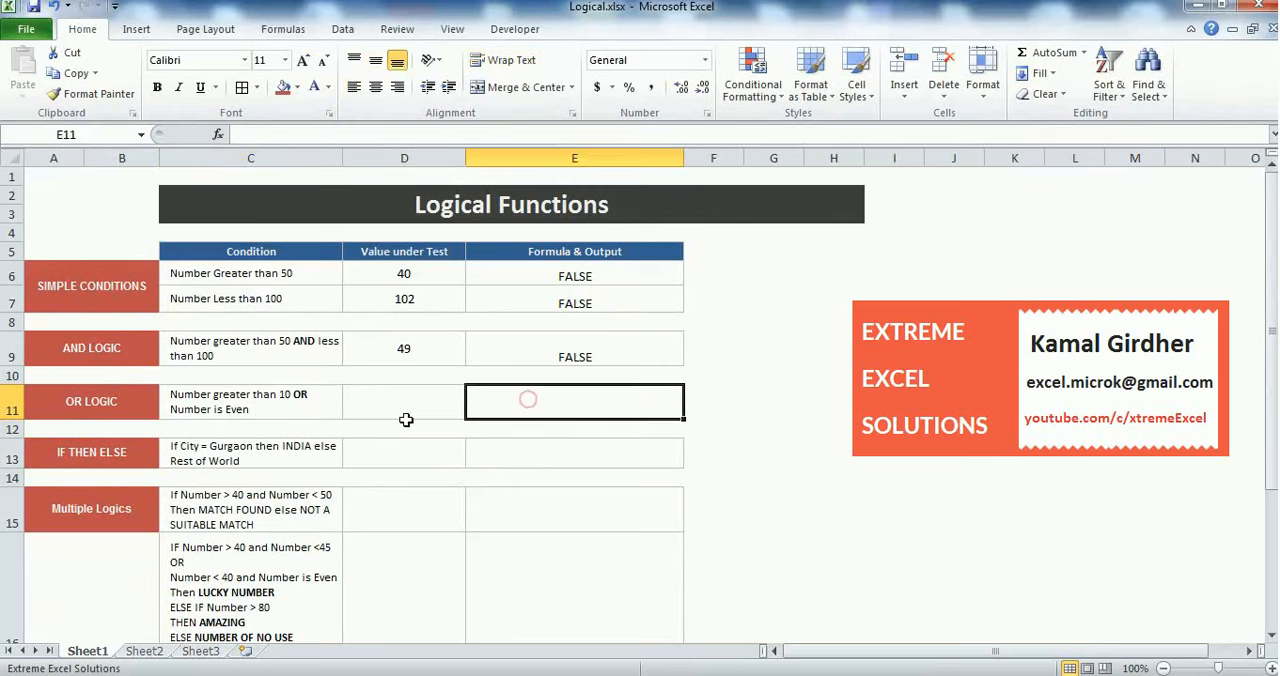
{"action": "left_click", "coordinate": [396, 404]}
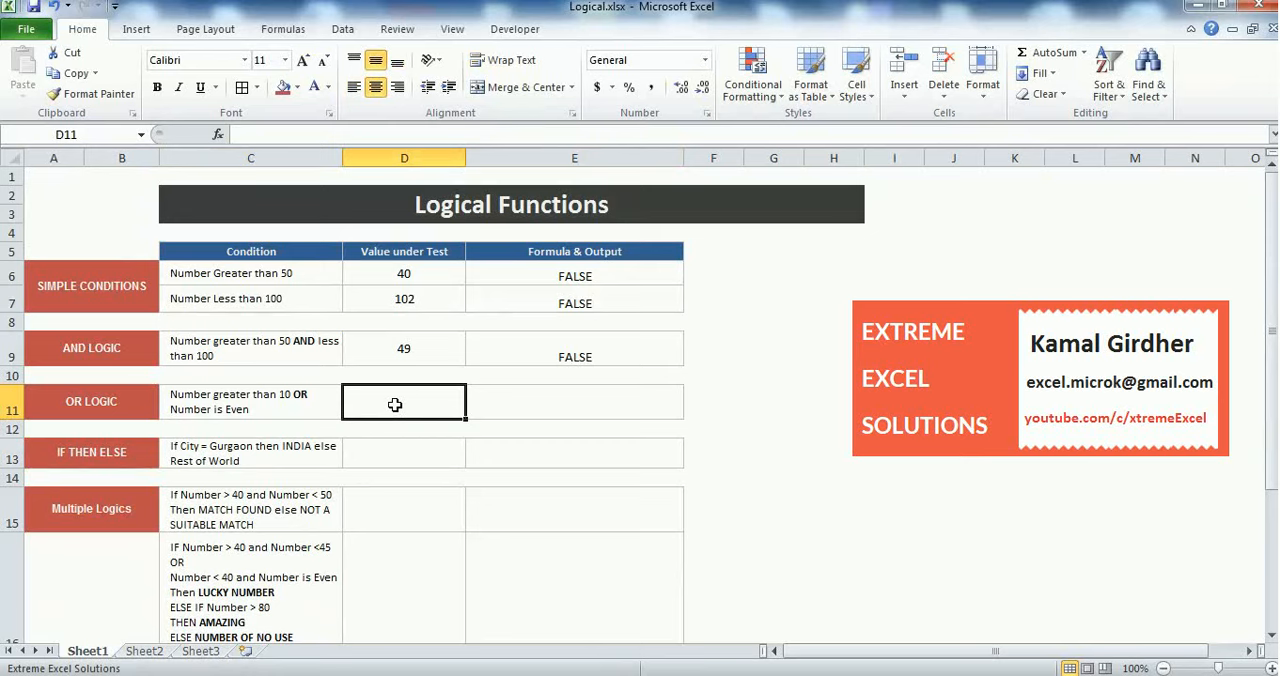
{"action": "type", "text": "65"}
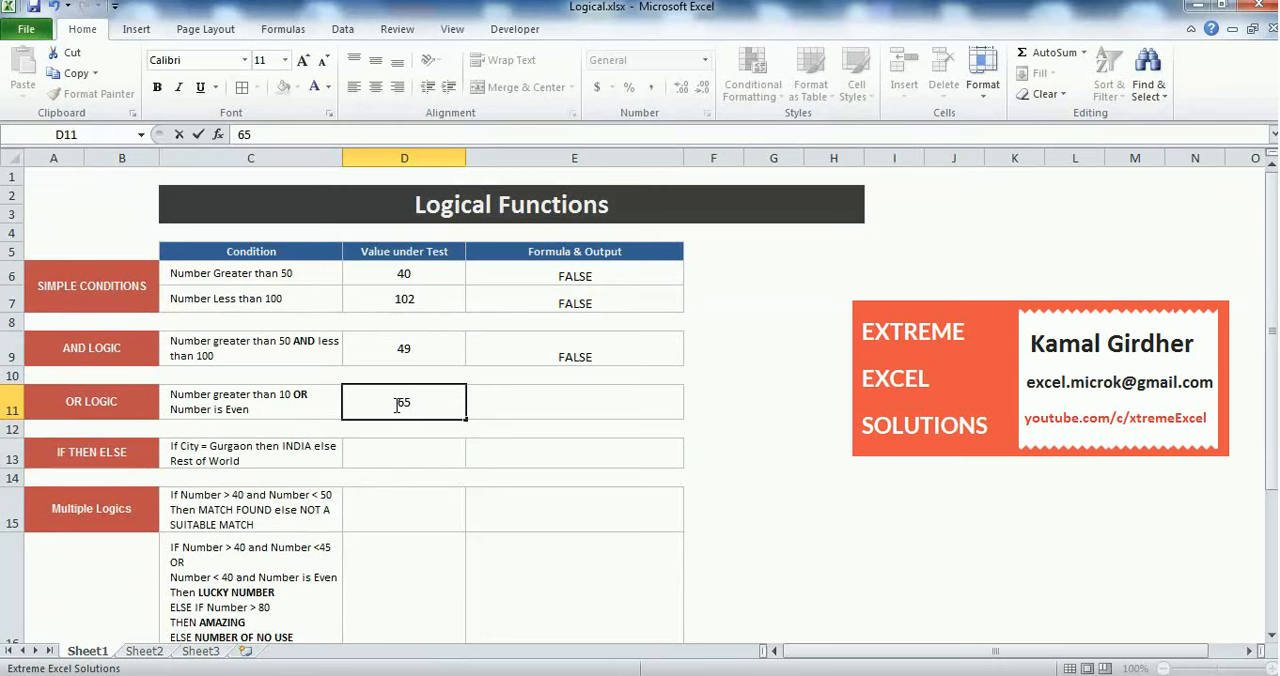
{"action": "key", "text": "Return"}
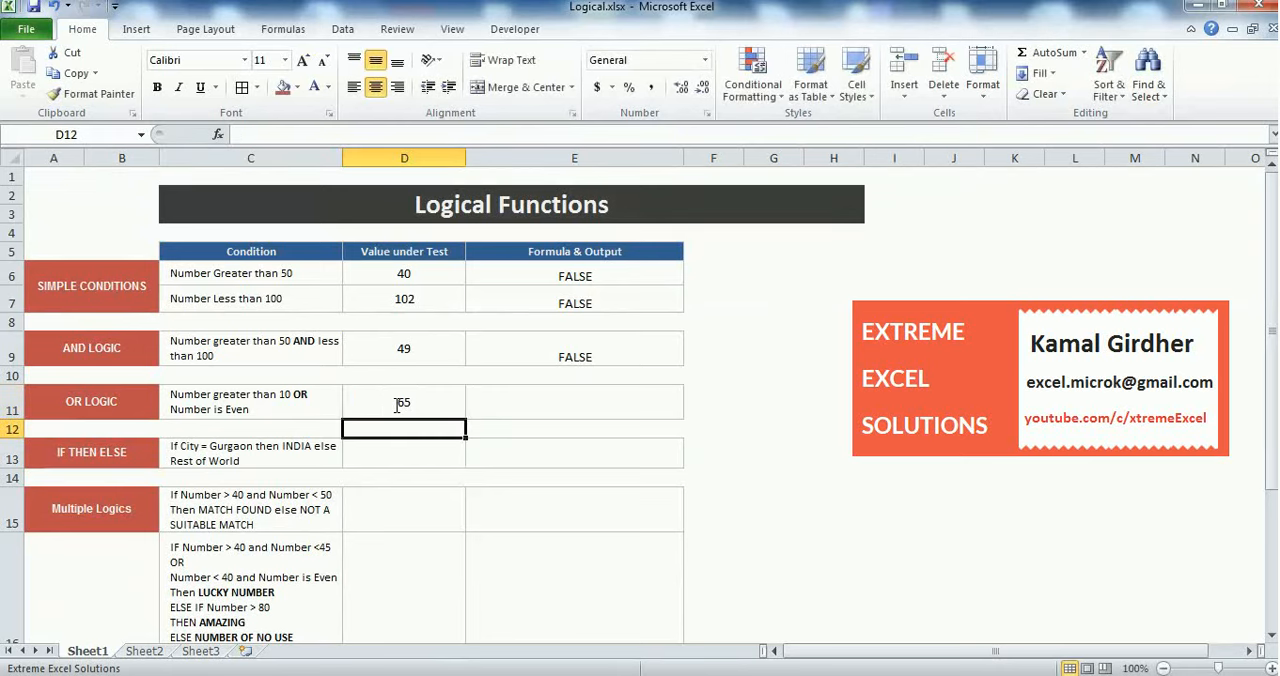
Enter the formula =OR(D11>10, ISEVEN(D11)) in E11 to check whether the OR LOGIC value meets either condition
{"action": "left_click", "coordinate": [495, 408]}
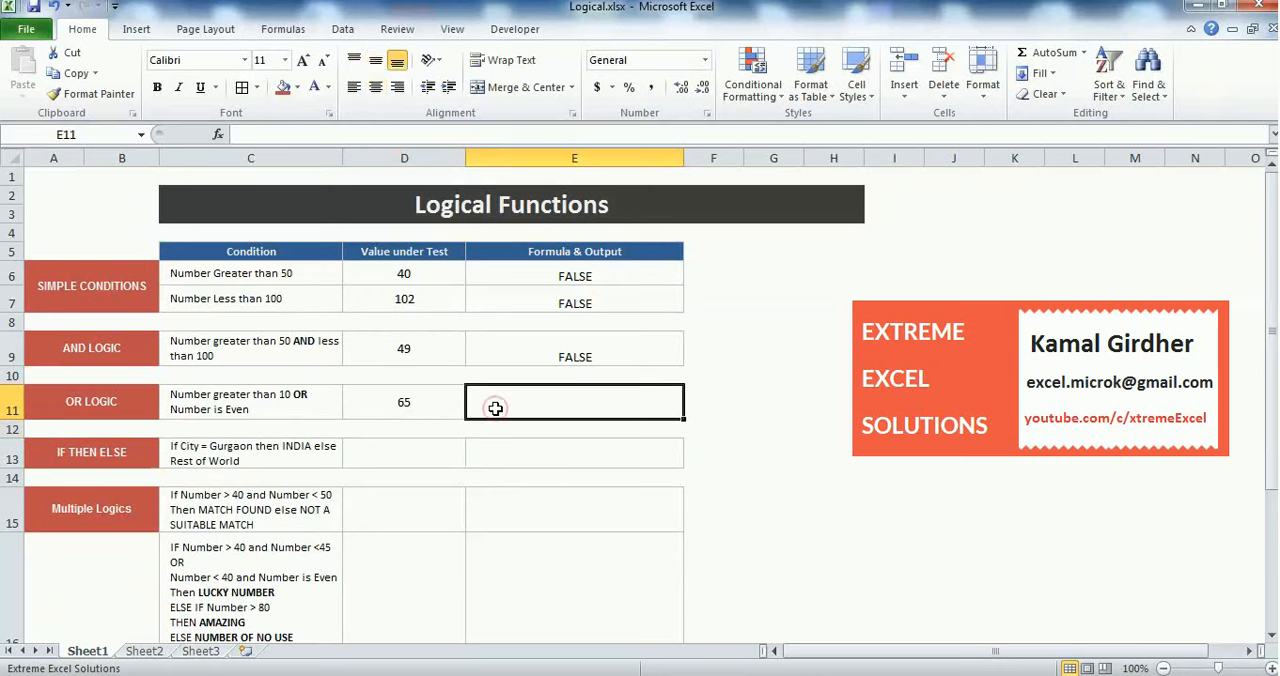
{"action": "type", "text": "=OR("}
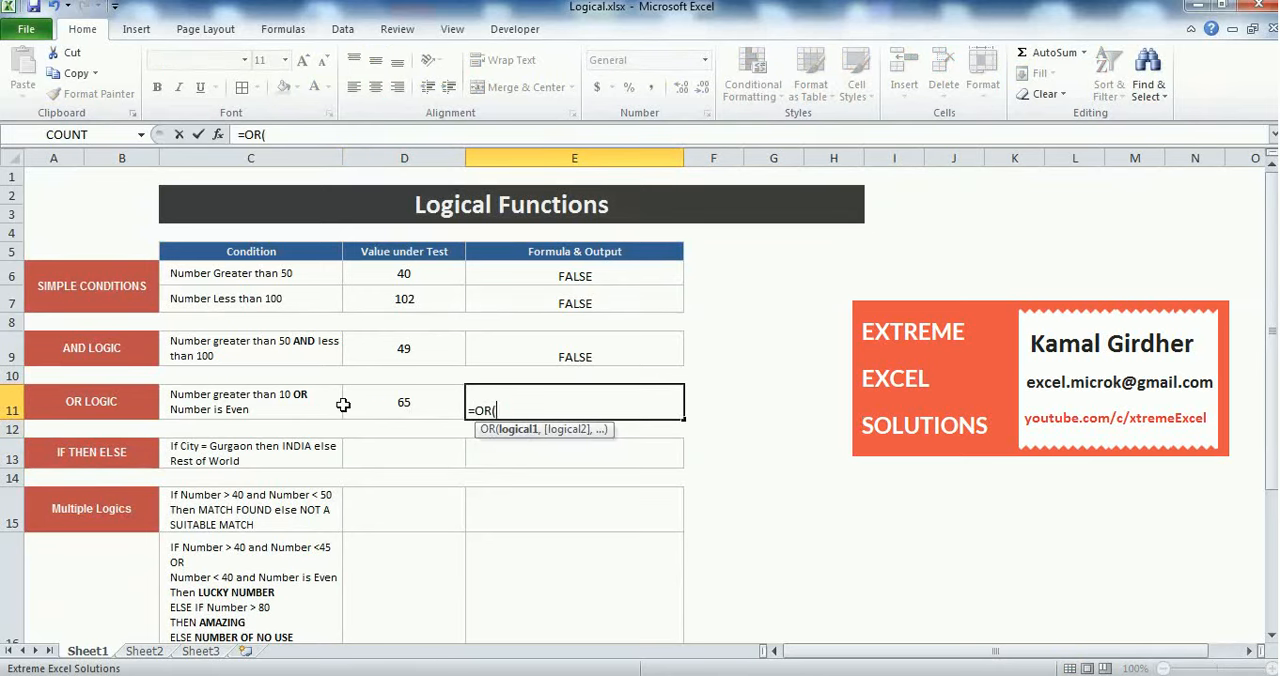
{"action": "left_click", "coordinate": [405, 405]}
{"action": "type", "text": ">10,"}
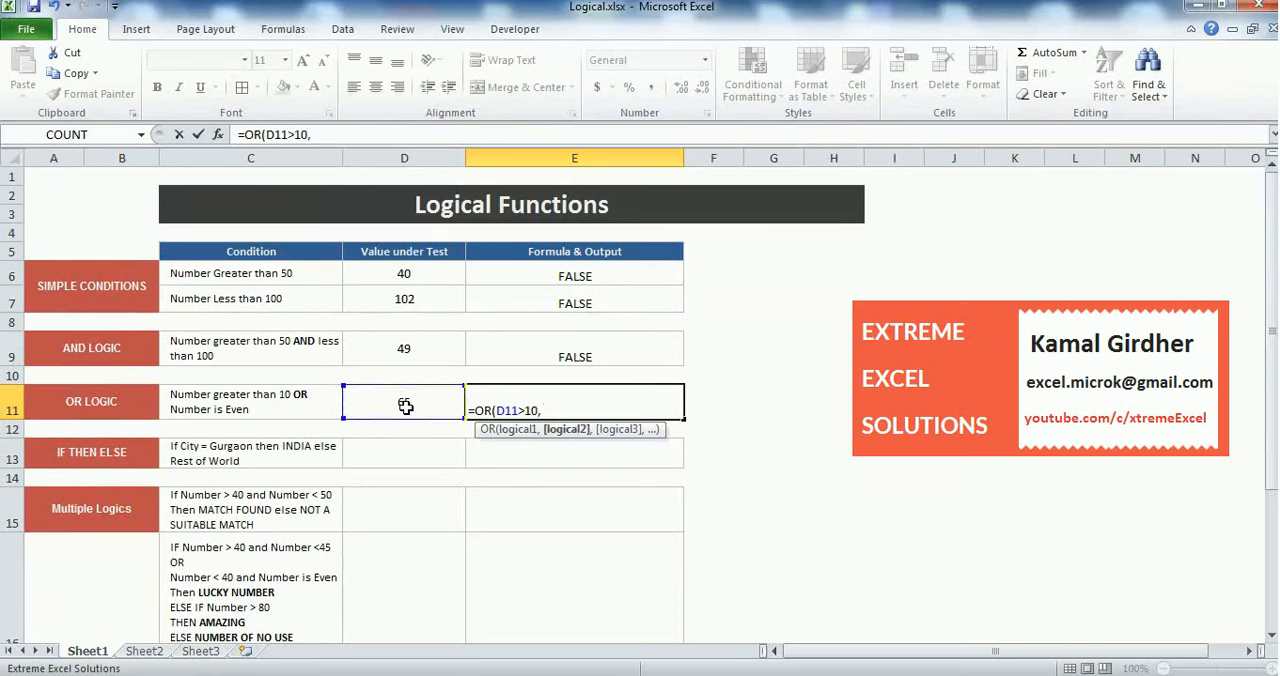
{"action": "type", "text": " I"}
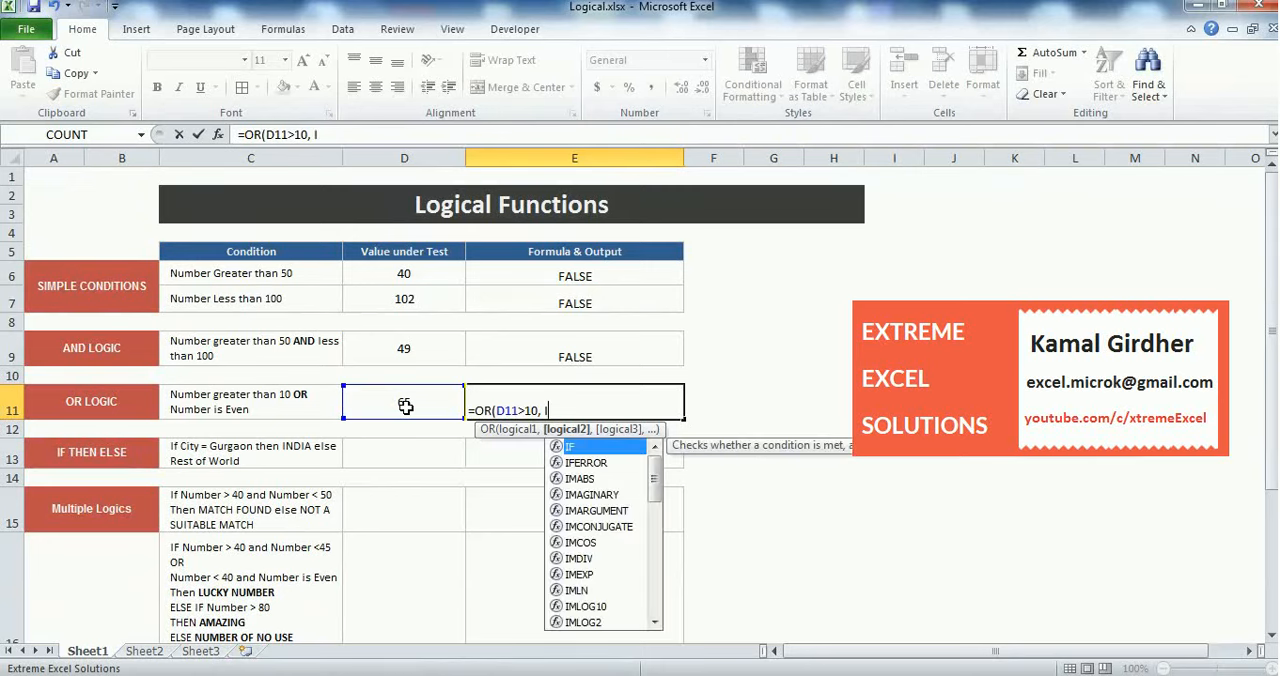
{"action": "type", "text": "SEVEN"}
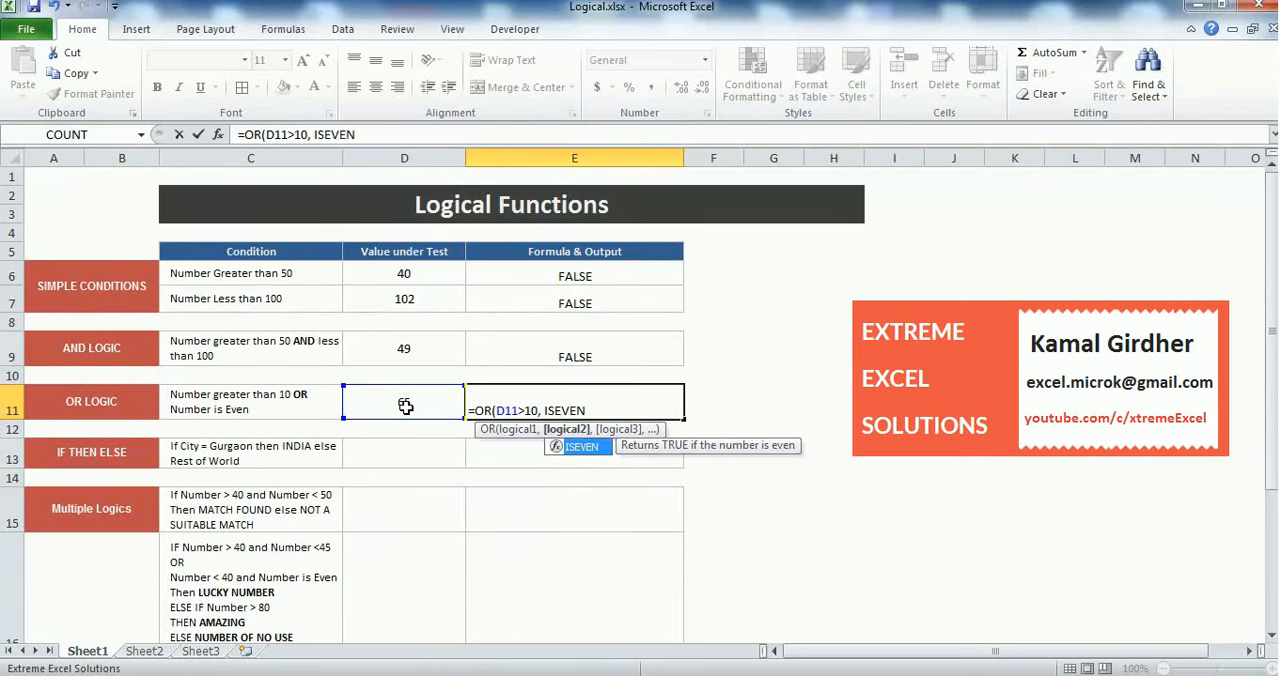
{"action": "type", "text": "("}
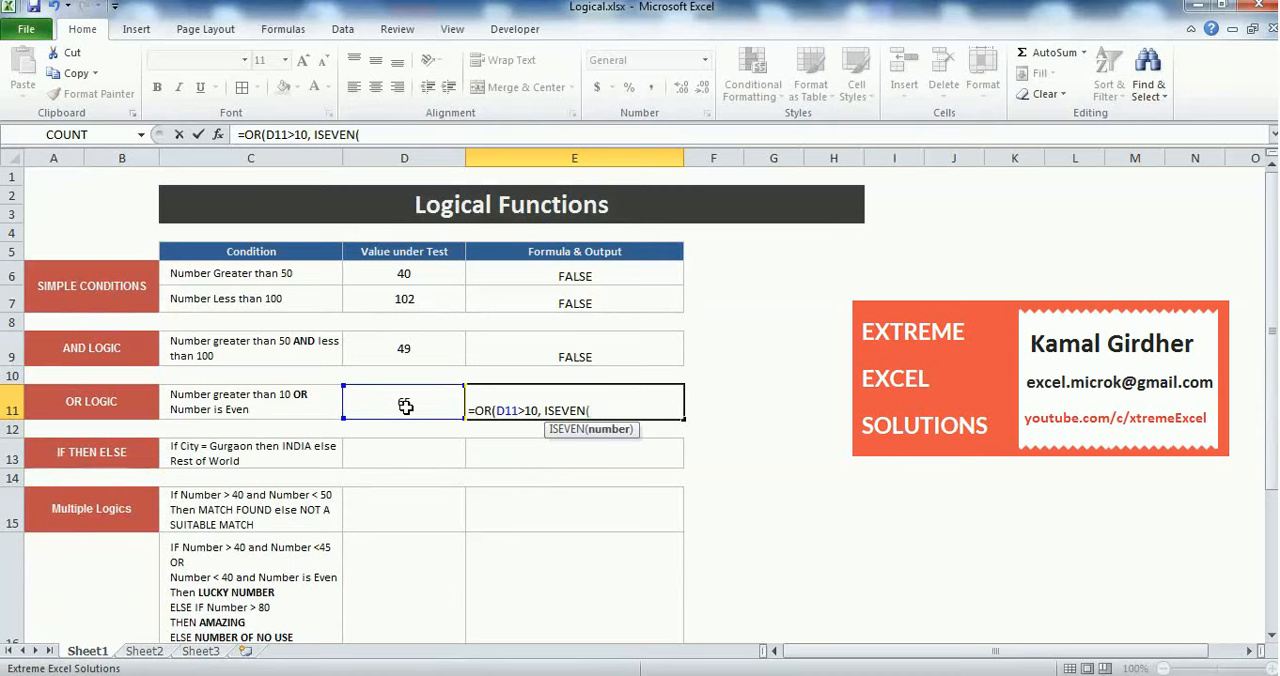
{"action": "left_click", "coordinate": [405, 406]}
{"action": "type", "text": ")"}
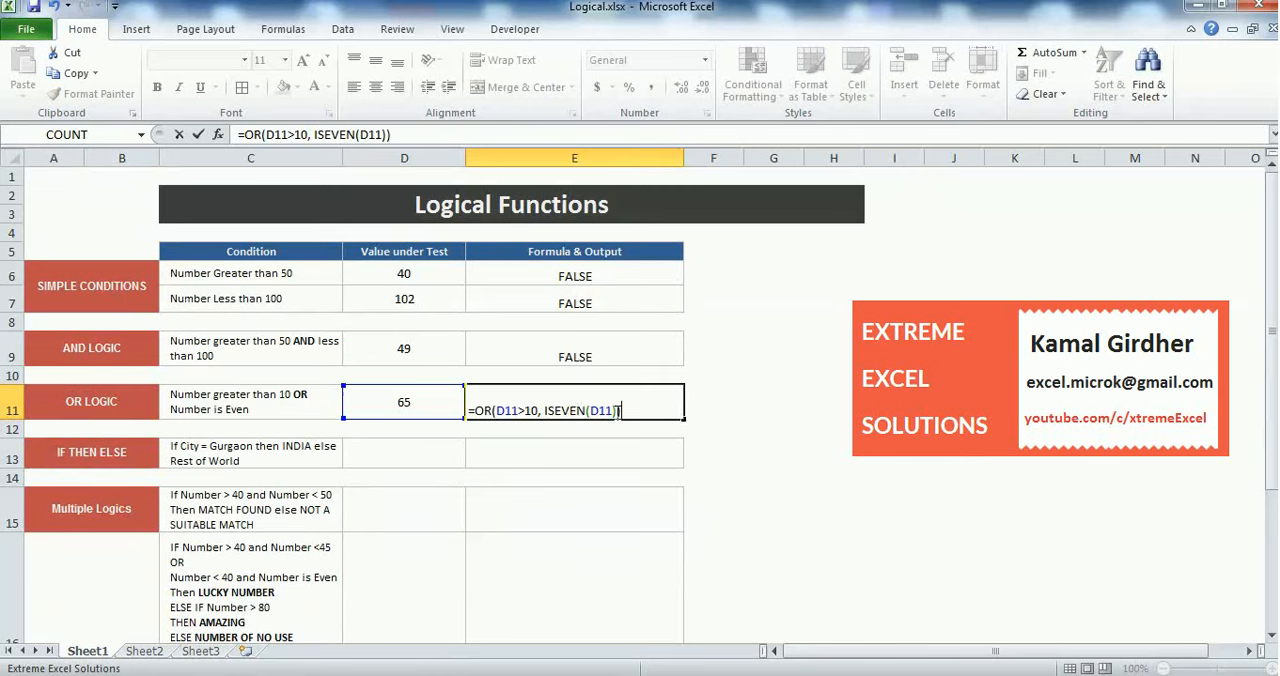
{"action": "left_click_drag", "start_coordinate": [619, 410], "coordinate": [547, 410]}
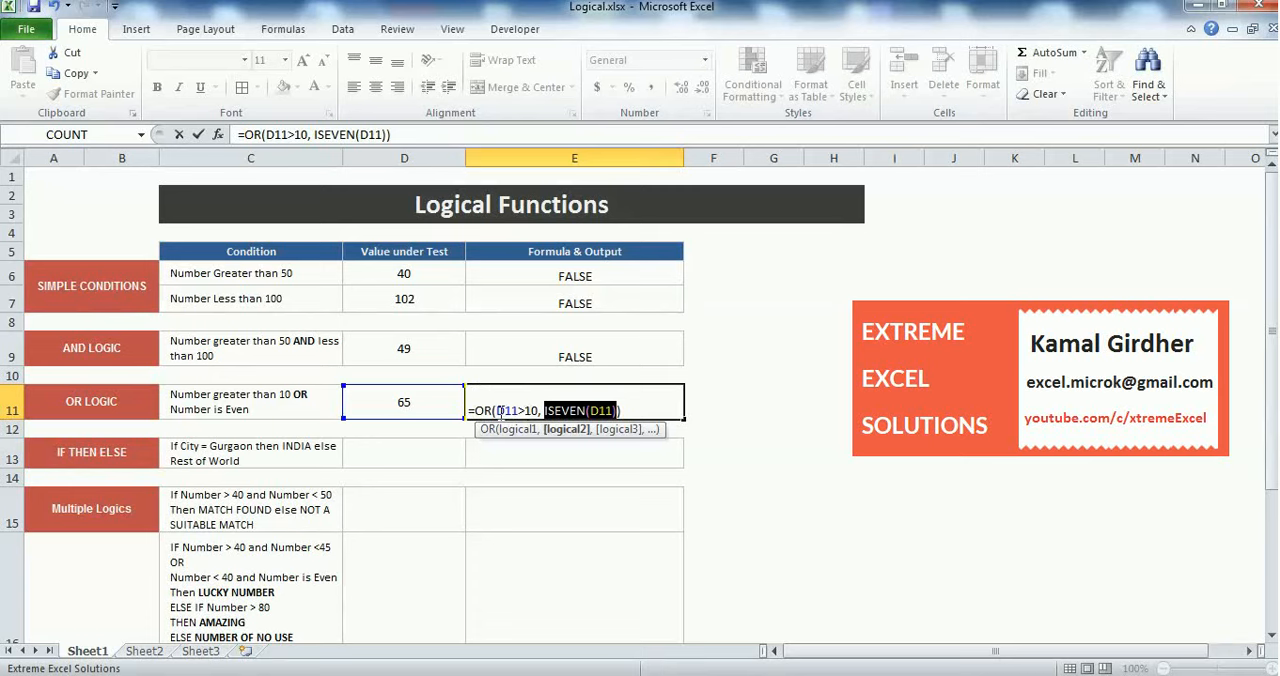
{"action": "left_click_drag", "start_coordinate": [497, 410], "coordinate": [540, 410]}
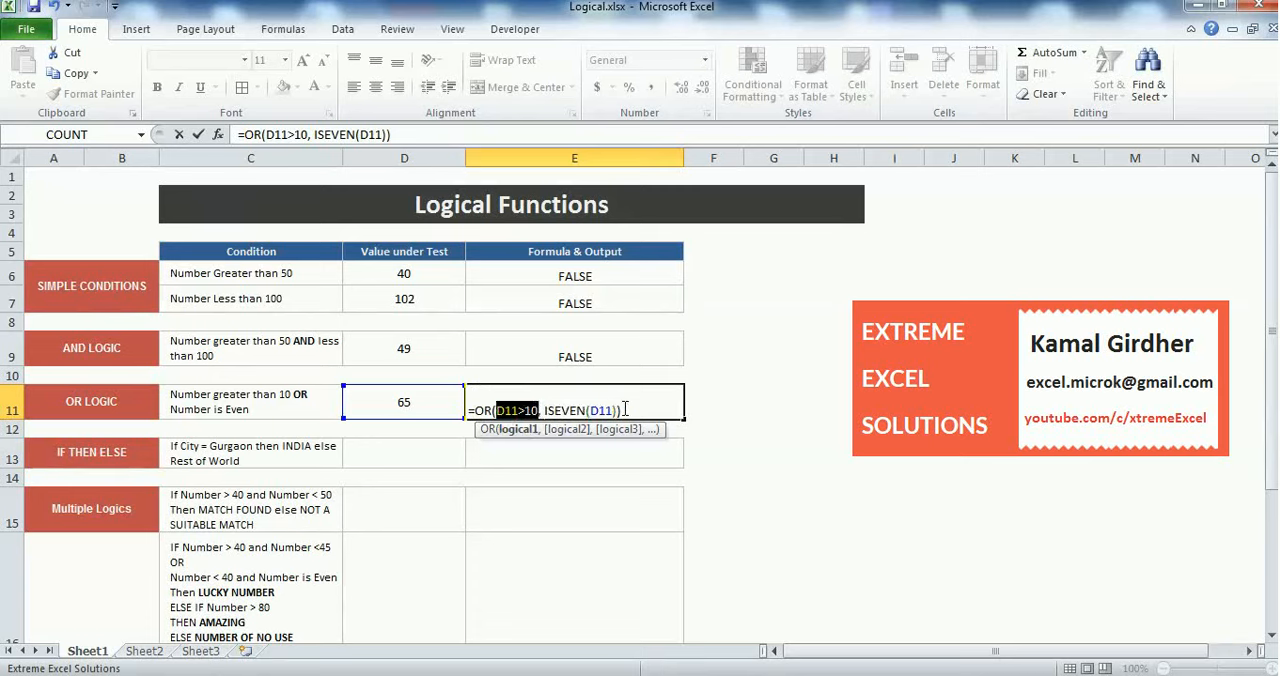
{"action": "key", "text": "Return"}
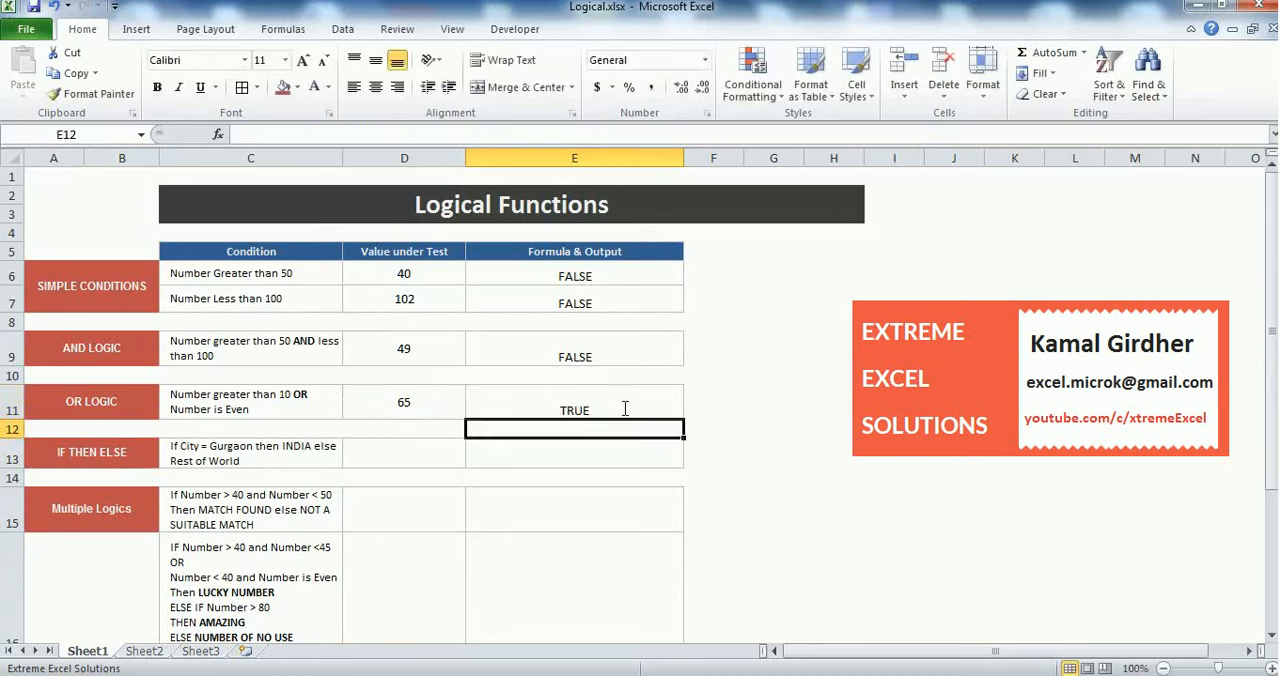
Test the OR LOGIC formula by changing the value in D11 first to 8 and then to 7
{"action": "left_click", "coordinate": [550, 409]}
{"action": "left_click", "coordinate": [410, 403]}
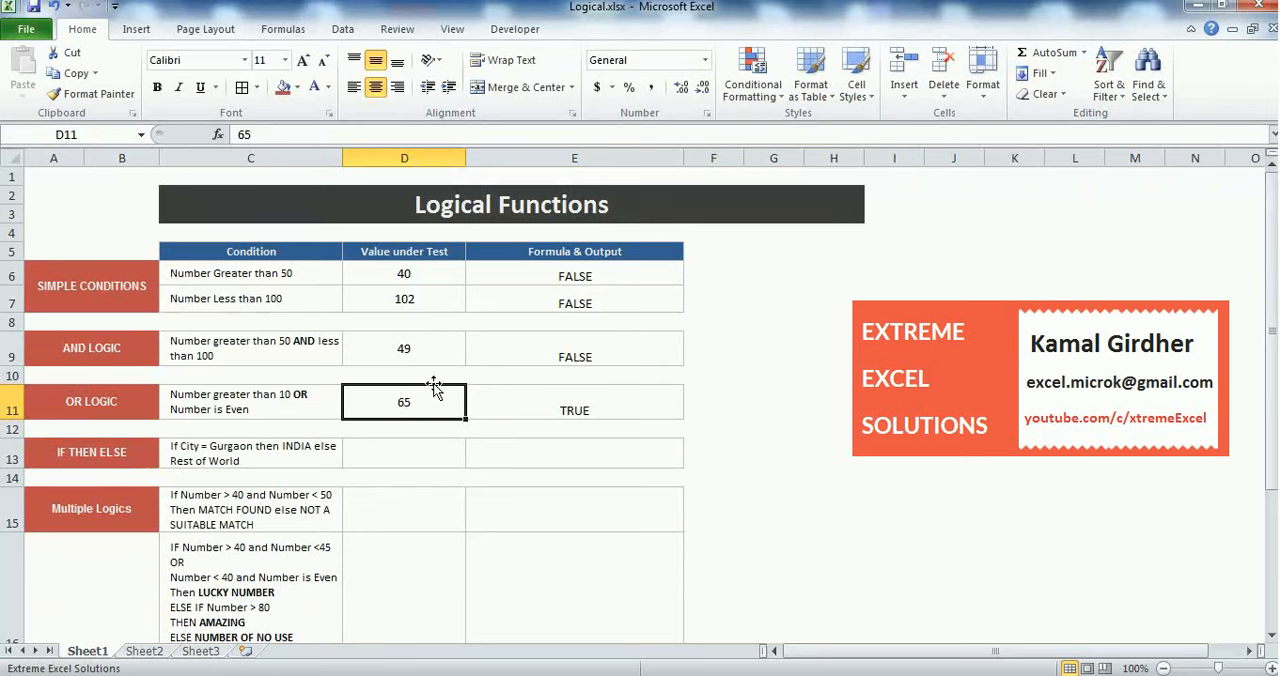
{"action": "type", "text": "8"}
{"action": "key", "text": "Return"}
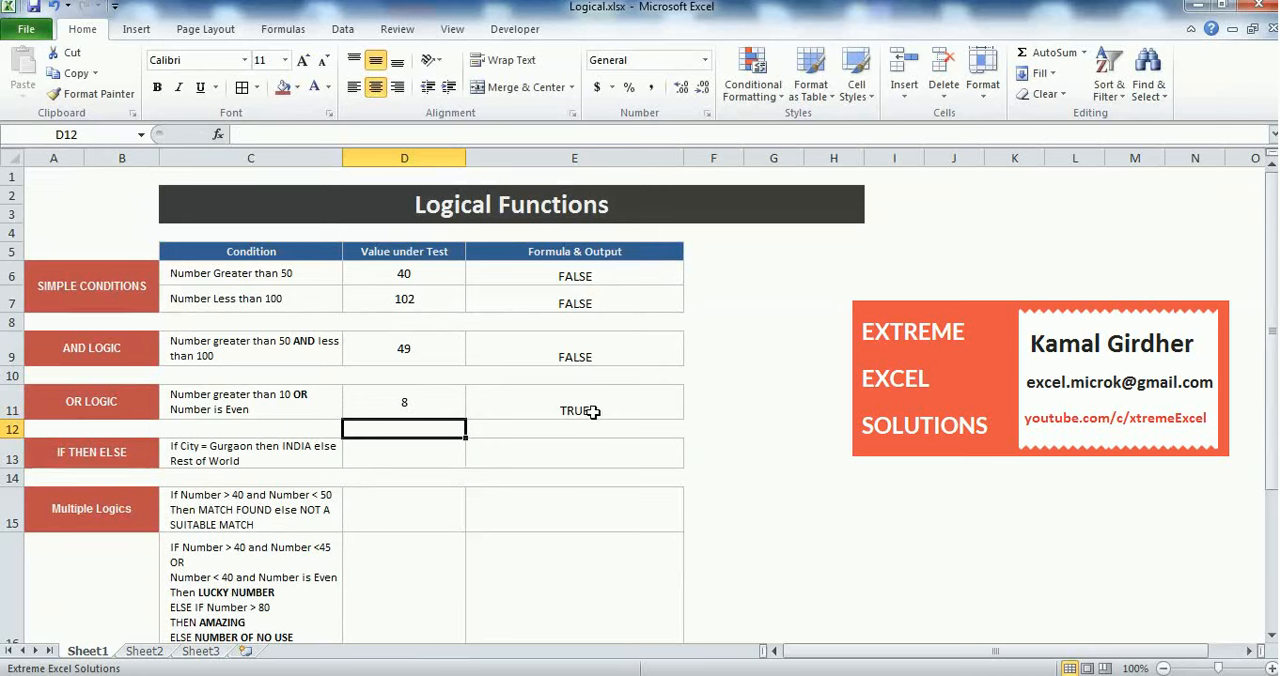
{"action": "left_click", "coordinate": [445, 404]}
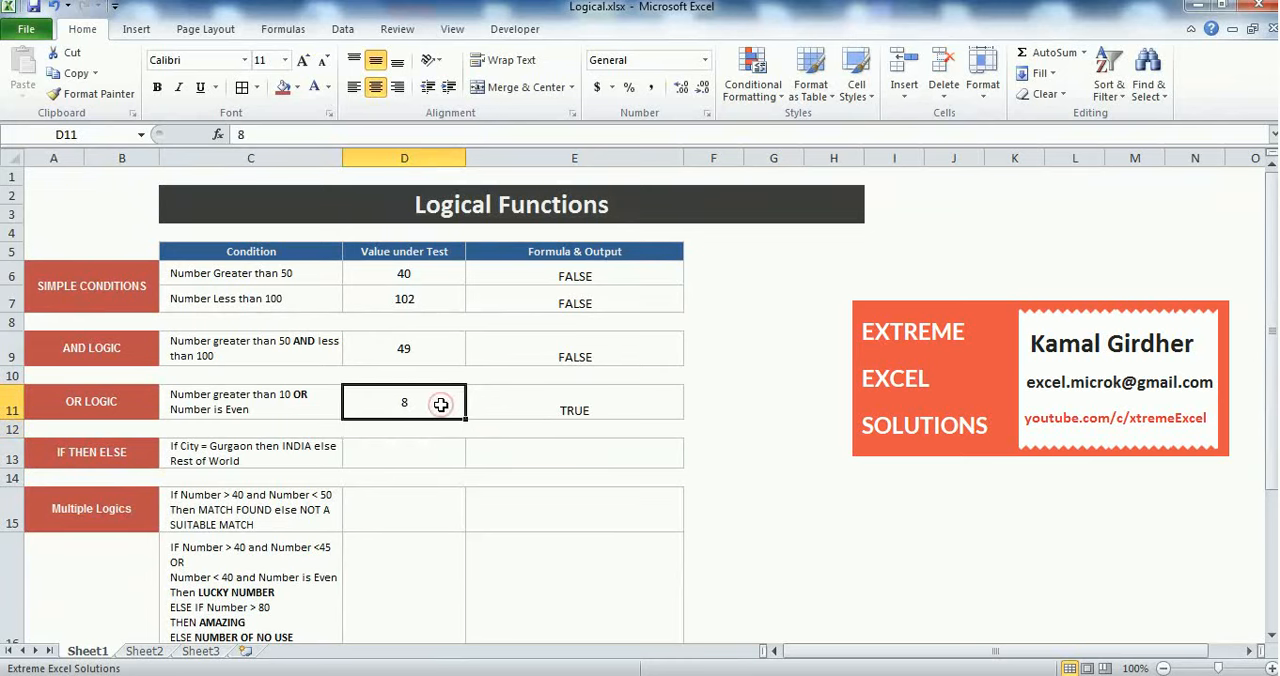
{"action": "type", "text": "7"}
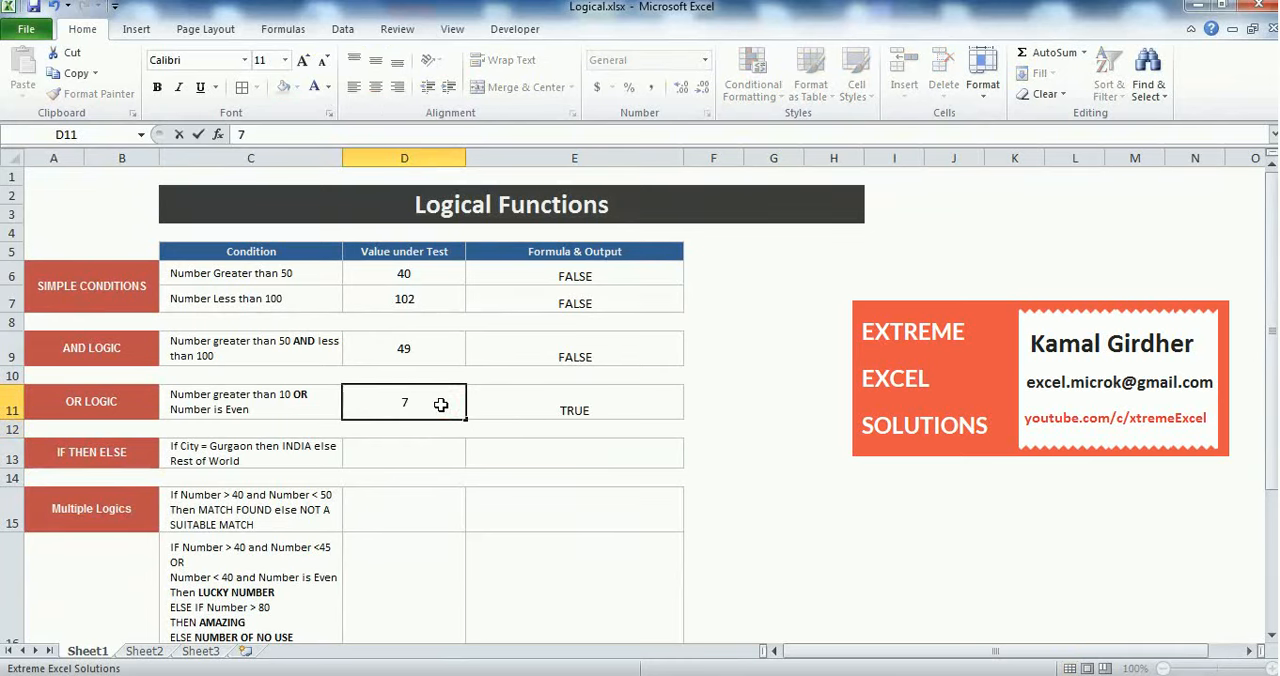
{"action": "key", "text": "Return"}
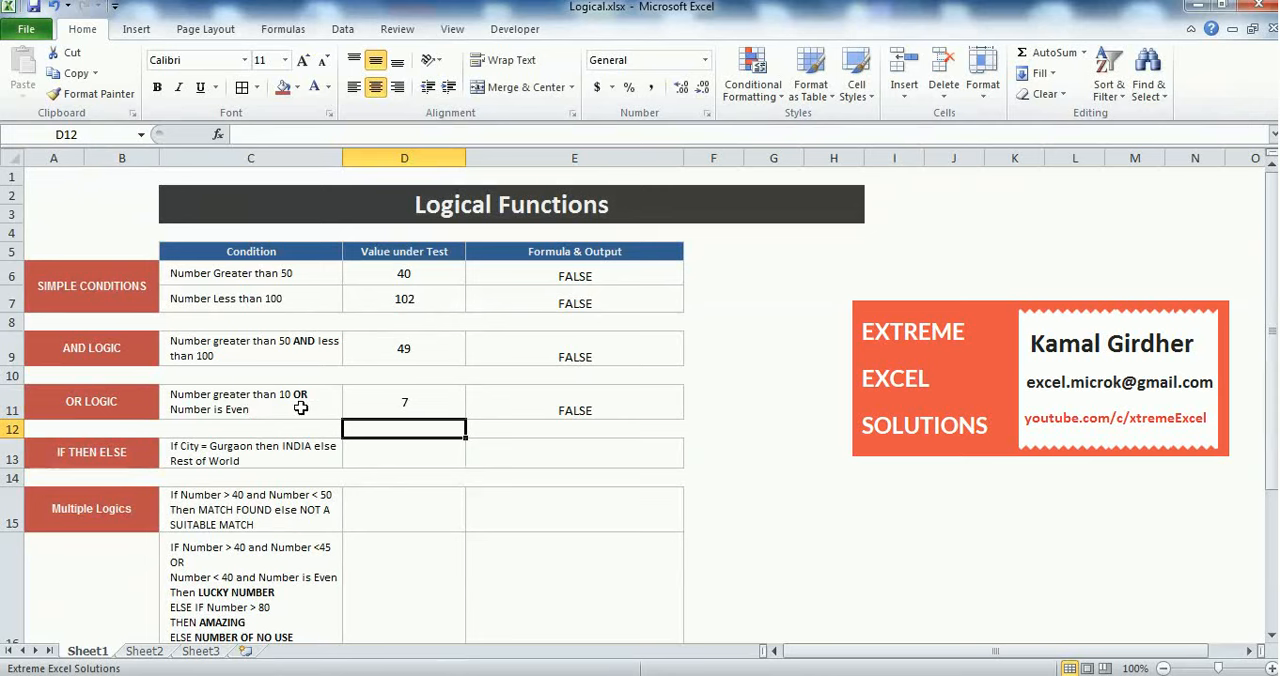
{"action": "left_click", "coordinate": [536, 401]}
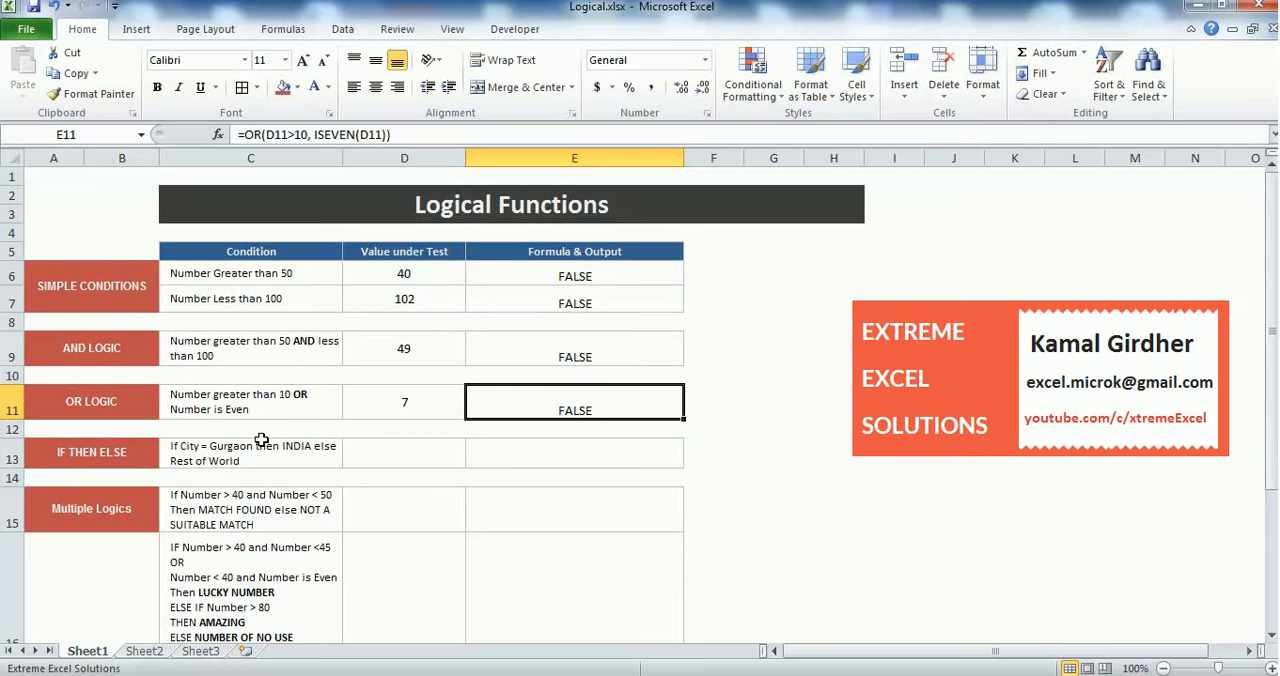
{"action": "left_click", "coordinate": [90, 352]}
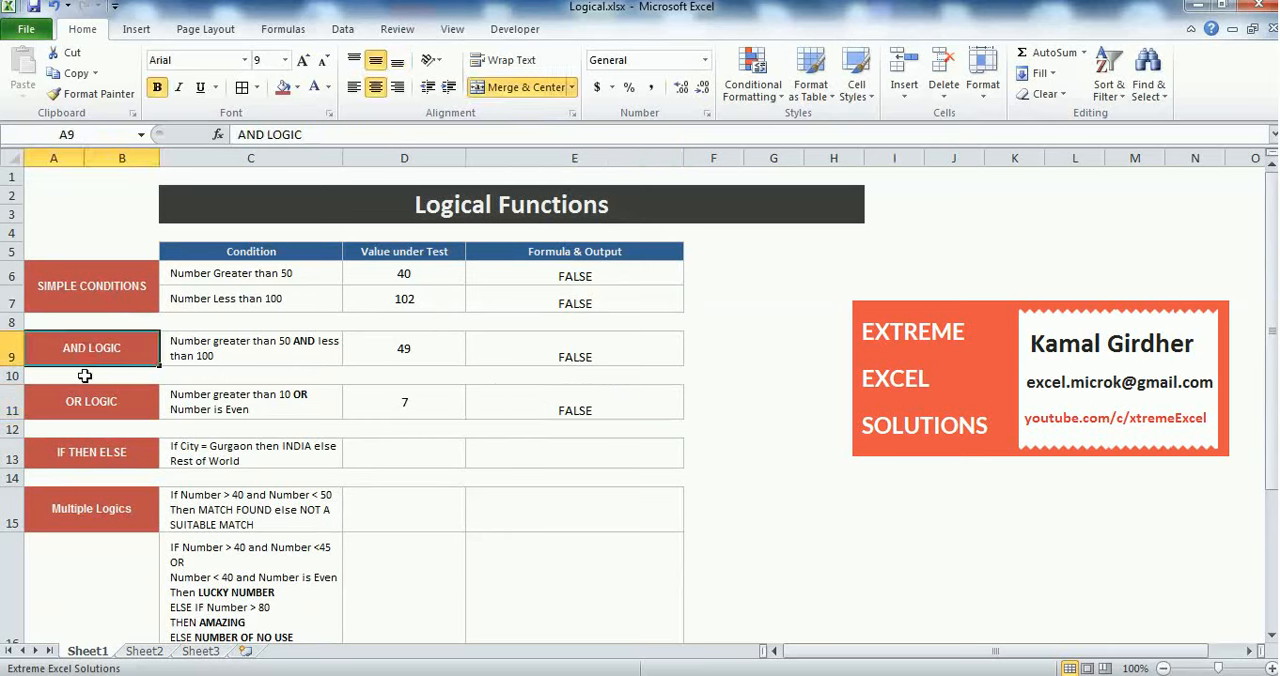
{"action": "left_click", "coordinate": [83, 398]}
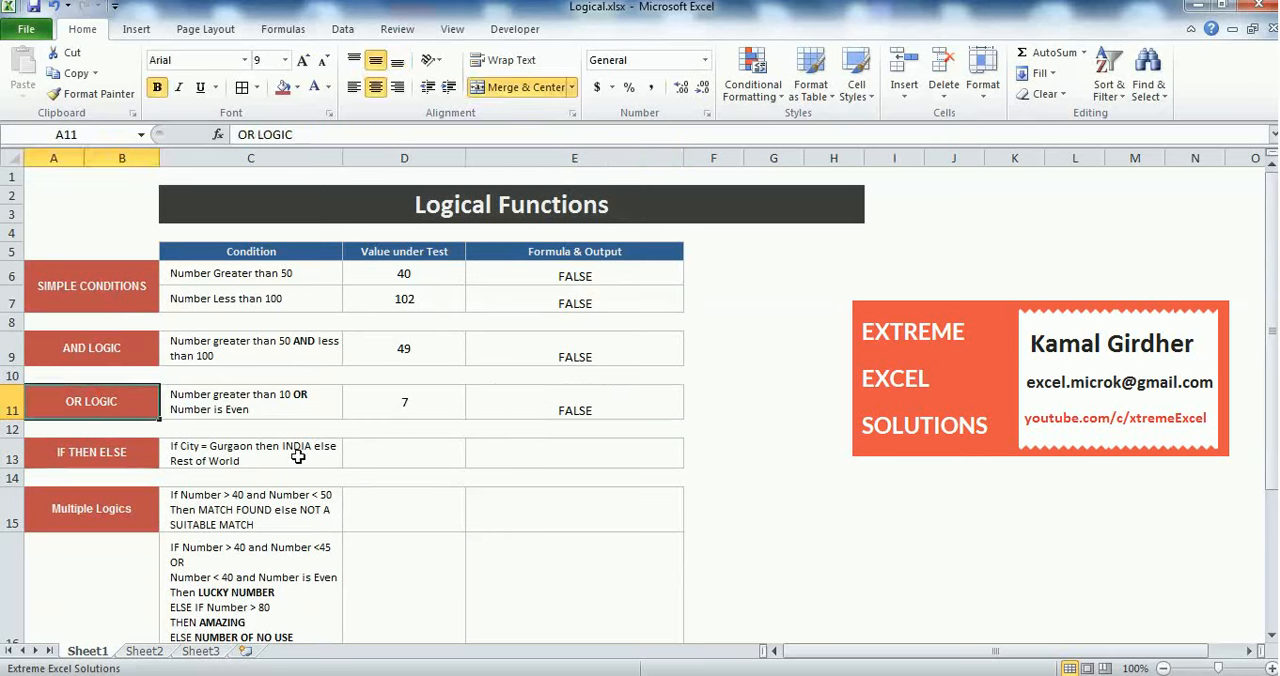
Enter GURGAON in D13 as the value under test for the IF THEN ELSE row
{"action": "left_click", "coordinate": [424, 456]}
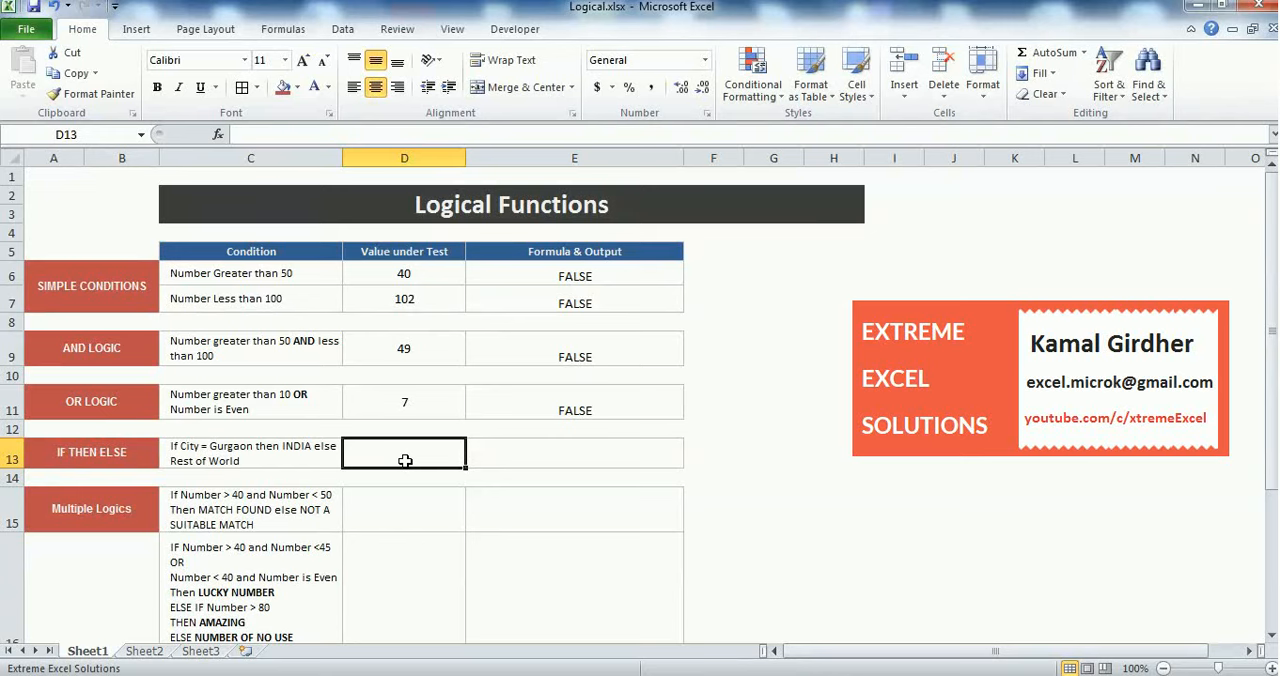
{"action": "type", "text": "GURGAON"}
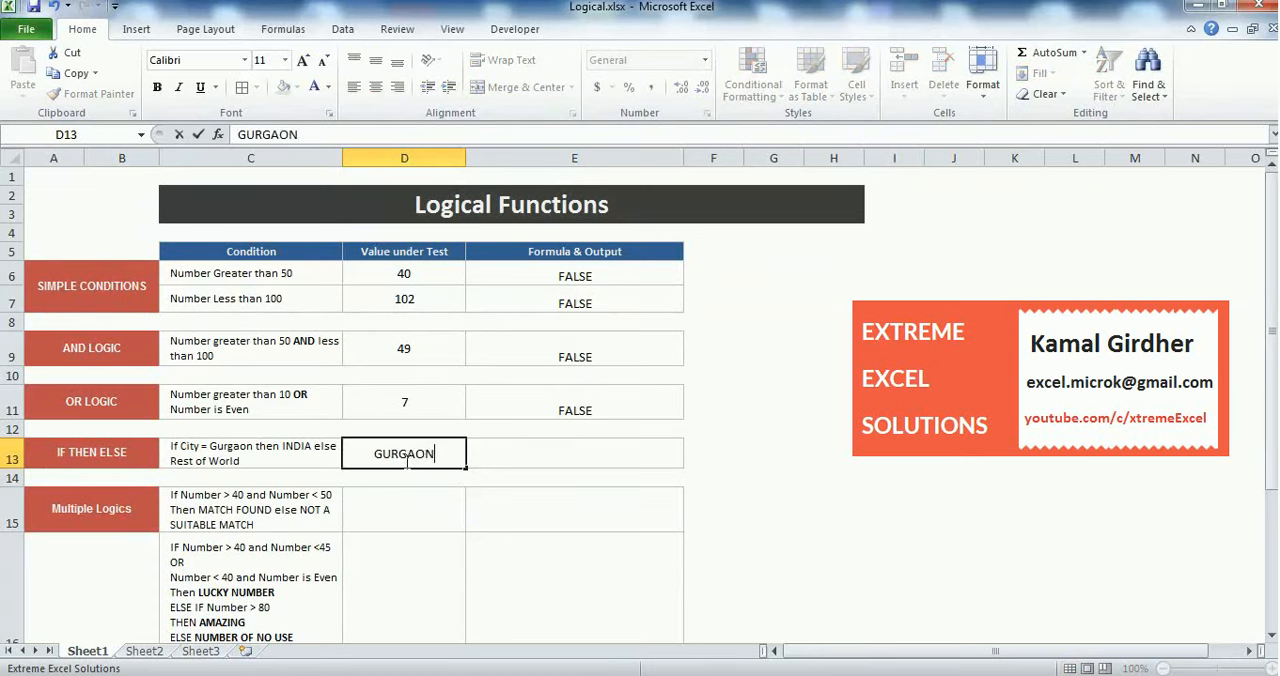
{"action": "key", "text": "Return"}
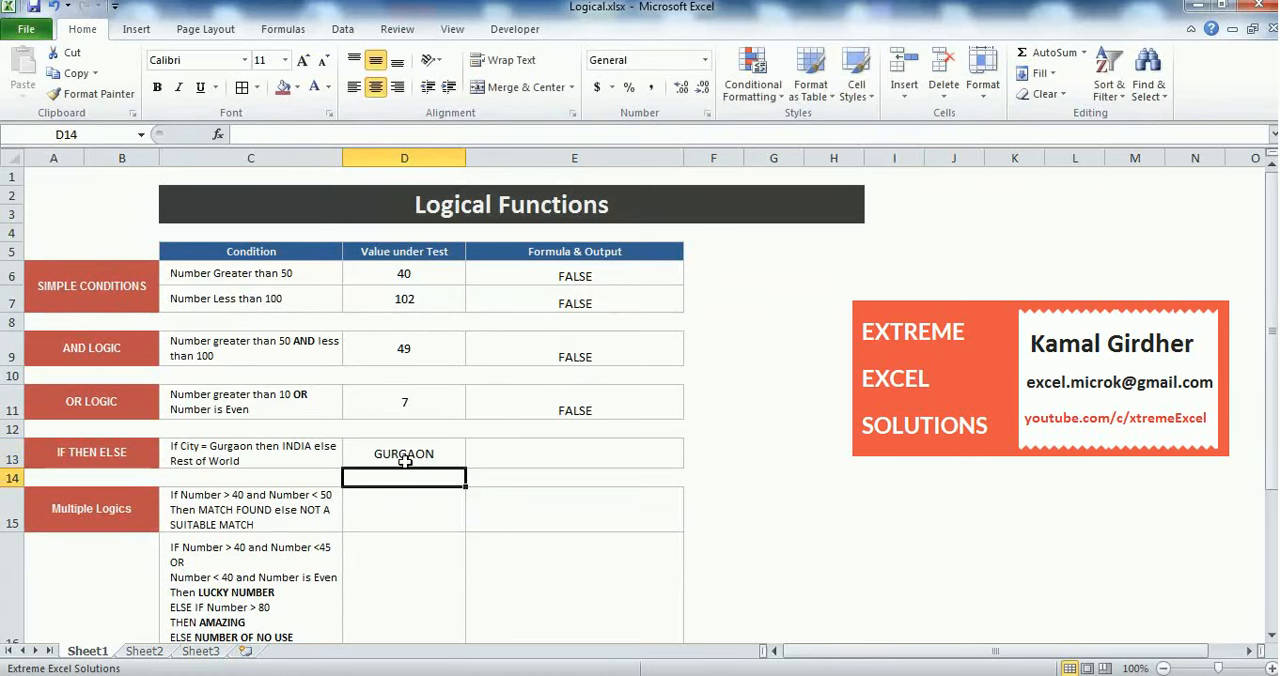
Enter the formula =IF(D13="GURGAON","INDIA","REST OF WORLD") in E13 for the IF THEN ELSE row
{"action": "left_click", "coordinate": [522, 466]}
{"action": "type", "text": "="}
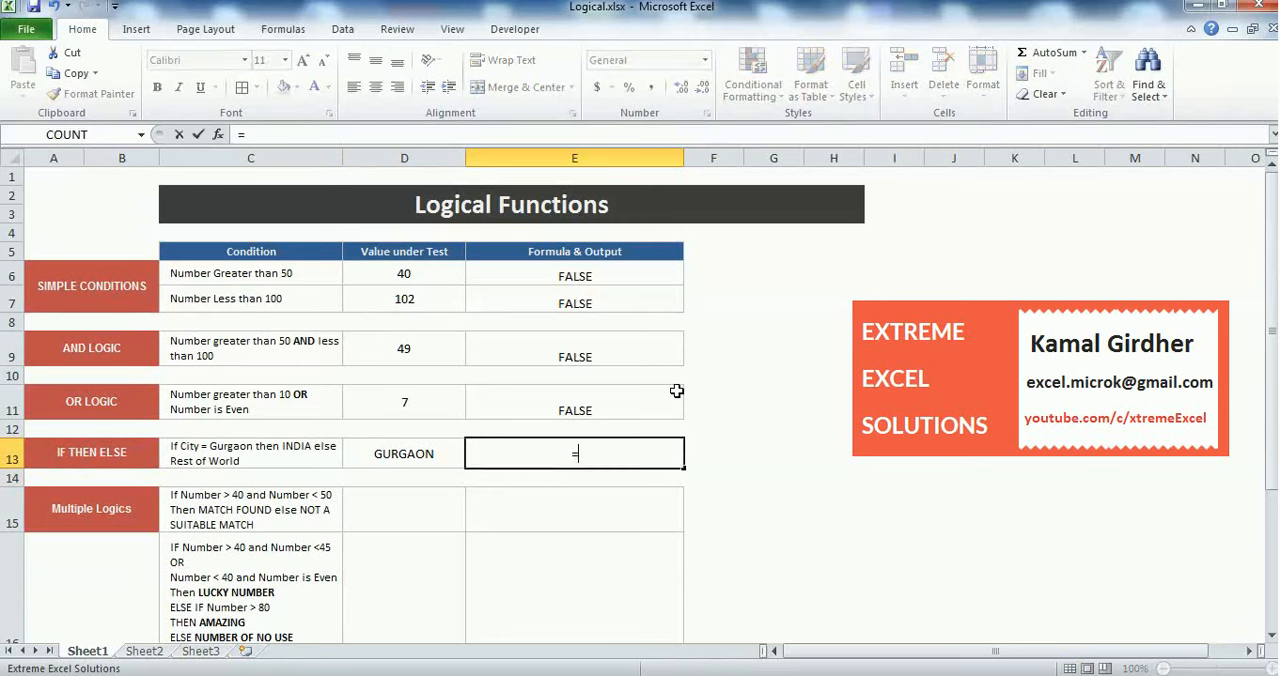
{"action": "type", "text": "IF("}
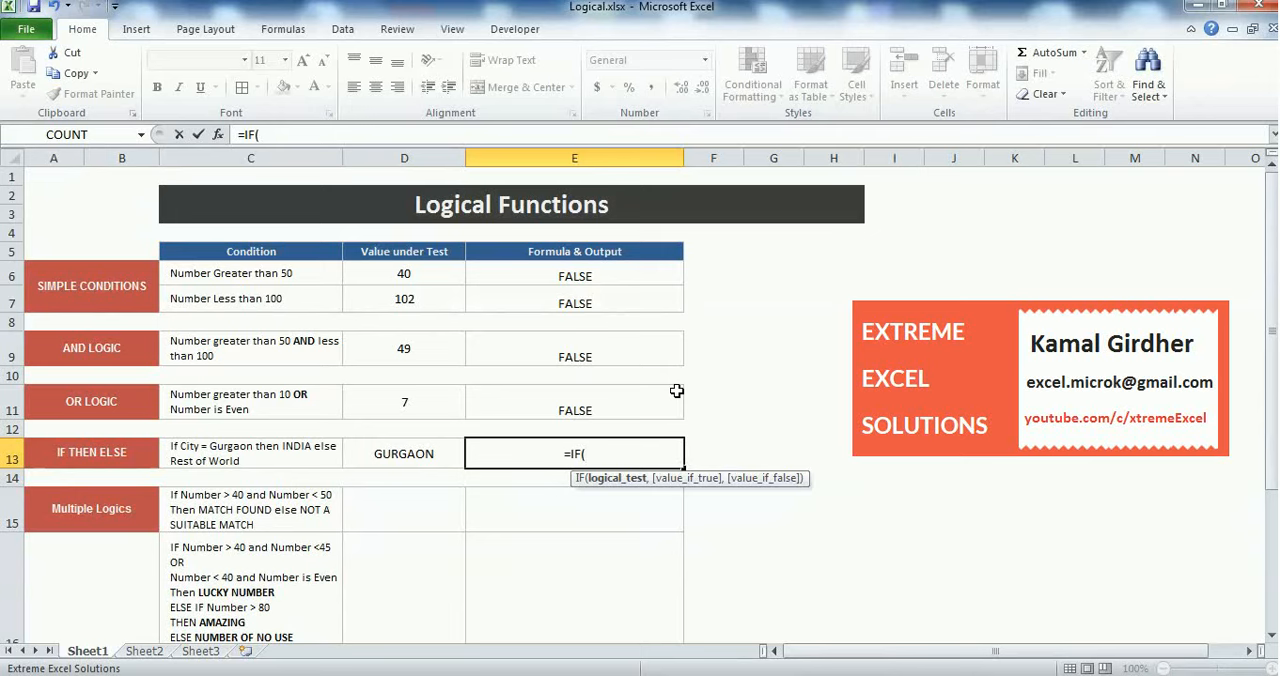
{"action": "left_click", "coordinate": [414, 453]}
{"action": "type", "text": "=\"GURGAON"}
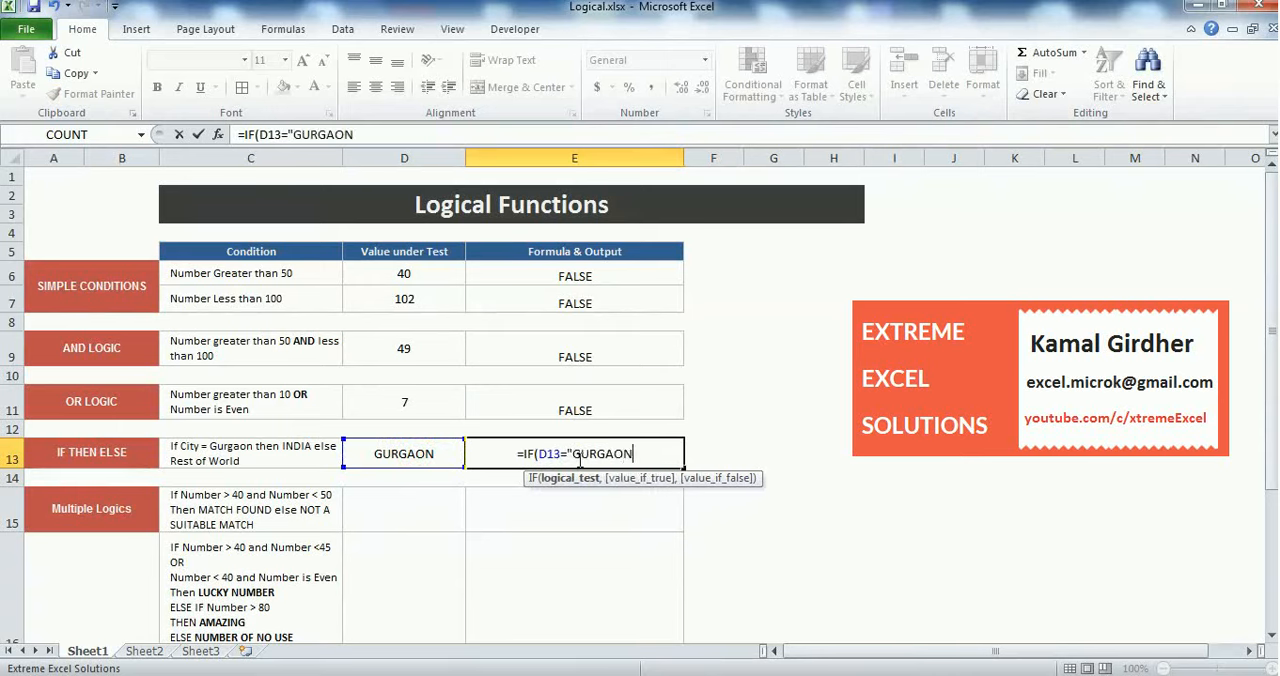
{"action": "type", "text": "\","}
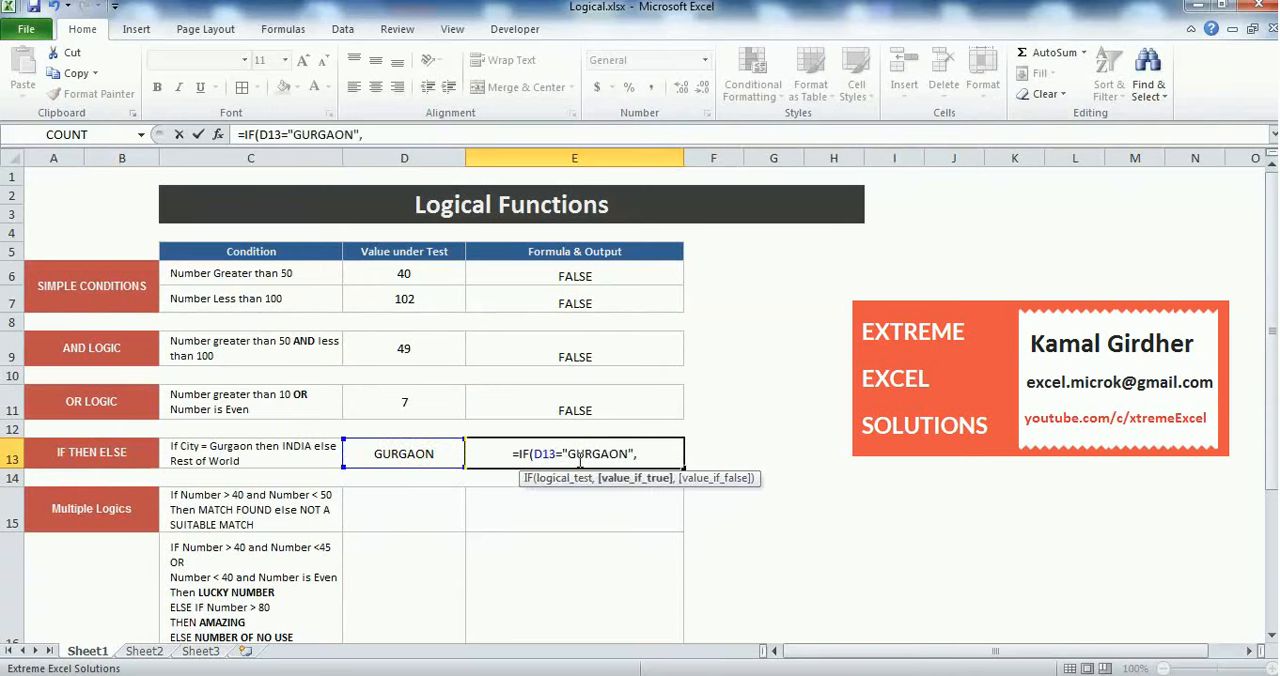
{"action": "type", "text": "\"INDIA\""}
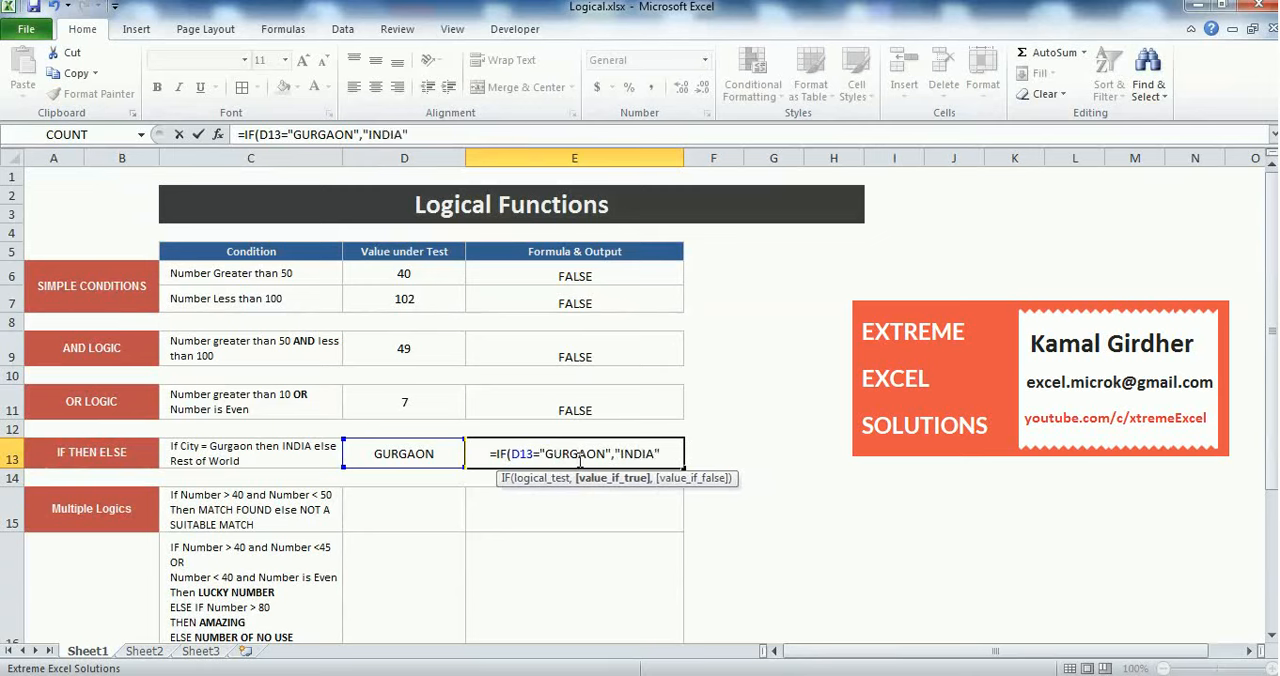
{"action": "type", "text": ",\""}
{"action": "type", "text": "RES"}
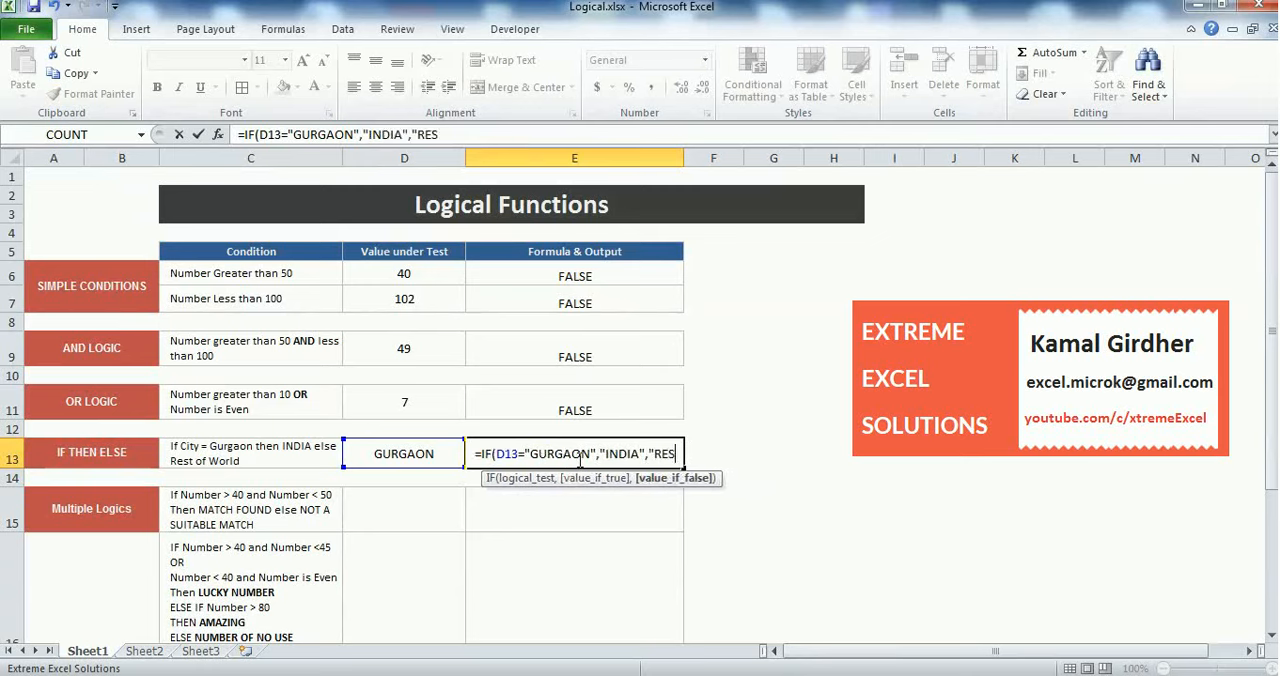
{"action": "type", "text": "T OF W"}
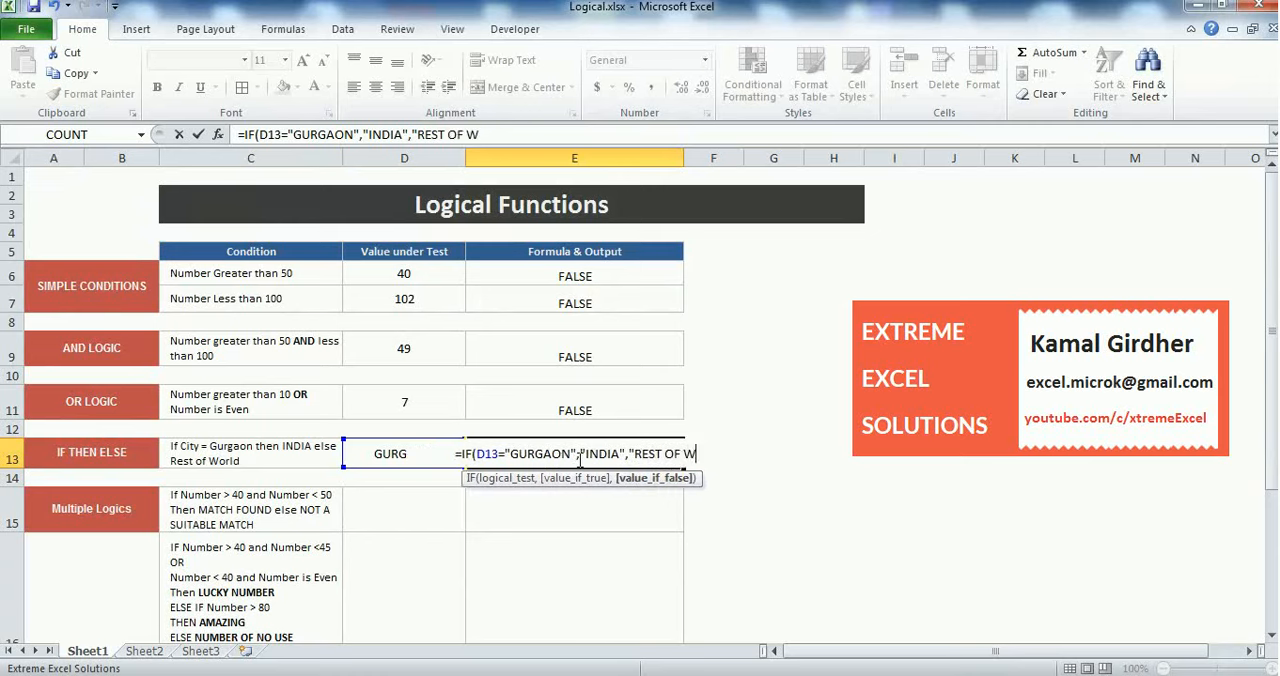
{"action": "type", "text": "ORLD\")"}
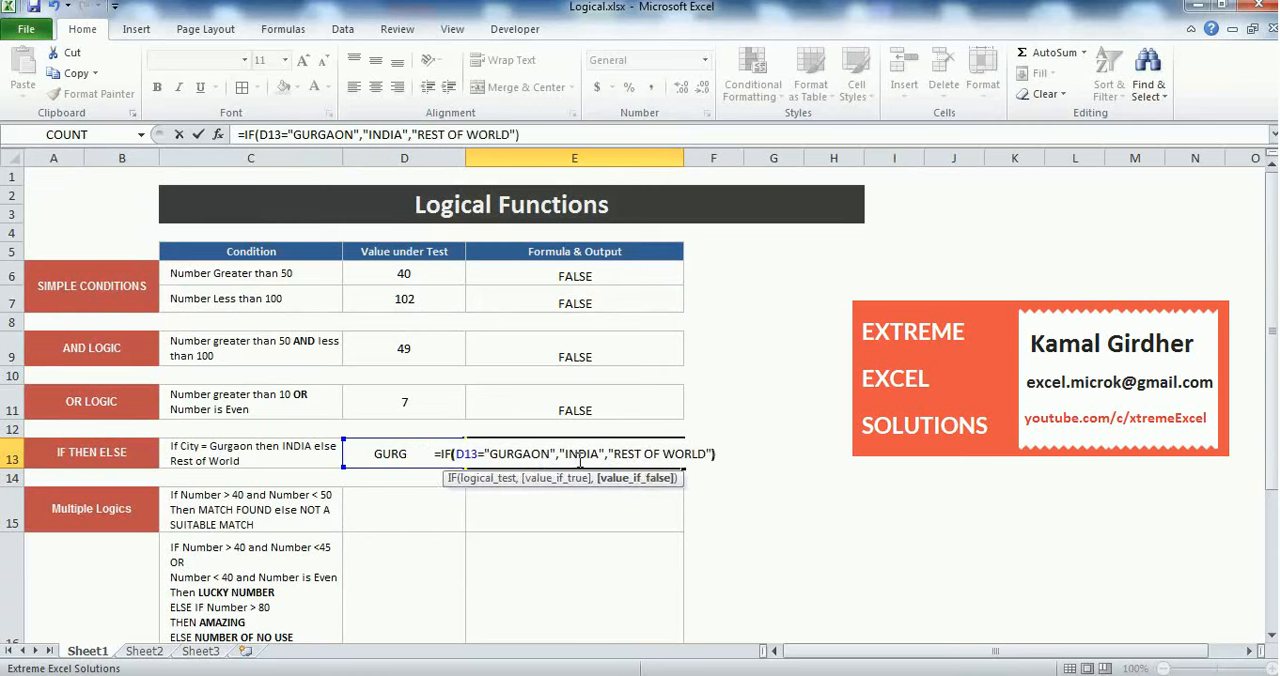
{"action": "key", "text": "Return"}
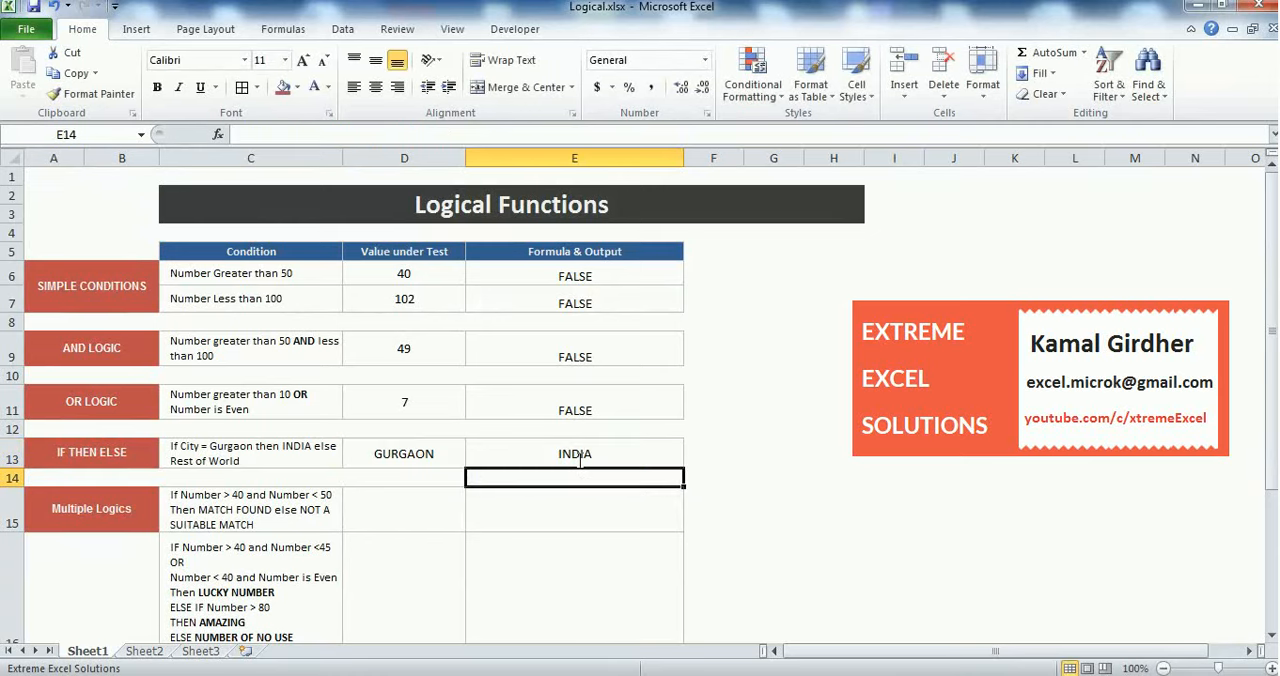
Test the IF THEN ELSE formula by changing the city in D13 to LA and checking the output in E13
{"action": "left_click", "coordinate": [440, 450]}
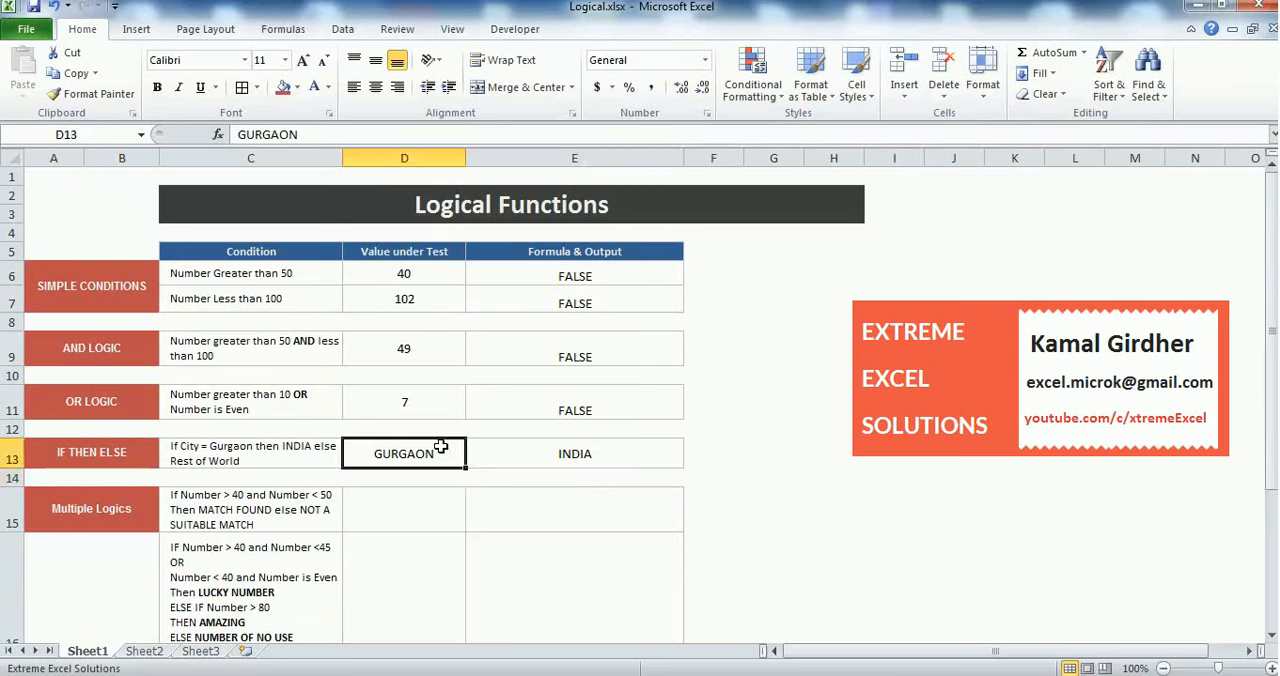
{"action": "left_click", "coordinate": [612, 454]}
{"action": "left_click", "coordinate": [397, 455]}
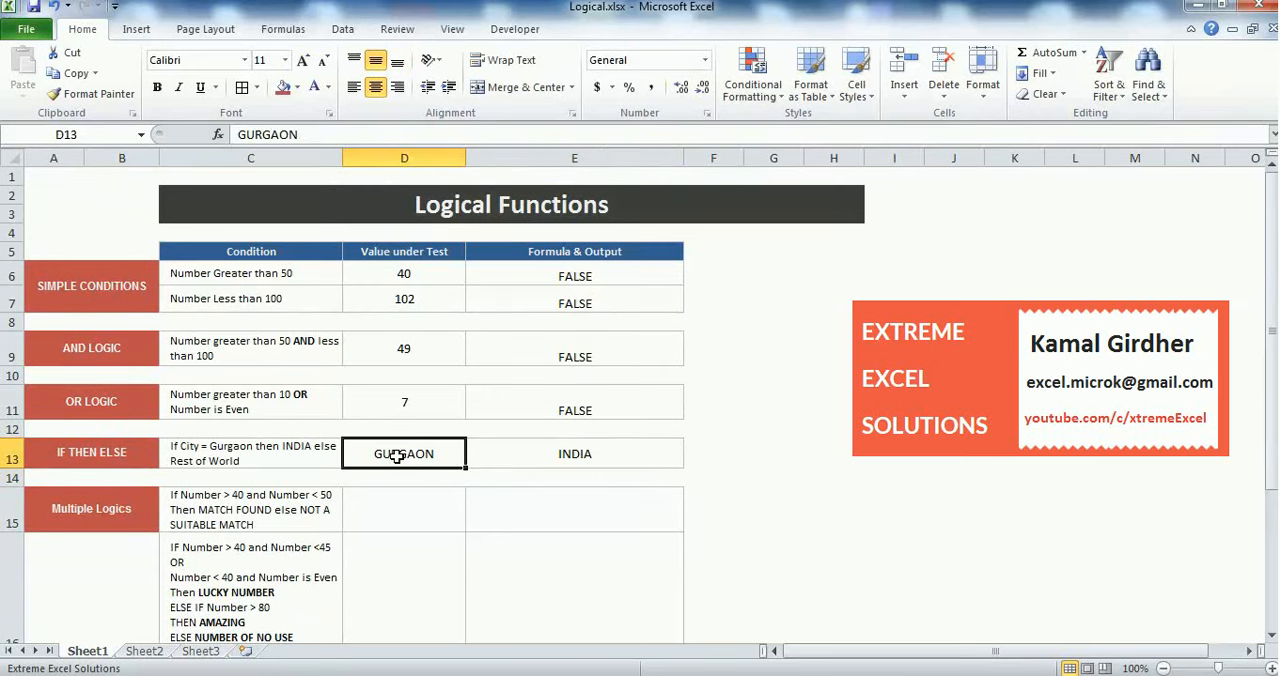
{"action": "type", "text": "LA"}
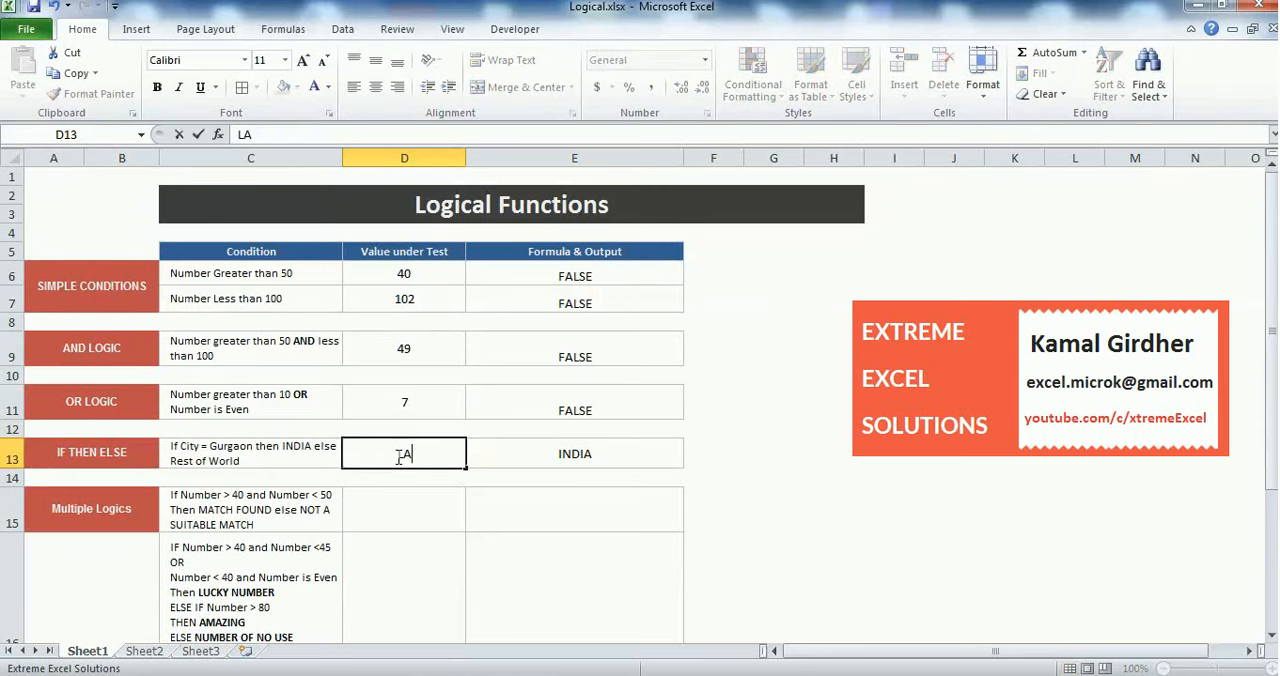
{"action": "key", "text": "Return"}
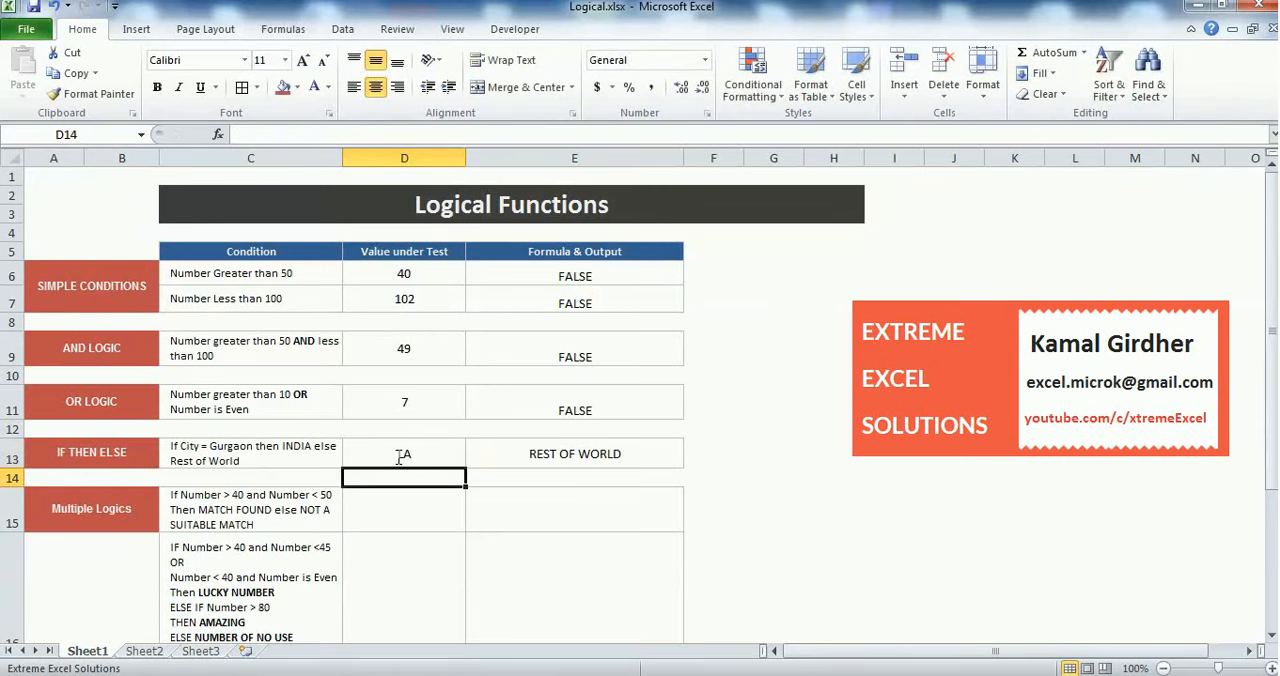
{"action": "left_click", "coordinate": [556, 449]}
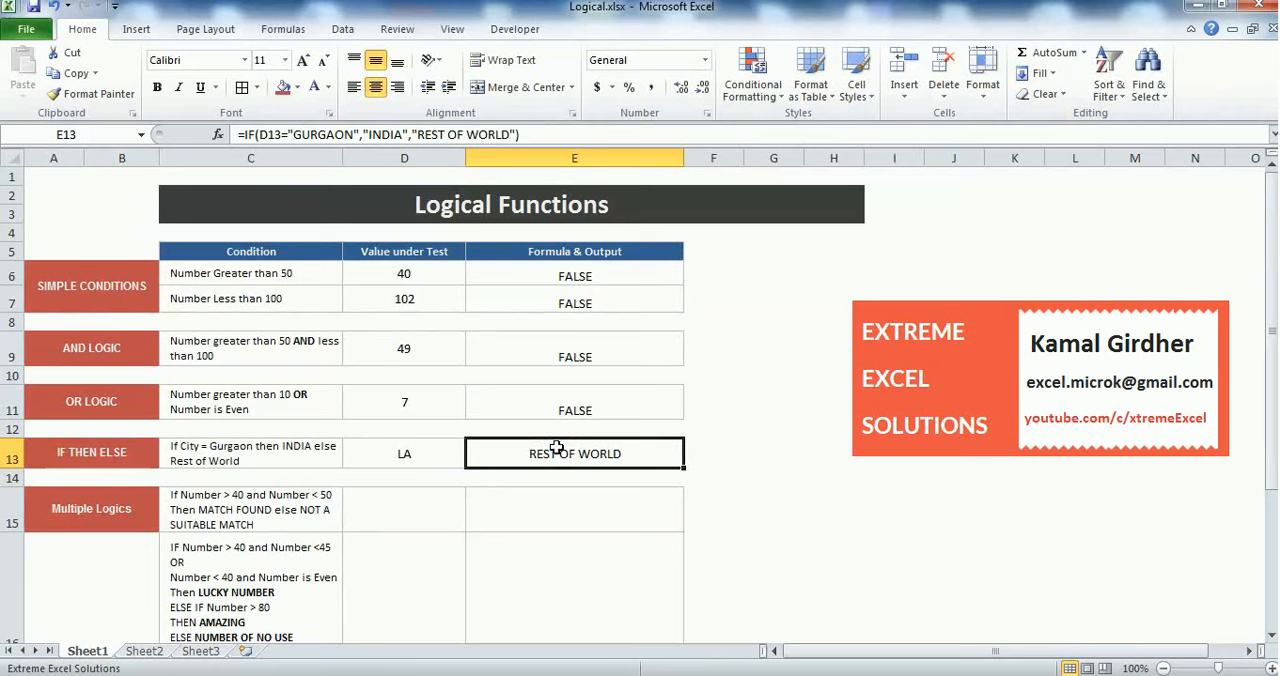
Enter 45 in D15 as the value under test for the first Multiple Logics condition
{"action": "left_click", "coordinate": [425, 512]}
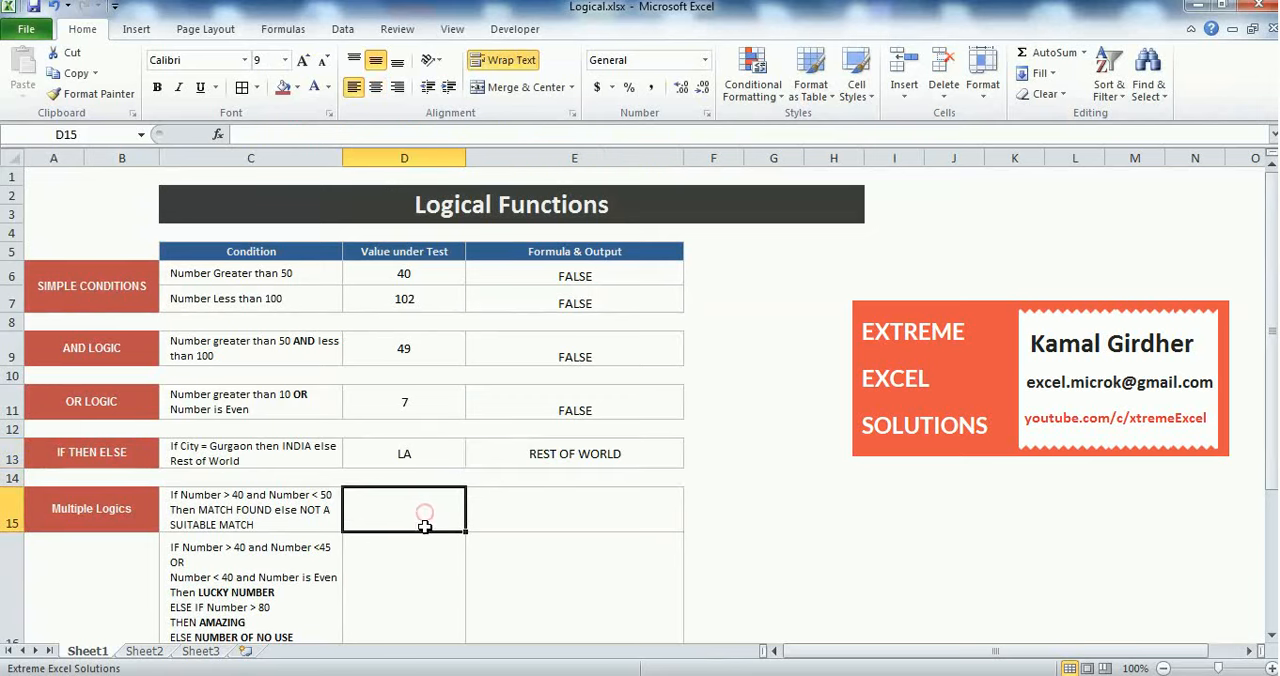
{"action": "left_click", "coordinate": [128, 516]}
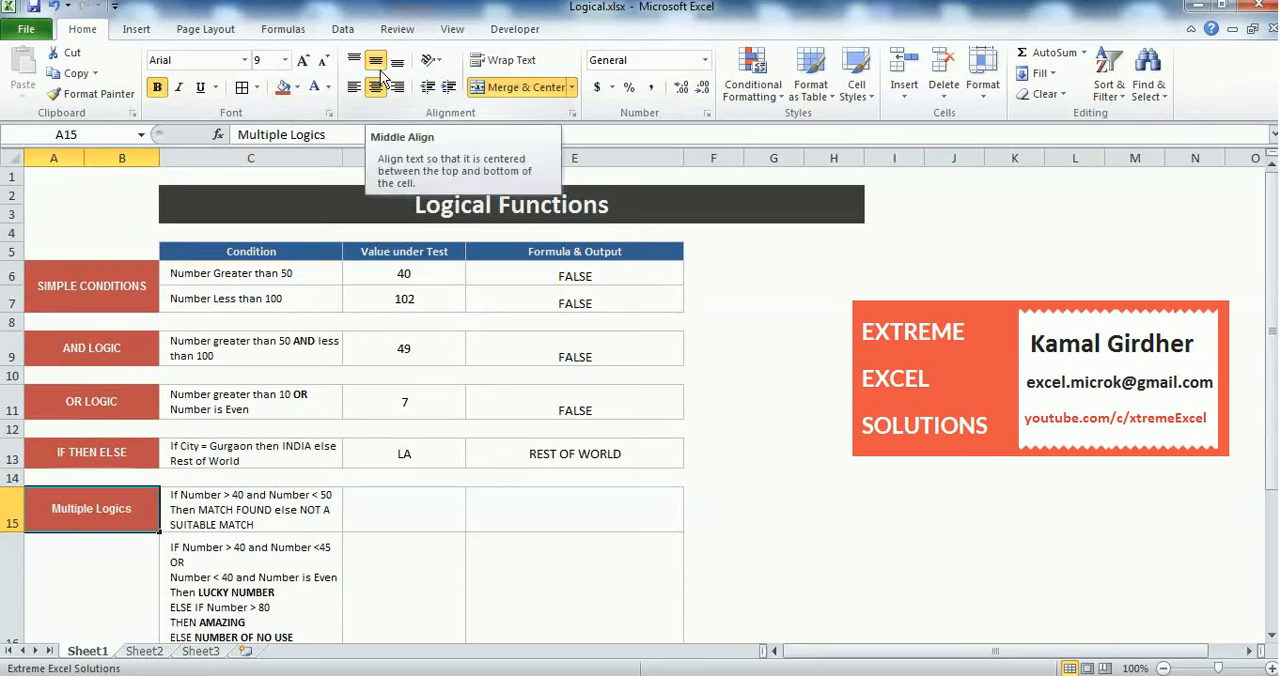
{"action": "left_click", "coordinate": [283, 29]}
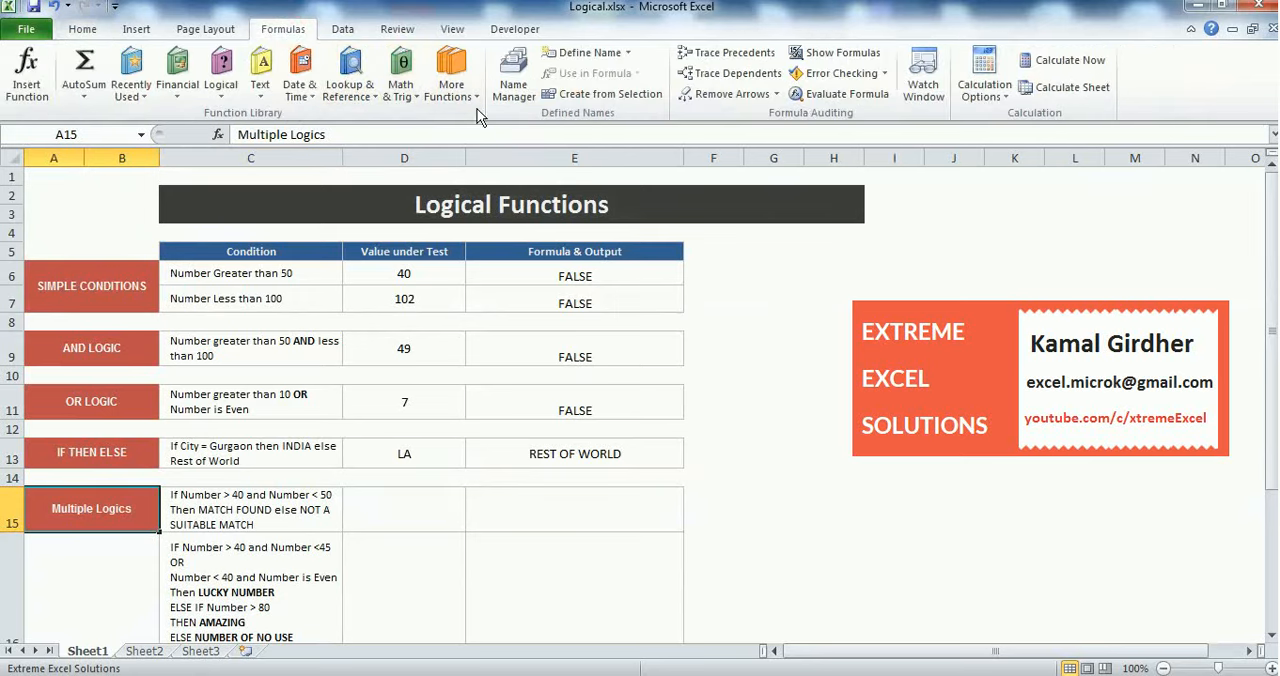
{"action": "left_click", "coordinate": [436, 516]}
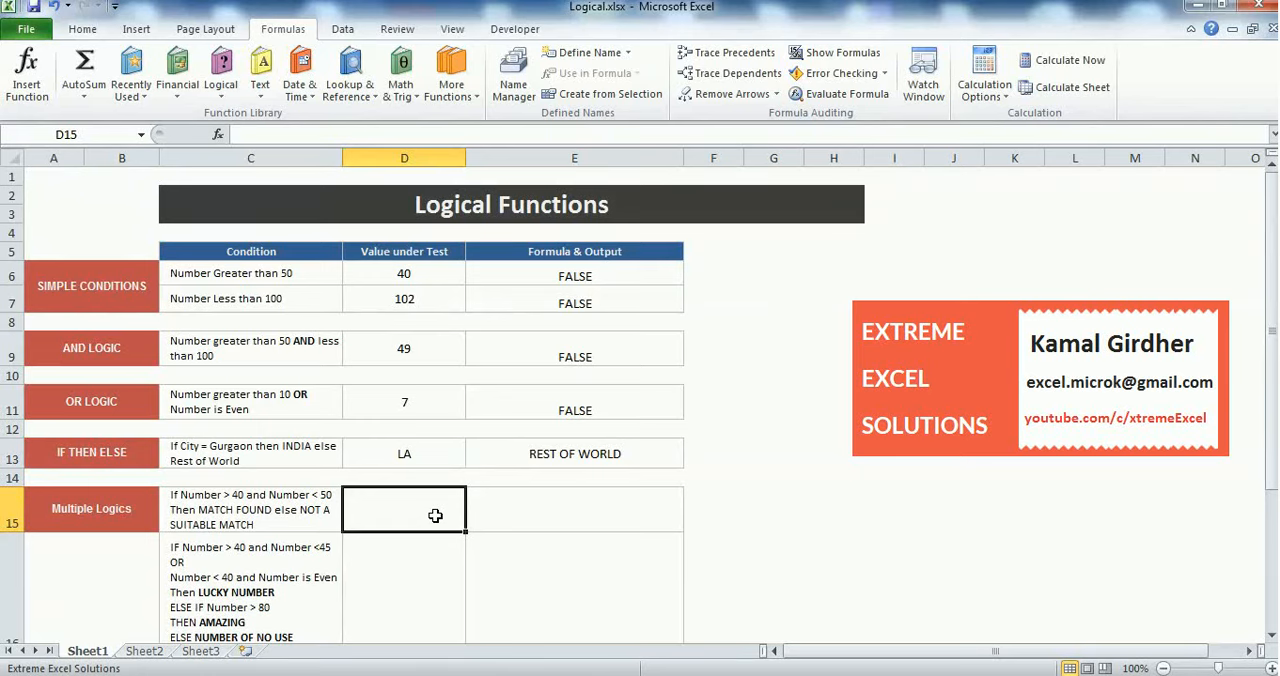
{"action": "type", "text": "3"}
{"action": "key", "text": "BackSpace"}
{"action": "type", "text": "4"}
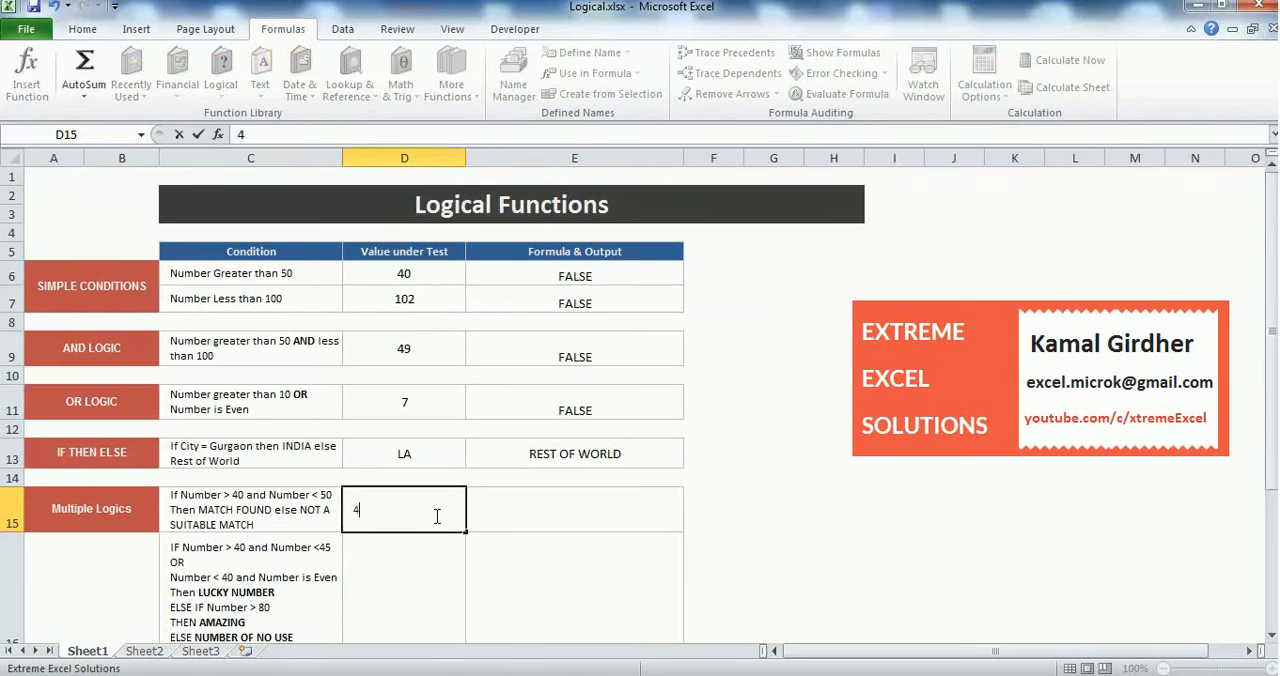
{"action": "type", "text": "5"}
{"action": "key", "text": "Return"}
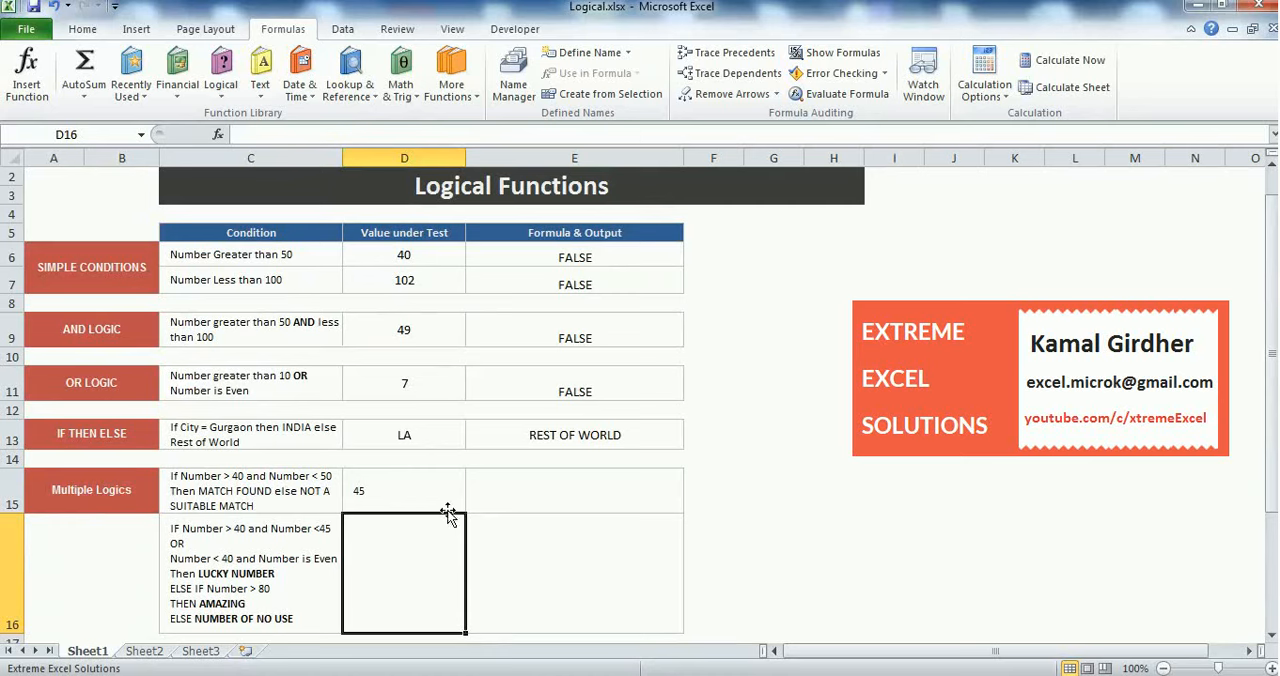
Begin an IF formula in E15 for the first Multiple Logics condition
{"action": "left_click", "coordinate": [547, 489]}
{"action": "type", "text": "=IF("}
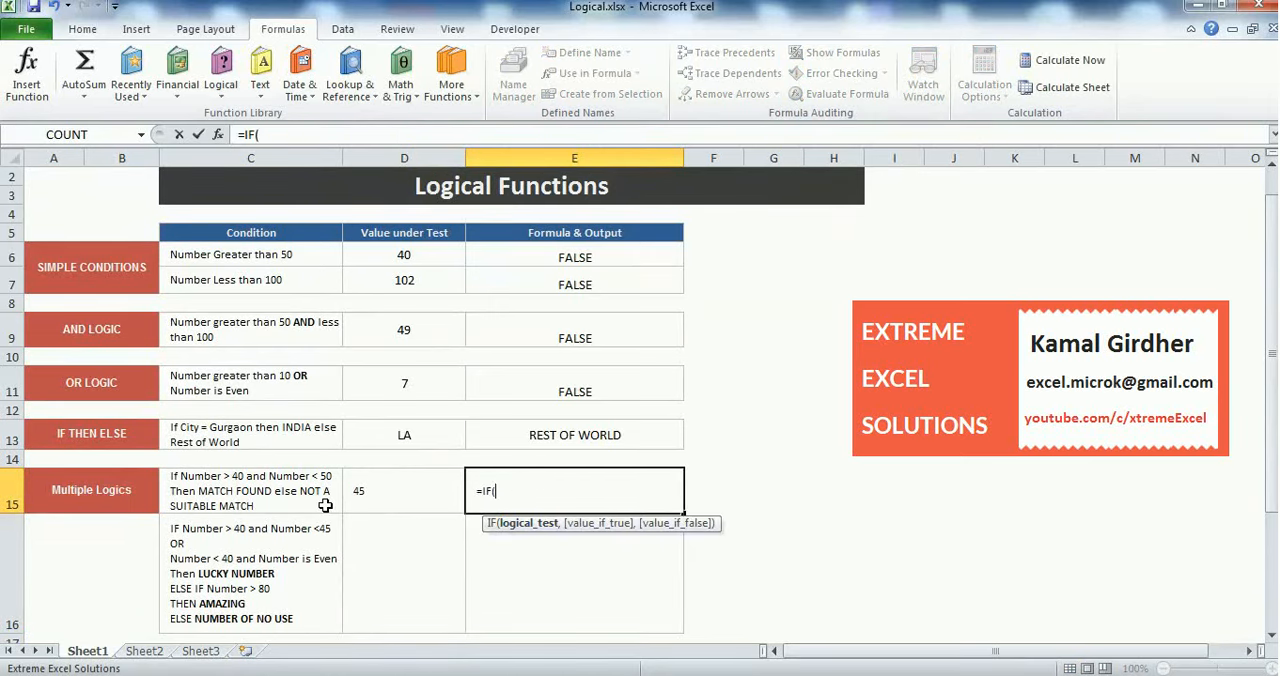
{"action": "left_click", "coordinate": [379, 502]}
{"action": "type", "text": ">40"}
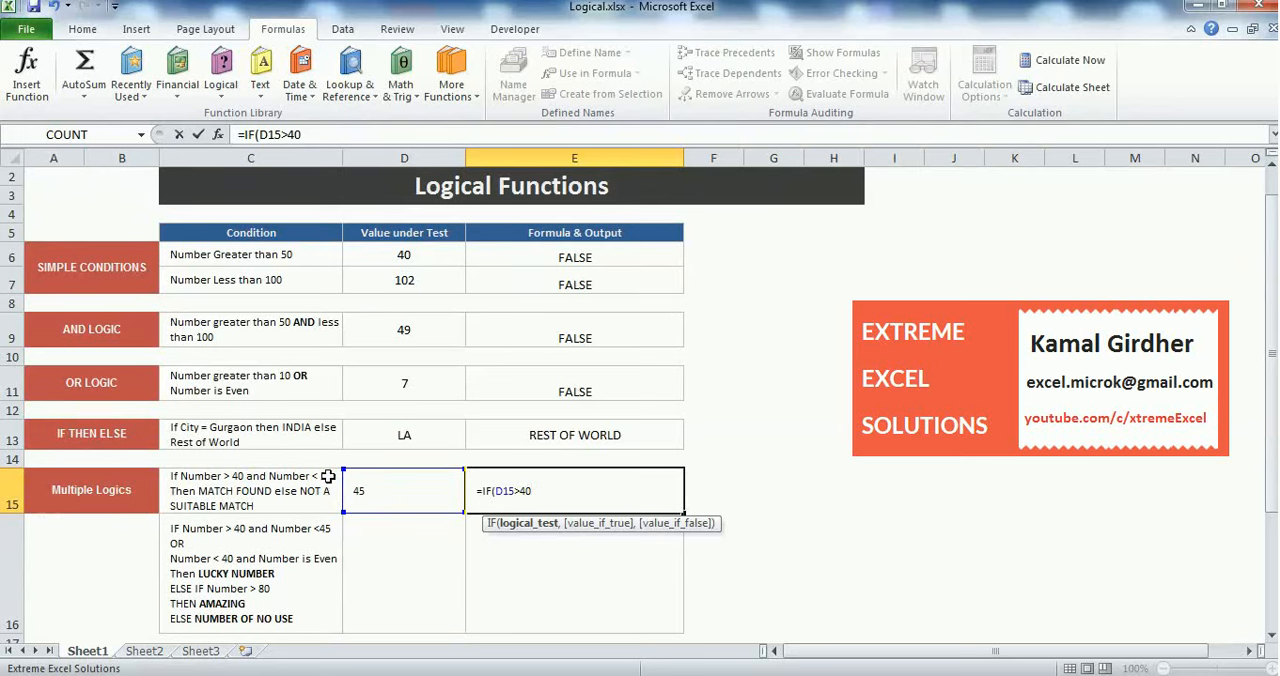
{"action": "left_click_drag", "start_coordinate": [543, 496], "coordinate": [500, 497]}
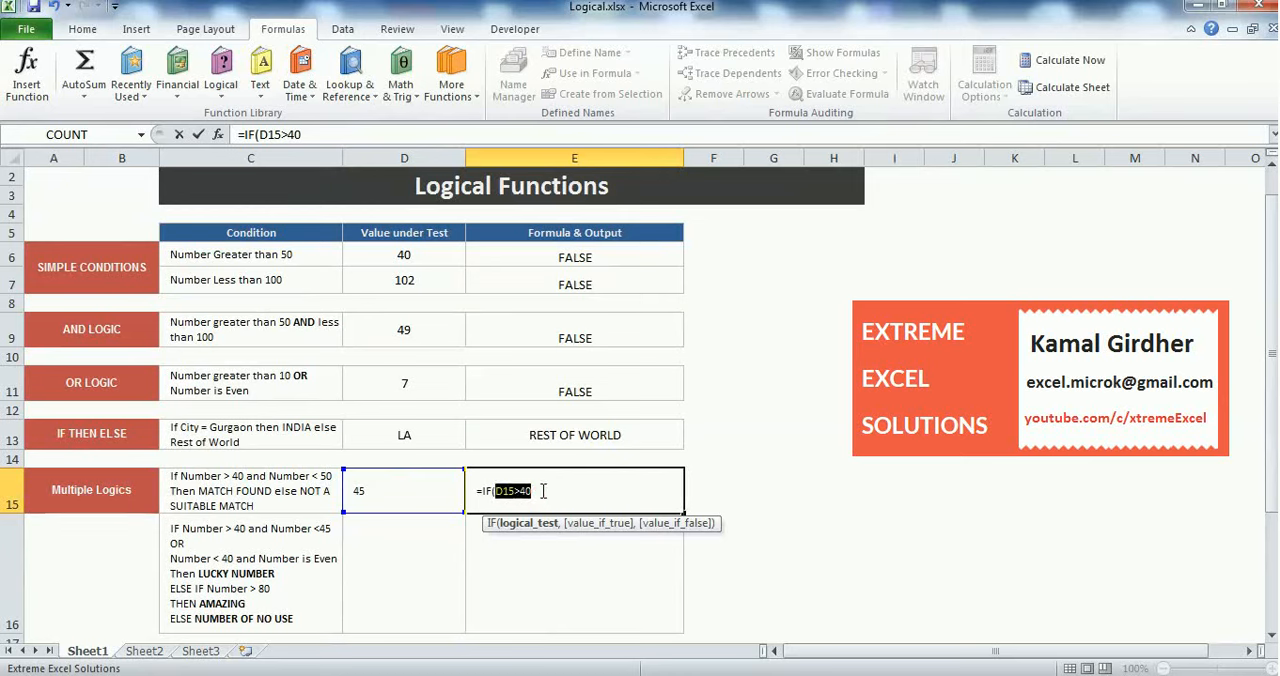
{"action": "key", "text": "BackSpace"}
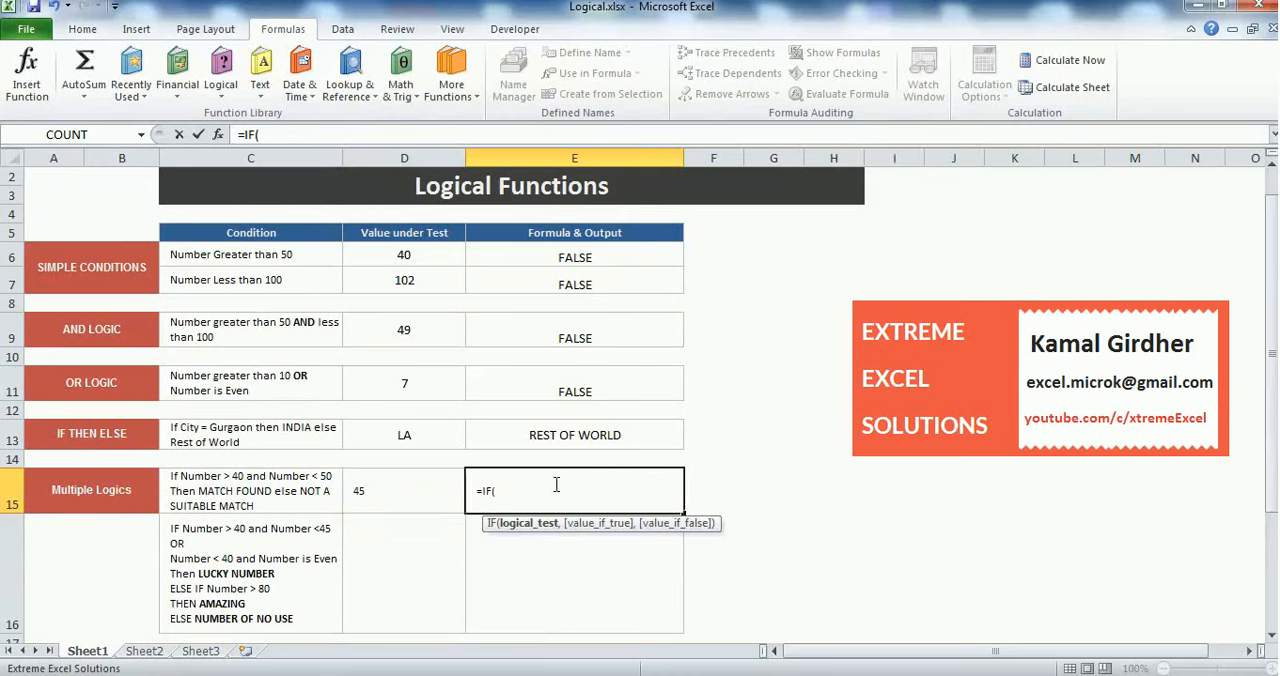
Set the logical test of the IF formula in E15 to AND(D15>40,D15<50)
{"action": "type", "text": "AND"}
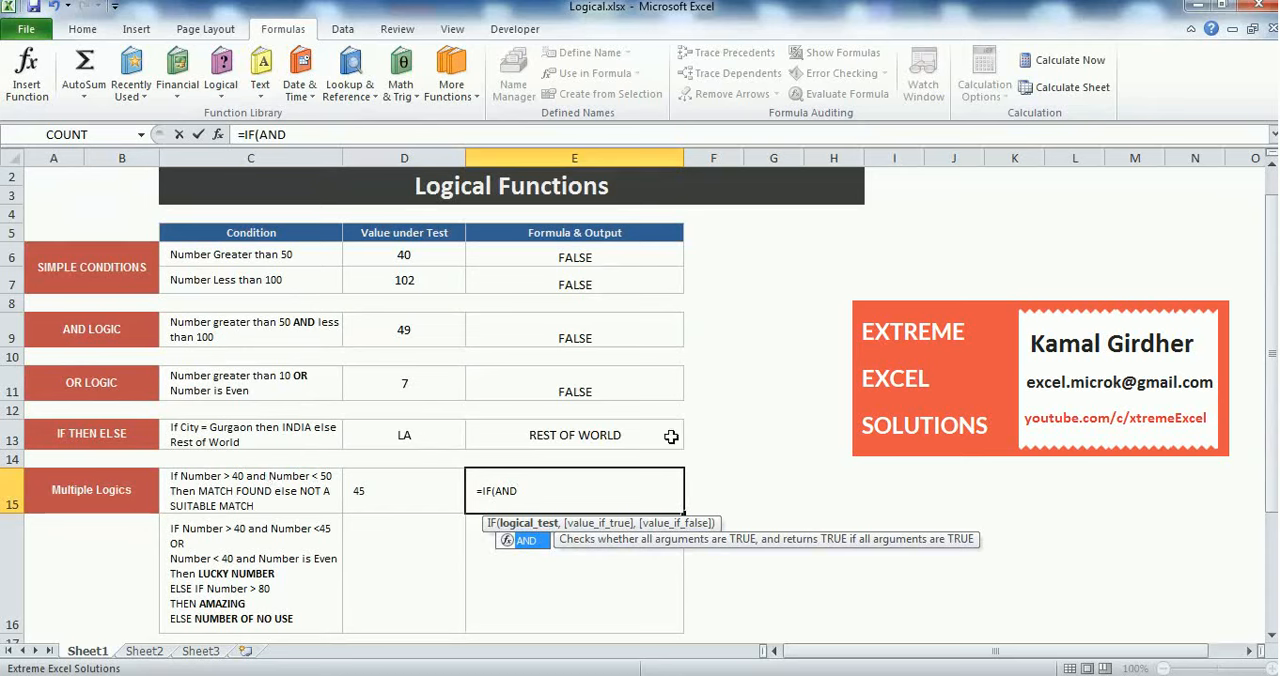
{"action": "type", "text": "(D15>40"}
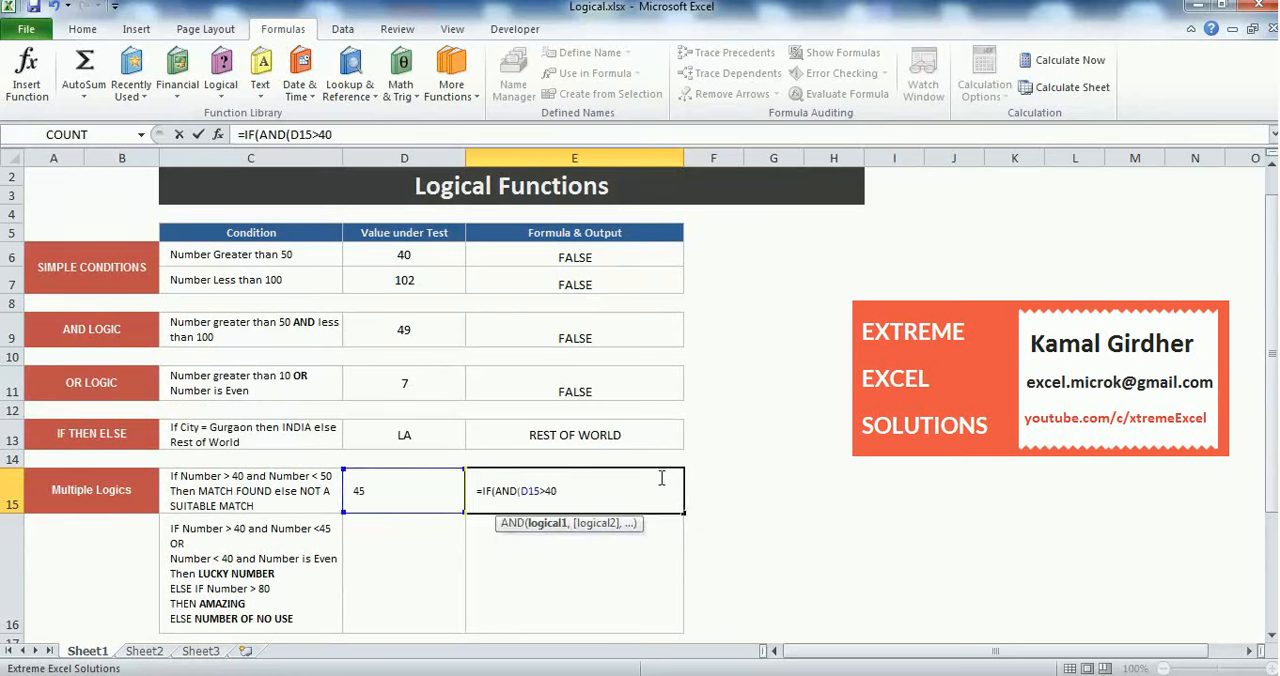
{"action": "type", "text": ","}
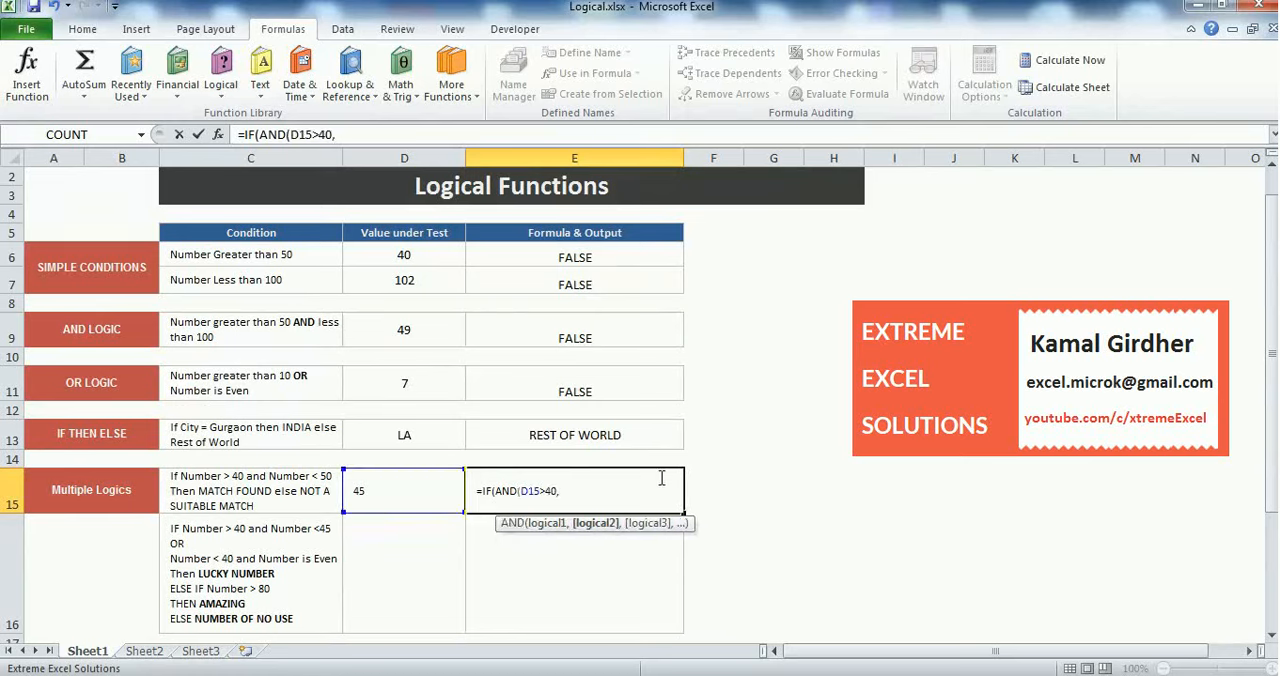
{"action": "left_click", "coordinate": [418, 486]}
{"action": "type", "text": "<"}
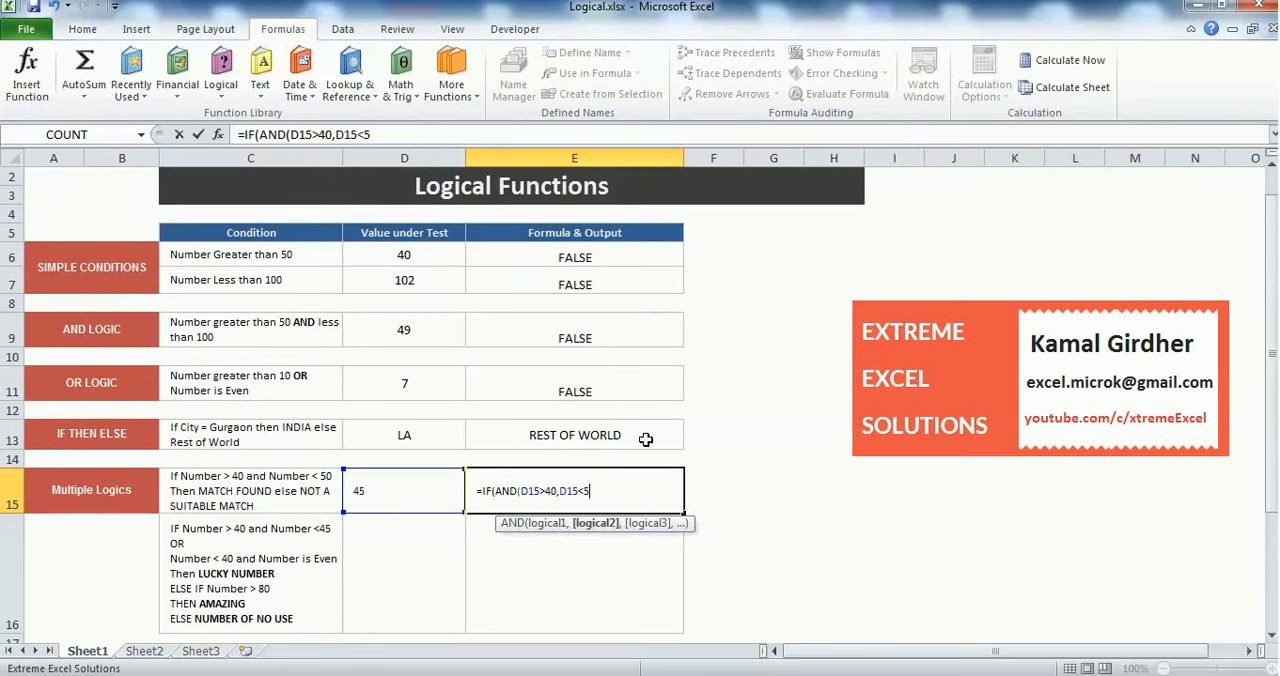
{"action": "type", "text": "50)"}
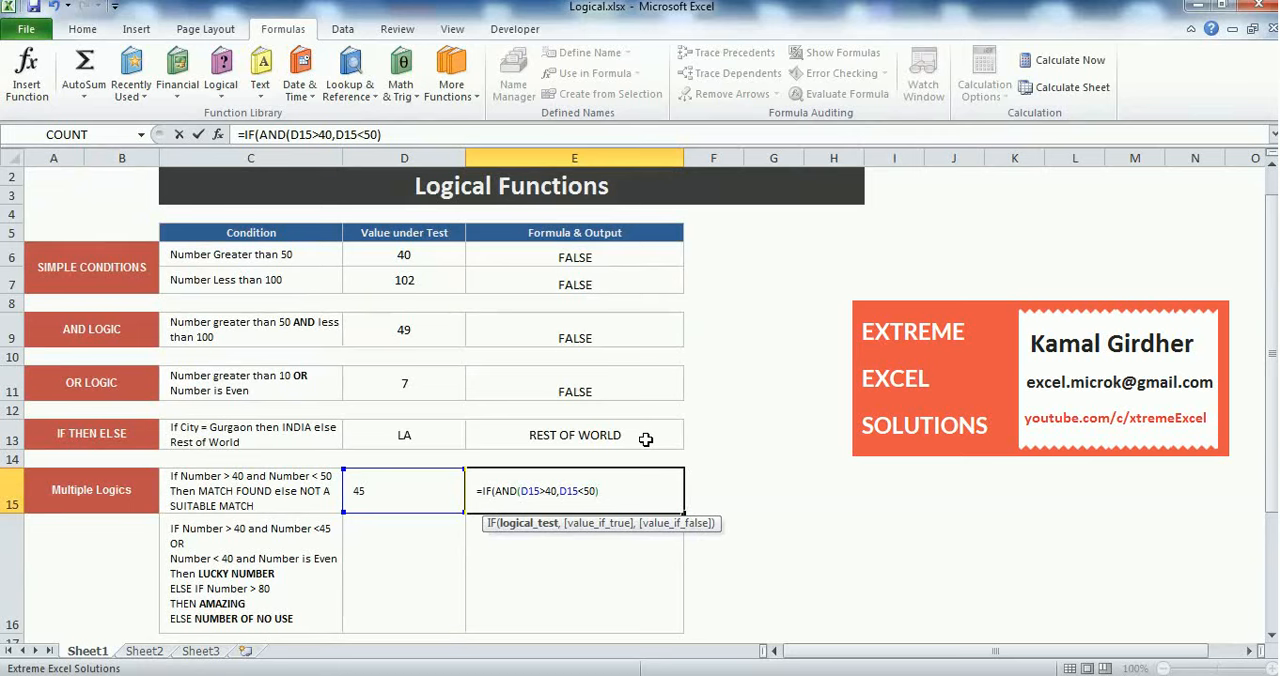
{"action": "type", "text": ","}
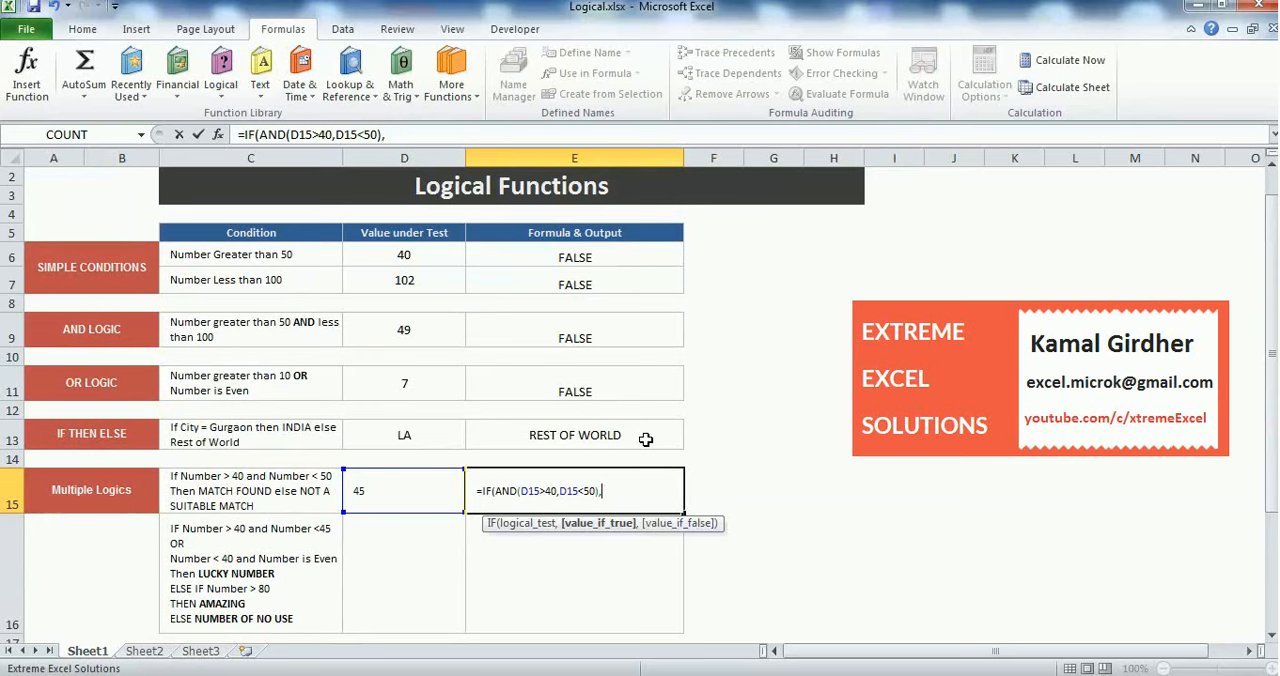
Complete the E15 formula to return "MATCH FOUND" when the test is true and "NOT A SUITABLE MATCH" when it is false
{"action": "type", "text": "\"MATCH"}
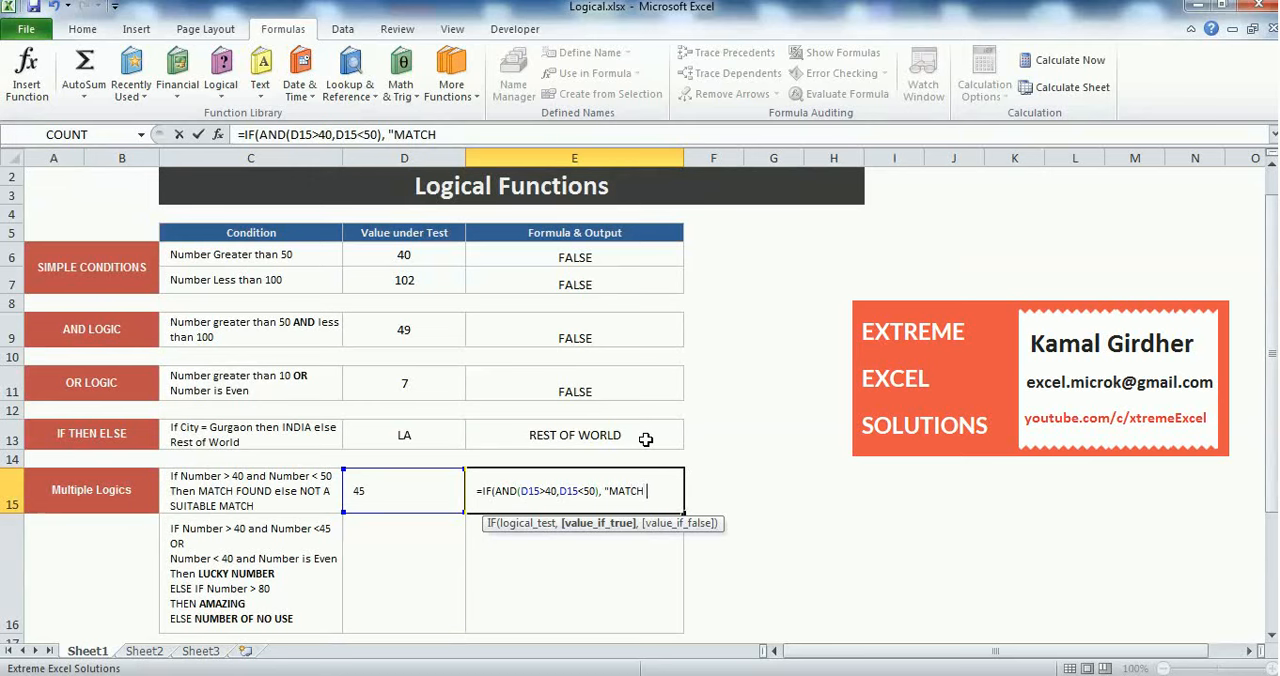
{"action": "type", "text": " FOUND\""}
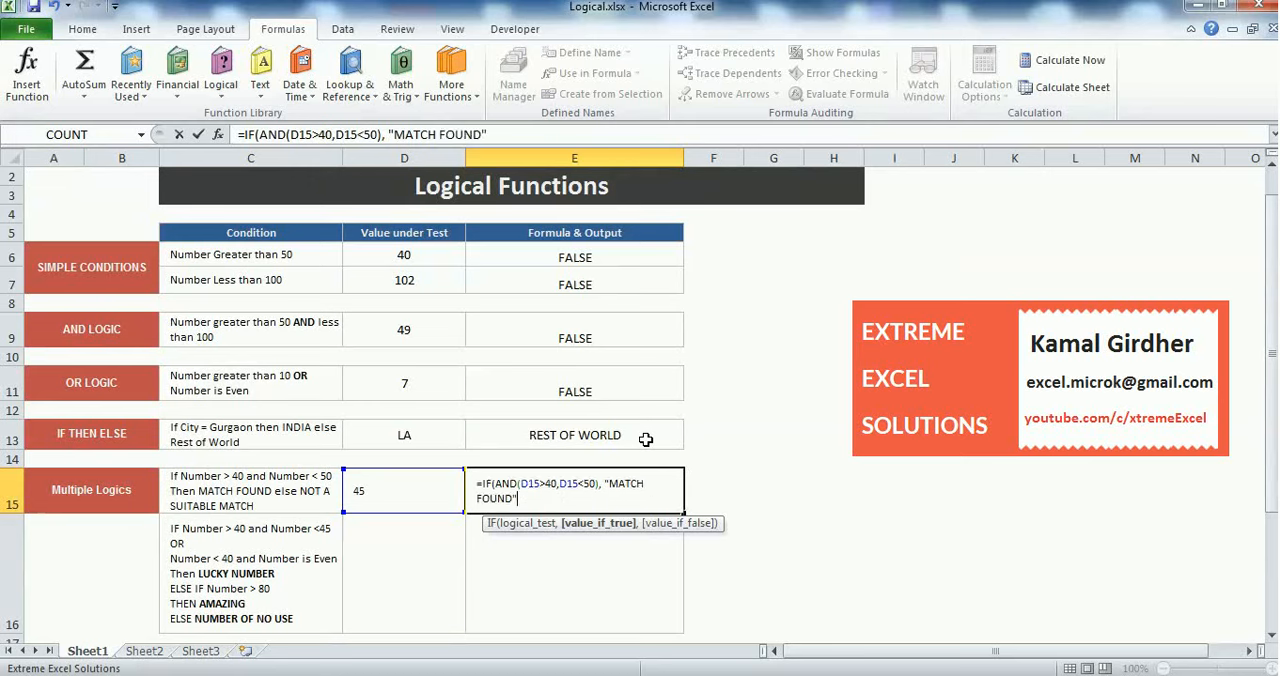
{"action": "type", "text": ", \"NOT"}
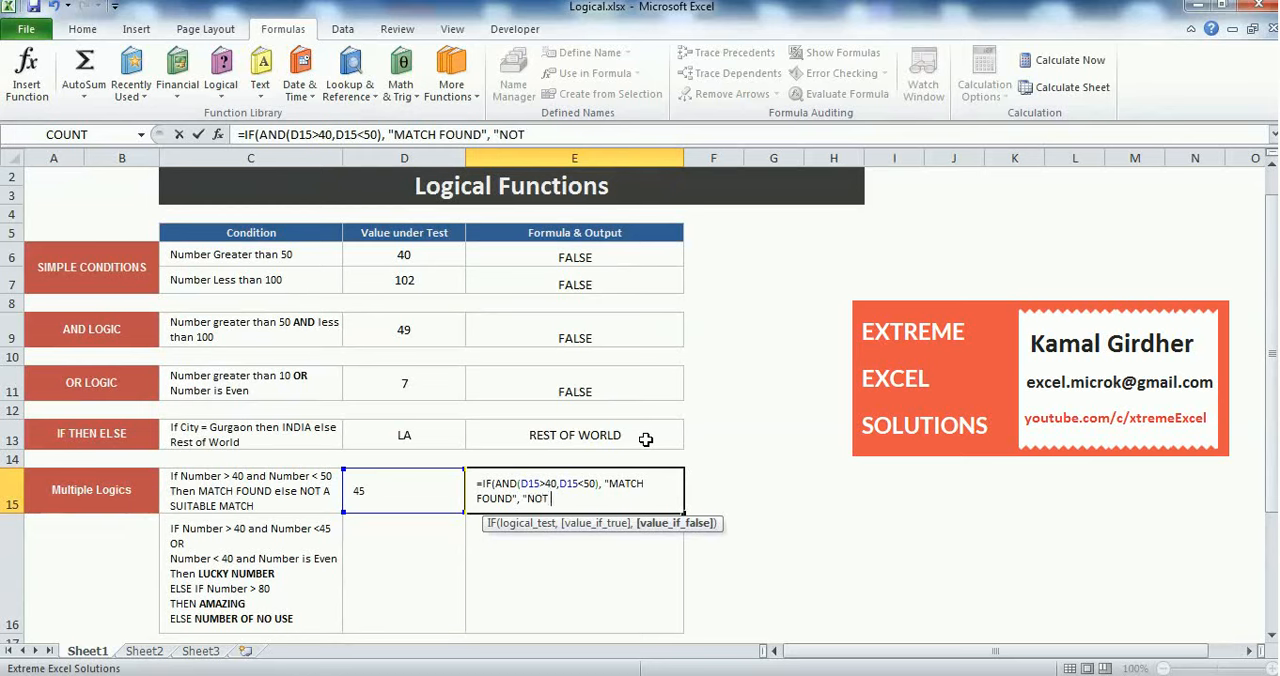
{"action": "type", "text": " A SUITABLE MATCH\""}
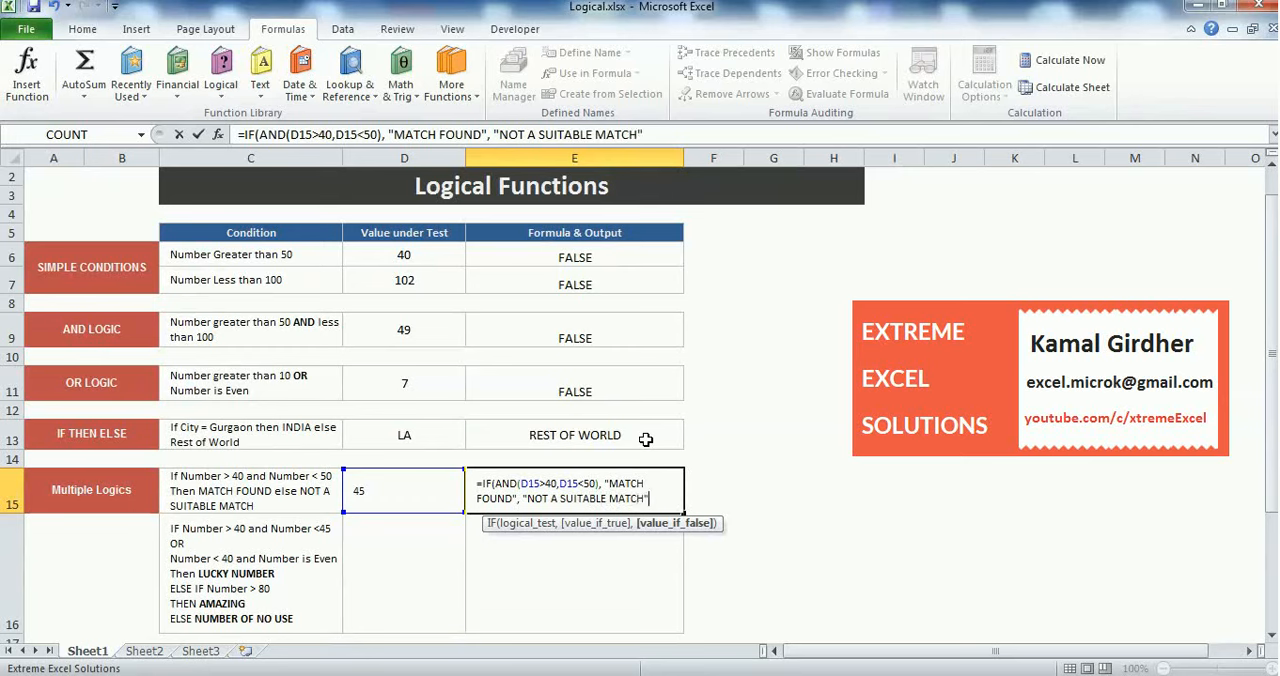
{"action": "key", "text": "Return"}
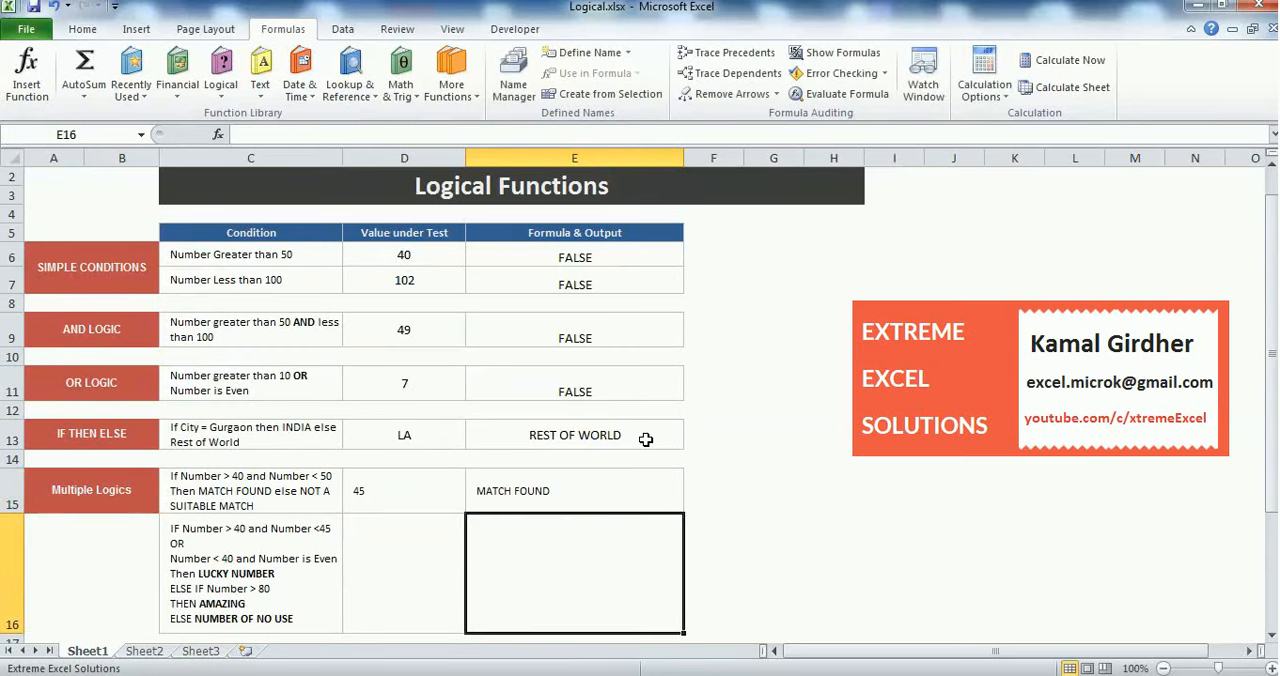
Set the value under test in D15 to 55 and display the formula in E15
{"action": "left_click", "coordinate": [448, 486]}
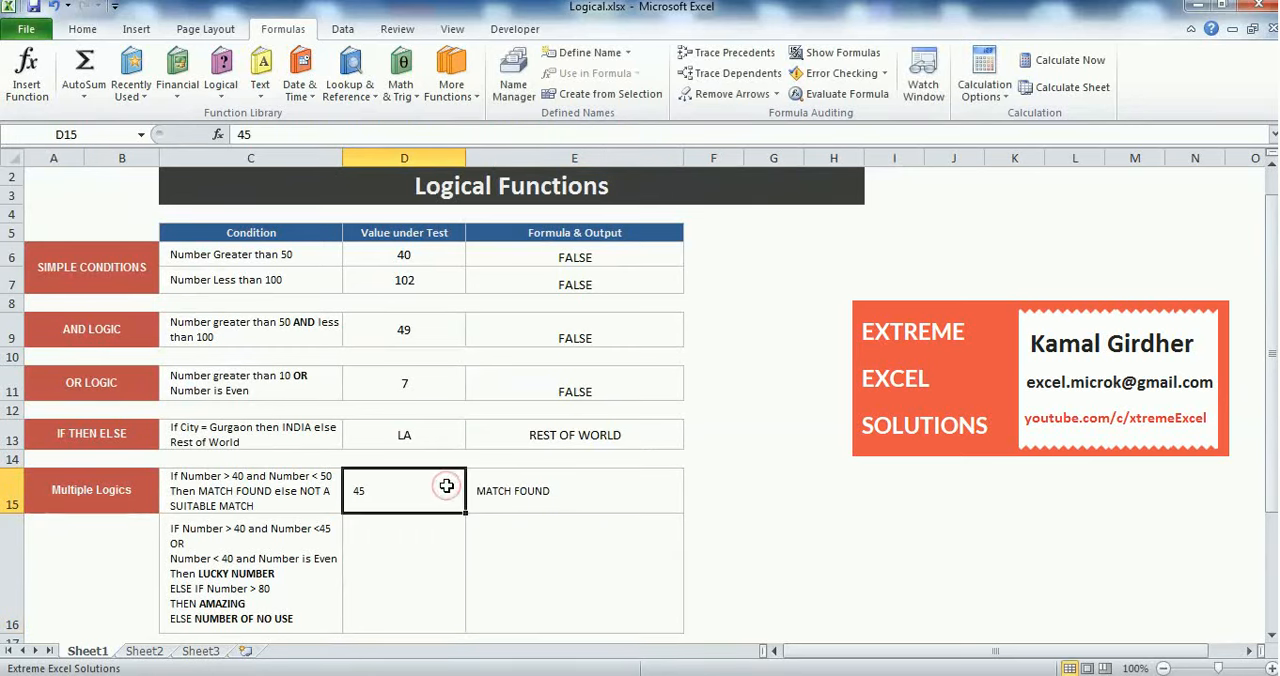
{"action": "type", "text": "55"}
{"action": "key", "text": "Return"}
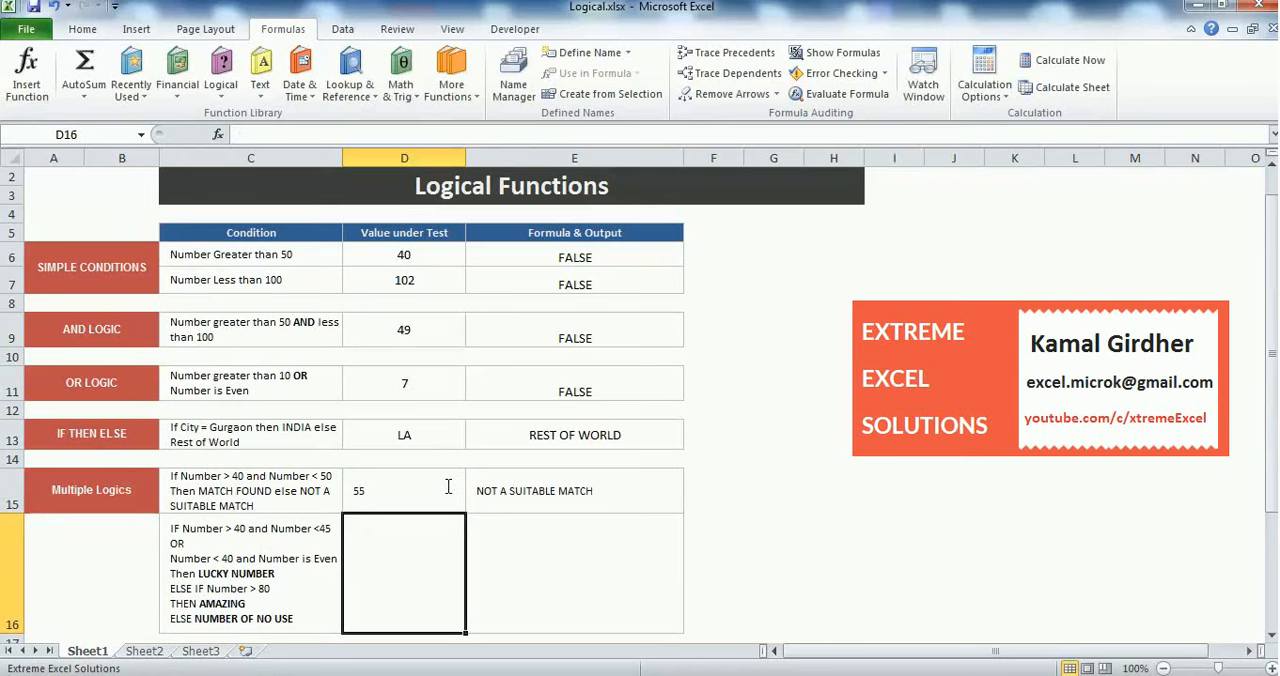
{"action": "left_click", "coordinate": [576, 480]}
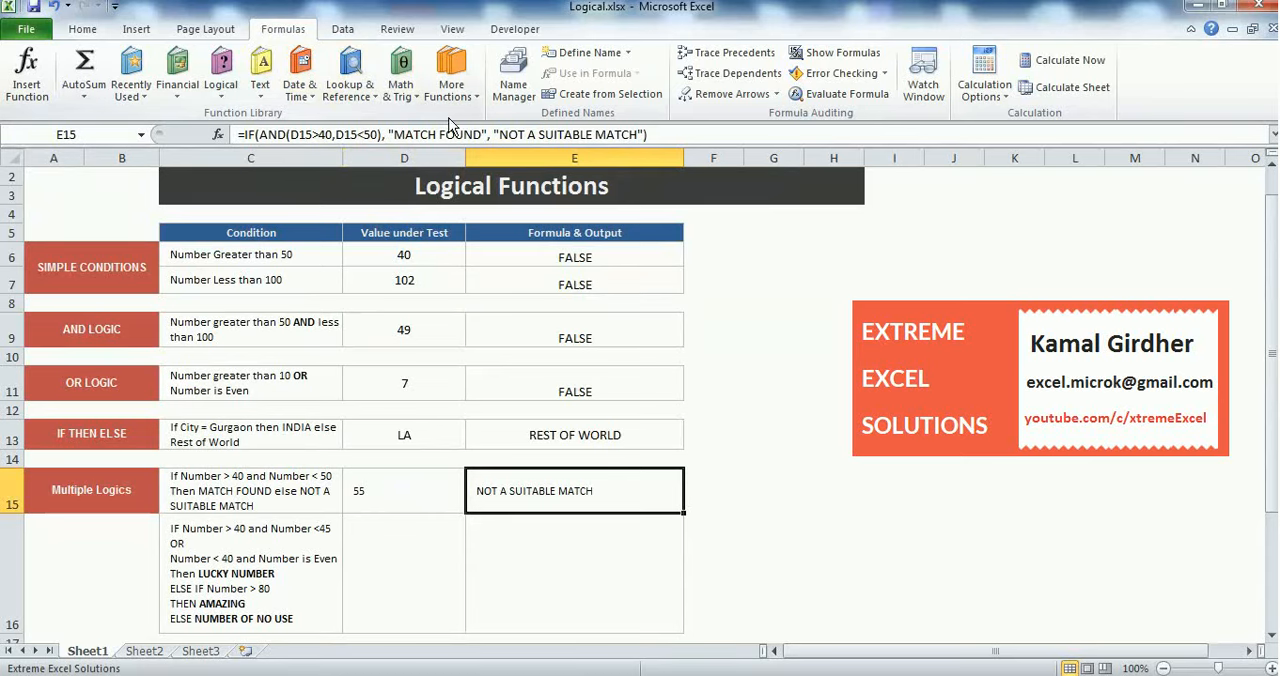
Enter 45 in D16 as the value under test for the second Multiple Logics condition
{"action": "left_click", "coordinate": [397, 556]}
{"action": "key", "text": "Down"}
{"action": "key", "text": "Down"}
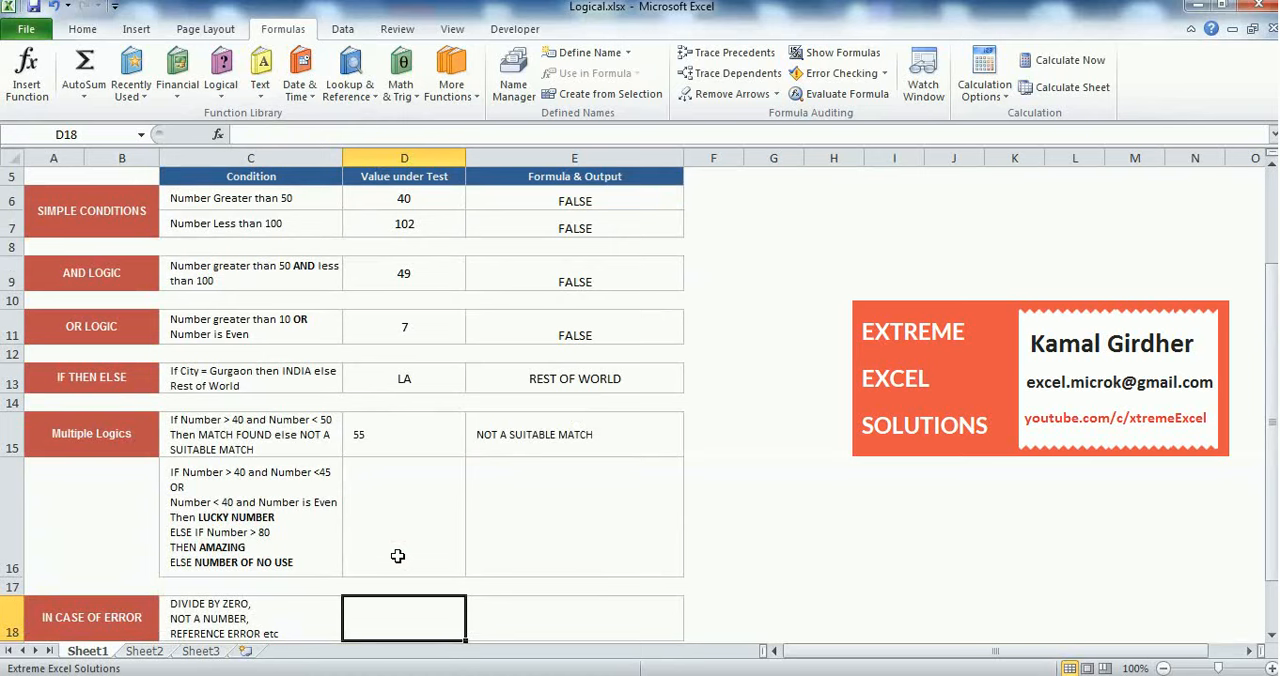
{"action": "left_click", "coordinate": [272, 538]}
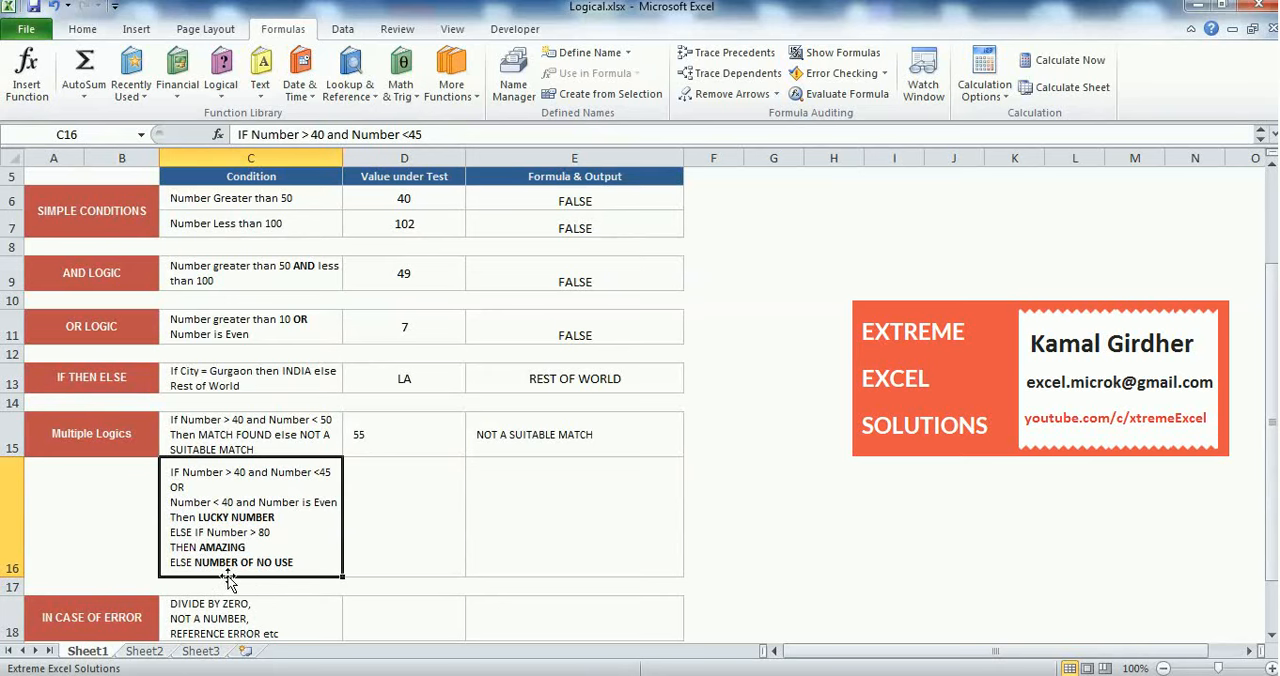
{"action": "left_click", "coordinate": [420, 505]}
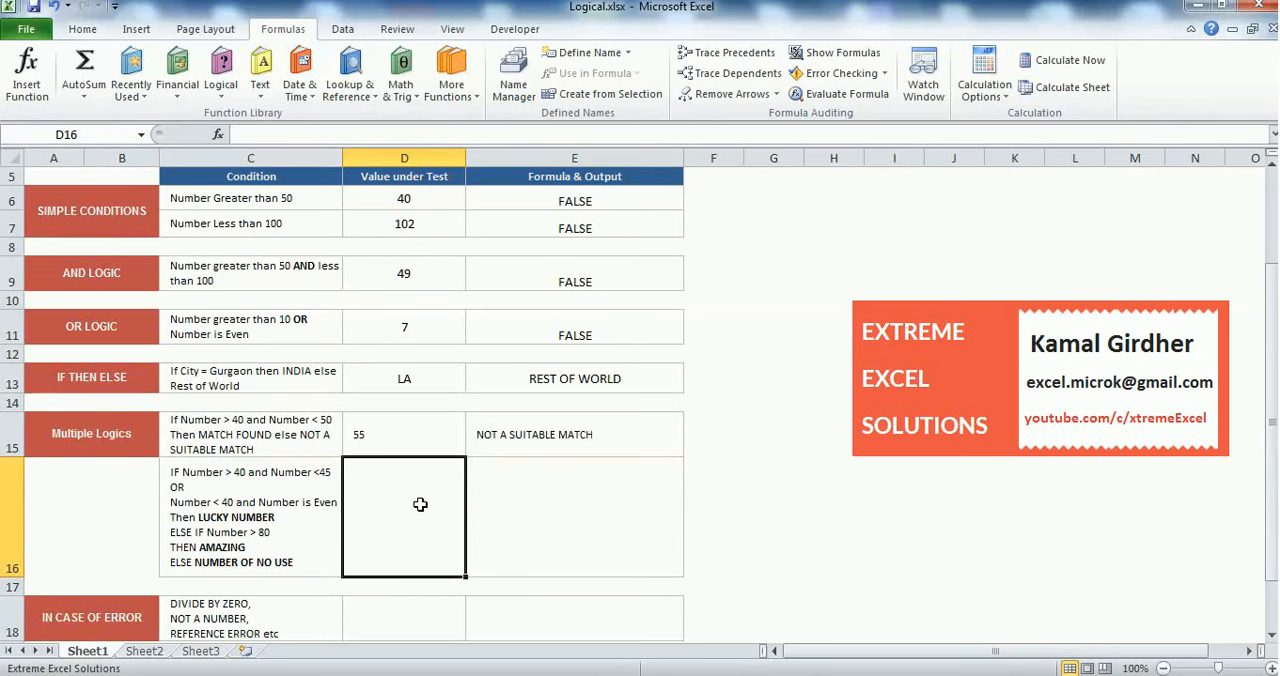
{"action": "type", "text": "45"}
{"action": "key", "text": "Return"}
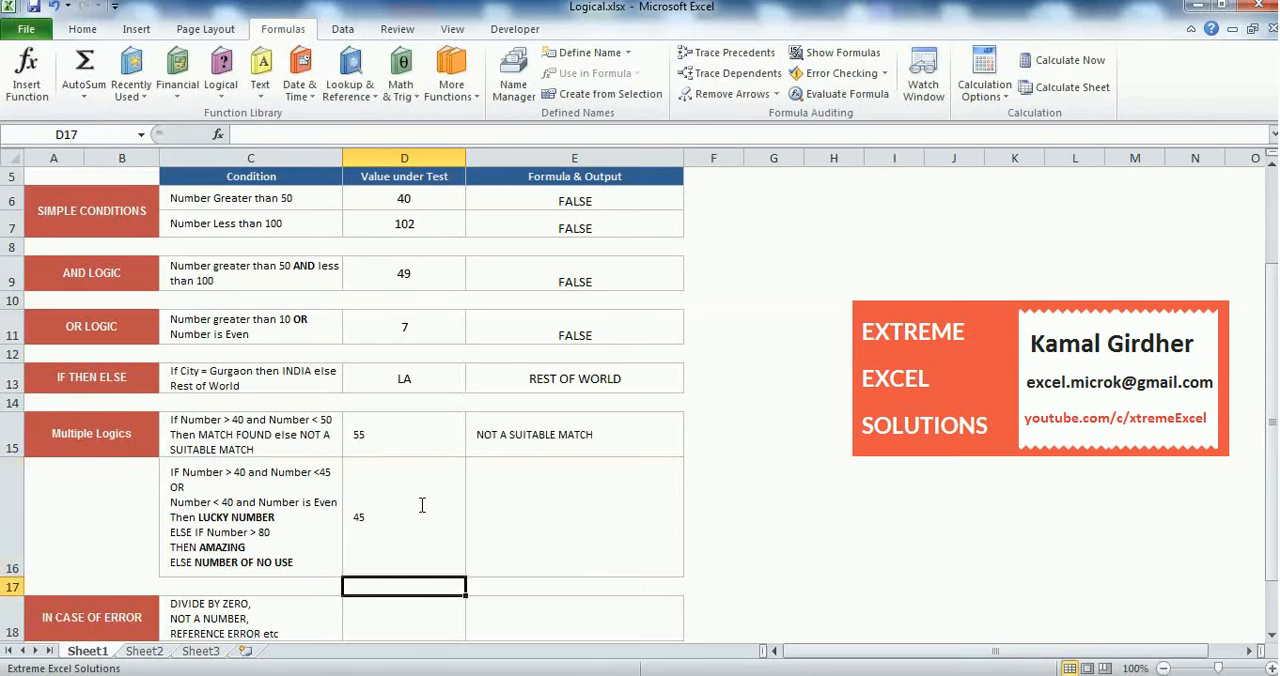
Begin an IF formula in E16 with D16>40 as its logical test
{"action": "left_click", "coordinate": [503, 519]}
{"action": "type", "text": "="}
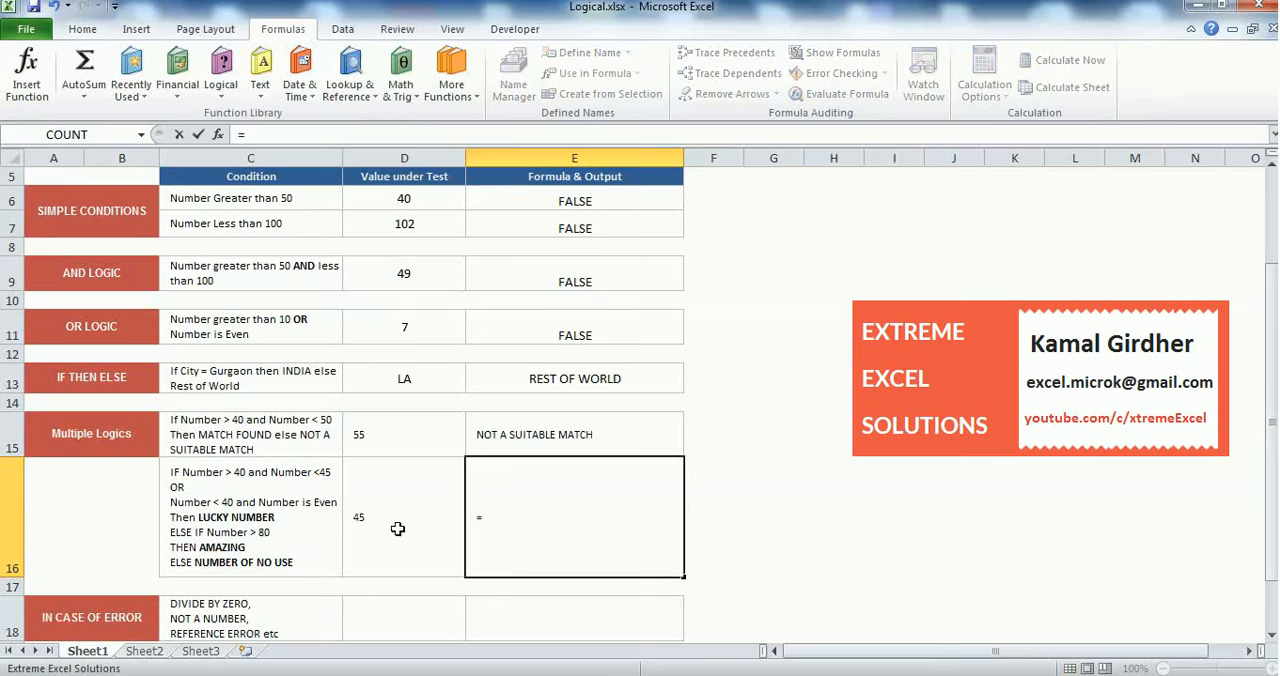
{"action": "type", "text": "IF("}
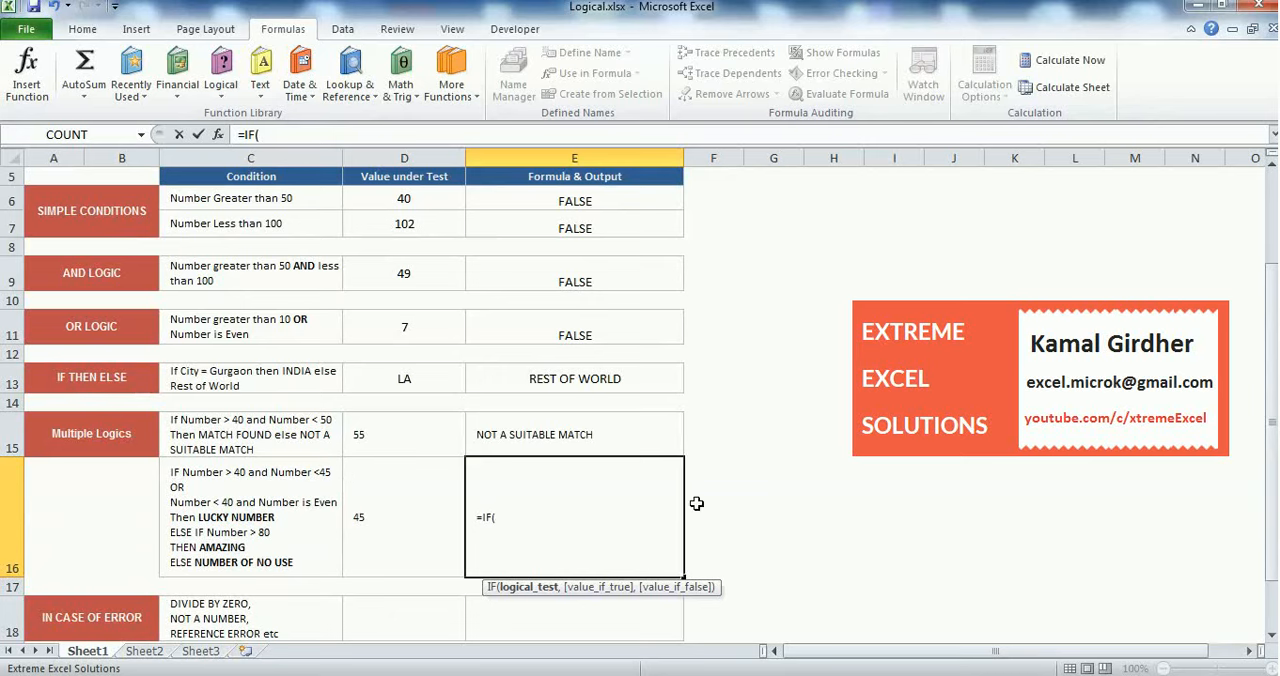
{"action": "left_click", "coordinate": [386, 515]}
{"action": "type", "text": ">40"}
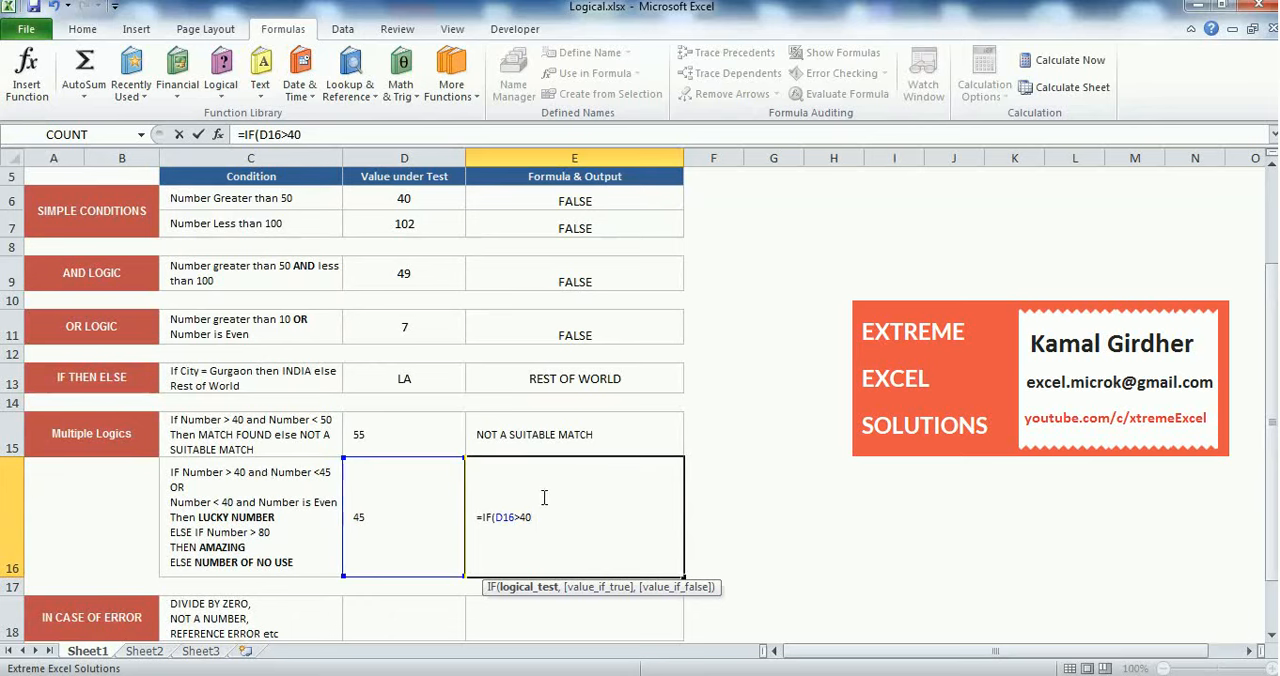
Wrap the D16>40 test in an AND function and add D16<45 as its second condition
{"action": "left_click_drag", "start_coordinate": [533, 517], "coordinate": [500, 520]}
{"action": "key", "text": "ctrl+c"}
{"action": "key", "text": "Delete"}
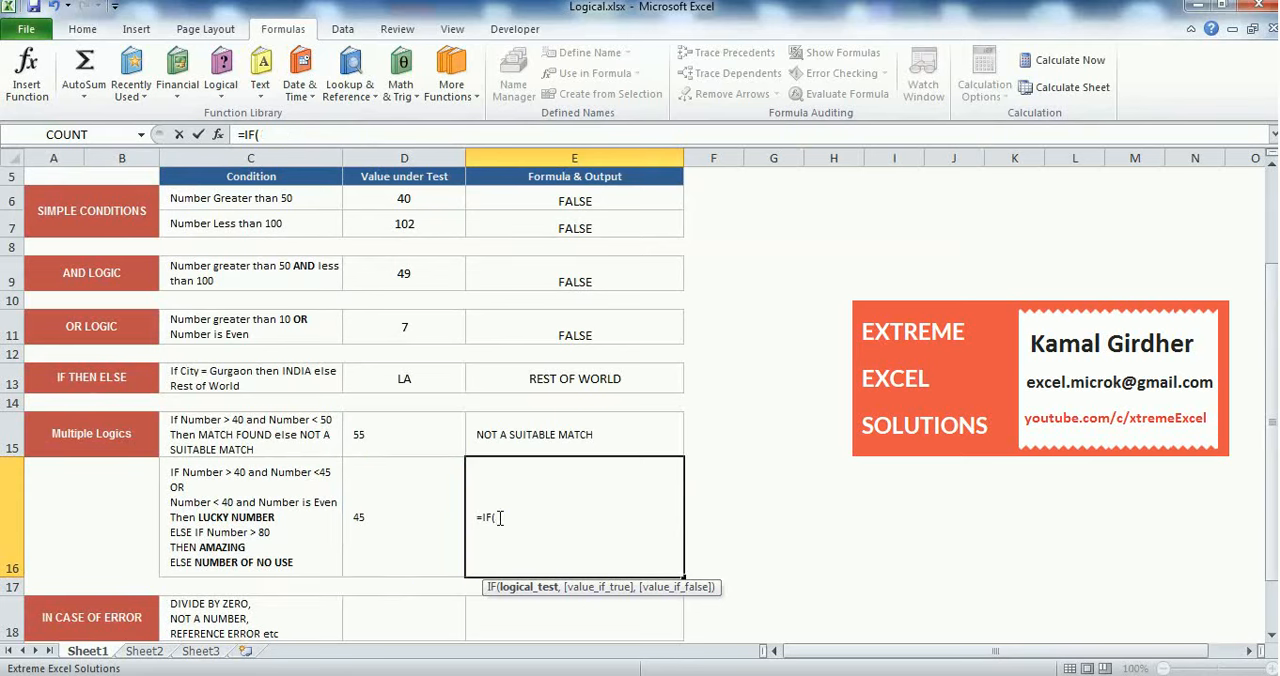
{"action": "type", "text": "AND("}
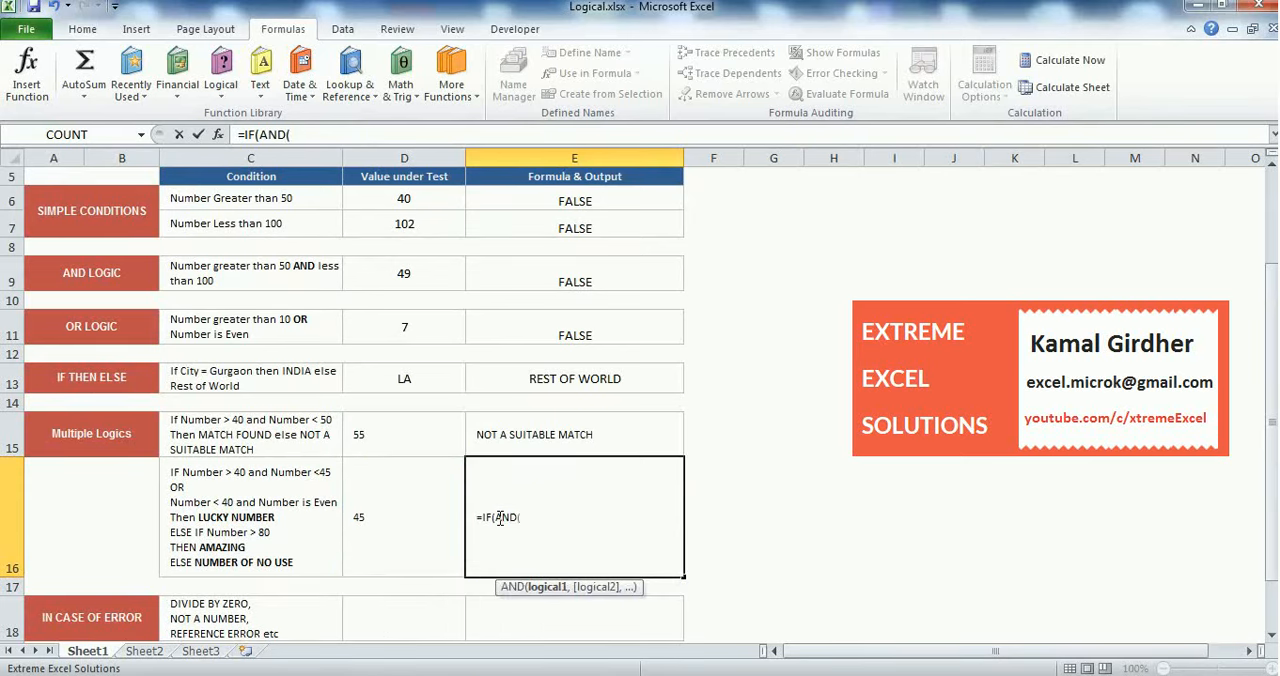
{"action": "key", "text": "ctrl+v"}
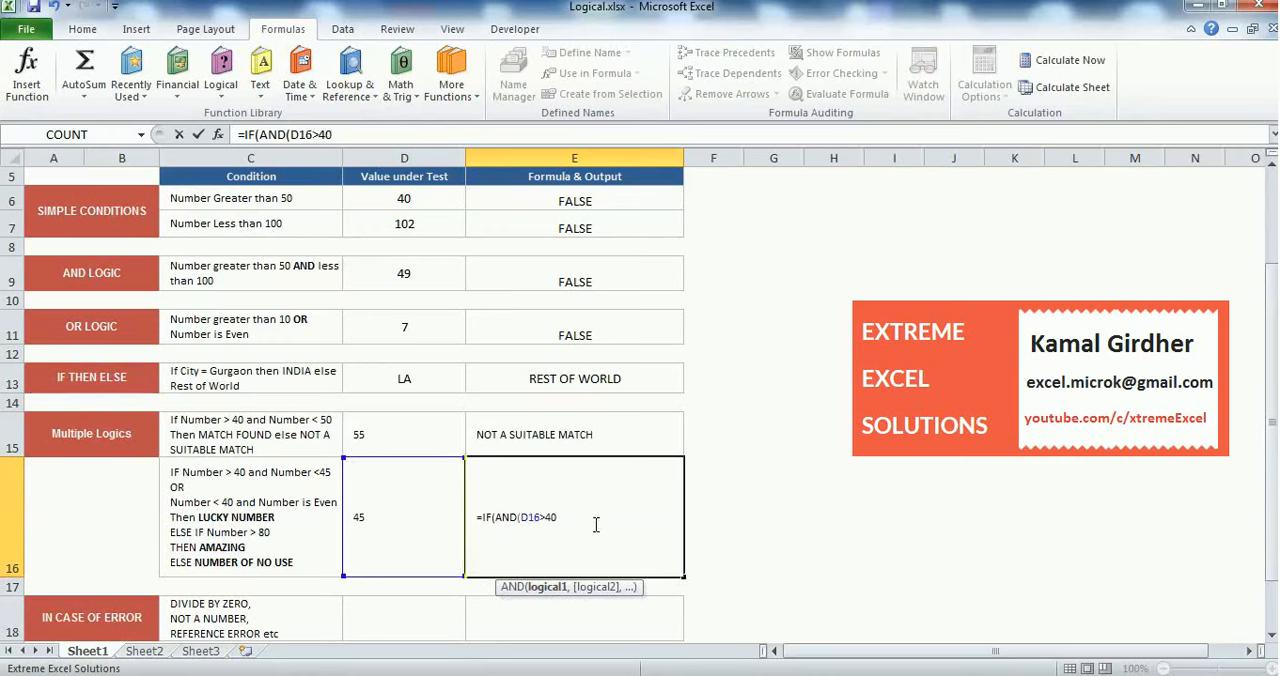
{"action": "type", "text": ","}
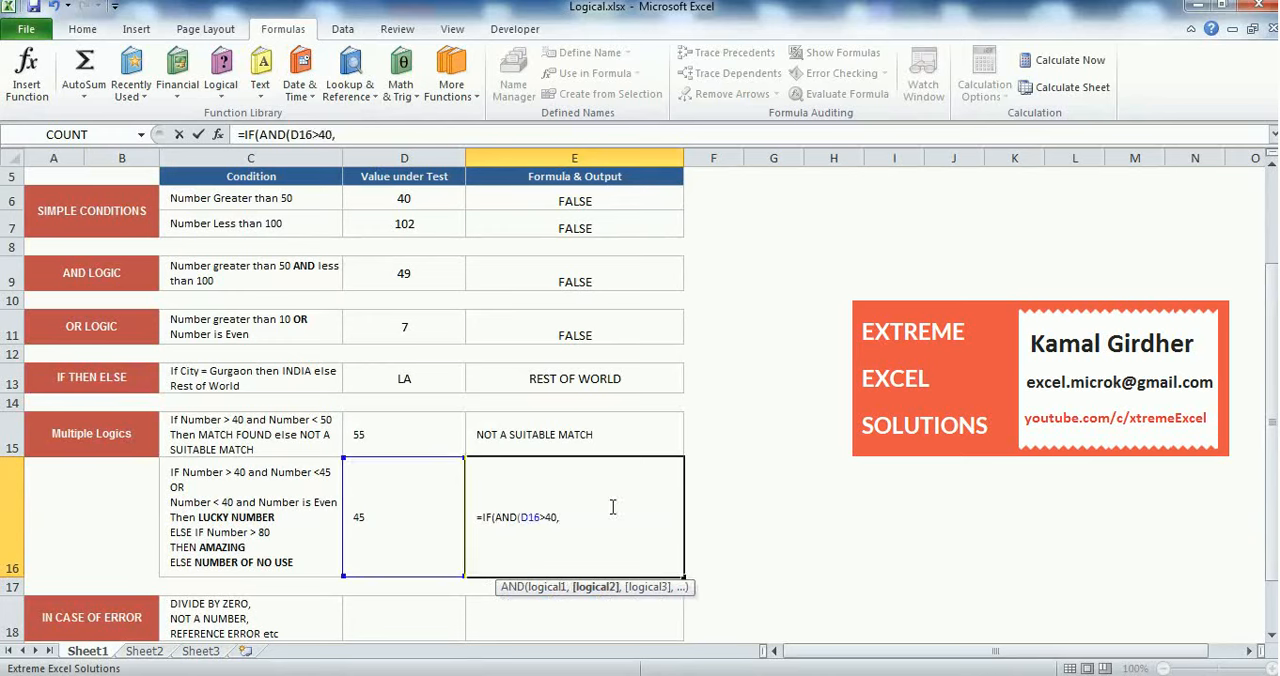
{"action": "left_click", "coordinate": [411, 537]}
{"action": "type", "text": "<45)"}
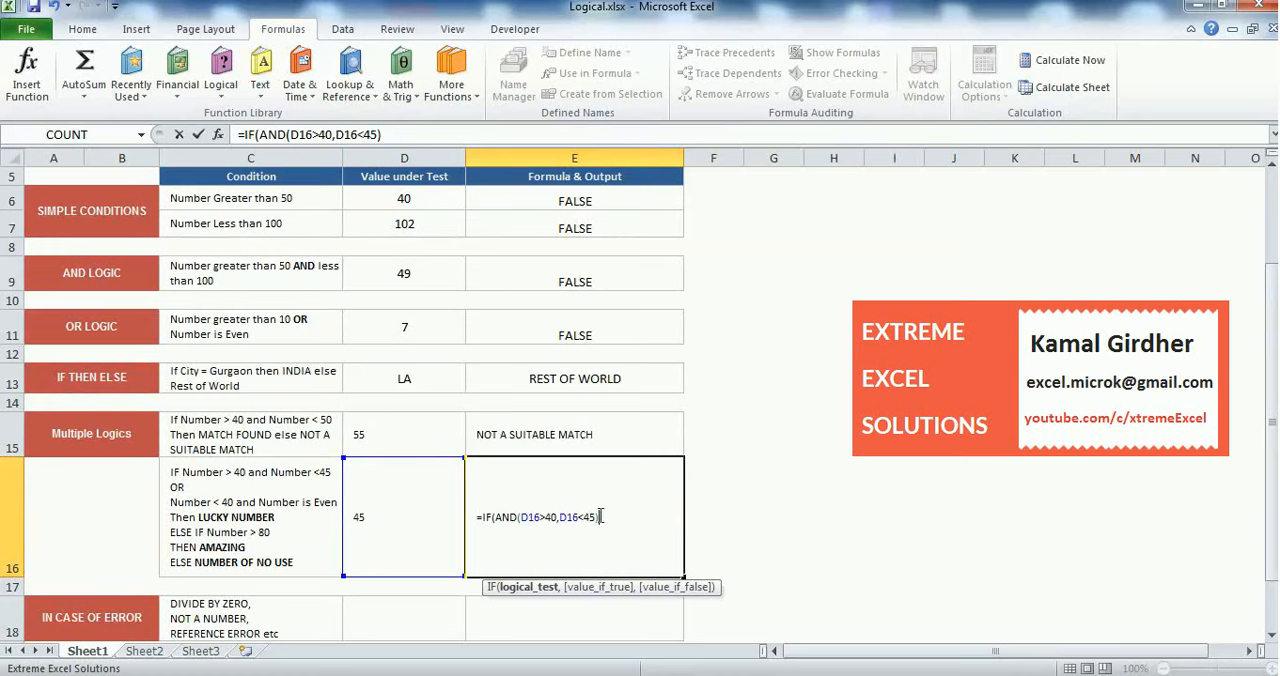
Nest AND(D16>40,D16<45) as the first argument of an OR function inside the E16 IF formula
{"action": "left_click_drag", "start_coordinate": [606, 517], "coordinate": [498, 519]}
{"action": "key", "text": "ctrl+c"}
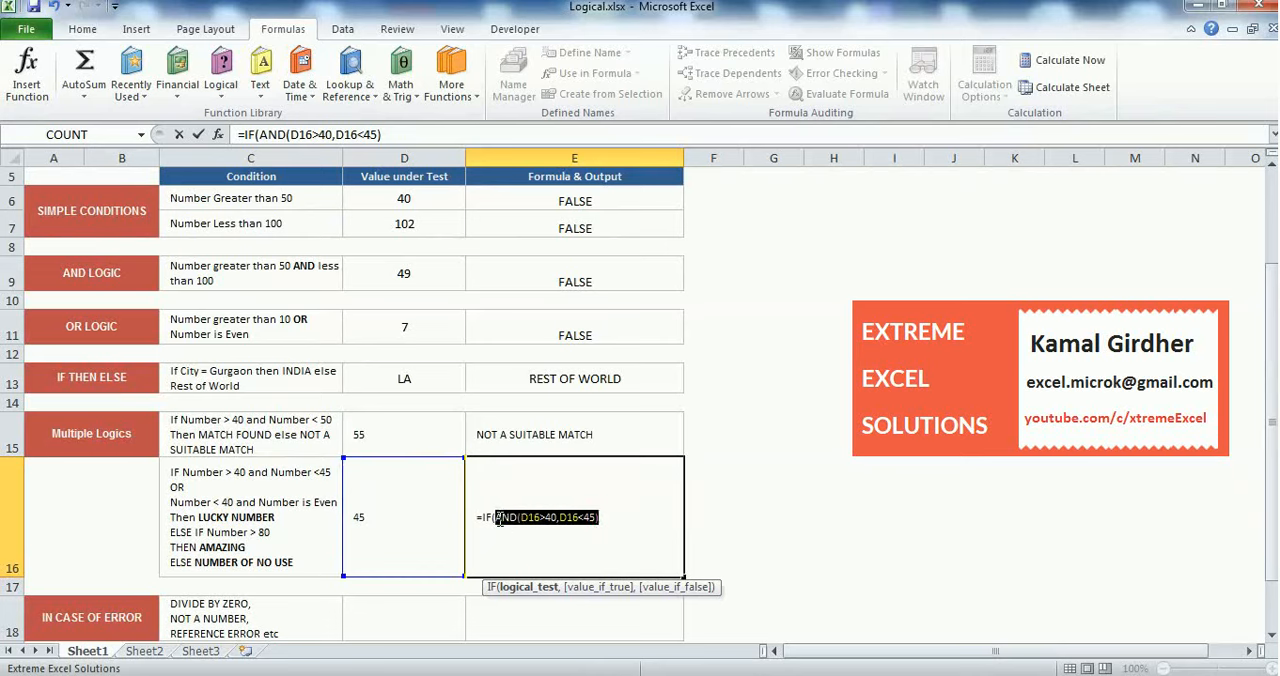
{"action": "key", "text": "BackSpace"}
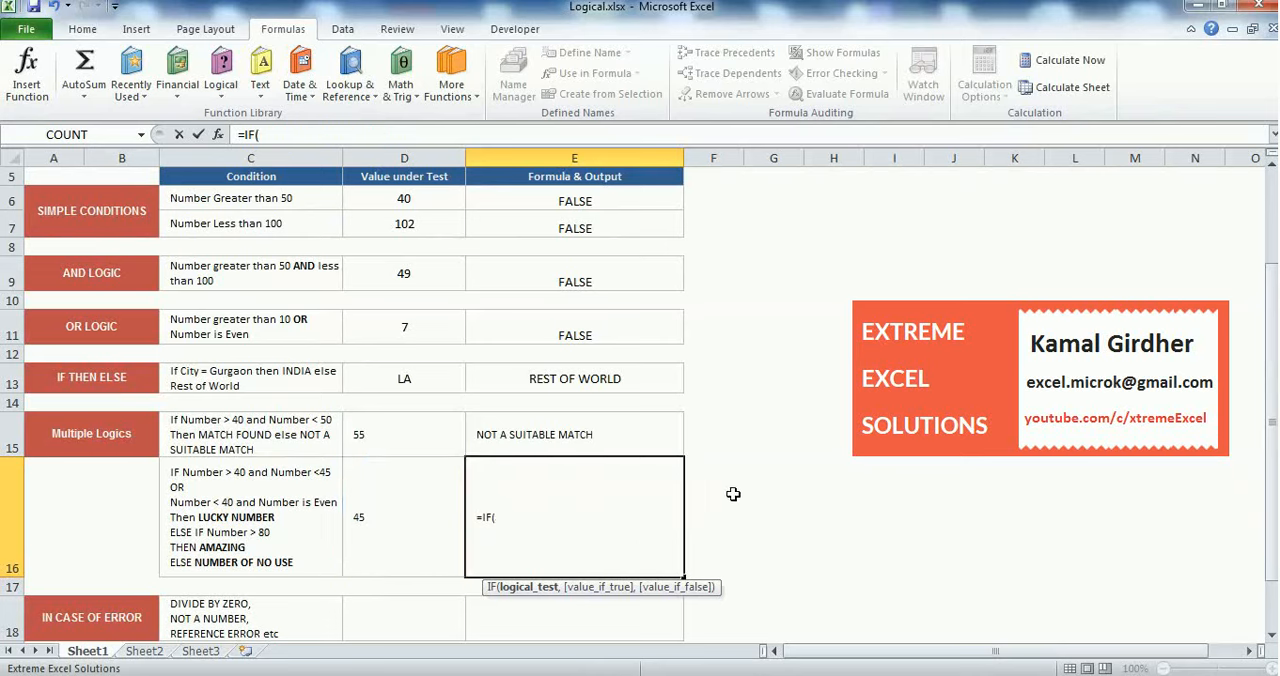
{"action": "type", "text": "OR("}
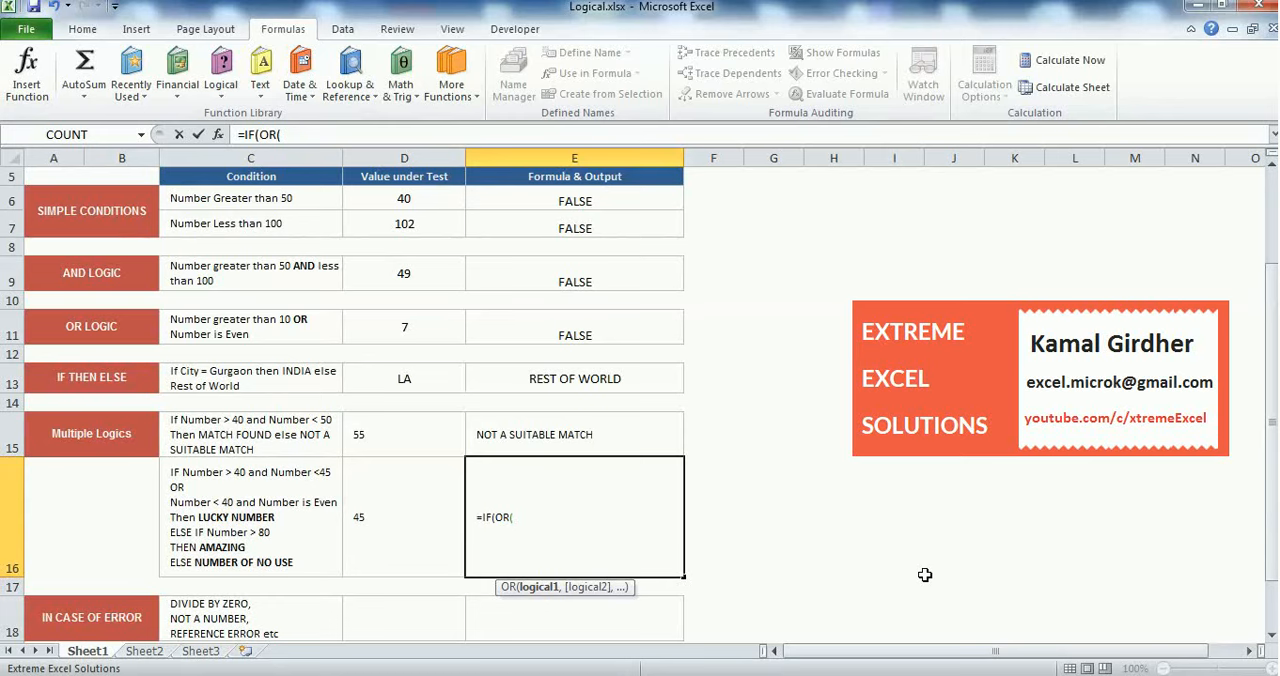
{"action": "key", "text": "ctrl+v"}
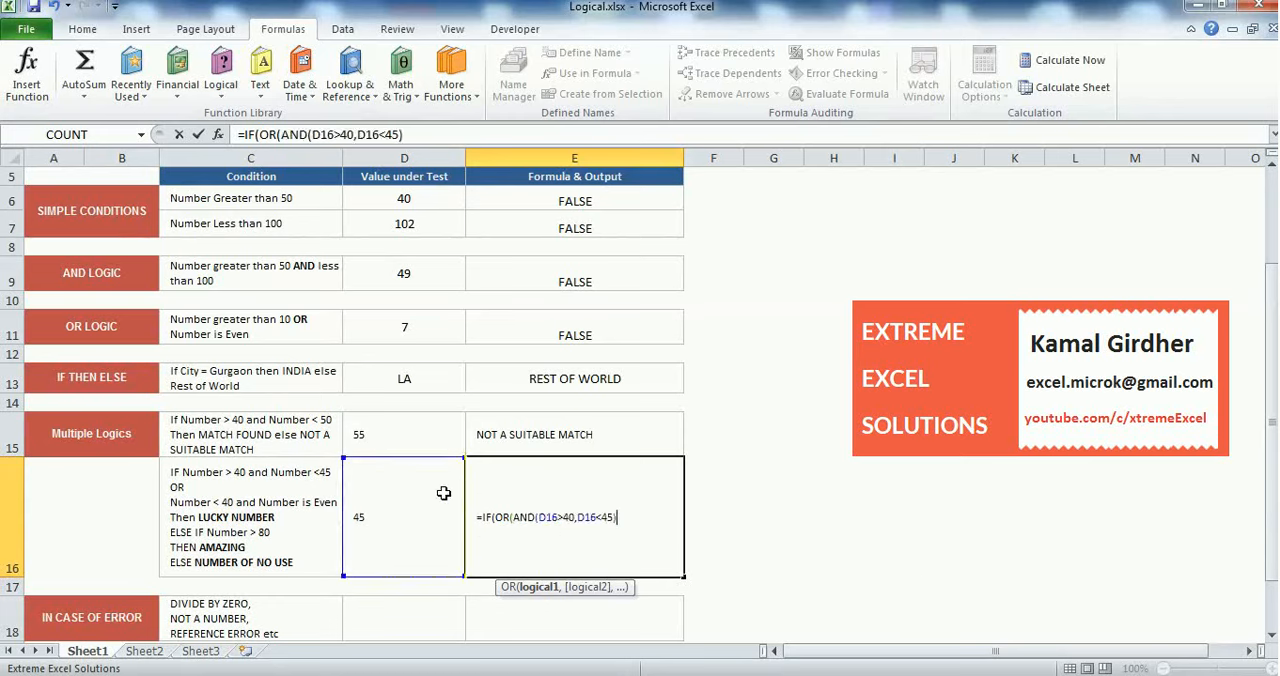
Start a second AND function as the next OR argument in E16, with D16<40 as its first condition
{"action": "type", "text": ","}
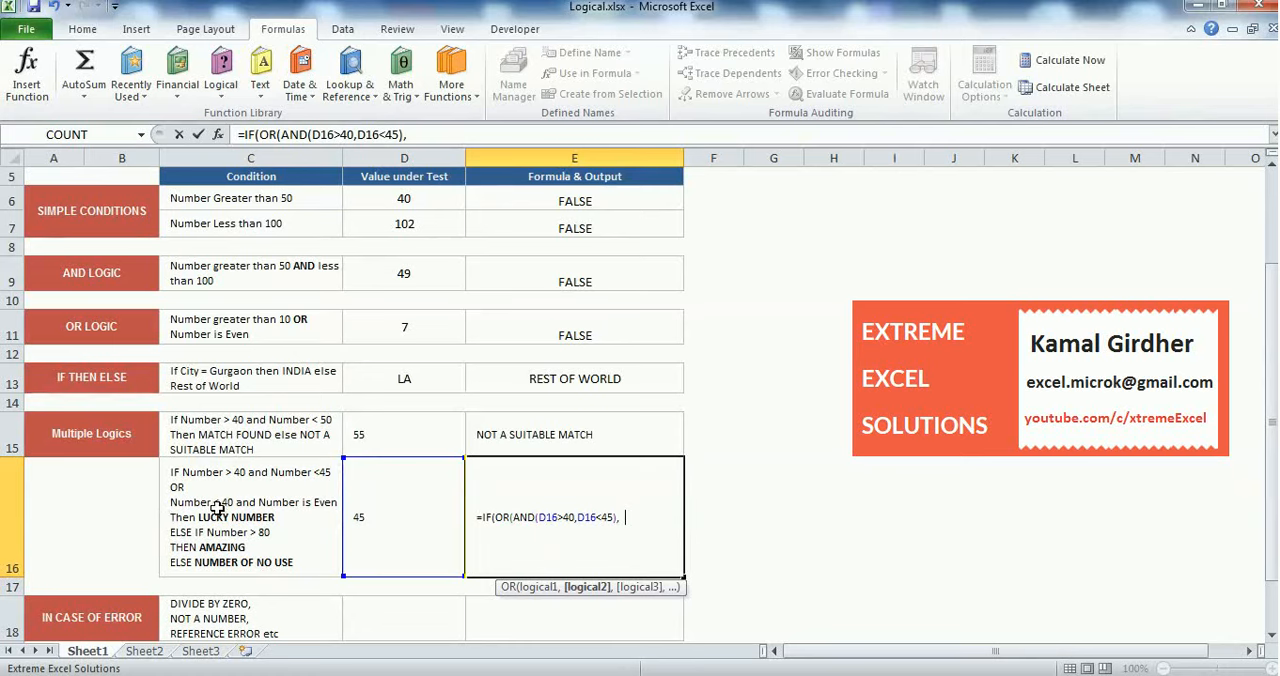
{"action": "type", "text": "N"}
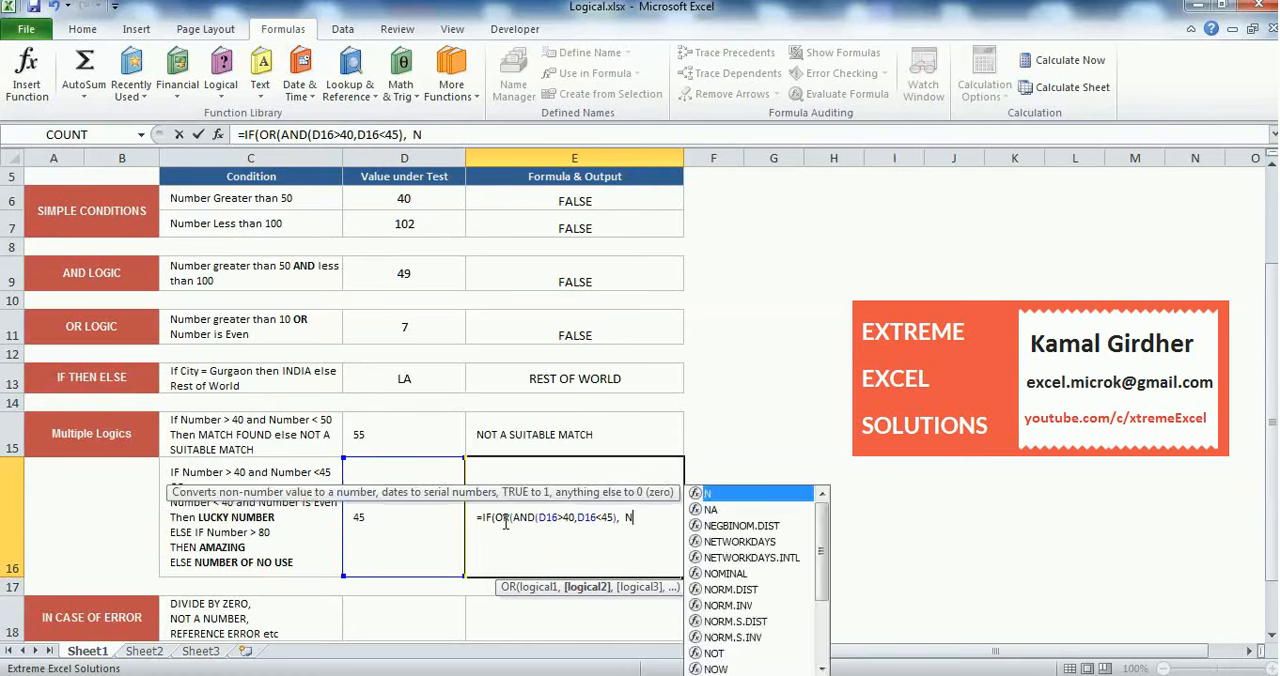
{"action": "key", "text": "BackSpace"}
{"action": "type", "text": "AND("}
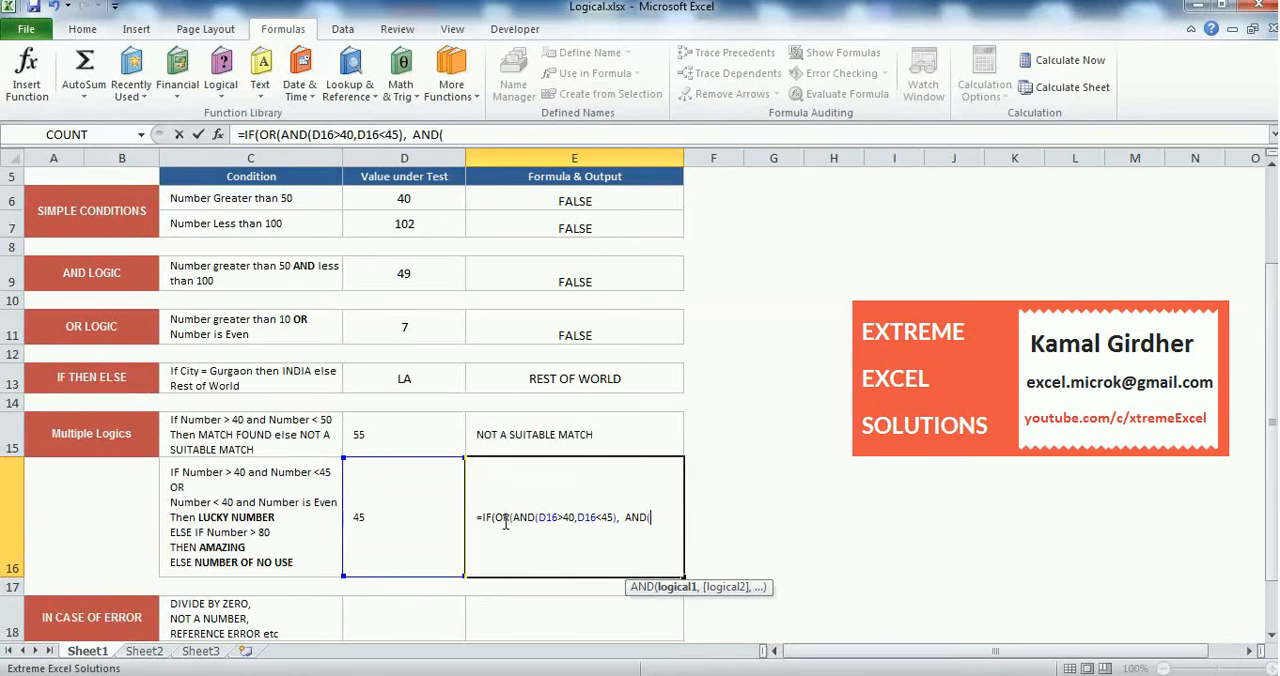
{"action": "left_click", "coordinate": [410, 505]}
{"action": "type", "text": "<40"}
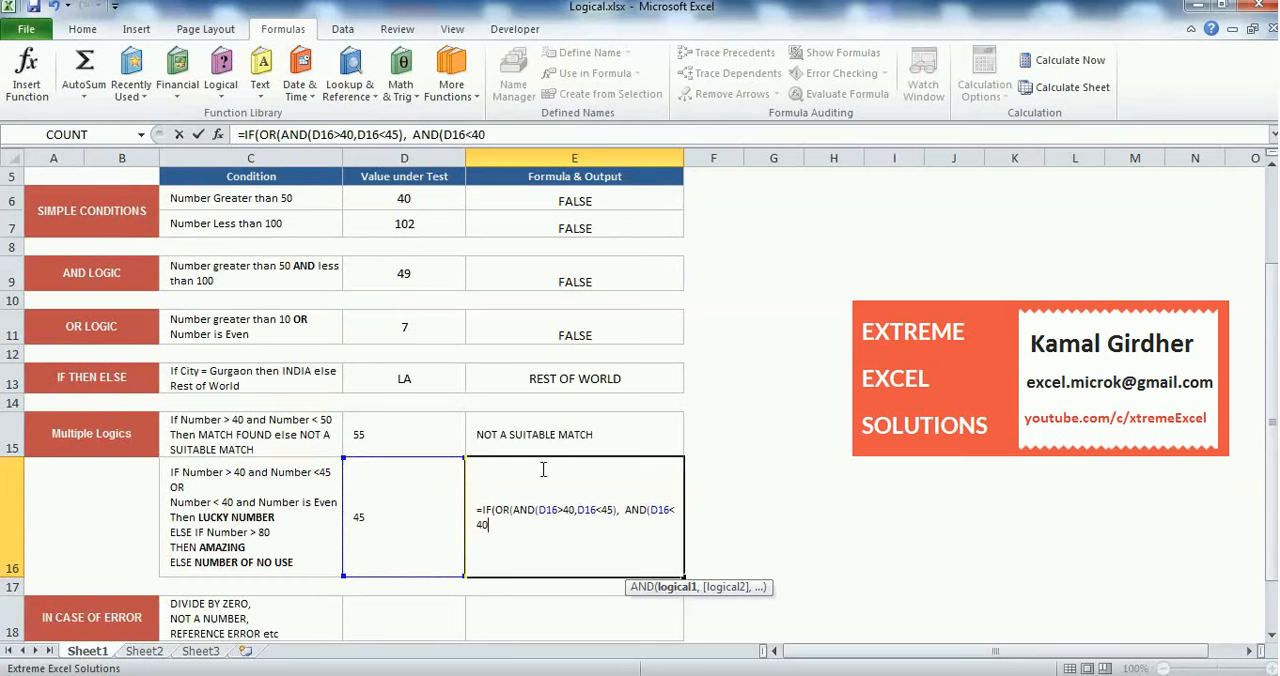
{"action": "type", "text": ","}
Add ISEVEN(D16) as the second condition of the second AND and close the OR test in E16
{"action": "left_click", "coordinate": [363, 498]}
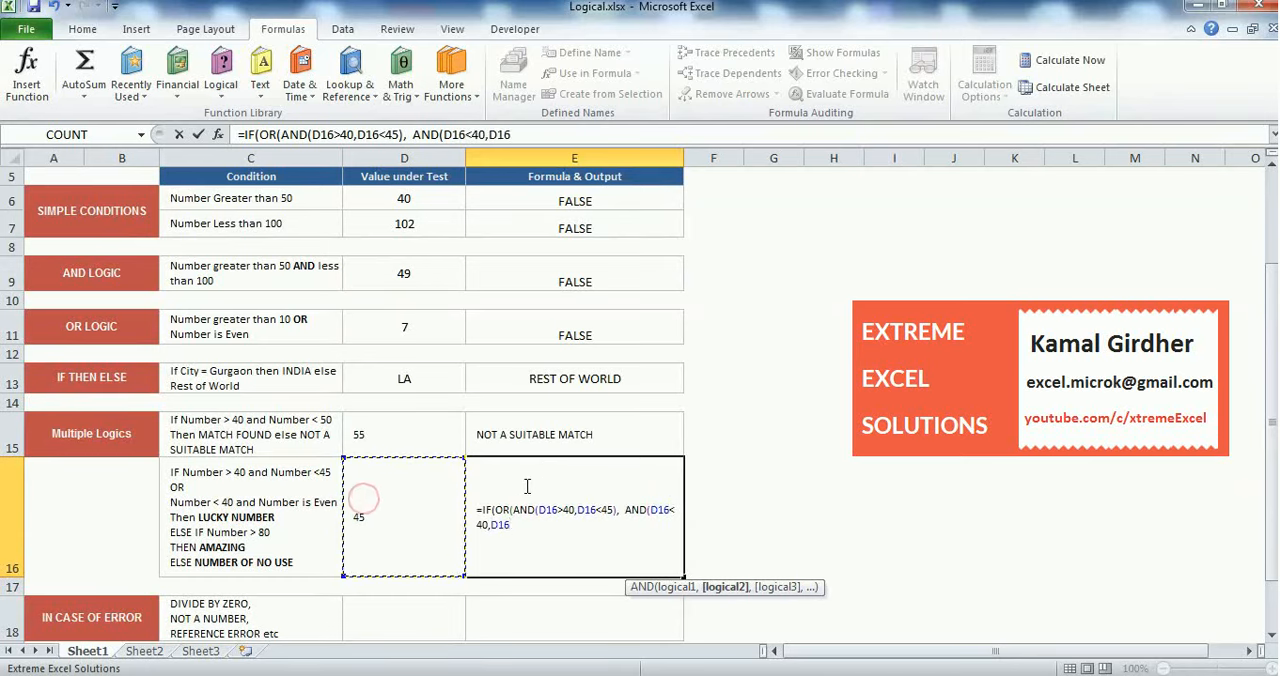
{"action": "key", "text": "BackSpace"}
{"action": "key", "text": "BackSpace"}
{"action": "key", "text": "BackSpace"}
{"action": "type", "text": "ISEV"}
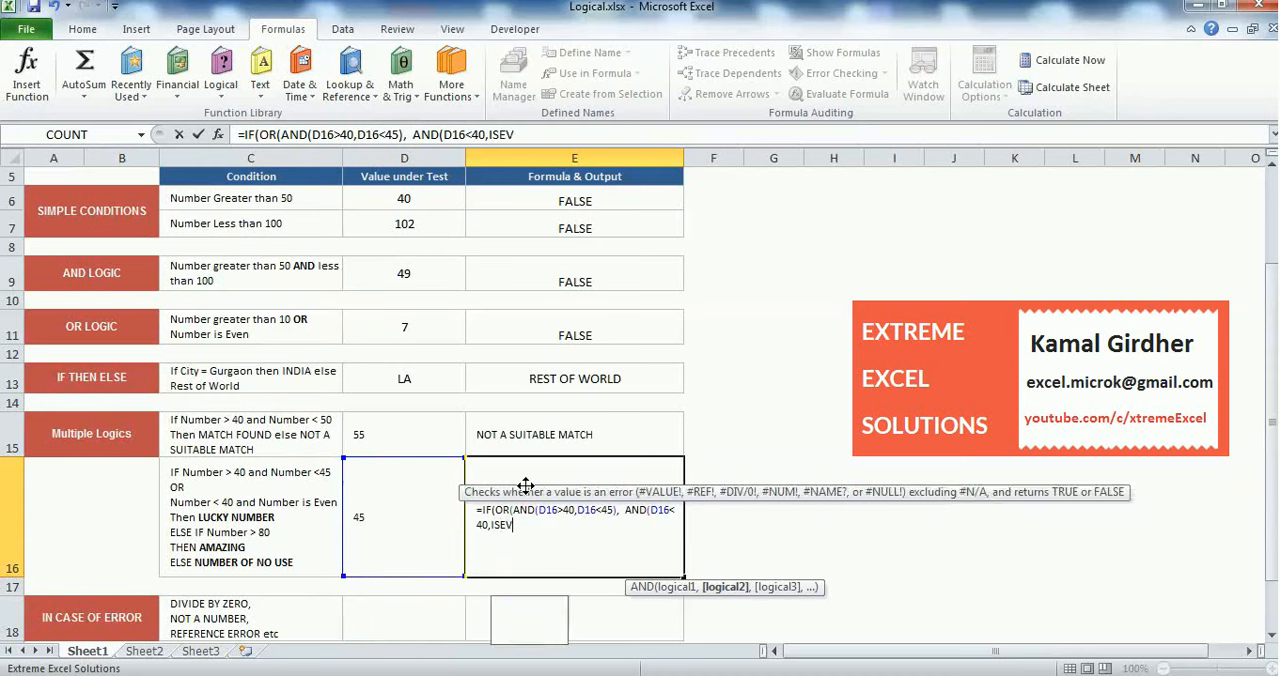
{"action": "type", "text": "EN("}
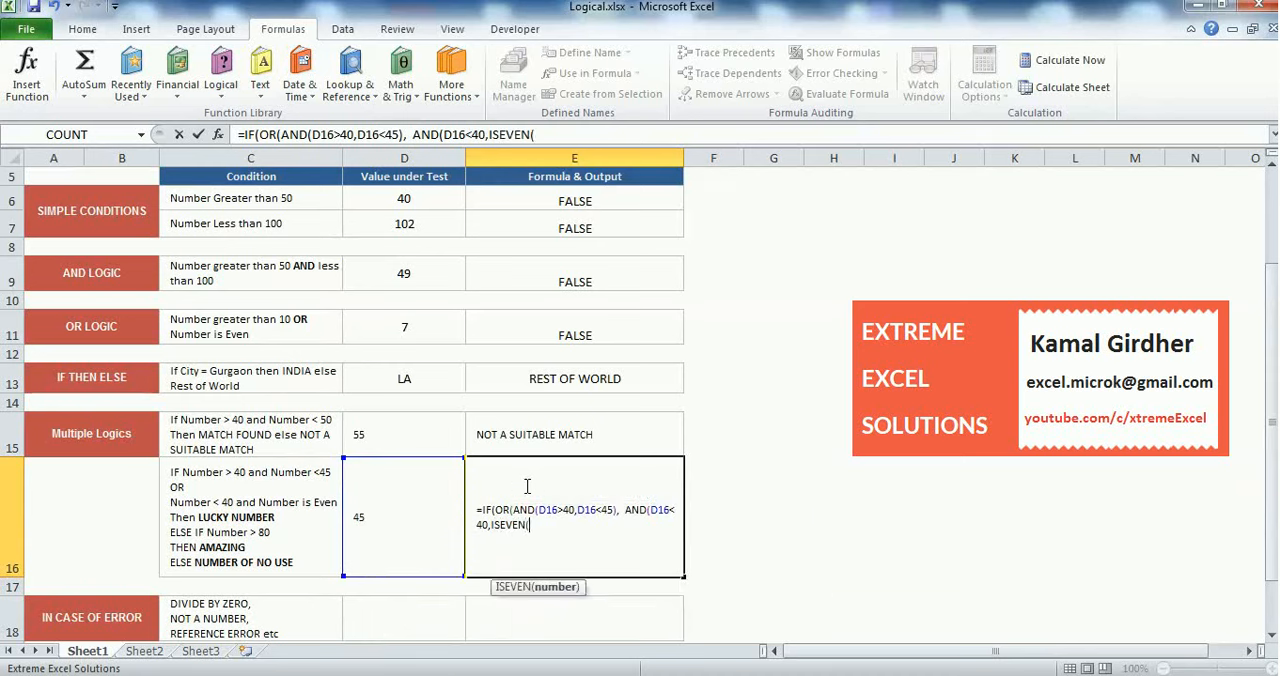
{"action": "left_click", "coordinate": [371, 535]}
{"action": "type", "text": ")"}
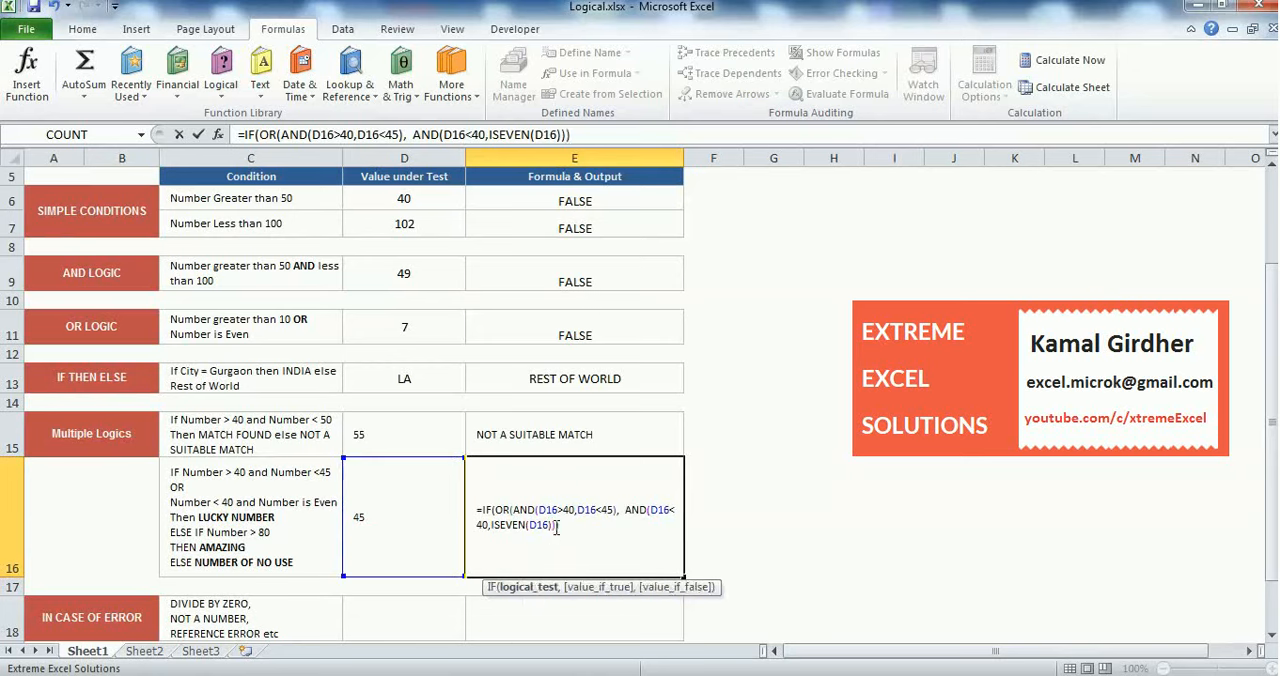
Set the value-if-true argument of the E16 IF formula to "LUCKY NUMBER"
{"action": "left_click_drag", "start_coordinate": [563, 525], "coordinate": [497, 511]}
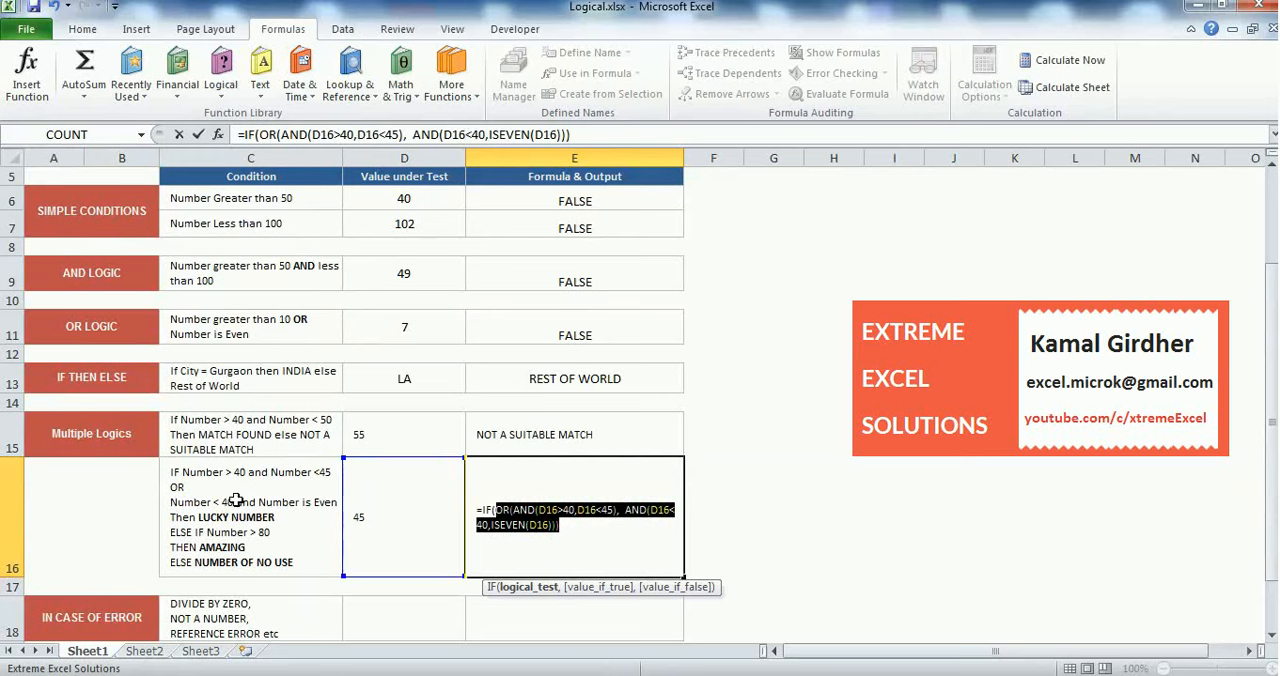
{"action": "left_click", "coordinate": [570, 530]}
{"action": "type", "text": ","}
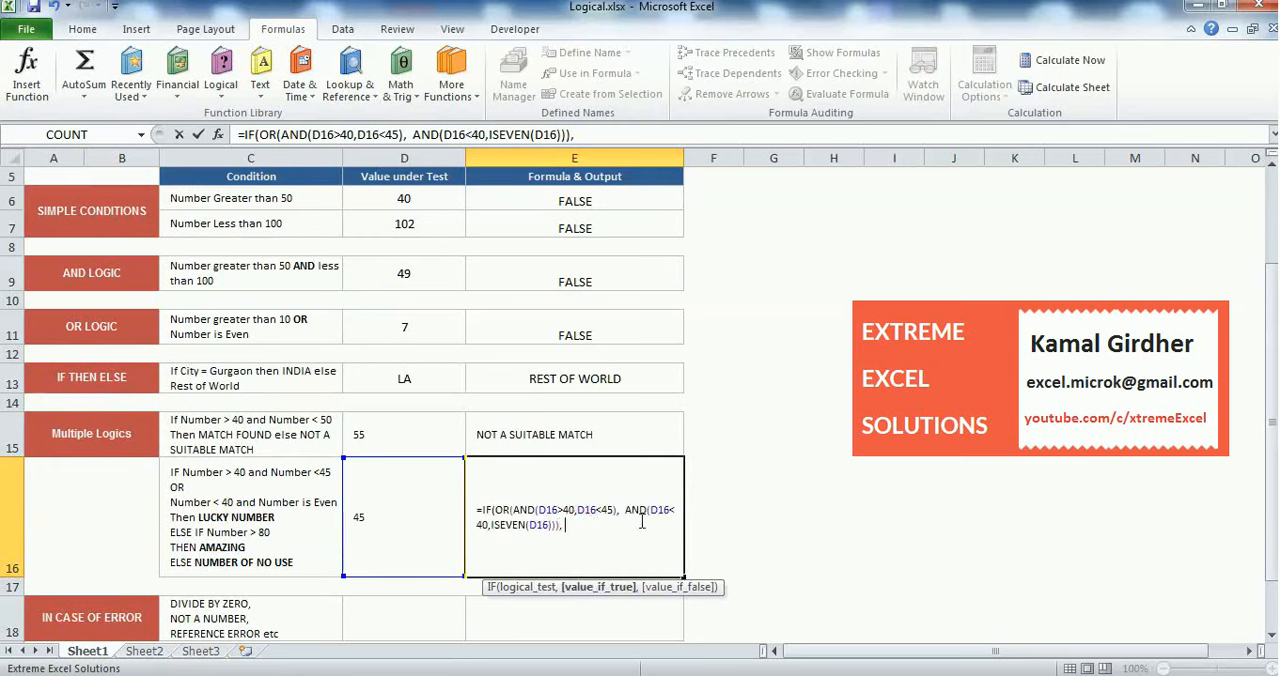
{"action": "type", "text": " \"LUCKY NUMBER"}
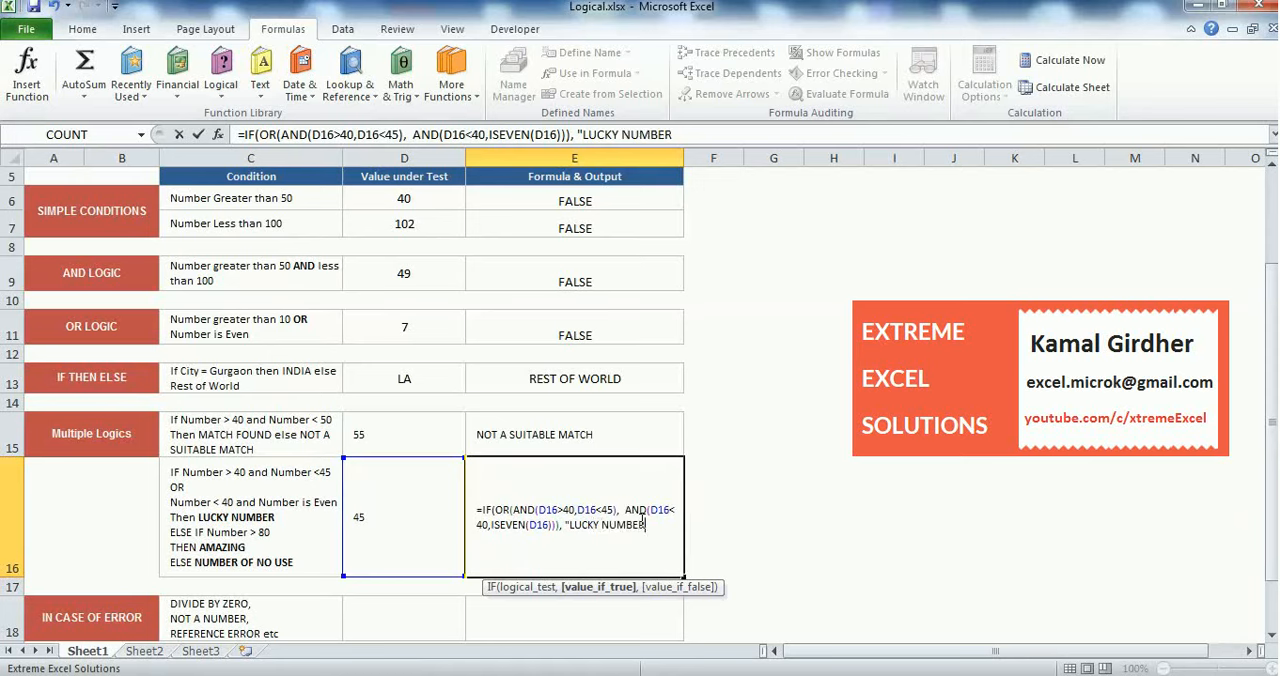
{"action": "type", "text": "\","}
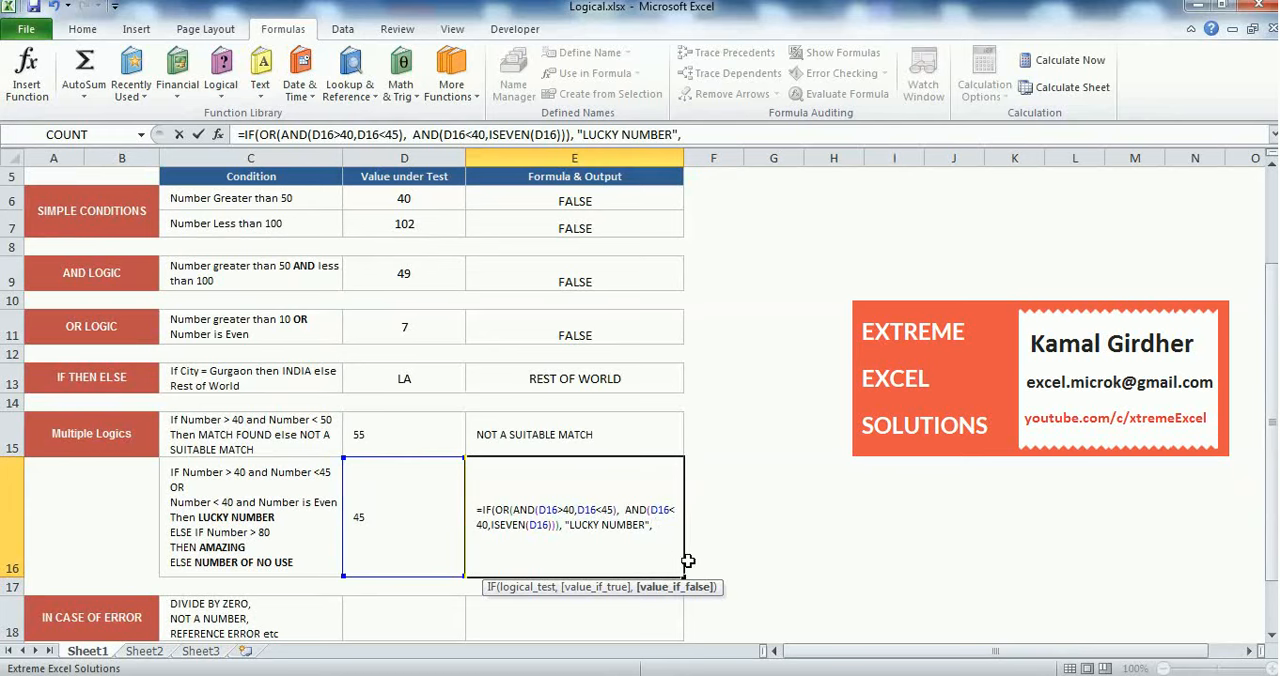
Close the outer IF formula in E16 and insert an empty nested IF() as its value-if-false argument
{"action": "left_click", "coordinate": [653, 531]}
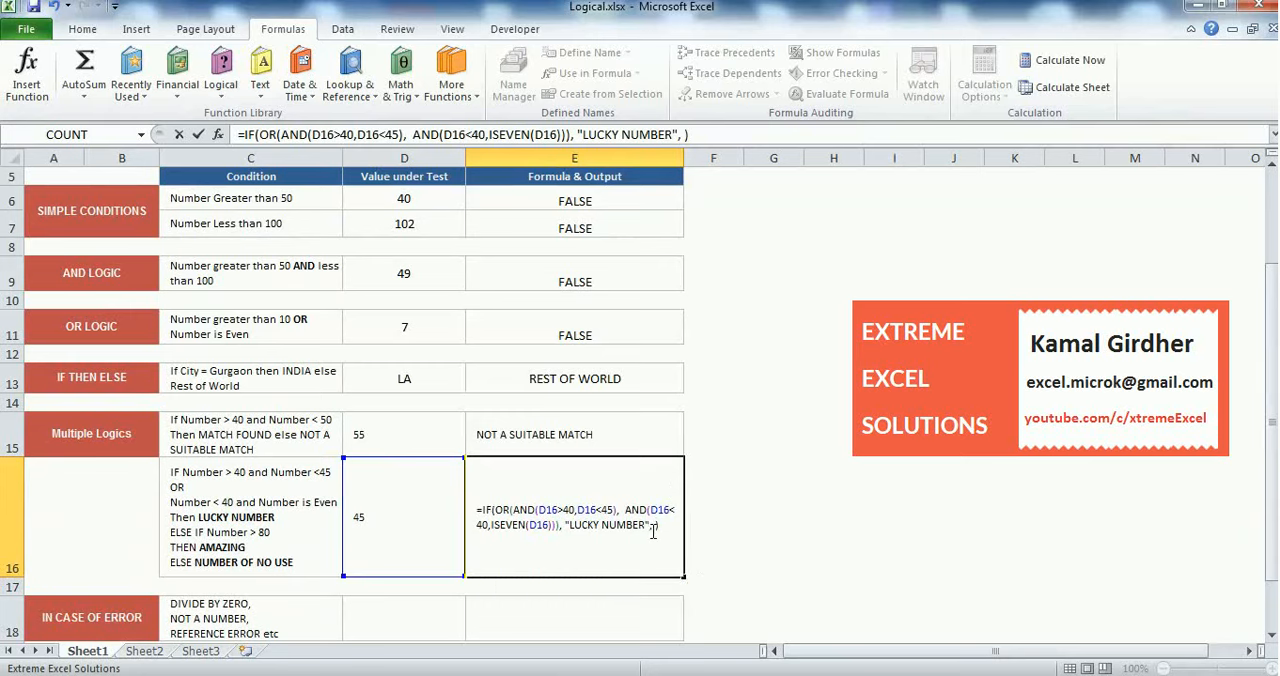
{"action": "left_click", "coordinate": [655, 528]}
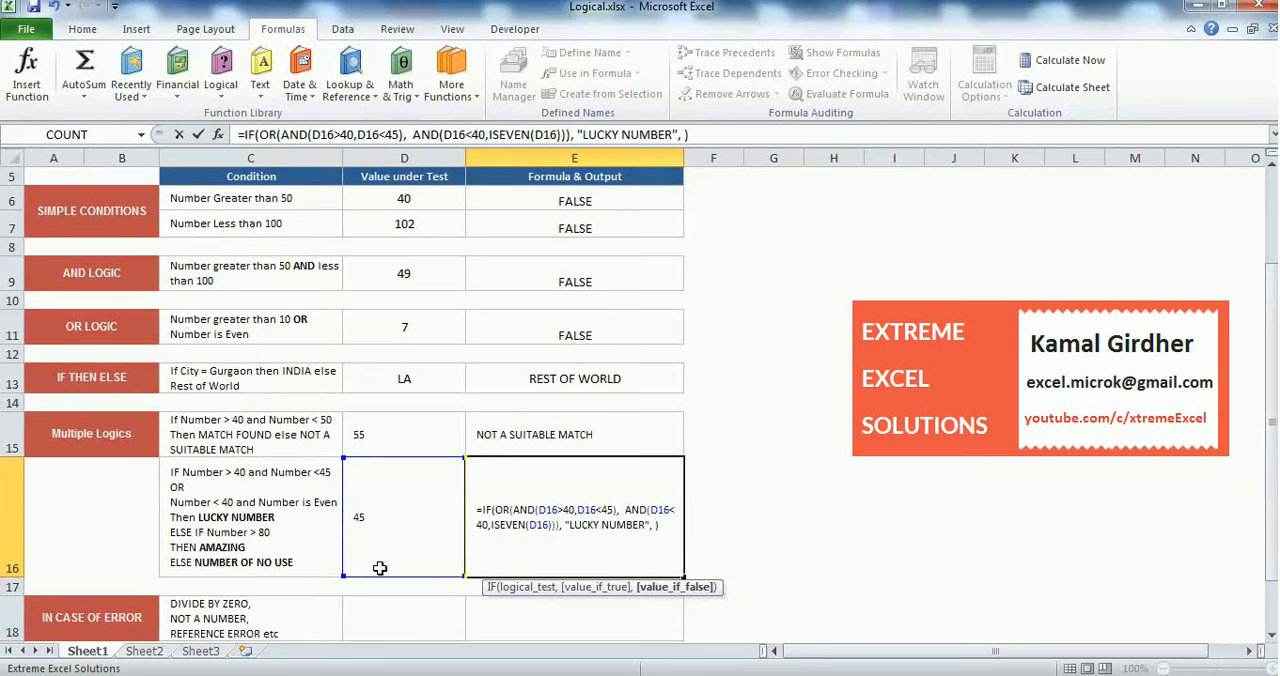
{"action": "type", "text": "IF"}
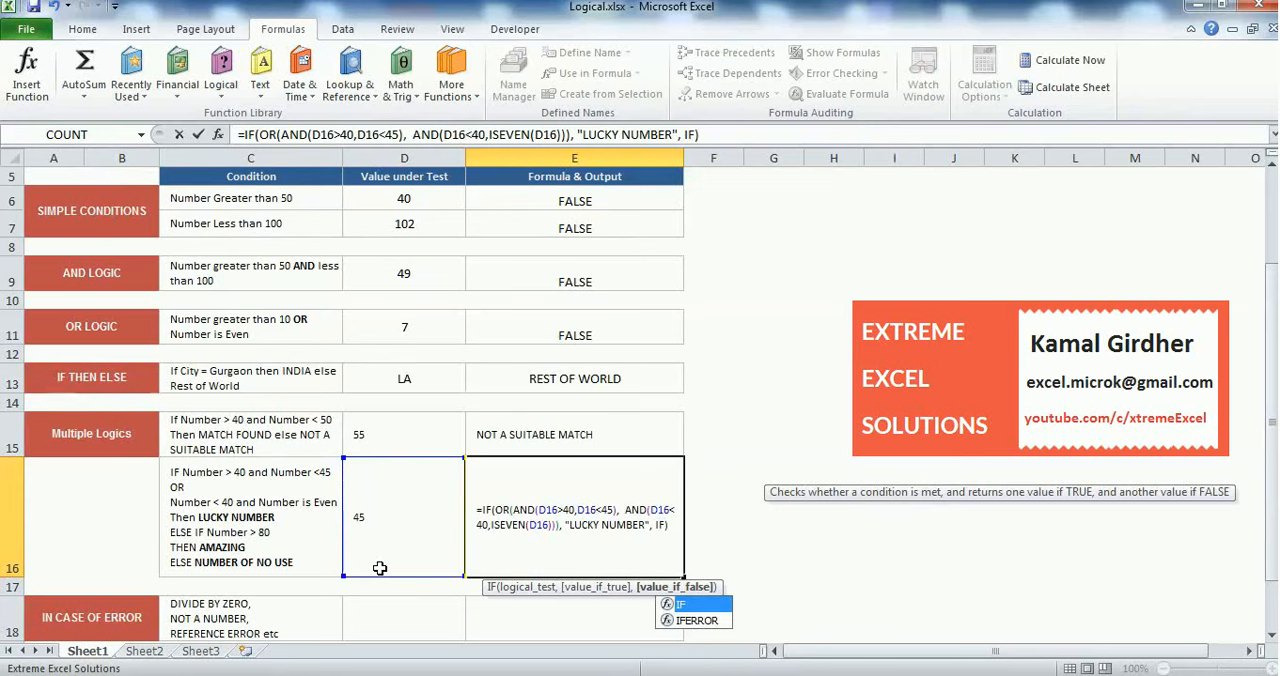
{"action": "type", "text": "()"}
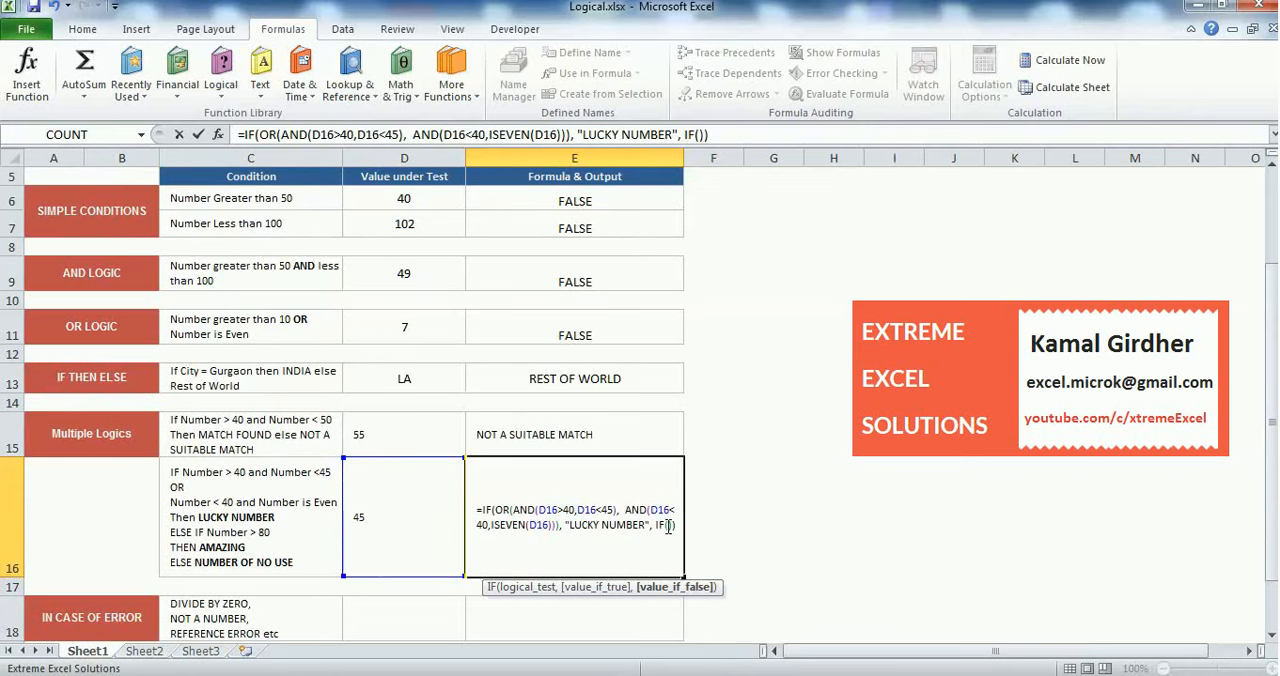
Set the nested IF's logical test in E16 to D16>80 and its value-if-true argument to "AMAZING"
{"action": "key", "text": "Left"}
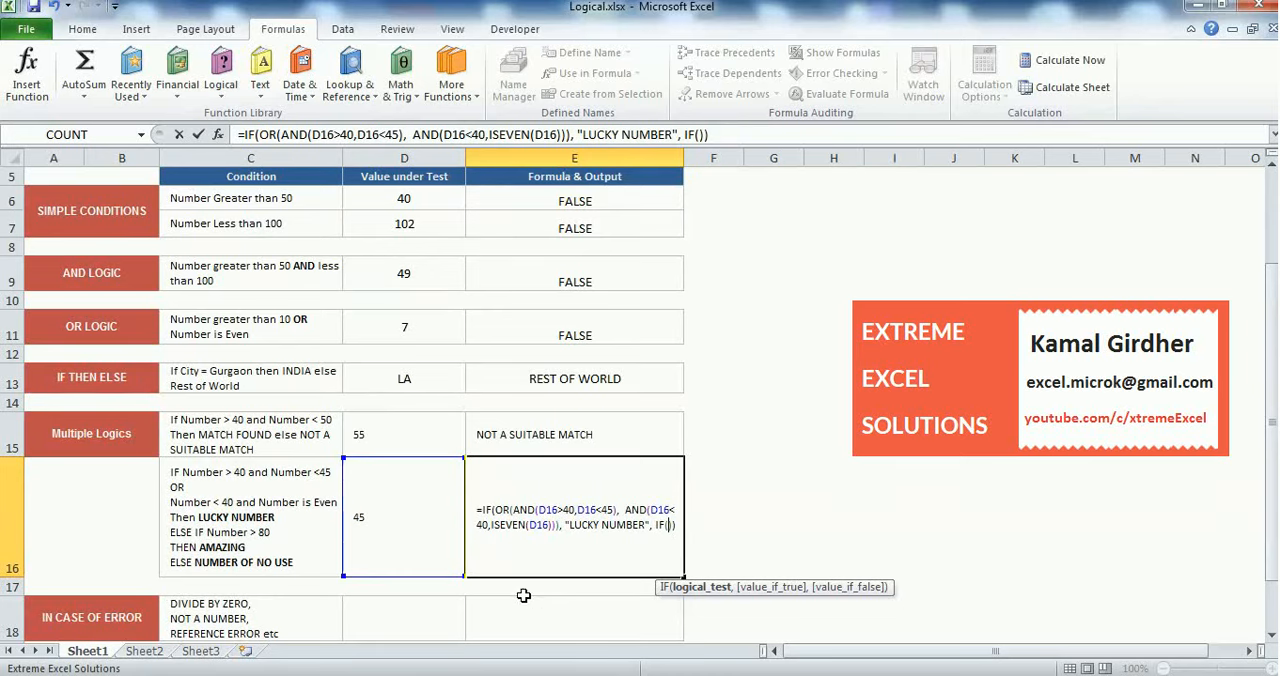
{"action": "left_click", "coordinate": [408, 536]}
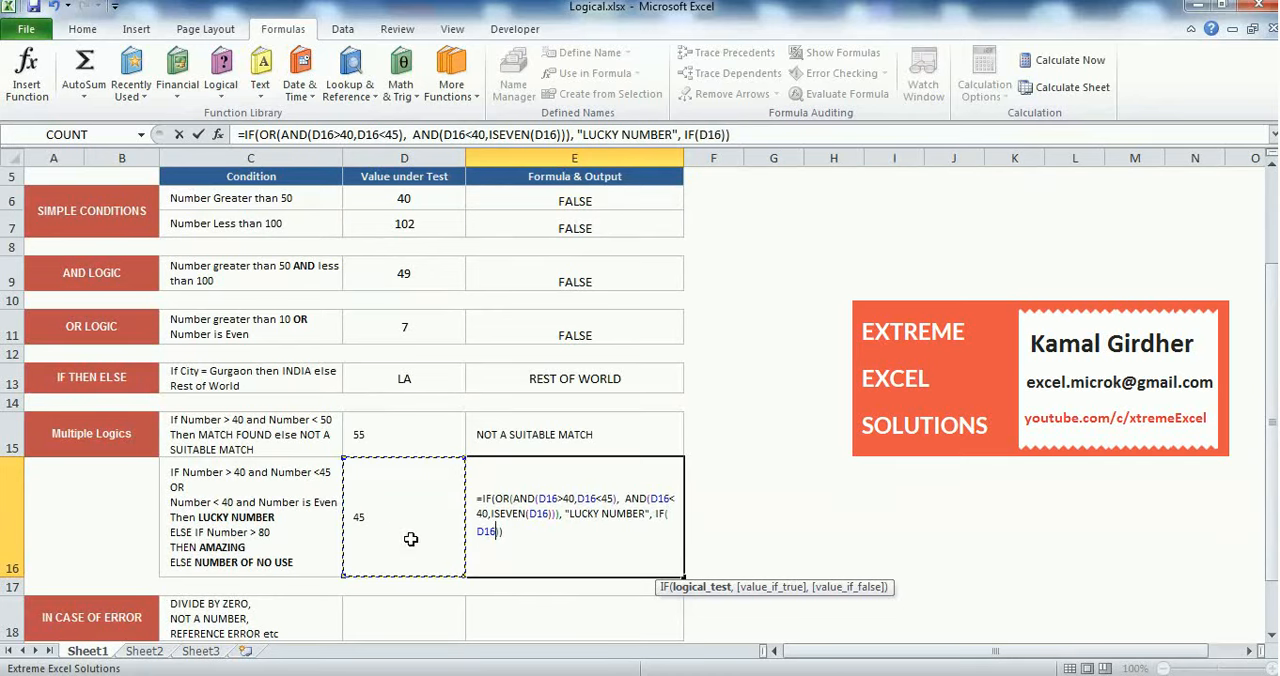
{"action": "type", "text": ">80"}
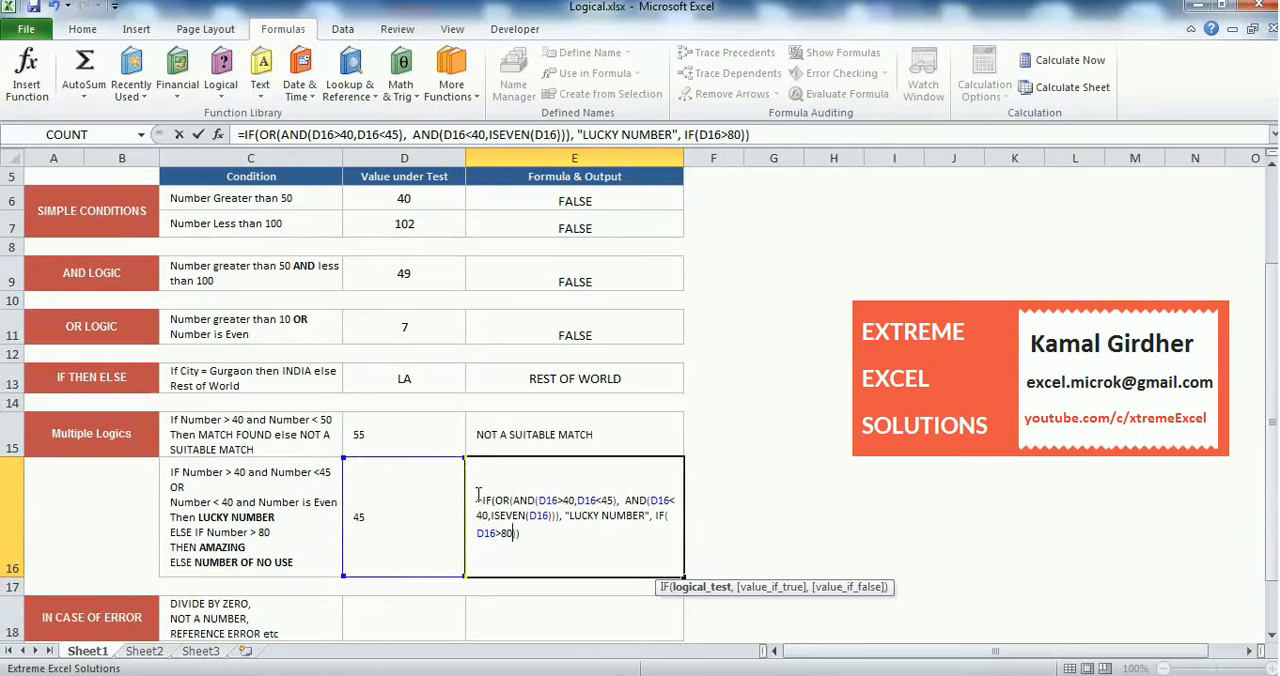
{"action": "type", "text": ","}
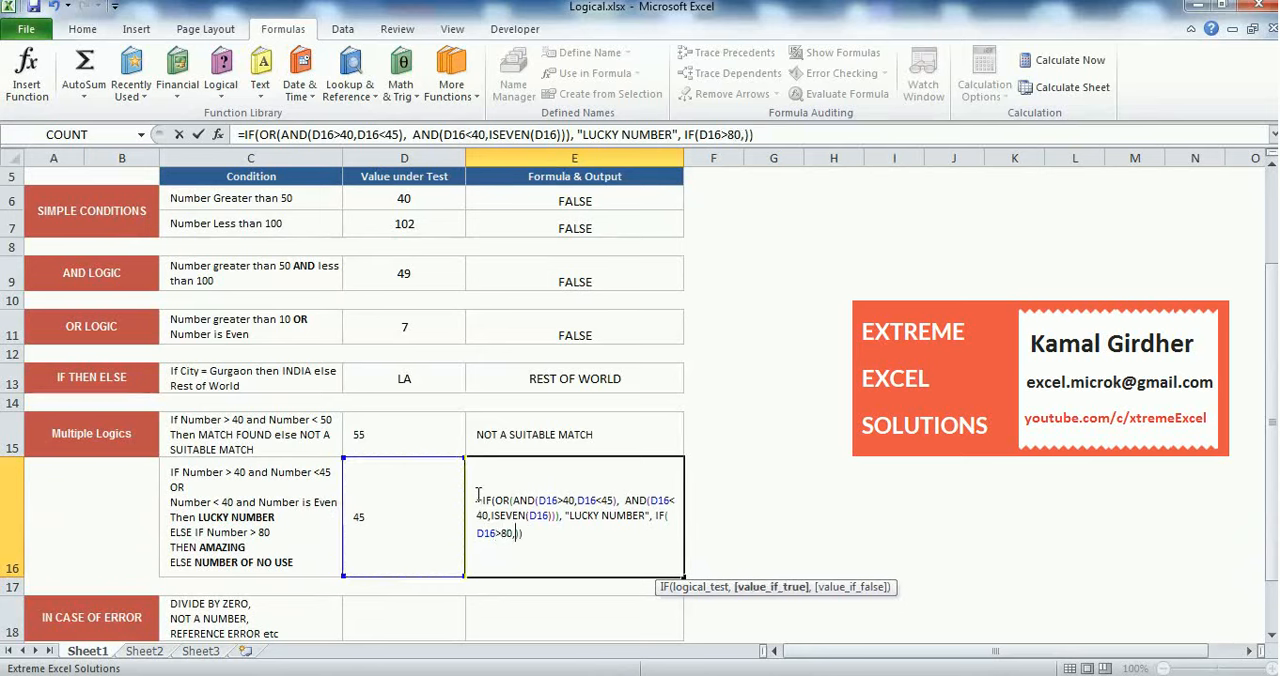
{"action": "type", "text": " \"AMAZING\""}
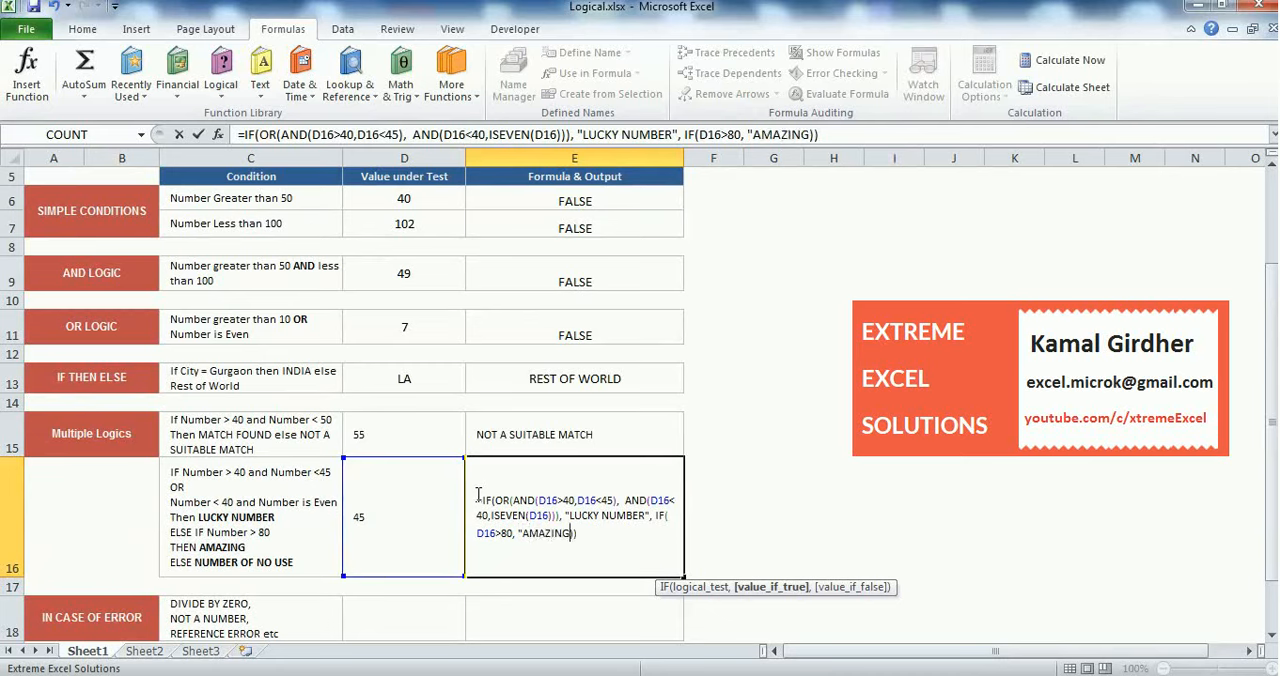
{"action": "type", "text": ","}
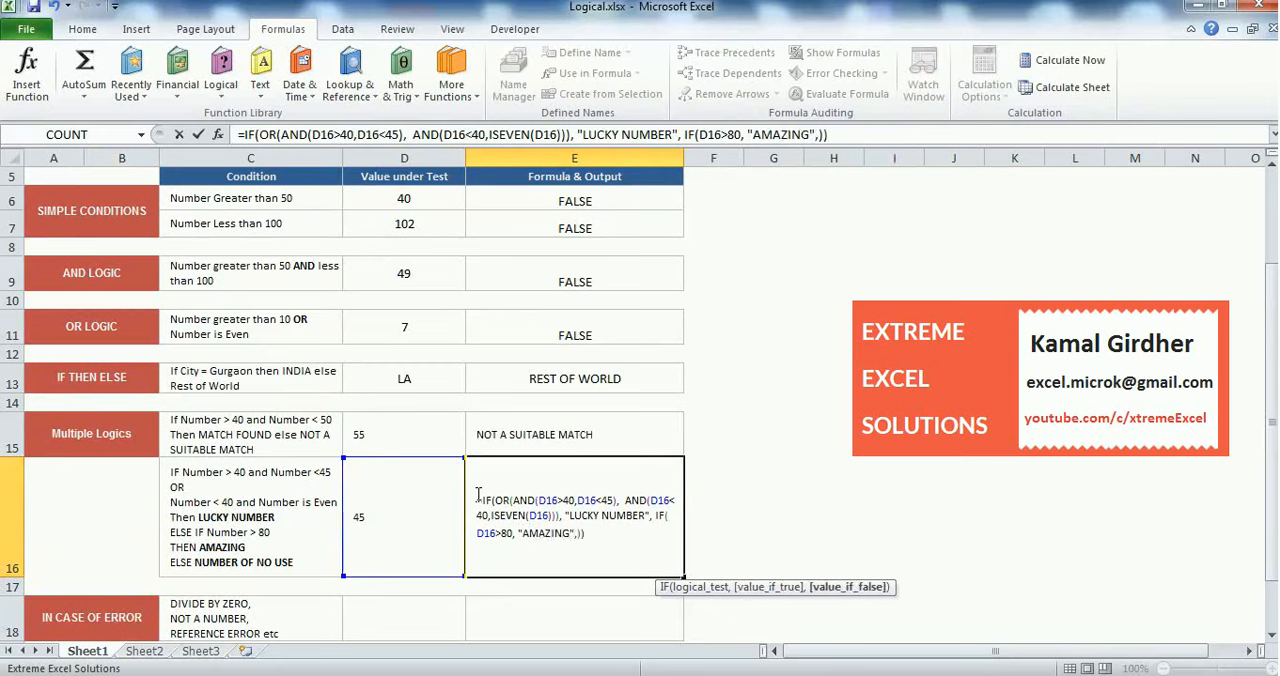
{"action": "type", "text": "\""}
{"action": "type", "text": "NUMBER "}
{"action": "type", "text": "OF NO US"}
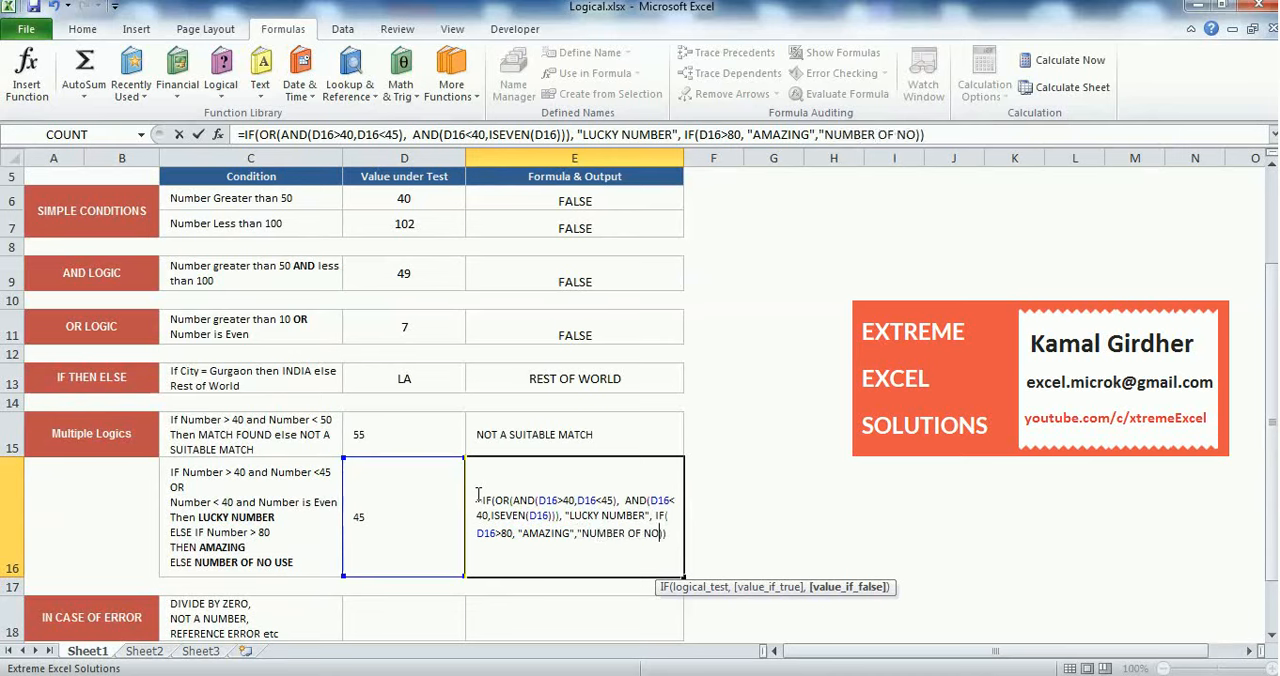
{"action": "type", "text": "E"}
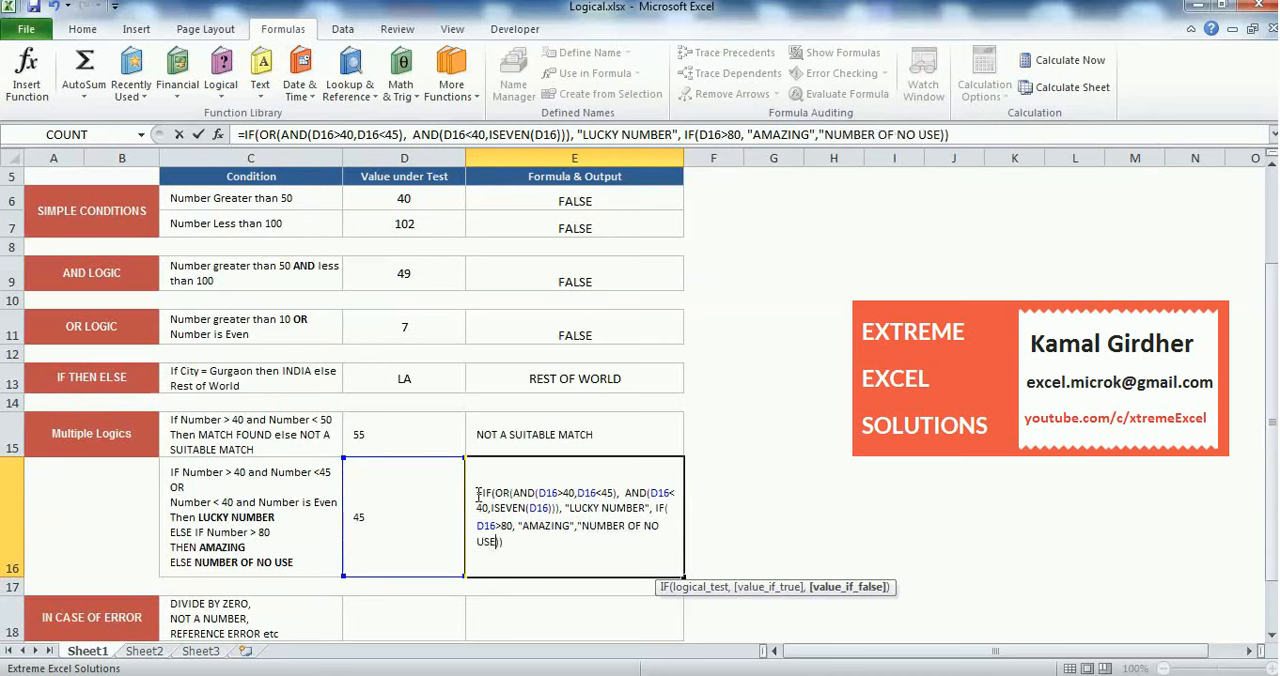
{"action": "type", "text": "\""}
Add "NUMBER OF NO USE" as the nested IF's value-if-false argument and commit the E16 formula
{"action": "key", "text": "Return"}
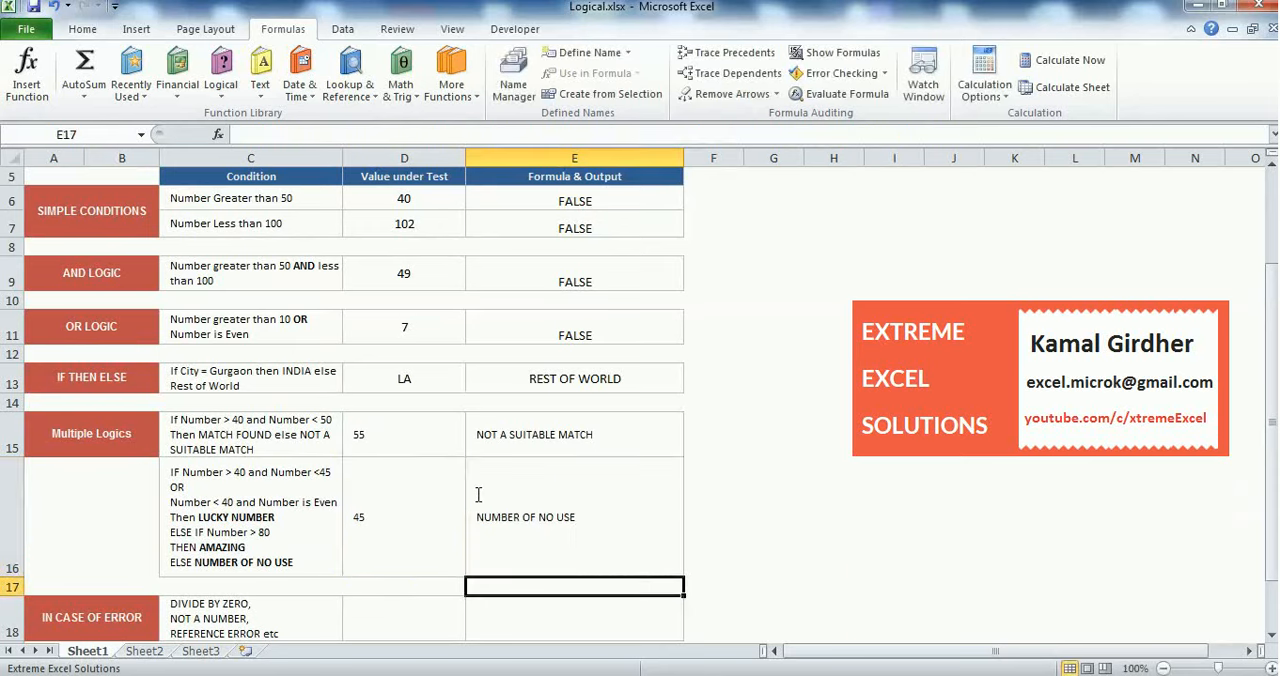
Test the E16 formula with the values 43 and 46 in D16
{"action": "left_click", "coordinate": [419, 514]}
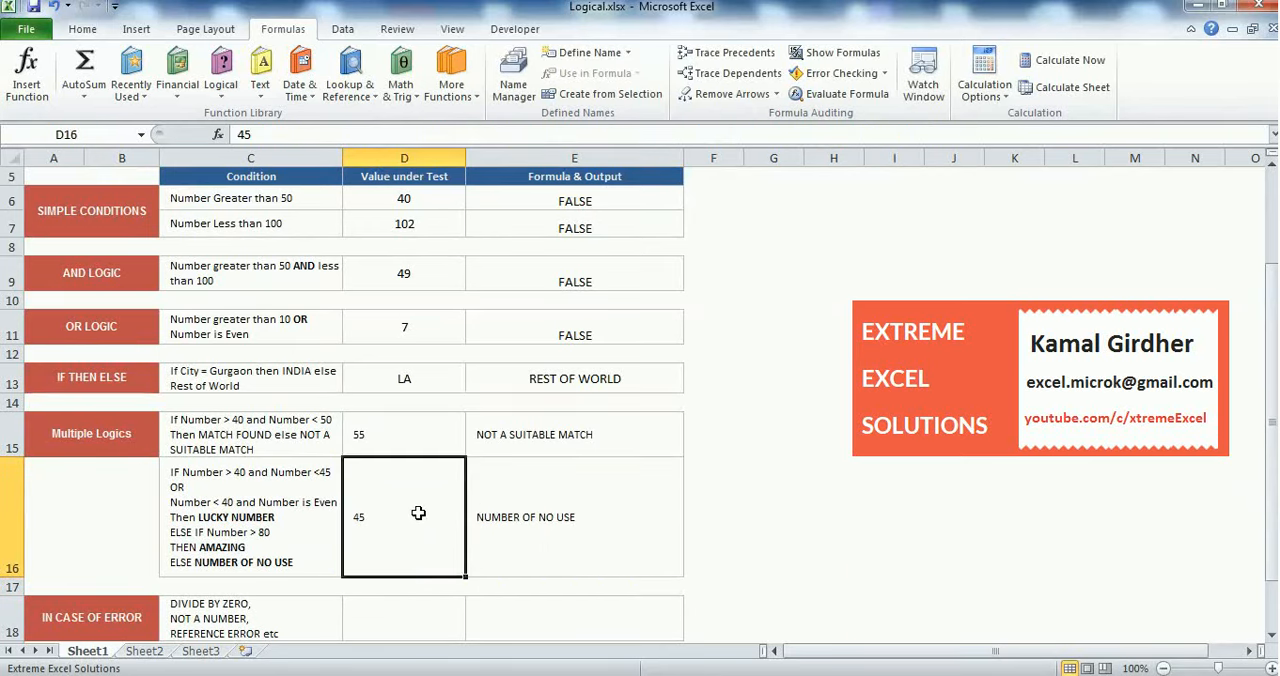
{"action": "type", "text": "43"}
{"action": "key", "text": "Return"}
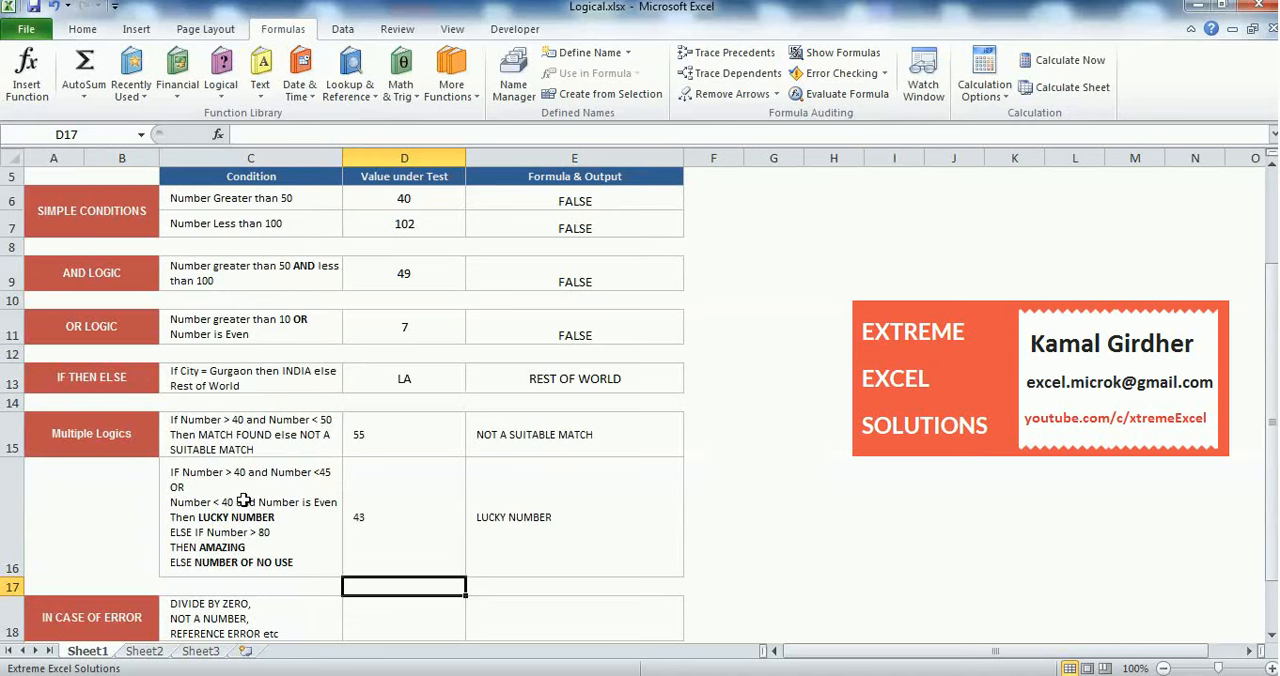
{"action": "left_click", "coordinate": [408, 529]}
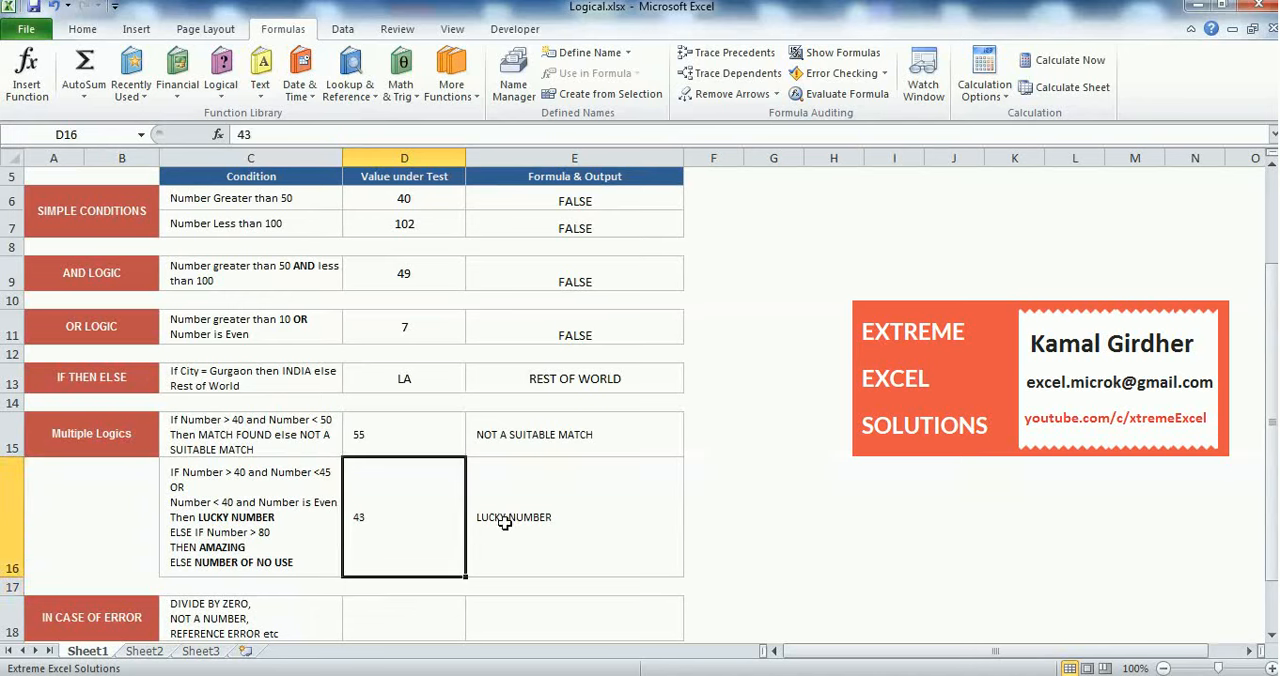
{"action": "type", "text": "46"}
{"action": "key", "text": "Return"}
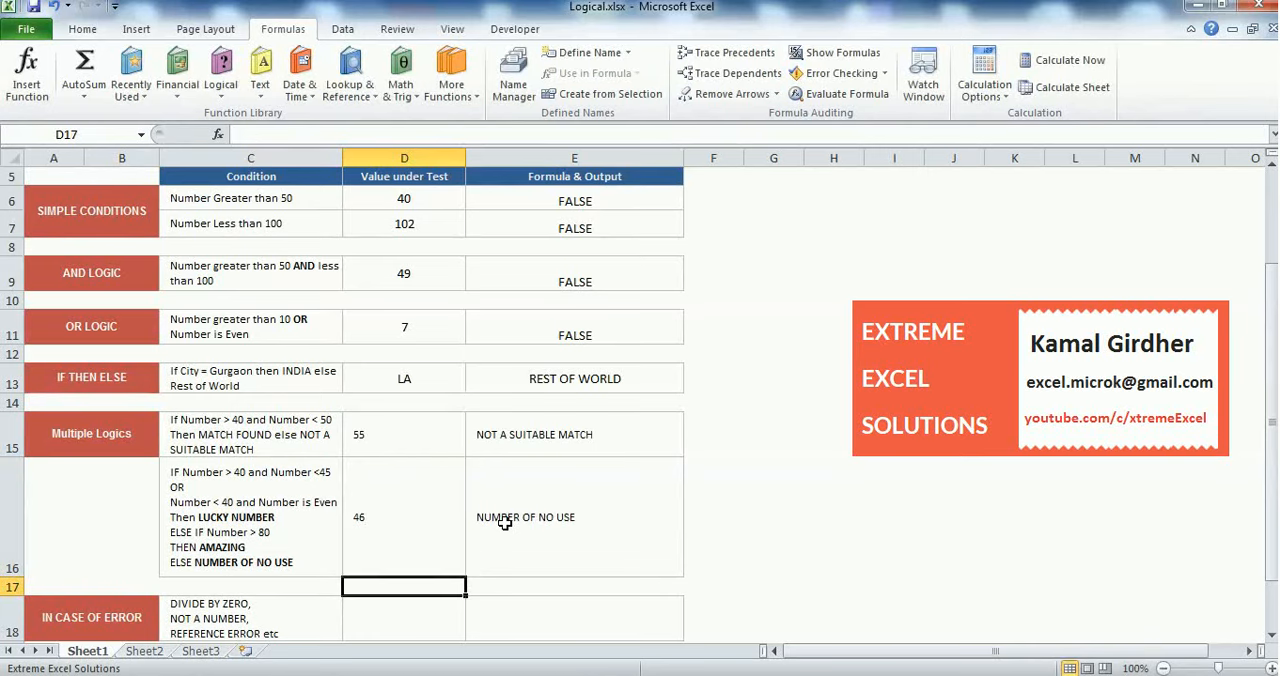
Test the second AND condition of E16 with the values 39 and 38 in D16
{"action": "left_click", "coordinate": [400, 532]}
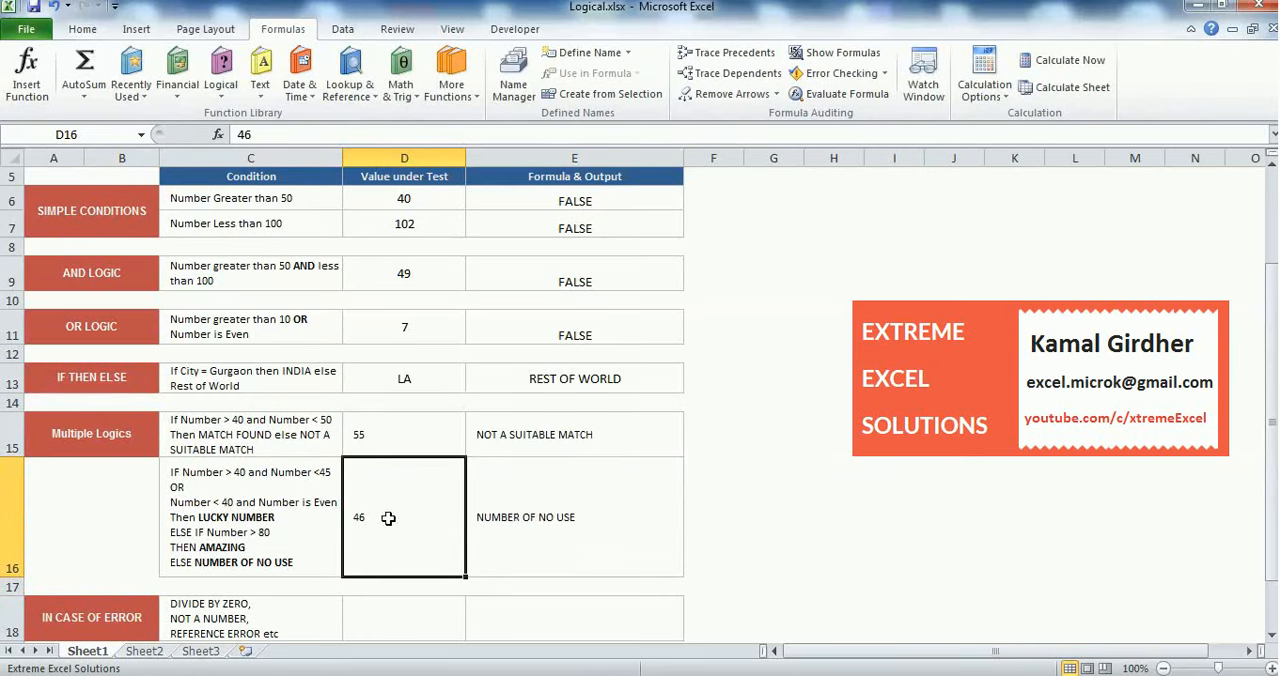
{"action": "type", "text": "39"}
{"action": "key", "text": "Return"}
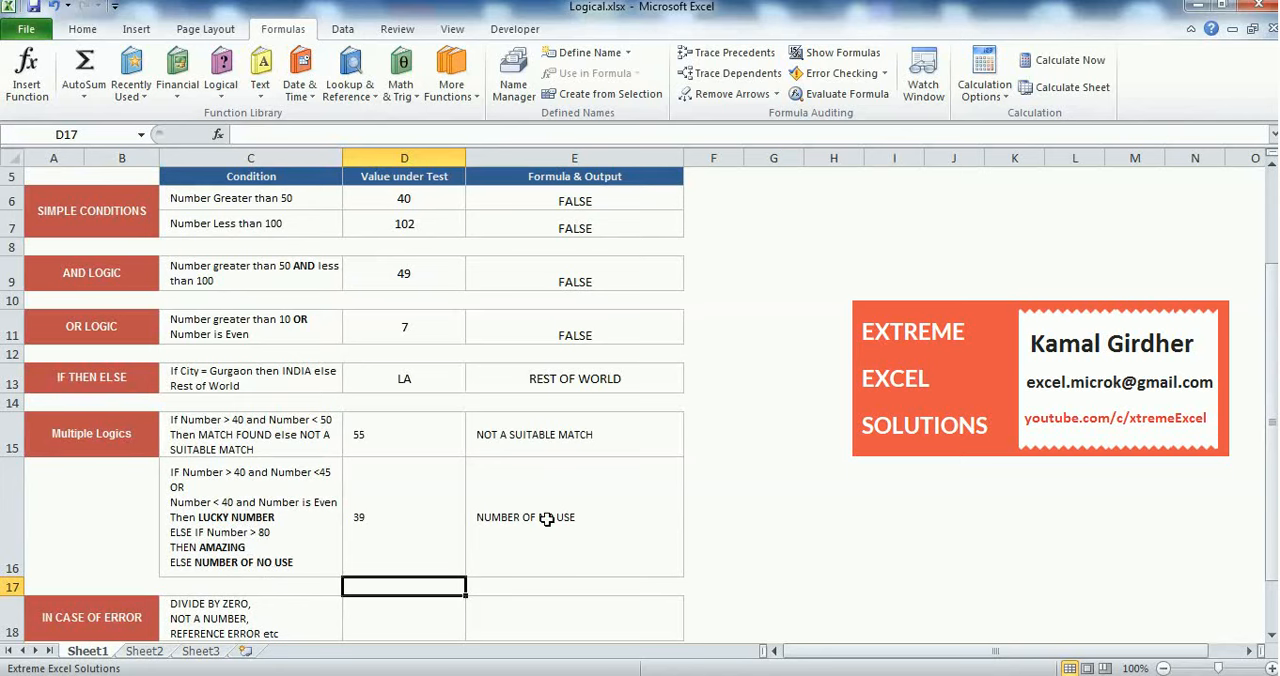
{"action": "left_click", "coordinate": [394, 534]}
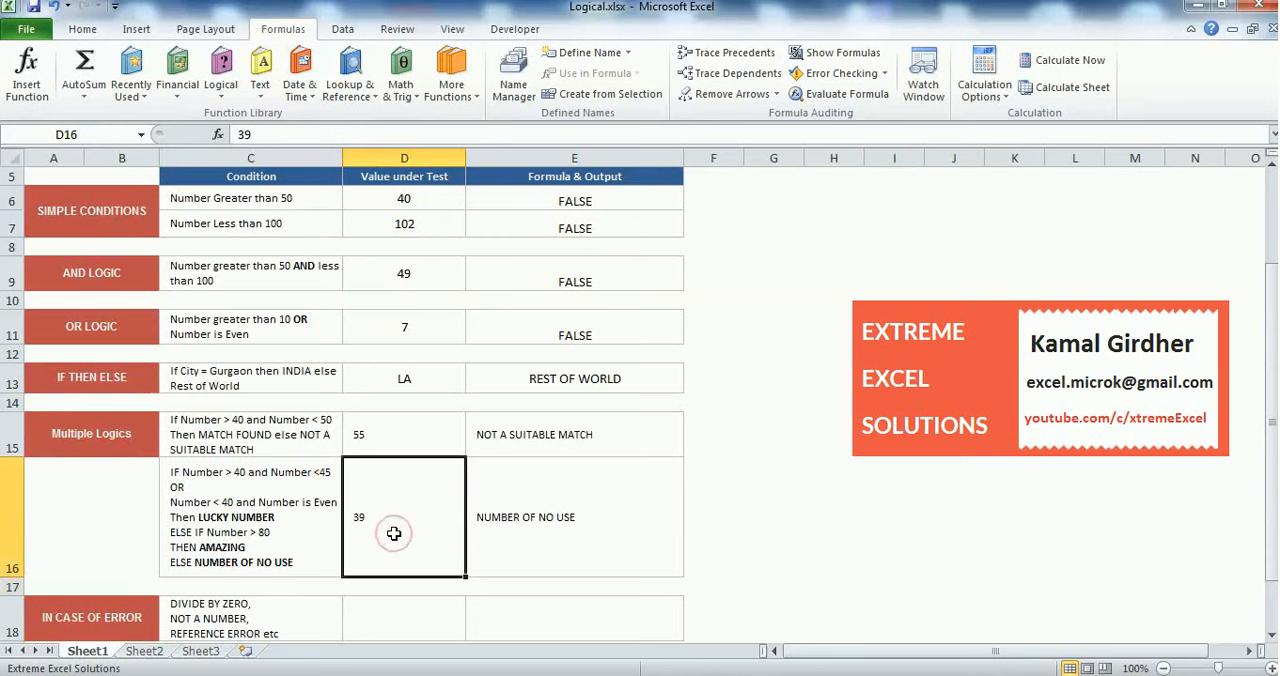
{"action": "type", "text": "38"}
{"action": "key", "text": "Return"}
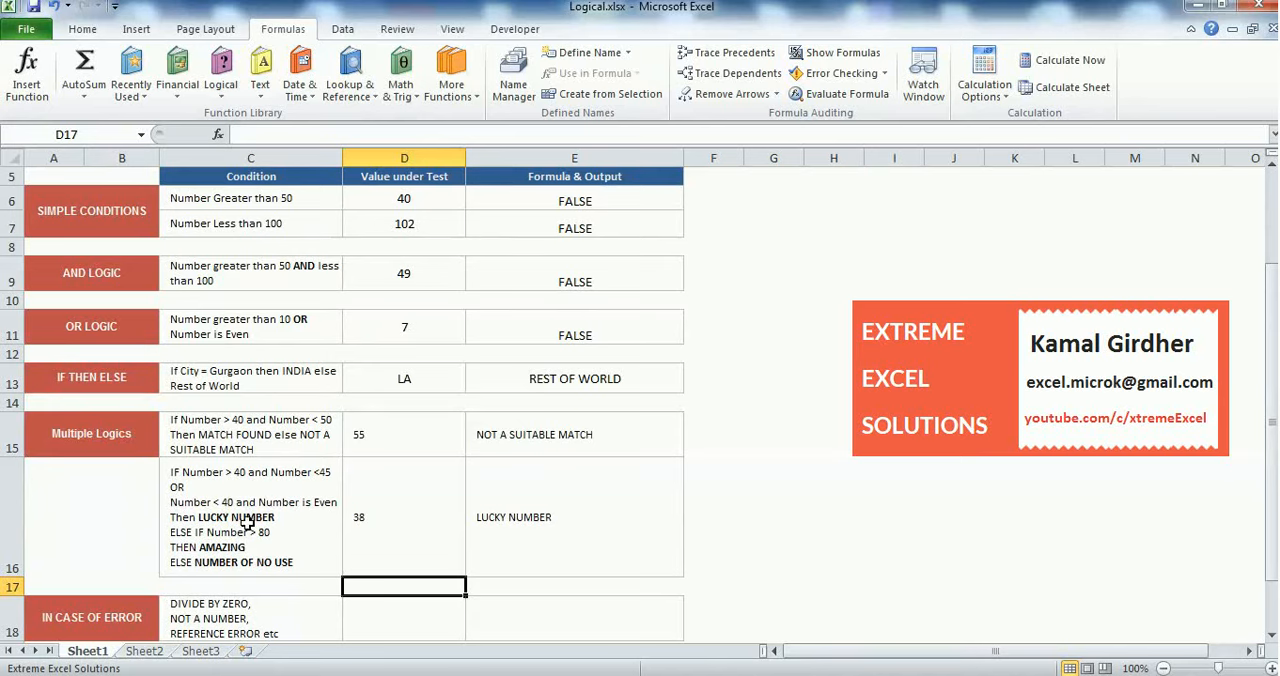
Test the nested IF in E16 by setting D16 to 81, a number greater than 80
{"action": "left_click", "coordinate": [356, 517]}
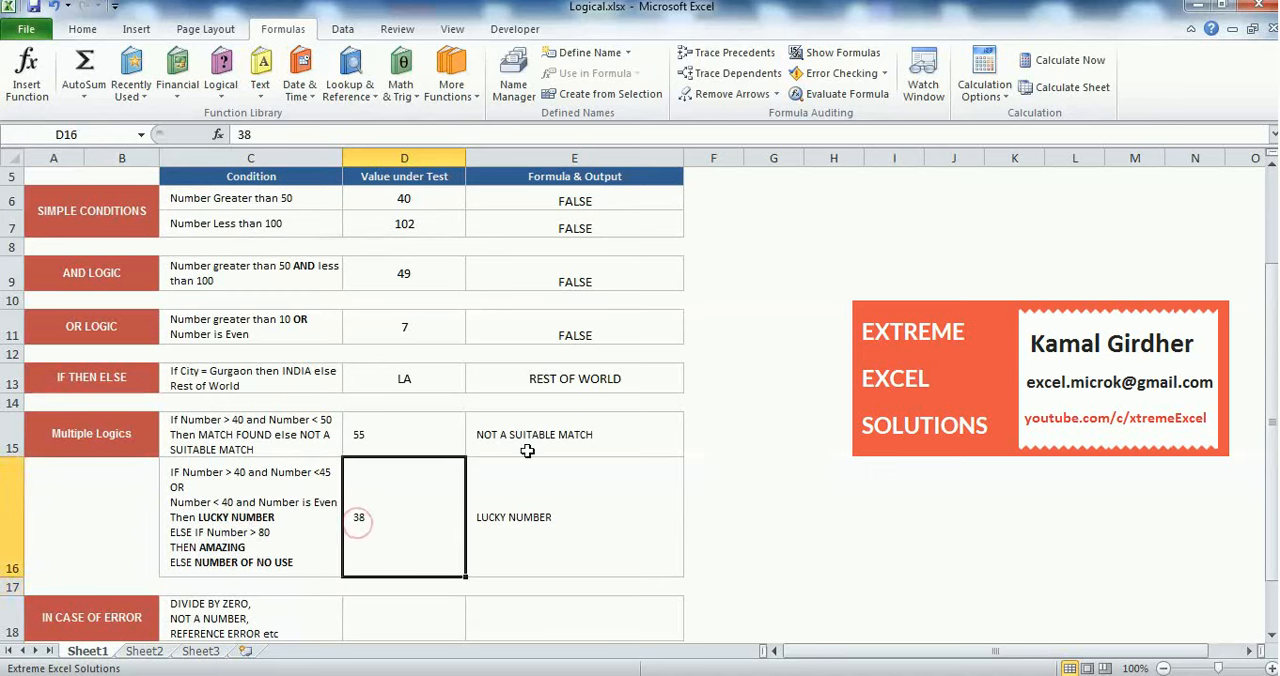
{"action": "type", "text": "50"}
{"action": "key", "text": "BackSpace"}
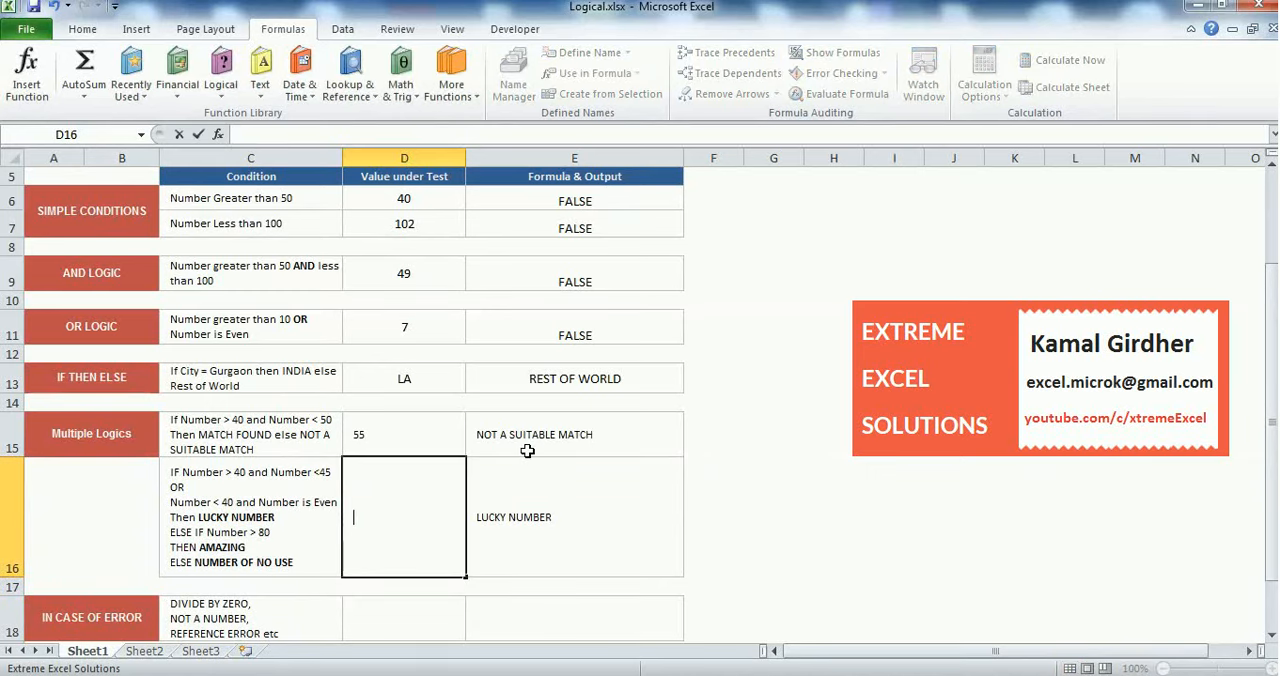
{"action": "type", "text": "81"}
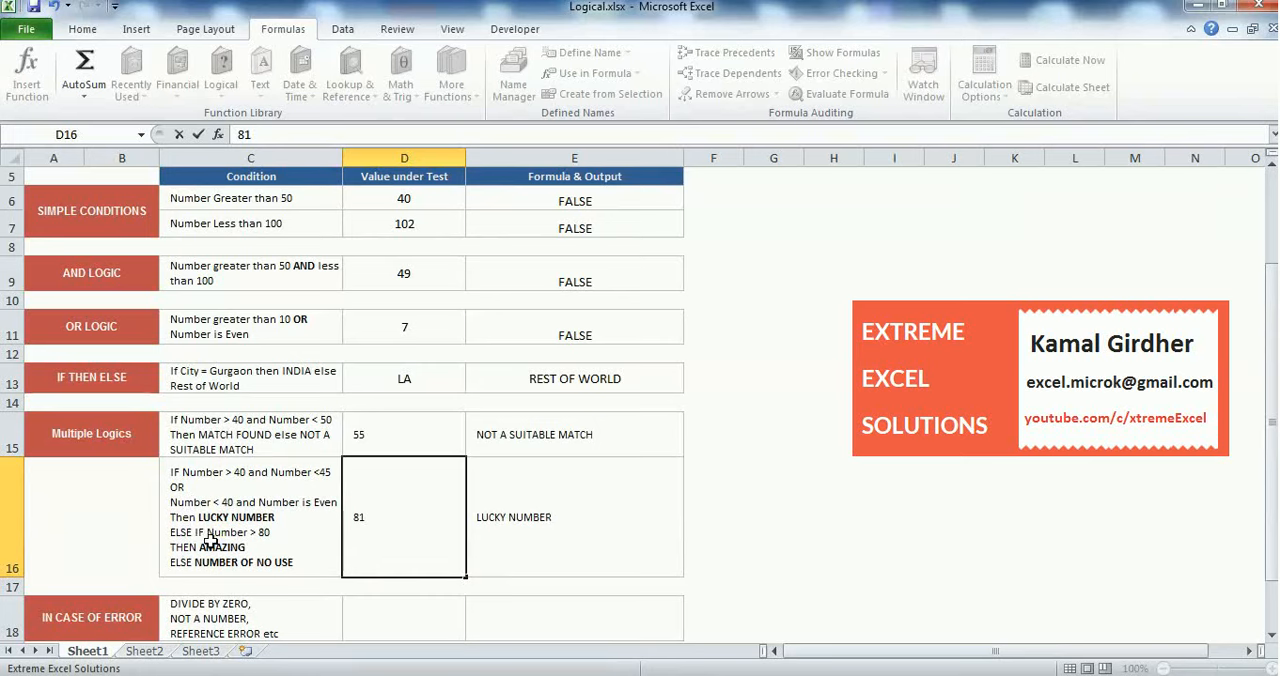
{"action": "key", "text": "Return"}
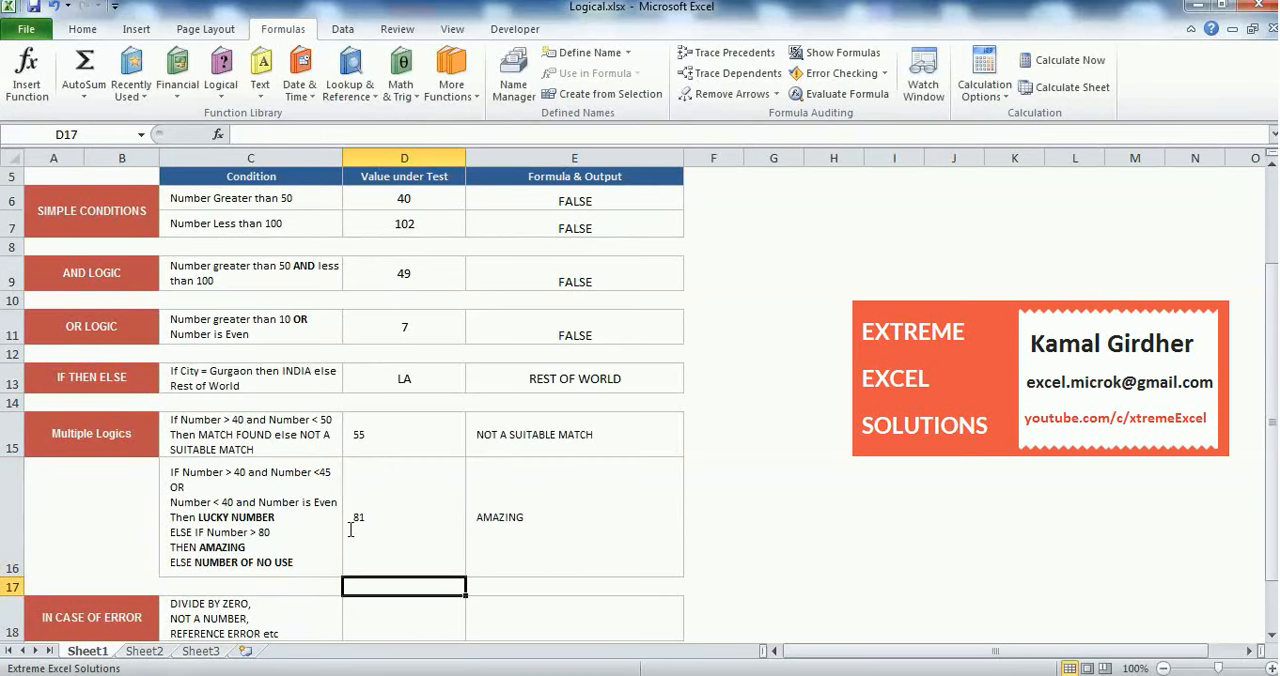
Change the value under test in D16 to 79 to try a number just below the nested IF's limit
{"action": "left_click", "coordinate": [437, 537]}
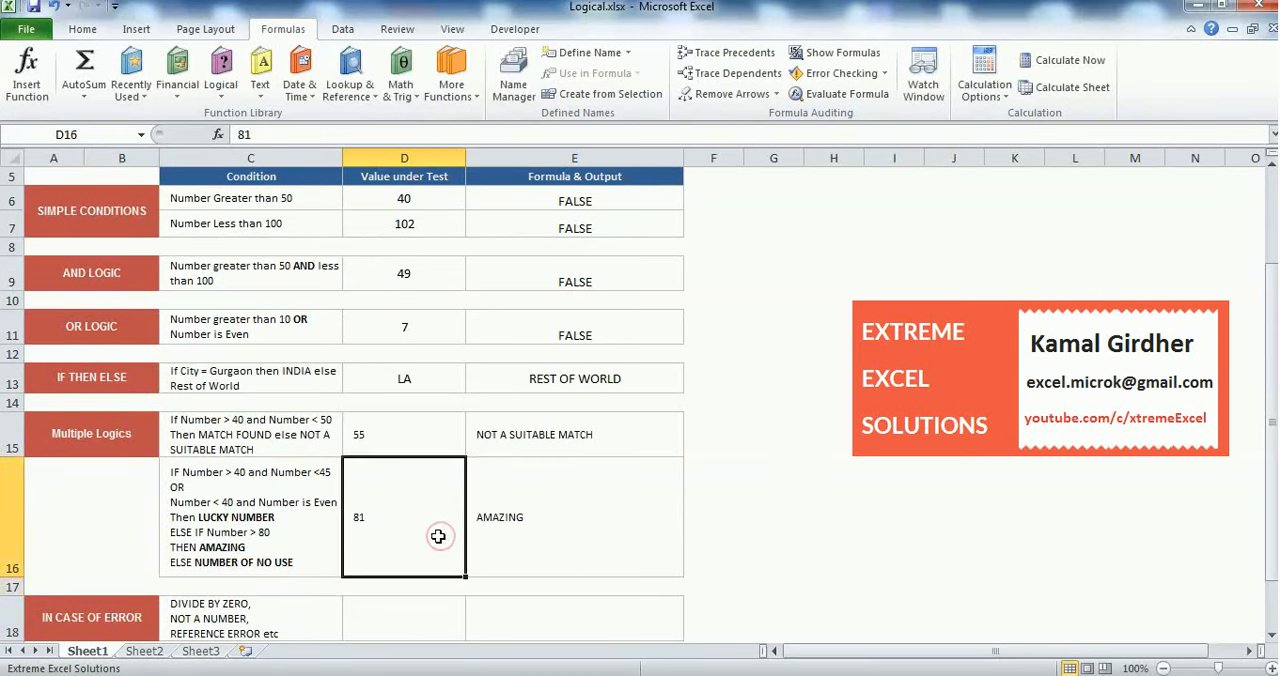
{"action": "double_click", "coordinate": [438, 537]}
{"action": "key", "text": "BackSpace"}
{"action": "key", "text": "BackSpace"}
{"action": "type", "text": "79"}
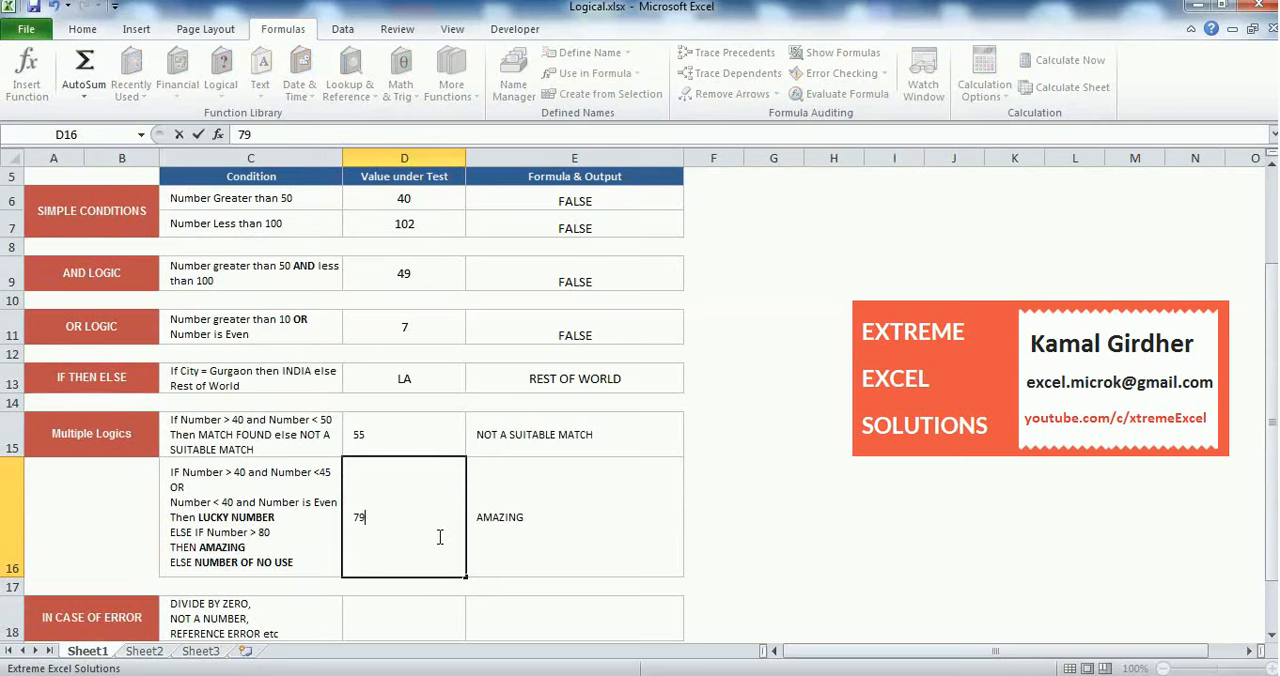
{"action": "key", "text": "Return"}
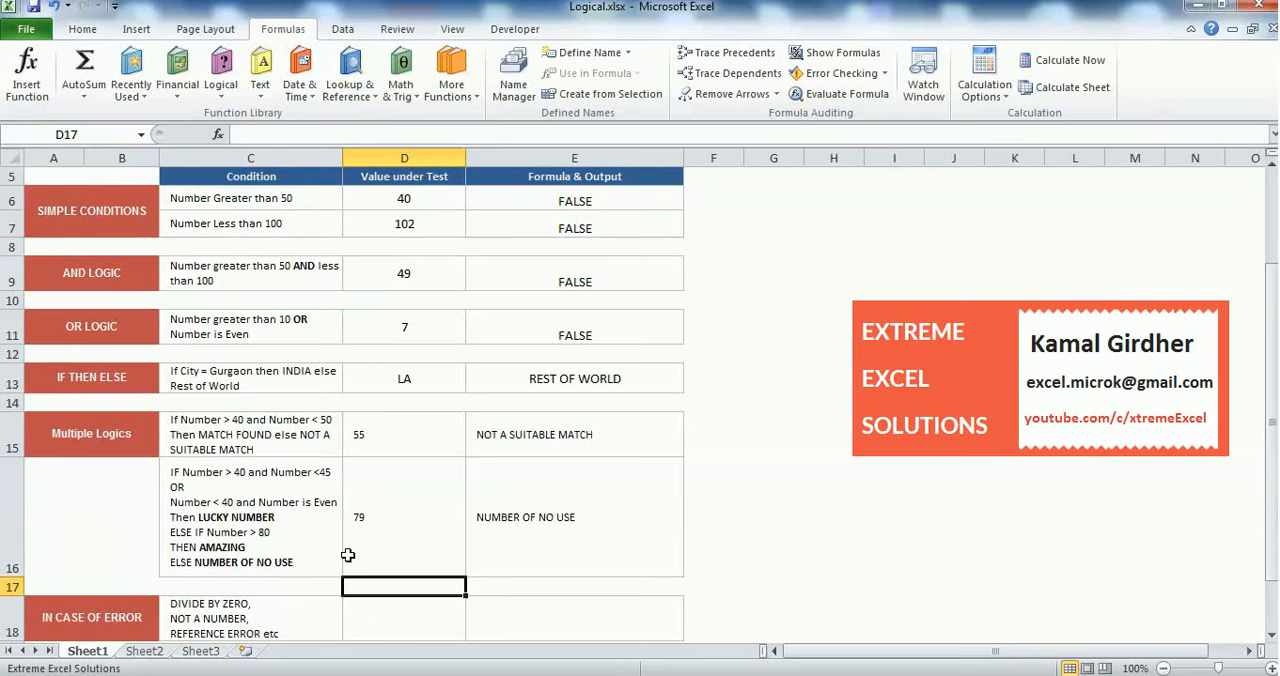
Examine the condition text in C16, the finished E16 formula and the IN CASE OF ERROR row's condition in C18
{"action": "left_click", "coordinate": [288, 522]}
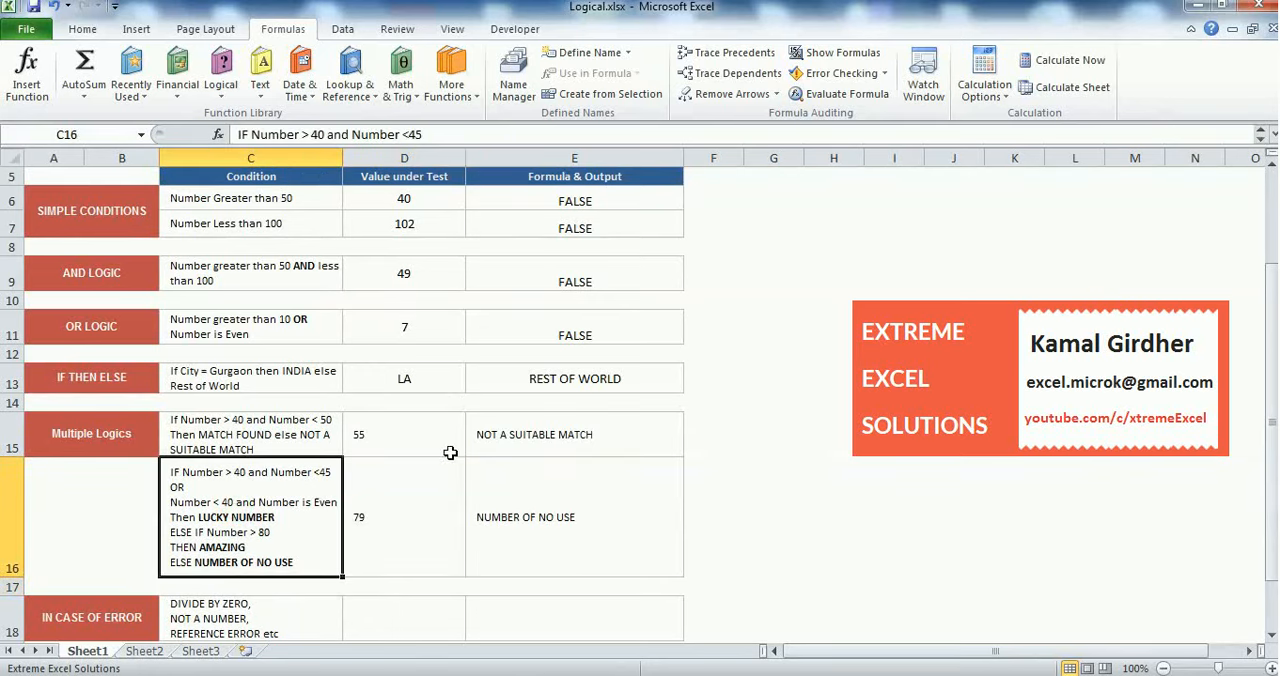
{"action": "left_click", "coordinate": [526, 520]}
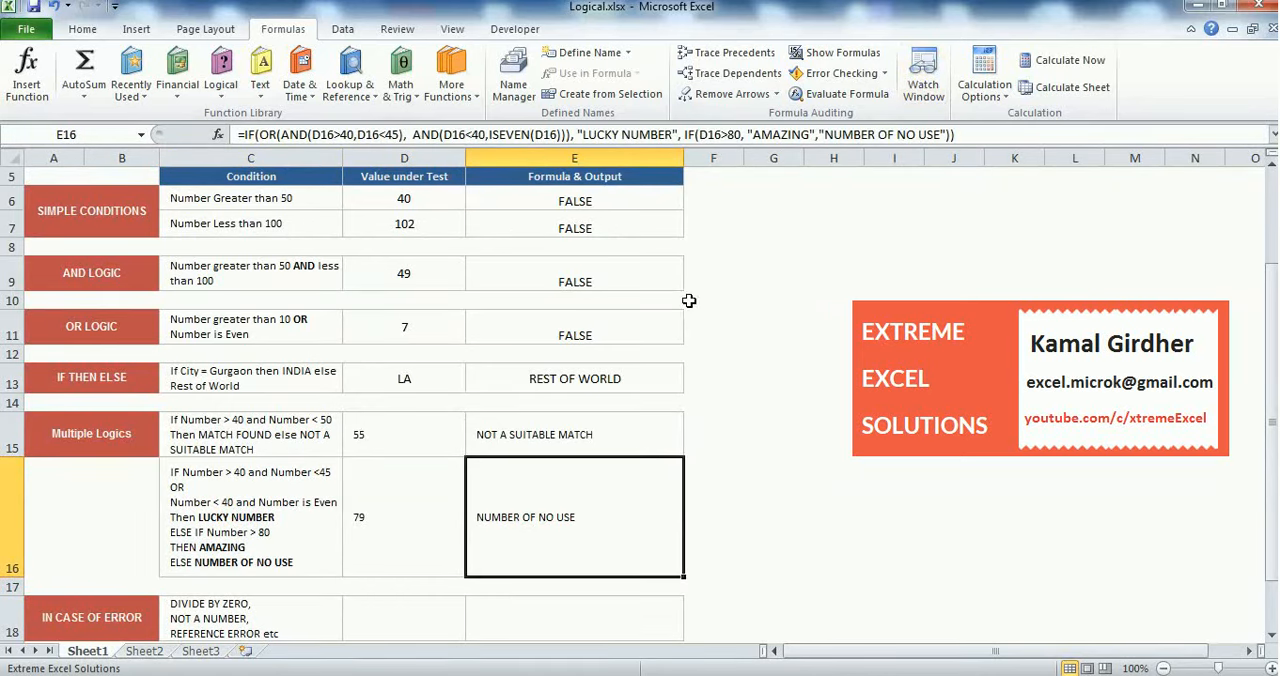
{"action": "key", "text": "Return"}
{"action": "key", "text": "Return"}
{"action": "key", "text": "Return"}
{"action": "key", "text": "Return"}
{"action": "key", "text": "Return"}
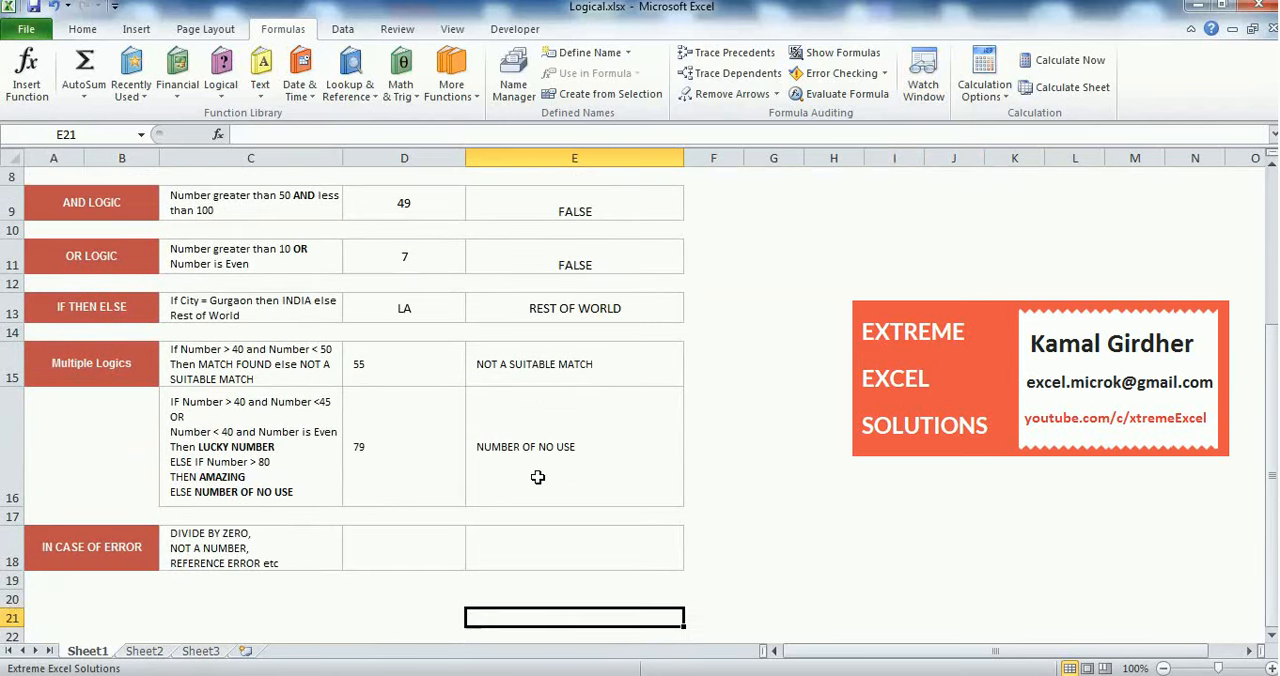
{"action": "left_click", "coordinate": [370, 478]}
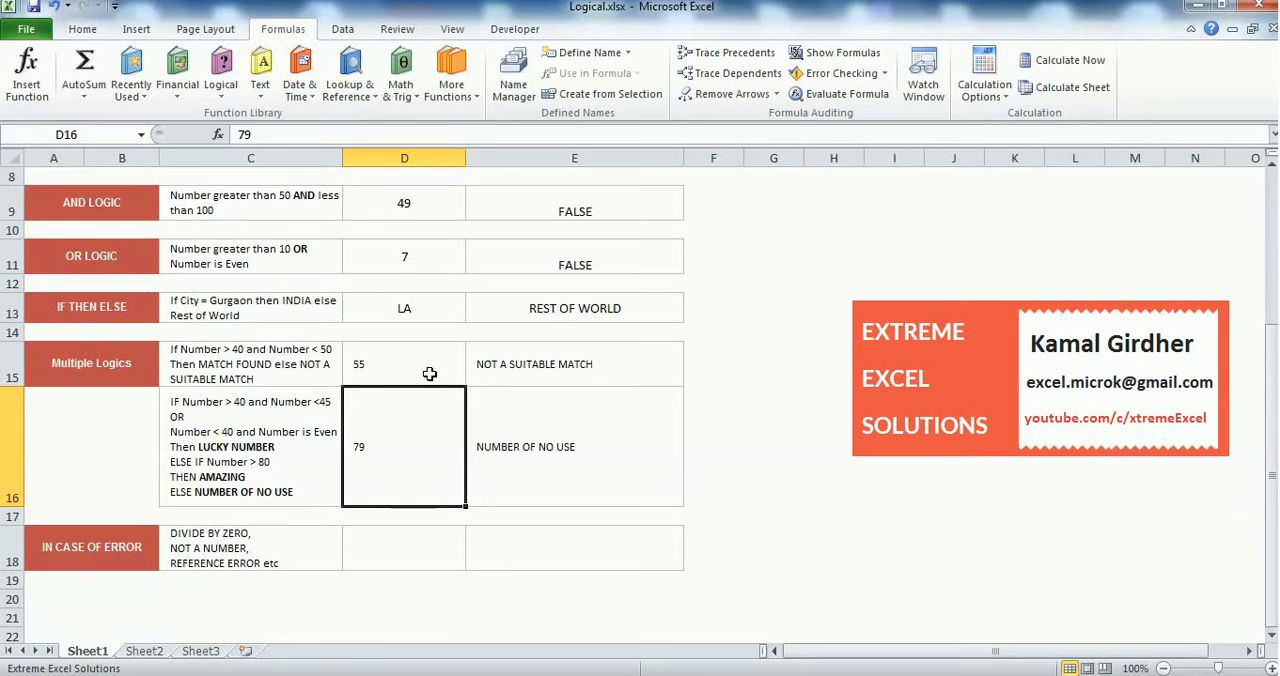
{"action": "left_click", "coordinate": [231, 544]}
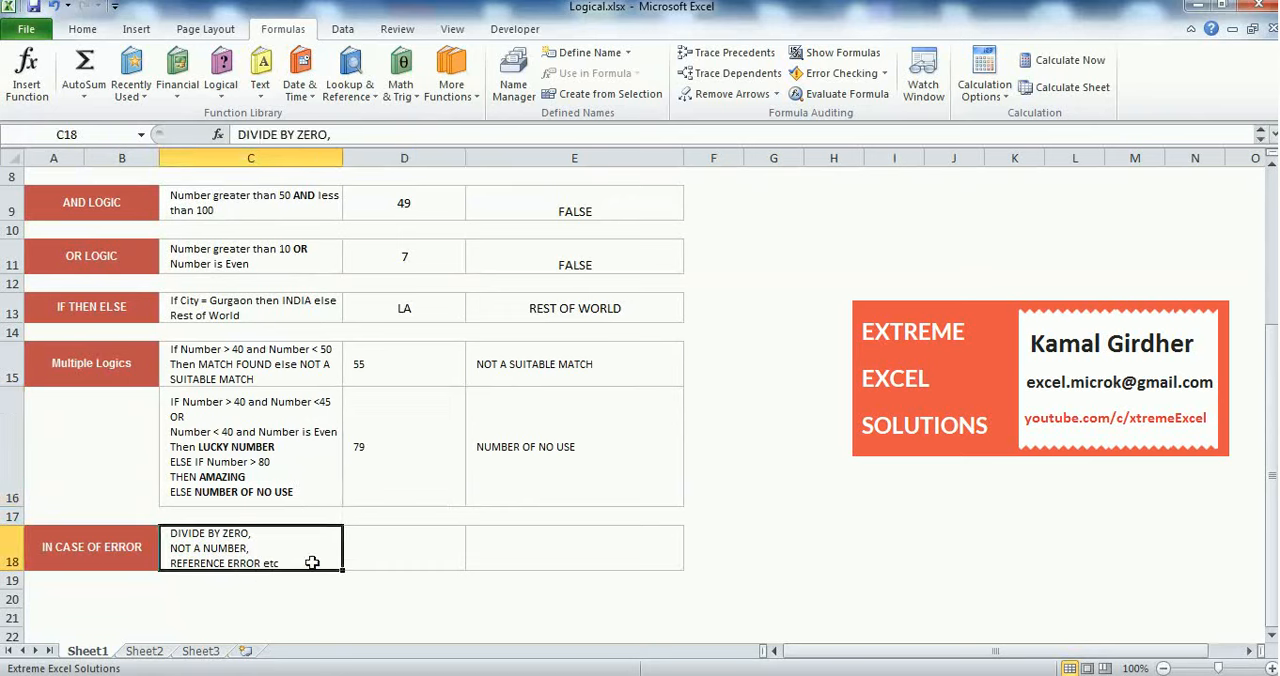
{"action": "left_click", "coordinate": [378, 547]}
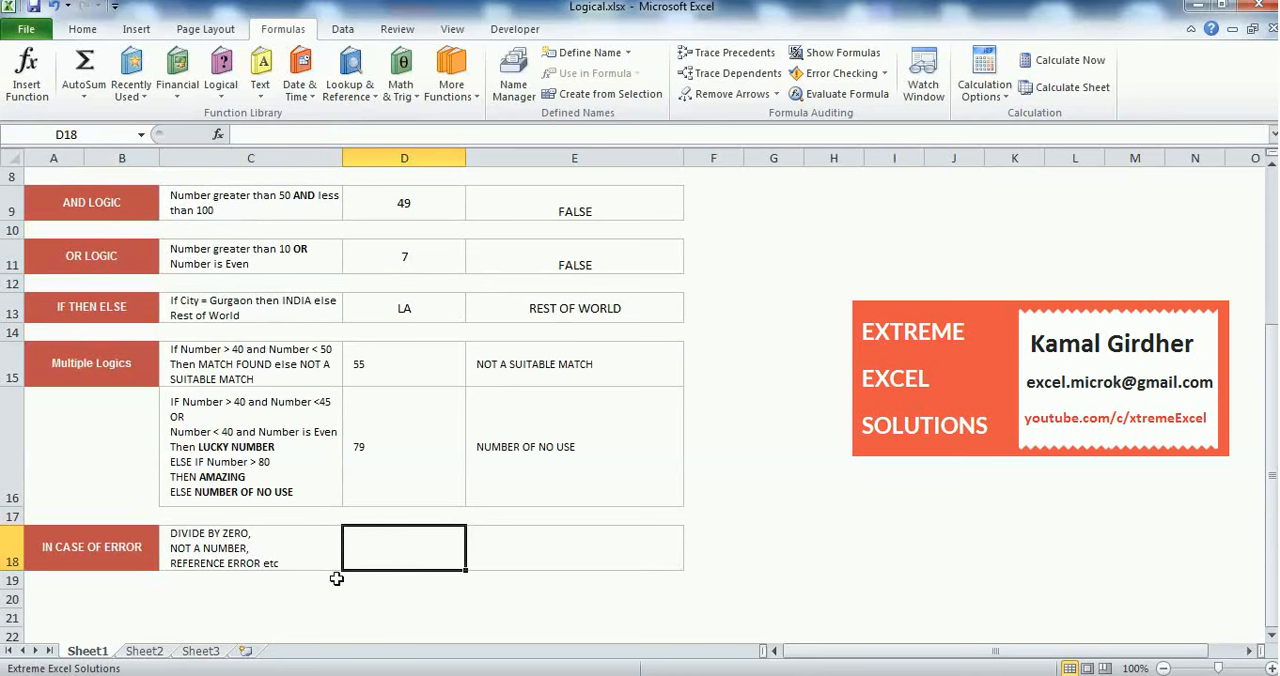
Enter the label "Ist Number" in C20, below the IN CASE OF ERROR row
{"action": "left_click", "coordinate": [298, 584]}
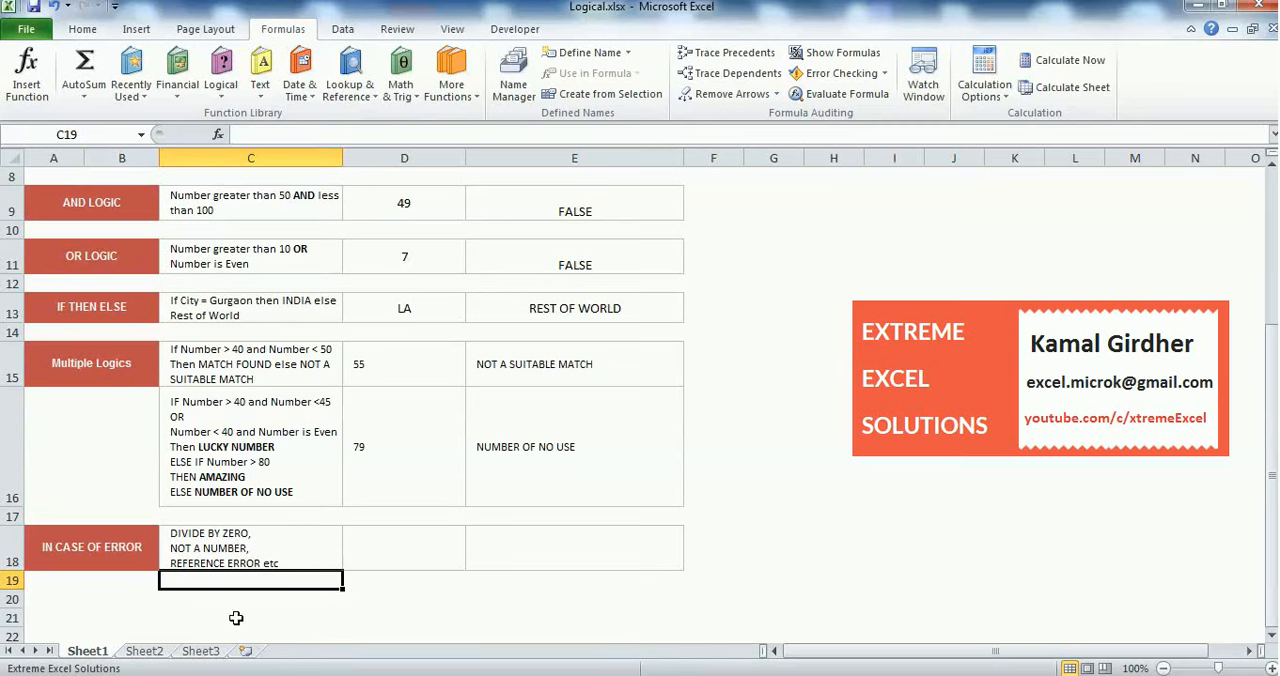
{"action": "left_click", "coordinate": [207, 602]}
{"action": "type", "text": "Is"}
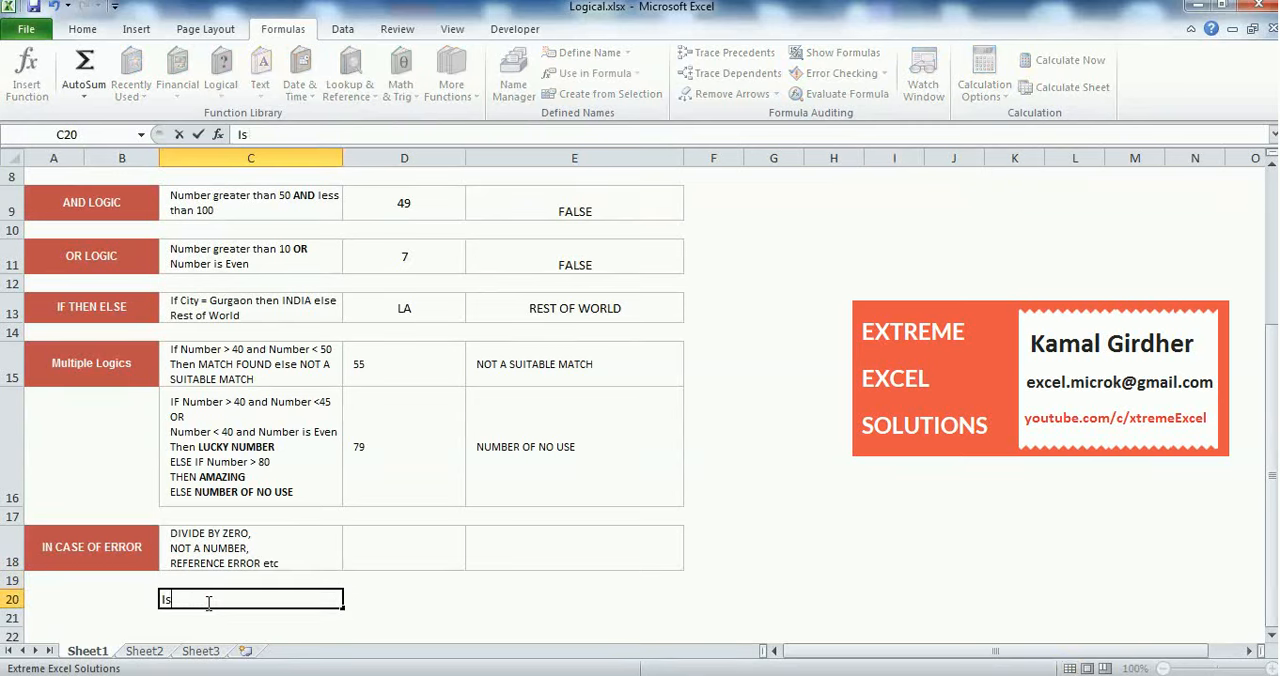
{"action": "type", "text": "t Number"}
{"action": "key", "text": "Return"}
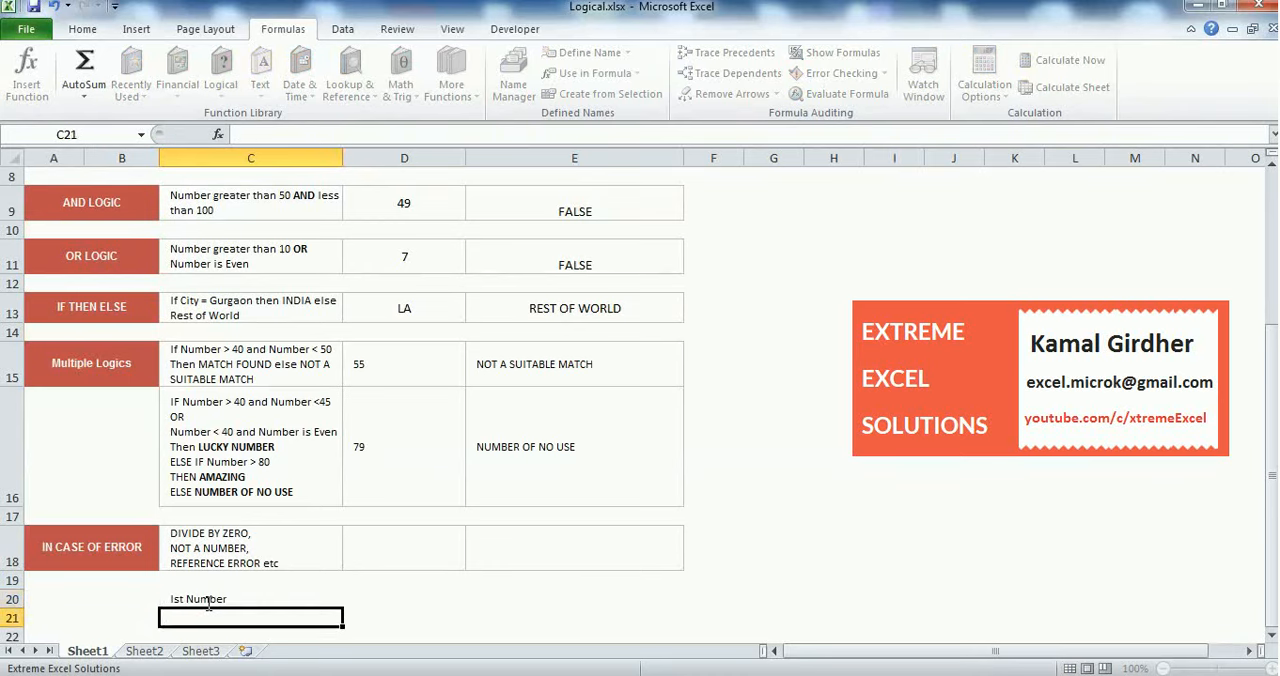
Enter the label "2nd Number" in C21, directly below the "Ist Number" label
{"action": "left_click", "coordinate": [207, 601]}
{"action": "key", "text": "Tab"}
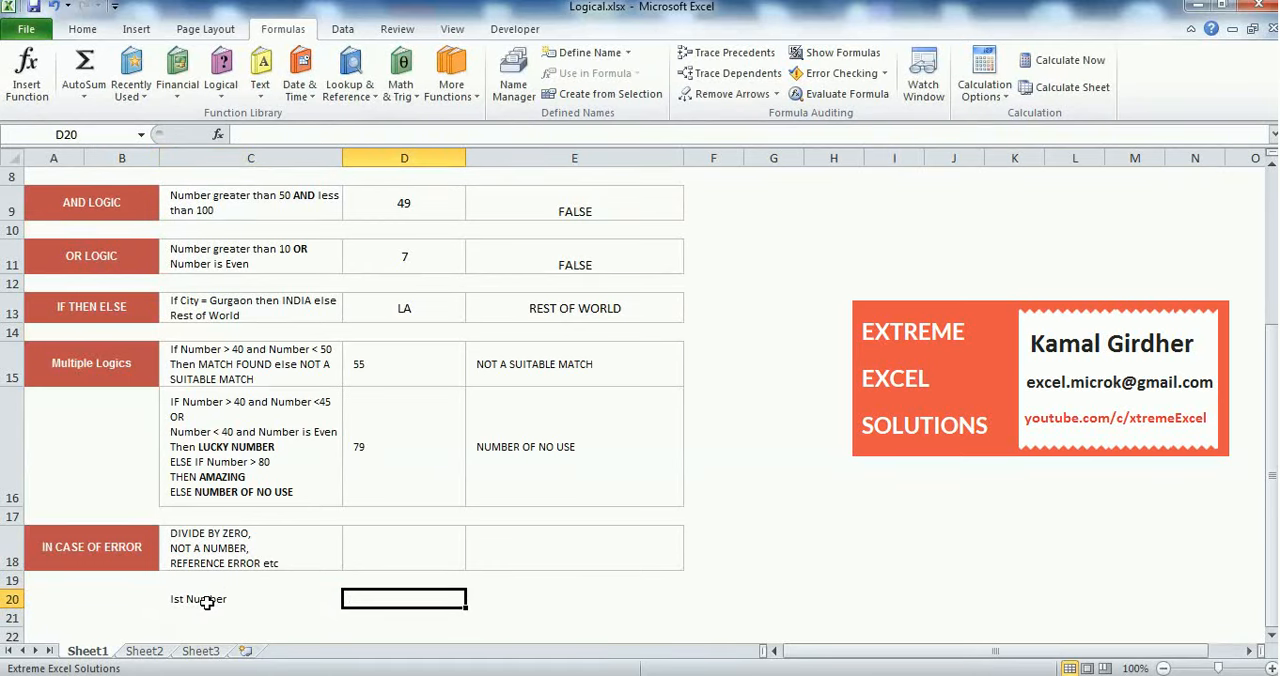
{"action": "key", "text": "Return"}
{"action": "type", "text": "2nd"}
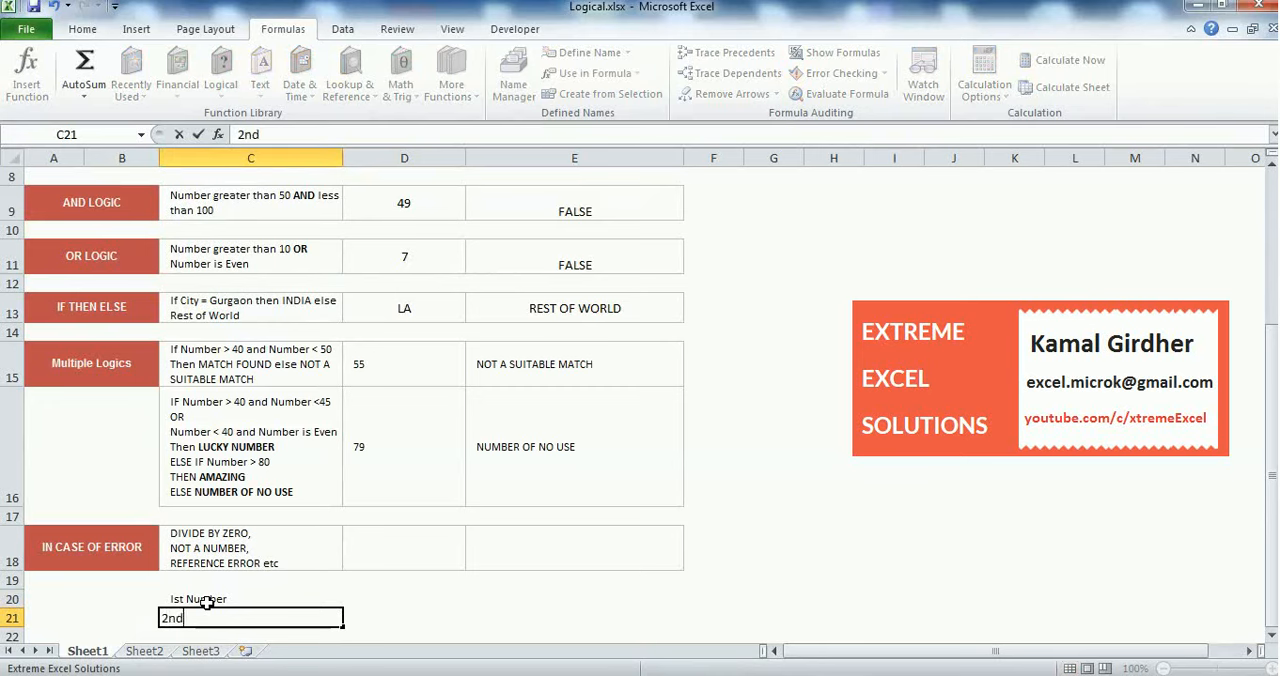
{"action": "type", "text": " Number"}
{"action": "key", "text": "Return"}
Enter 10 as the first number in D20 and 0 as the second number in D21
{"action": "left_click", "coordinate": [205, 600]}
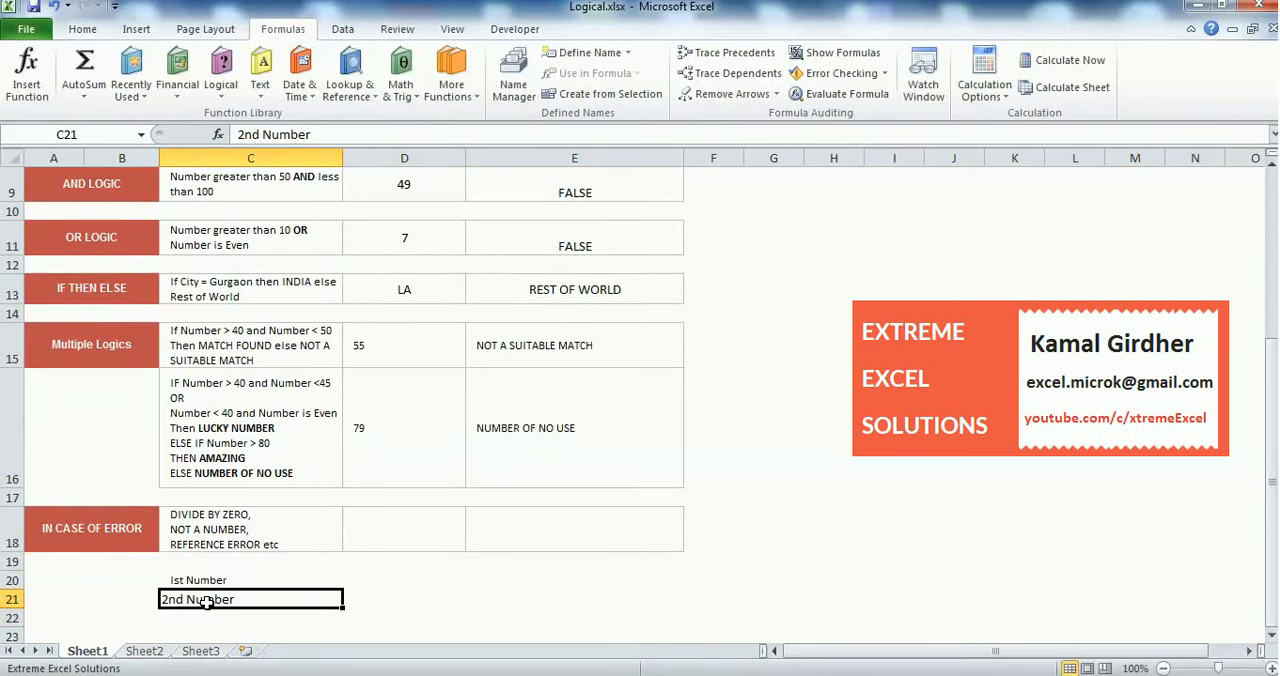
{"action": "key", "text": "Up"}
{"action": "key", "text": "Right"}
{"action": "type", "text": "10"}
{"action": "key", "text": "Up"}
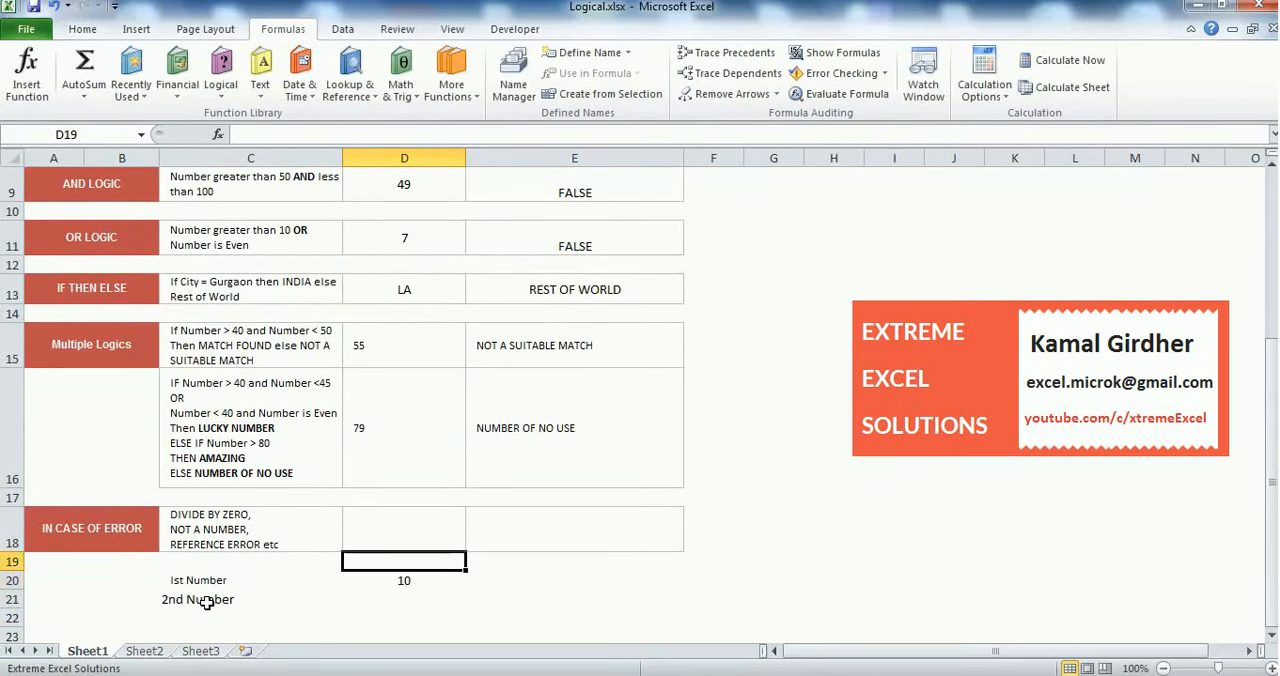
{"action": "key", "text": "Down"}
{"action": "key", "text": "Down"}
{"action": "type", "text": "0"}
{"action": "key", "text": "Return"}
Enter the division formula =D20/D21 in D18 of the IN CASE OF ERROR row
{"action": "key", "text": "Up"}
{"action": "key", "text": "Up"}
{"action": "key", "text": "Up"}
{"action": "key", "text": "Up"}
{"action": "type", "text": "="}
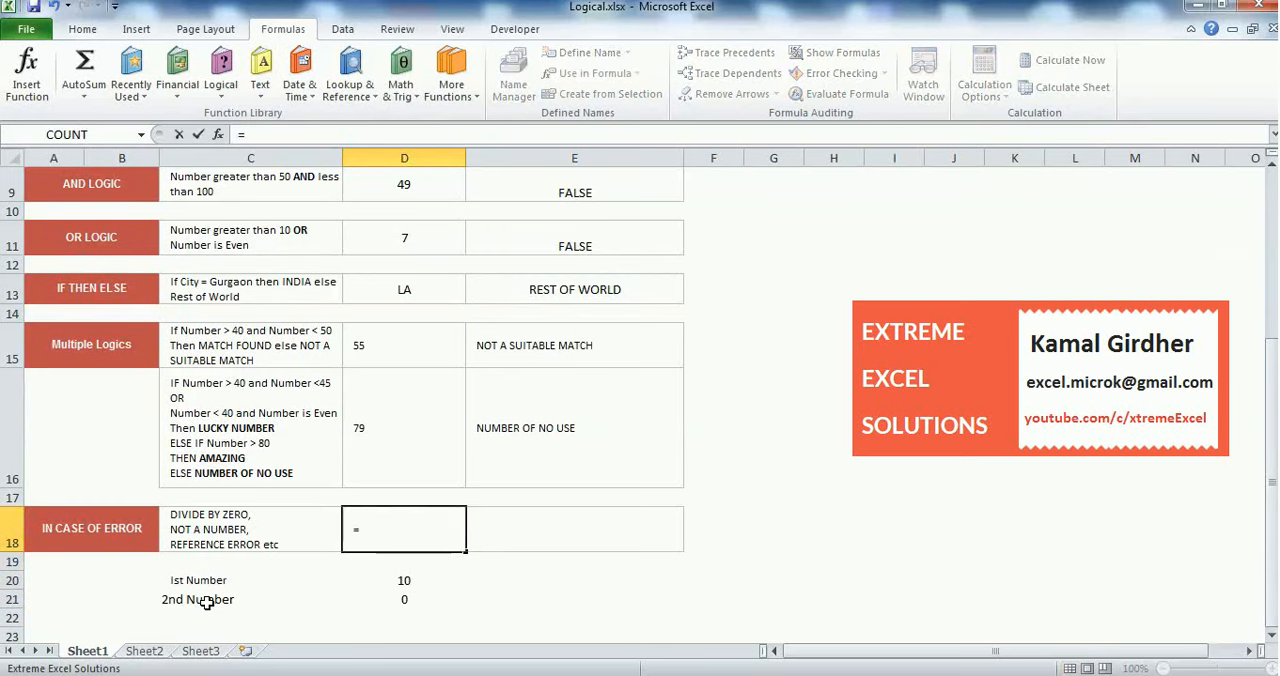
{"action": "left_click", "coordinate": [404, 581]}
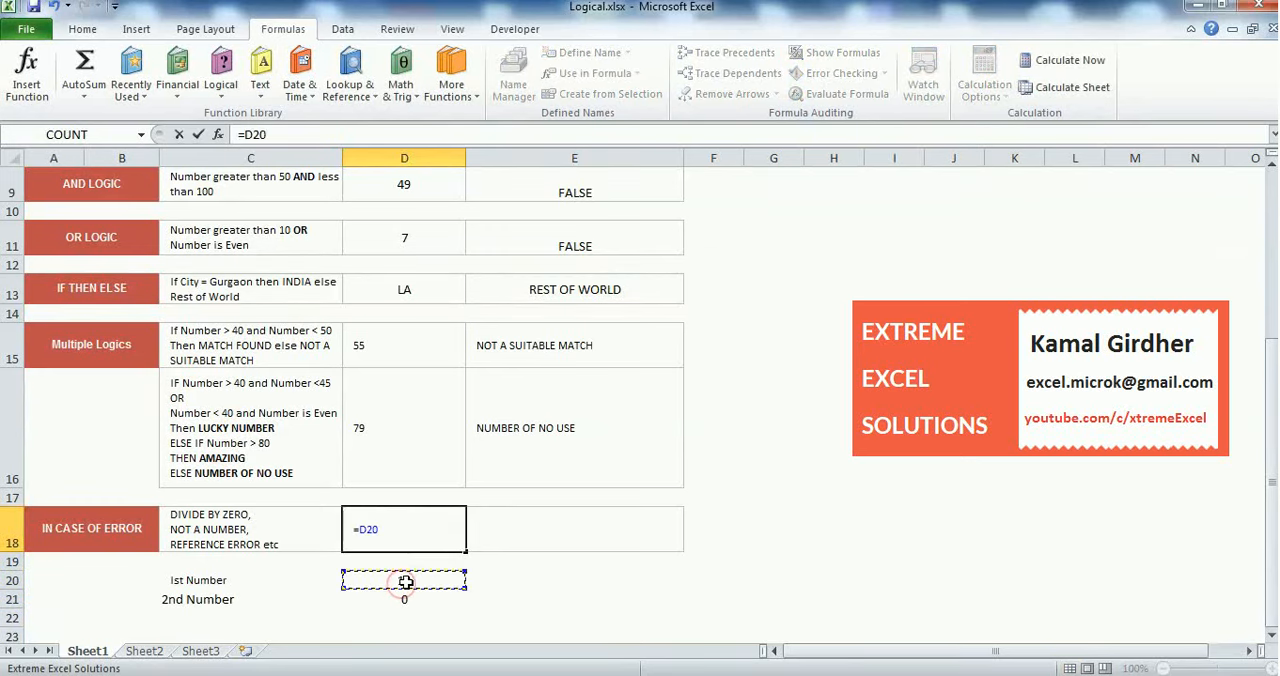
{"action": "type", "text": "/"}
{"action": "left_click", "coordinate": [404, 599]}
{"action": "key", "text": "Return"}
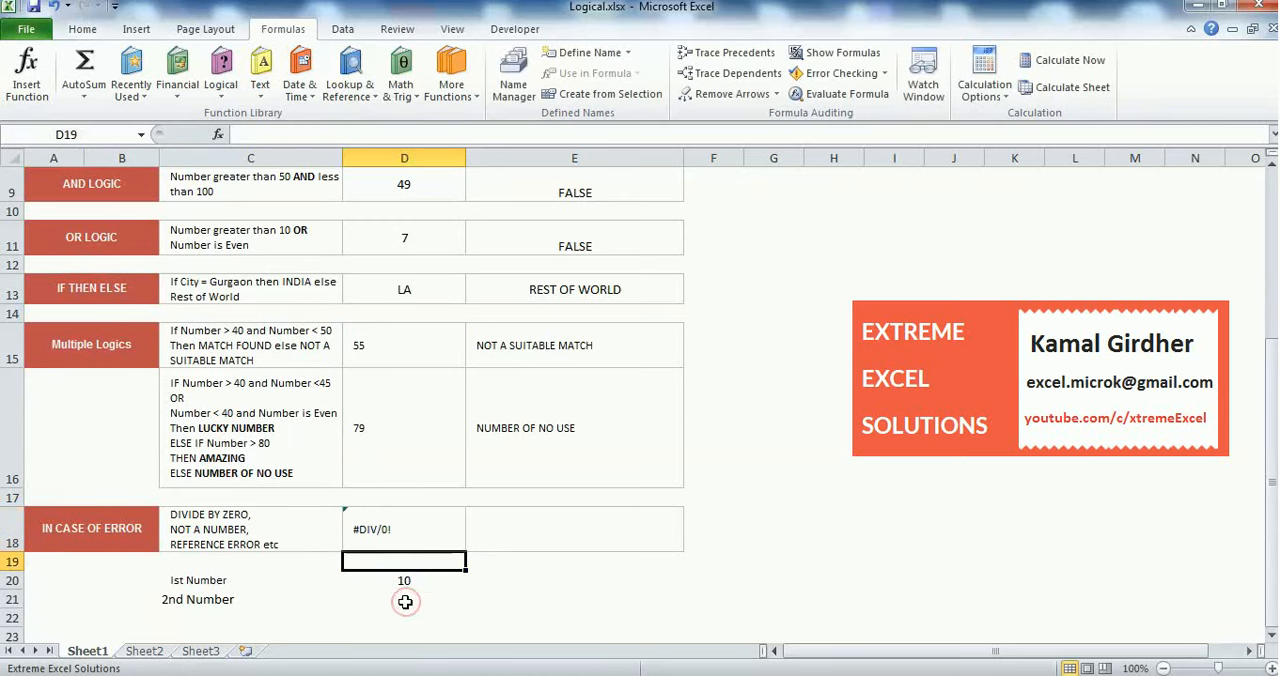
Set the second number in D21 to 100 to test the division with a valid divisor
{"action": "key", "text": "Down"}
{"action": "key", "text": "Down"}
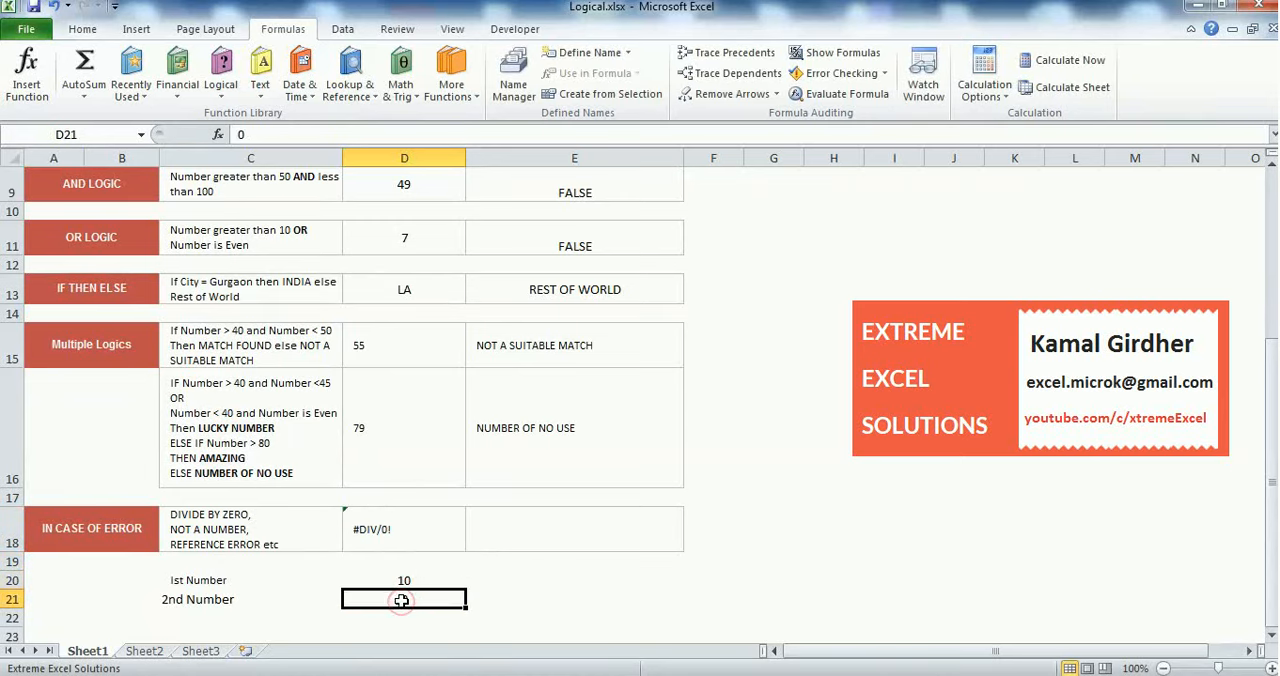
{"action": "type", "text": "100"}
{"action": "key", "text": "Return"}
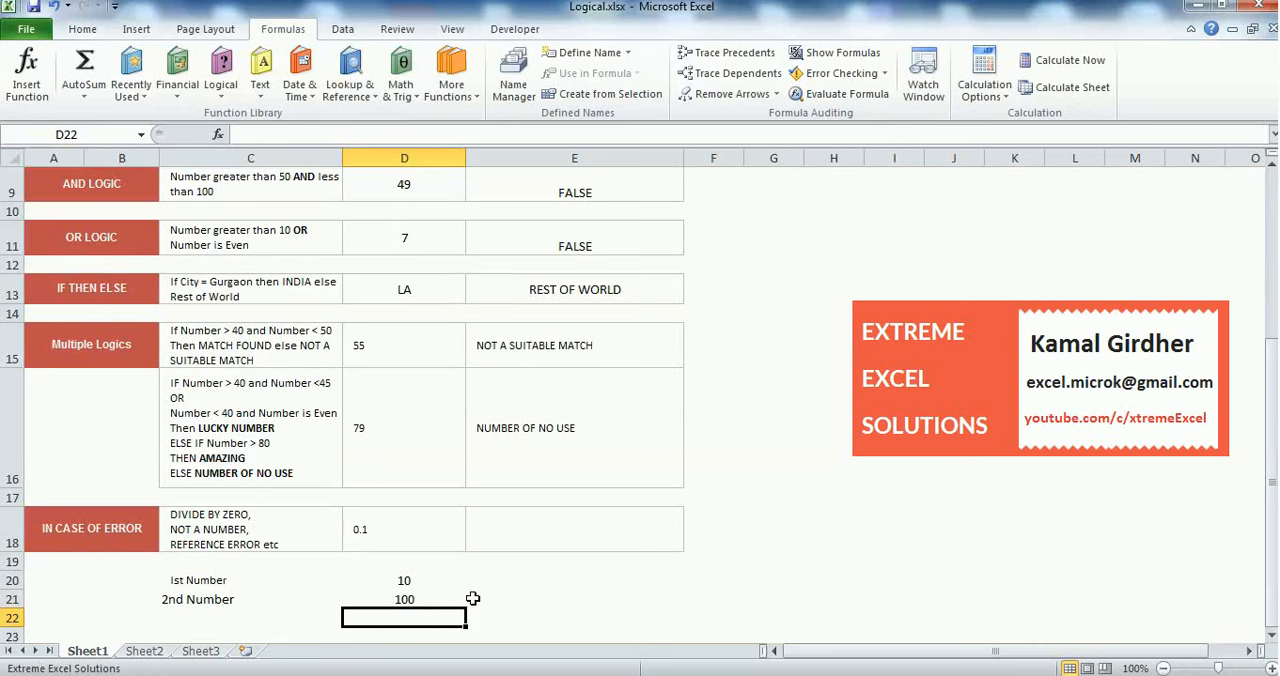
{"action": "left_click", "coordinate": [542, 535]}
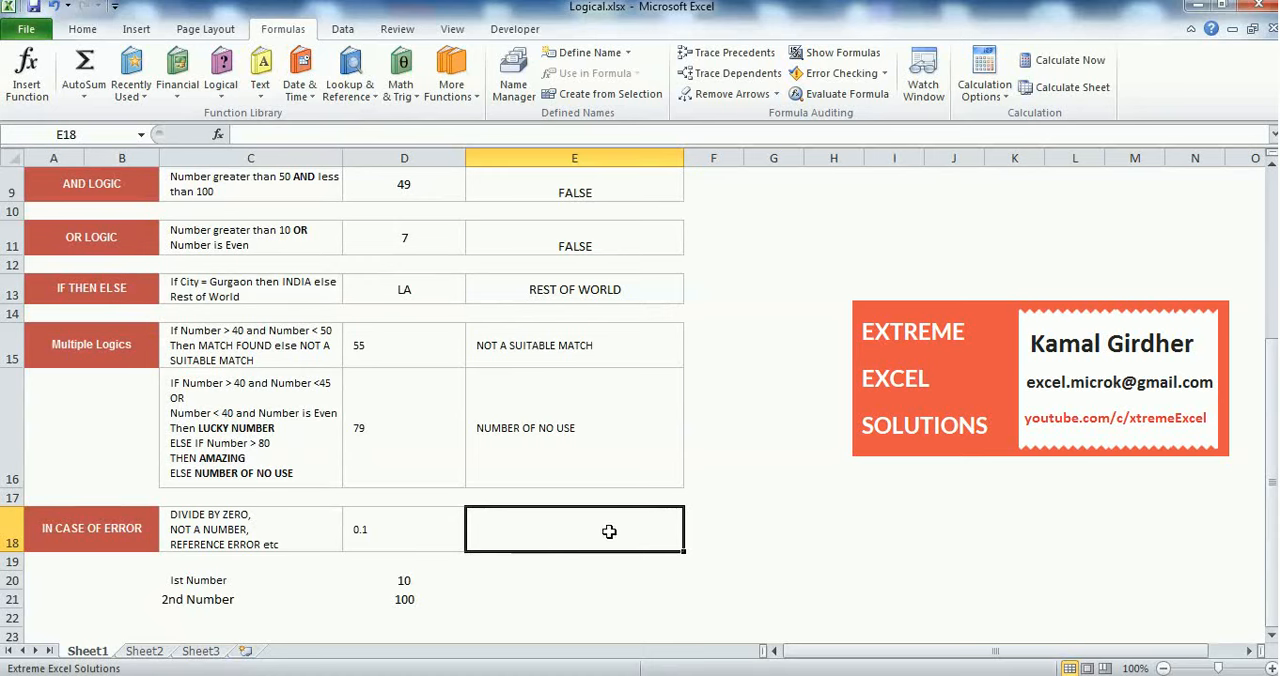
Set the second number in D21 to 0 and check the division formula in D18
{"action": "left_click", "coordinate": [410, 581]}
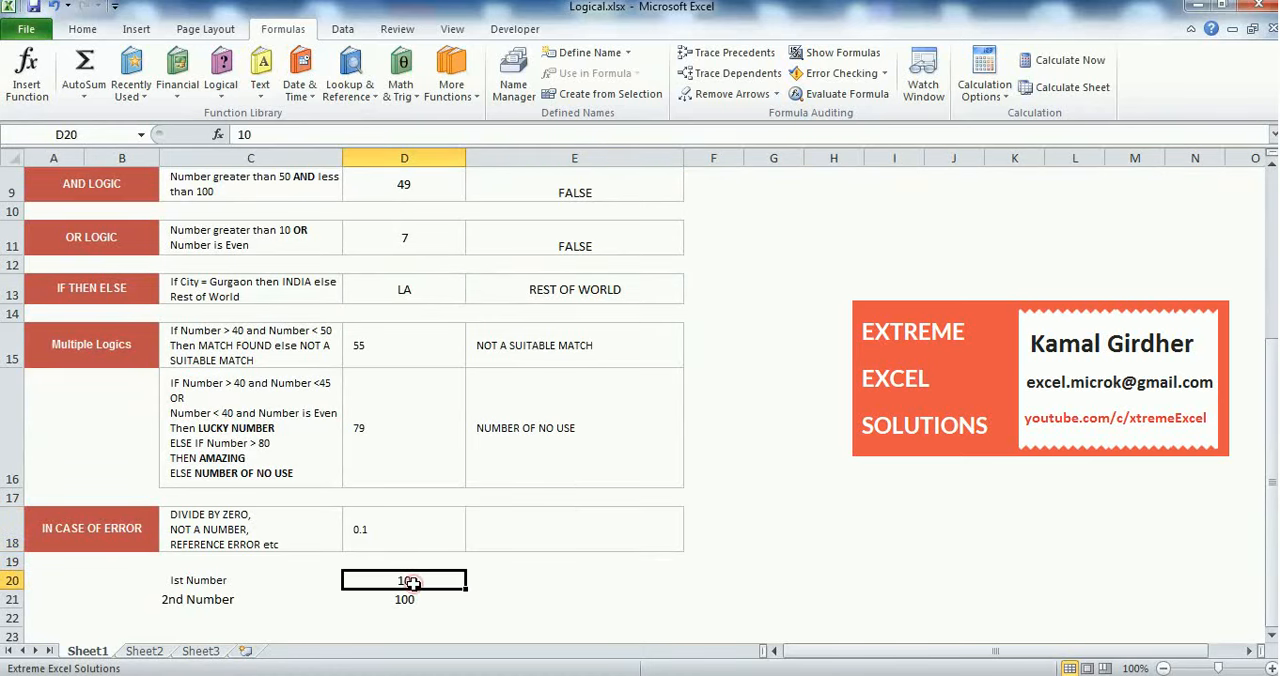
{"action": "left_click", "coordinate": [410, 599]}
{"action": "type", "text": "0"}
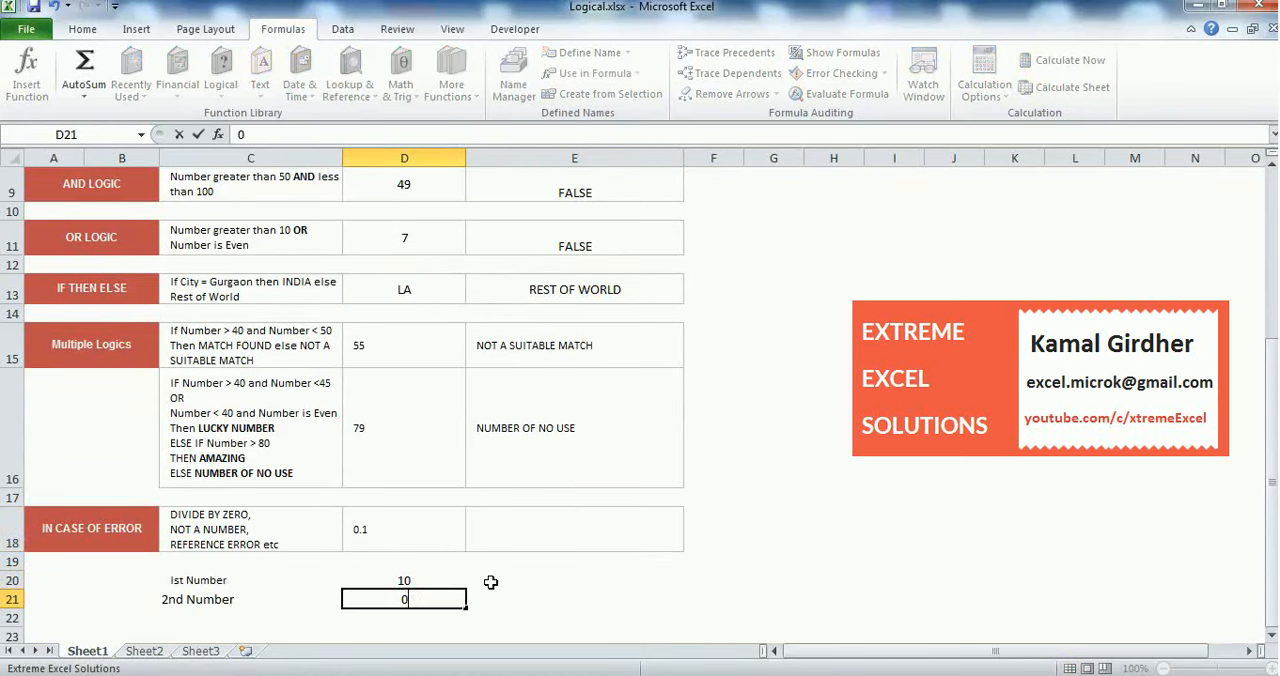
{"action": "key", "text": "Return"}
{"action": "key", "text": "Up"}
{"action": "key", "text": "Up"}
{"action": "key", "text": "Up"}
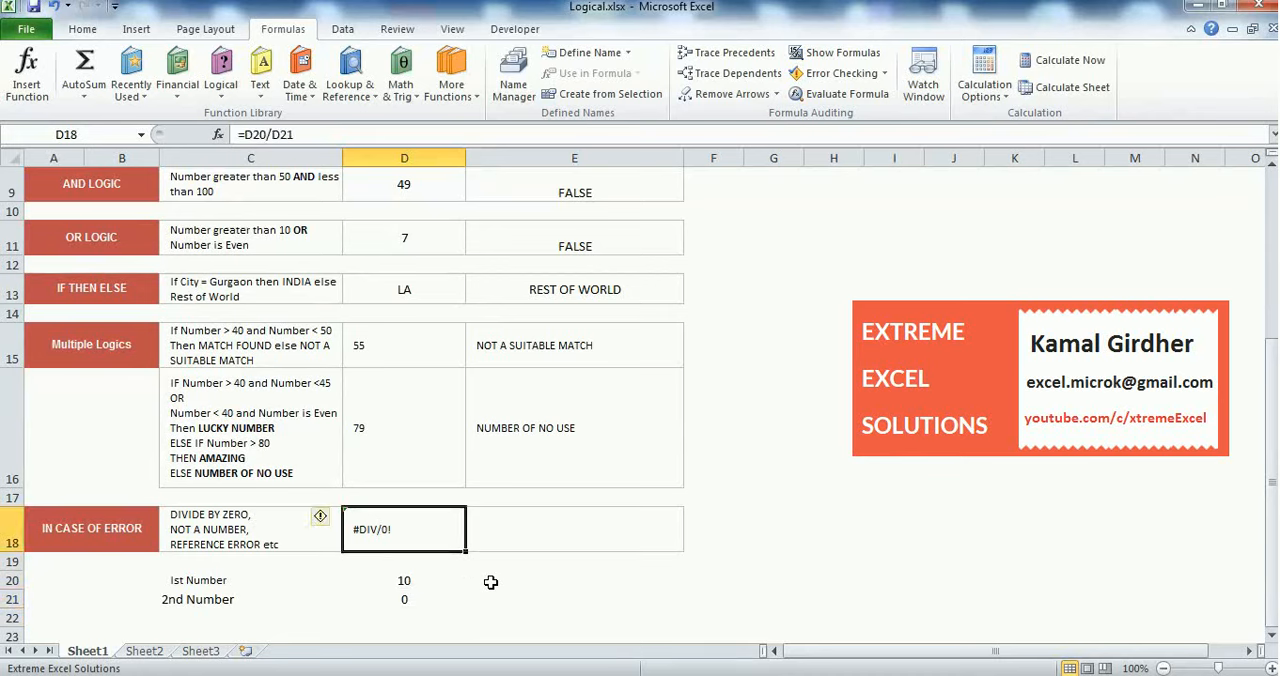
{"action": "left_click", "coordinate": [494, 530]}
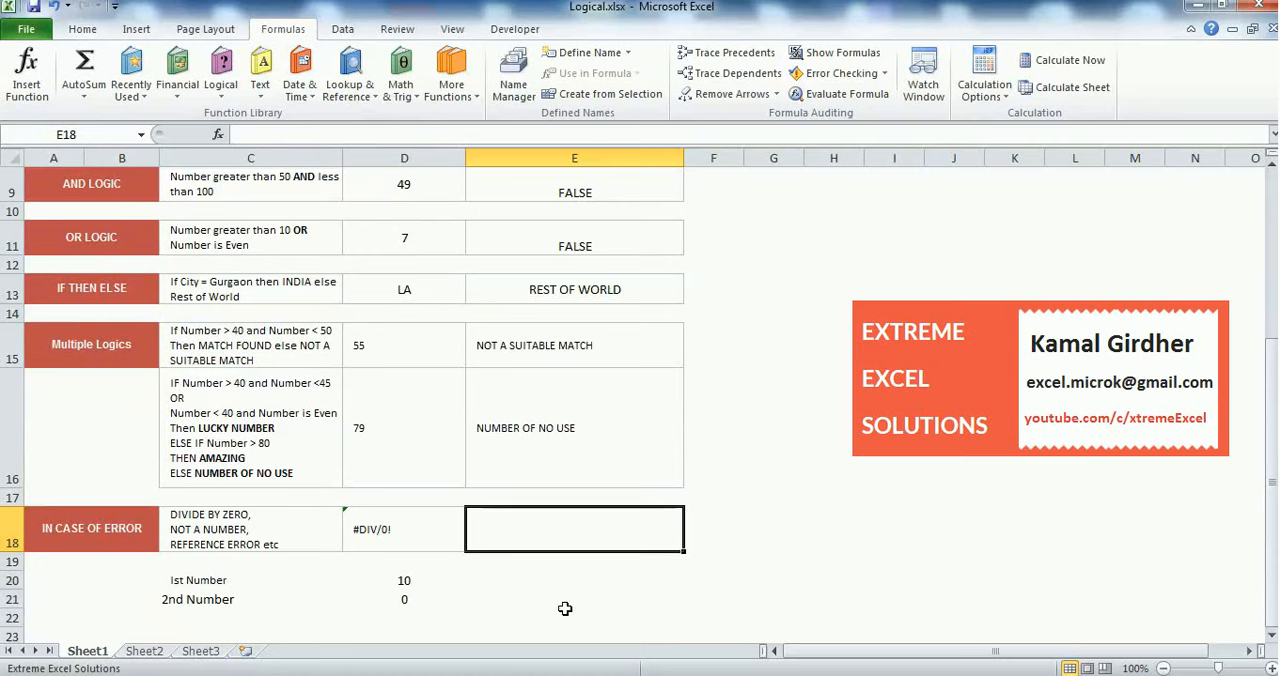
Set the second number in D21 to 5 and review the division in D18 and its two input cells
{"action": "left_click", "coordinate": [419, 594]}
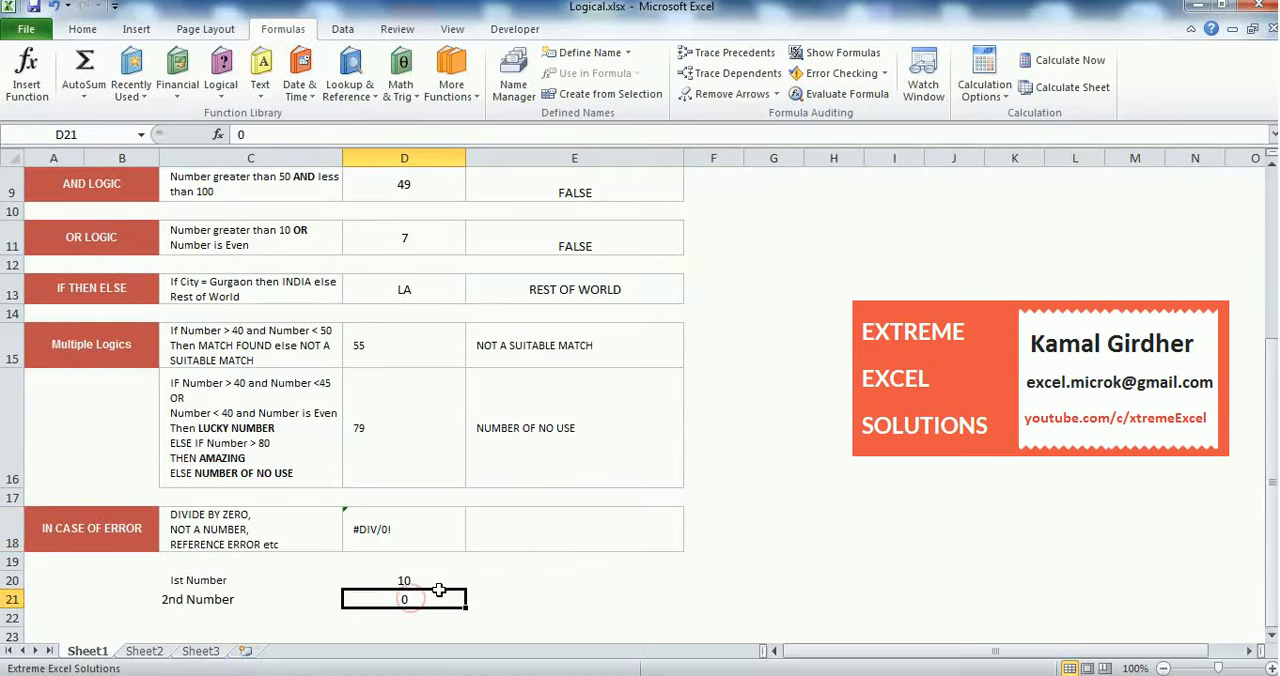
{"action": "type", "text": "5"}
{"action": "key", "text": "Return"}
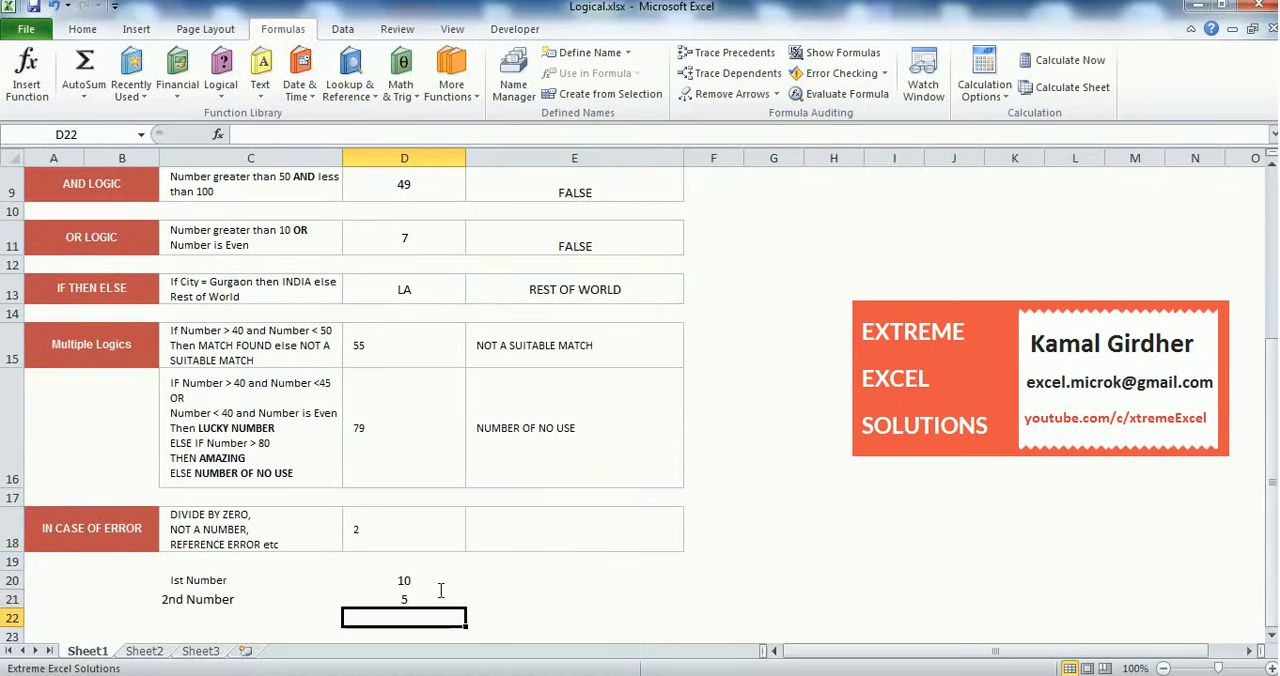
{"action": "left_click", "coordinate": [392, 532]}
{"action": "left_click", "coordinate": [440, 578]}
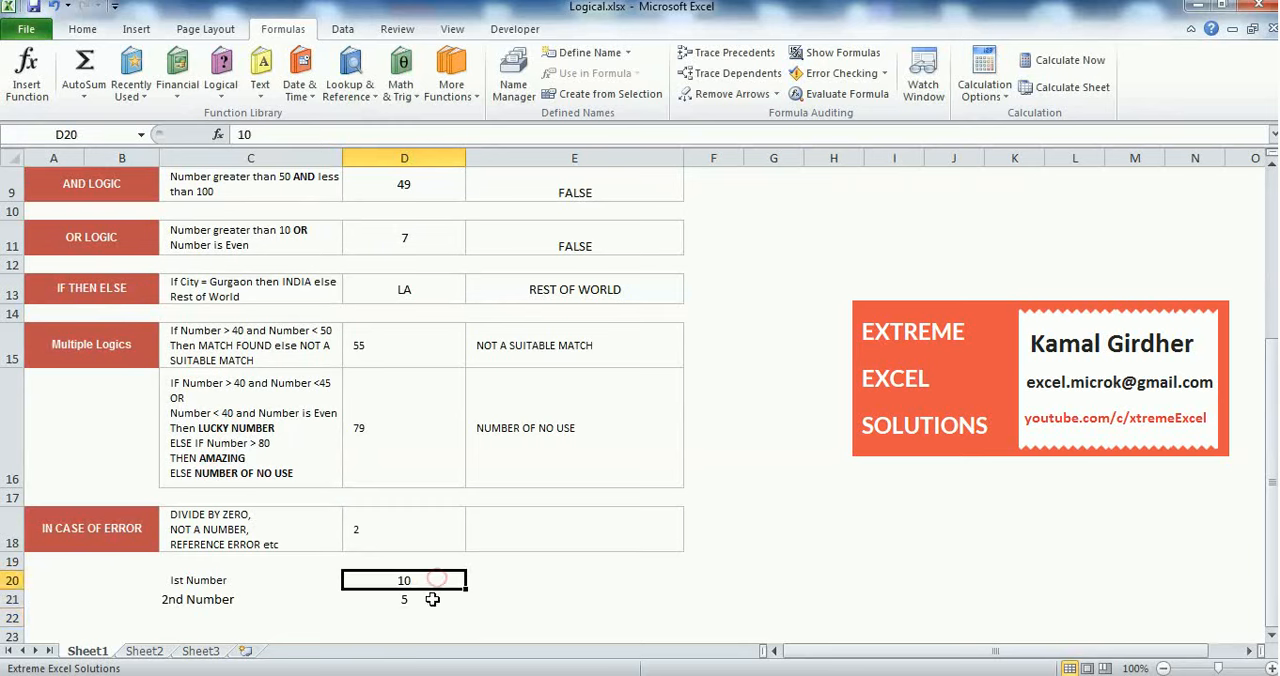
{"action": "left_click", "coordinate": [432, 600]}
Enter the formula =IF(D18>1,"WOW","OH") in E18 to evaluate the division result
{"action": "left_click", "coordinate": [558, 541]}
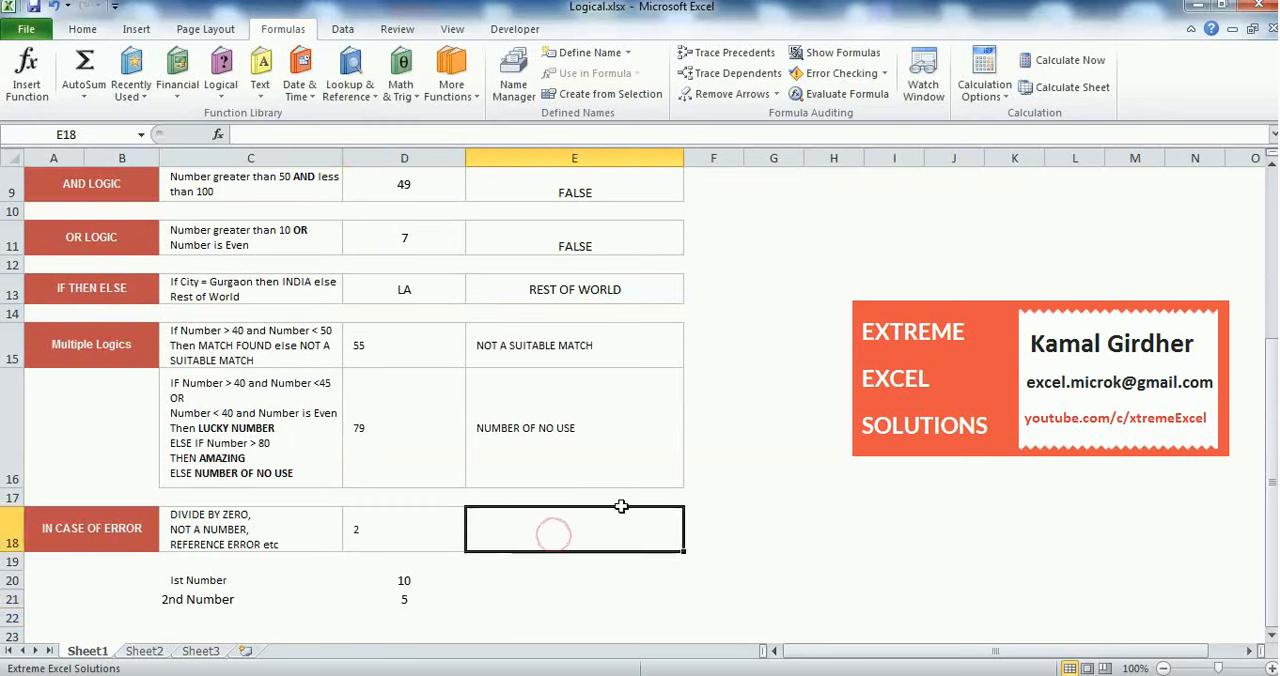
{"action": "type", "text": "=IF("}
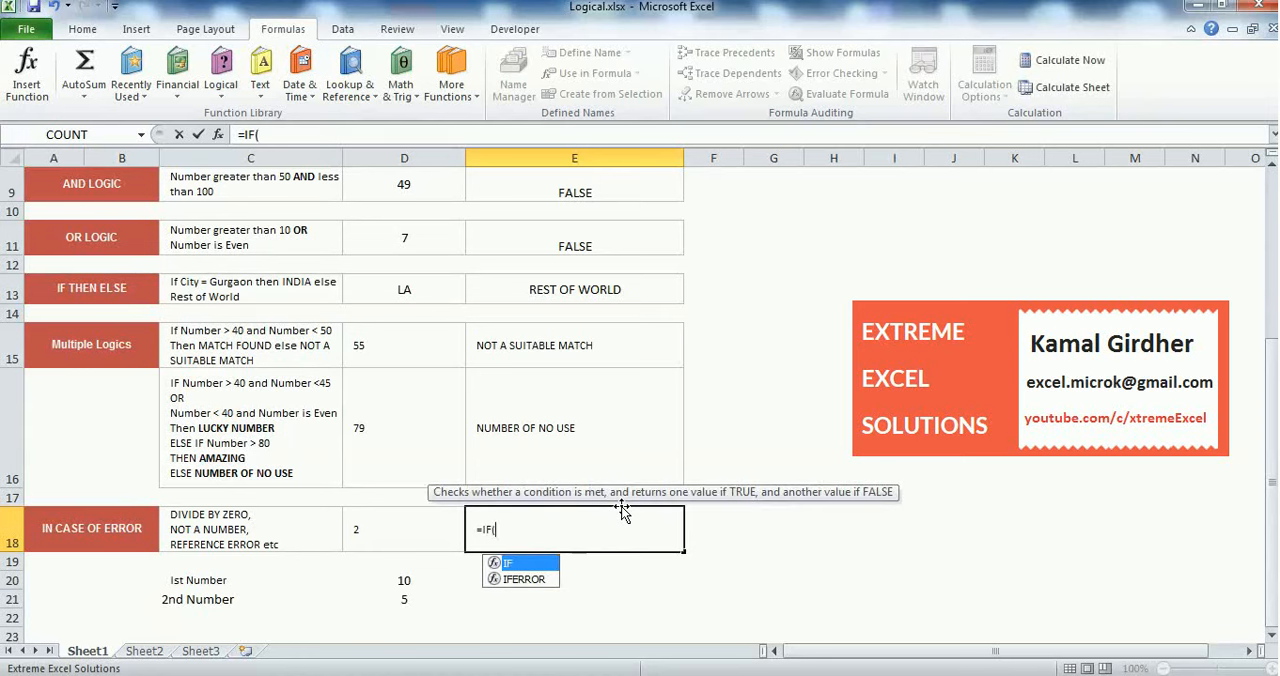
{"action": "left_click", "coordinate": [428, 532]}
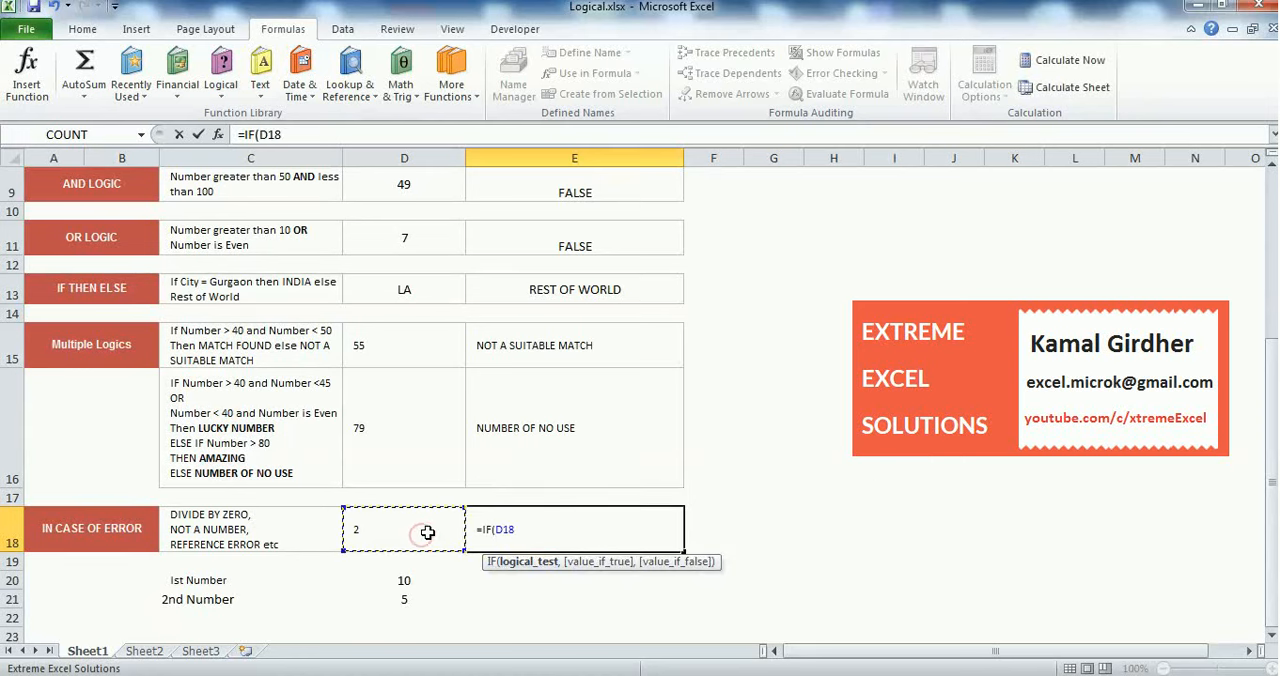
{"action": "type", "text": ">1,"}
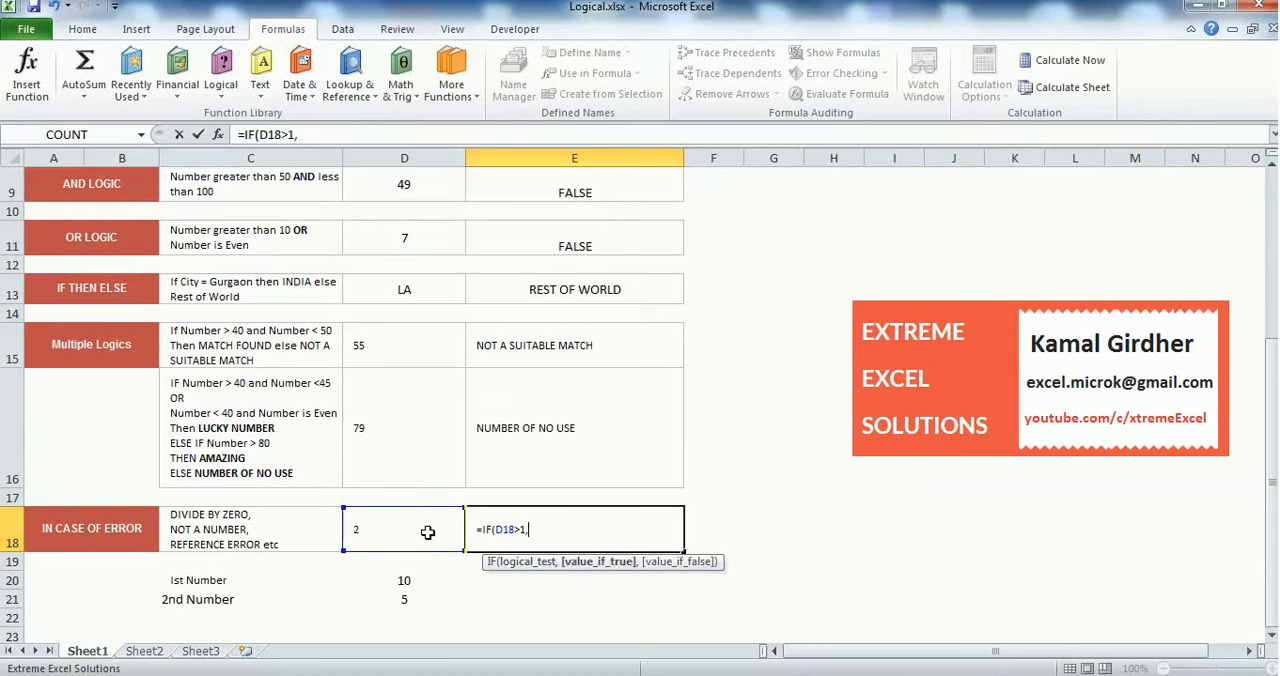
{"action": "type", "text": "\"WOW\",\"OH"}
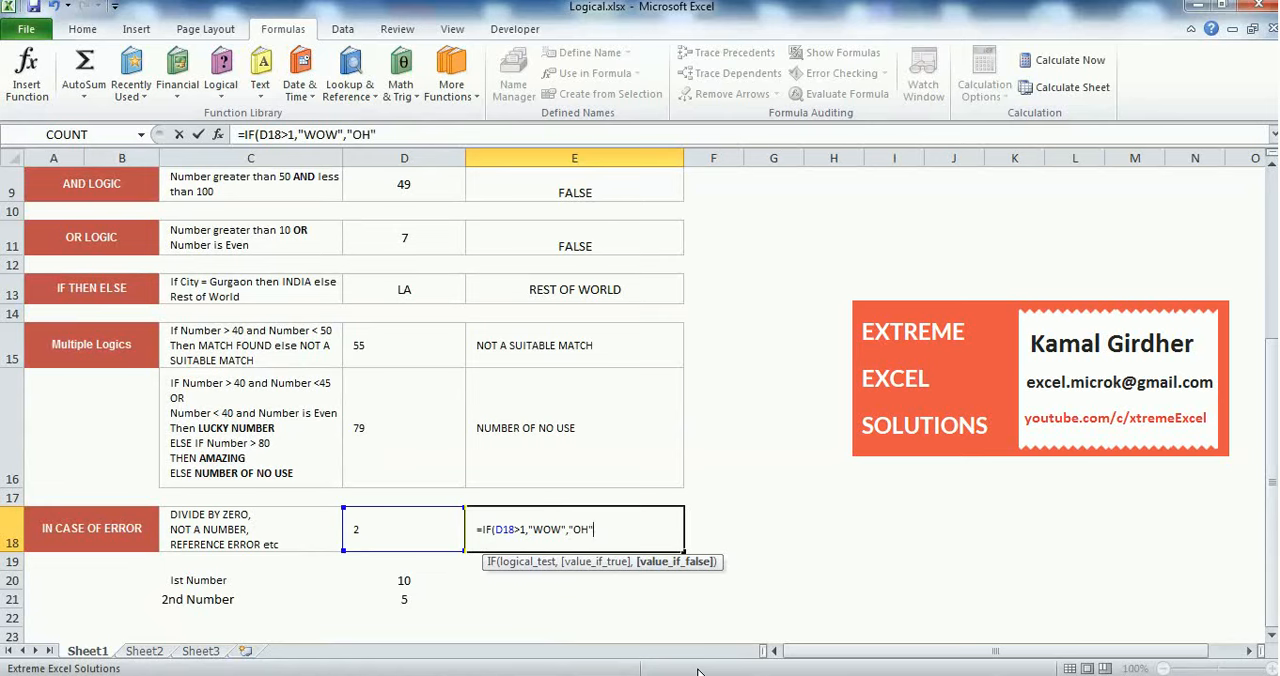
{"action": "key", "text": "Return"}
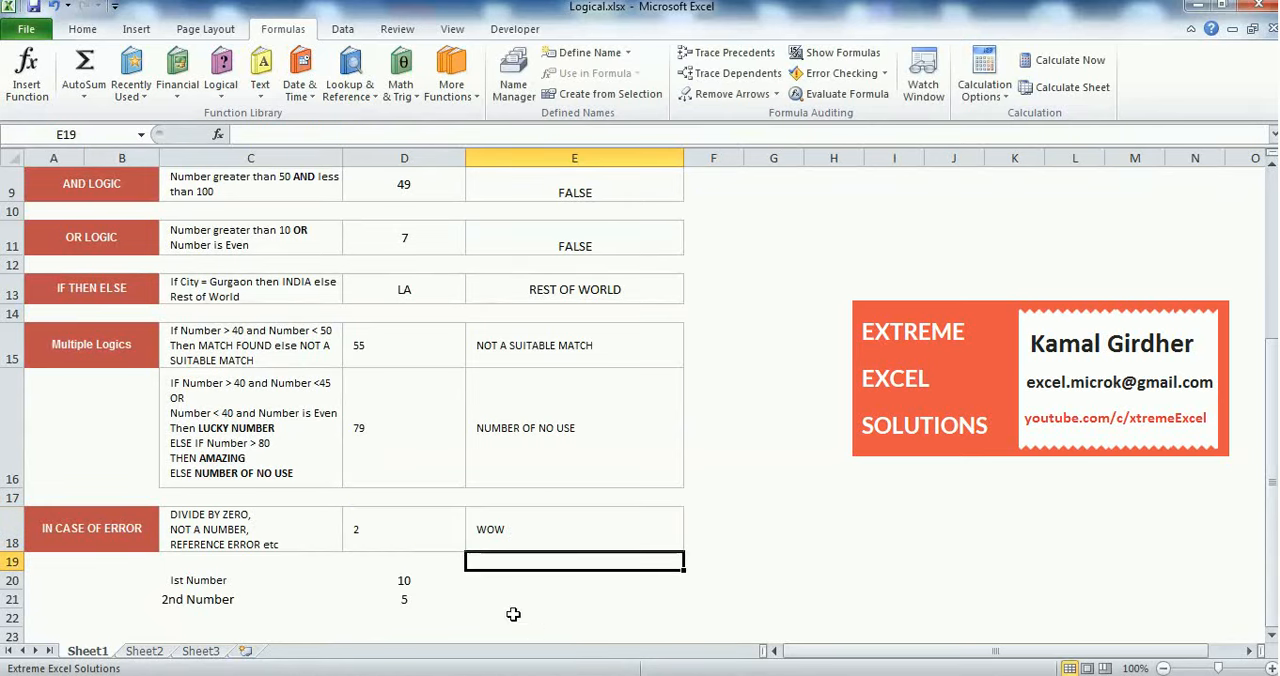
Check the formulas in D18 and E18, and set D21 to 100 to test the IF with a quotient below 1
{"action": "left_click", "coordinate": [429, 535]}
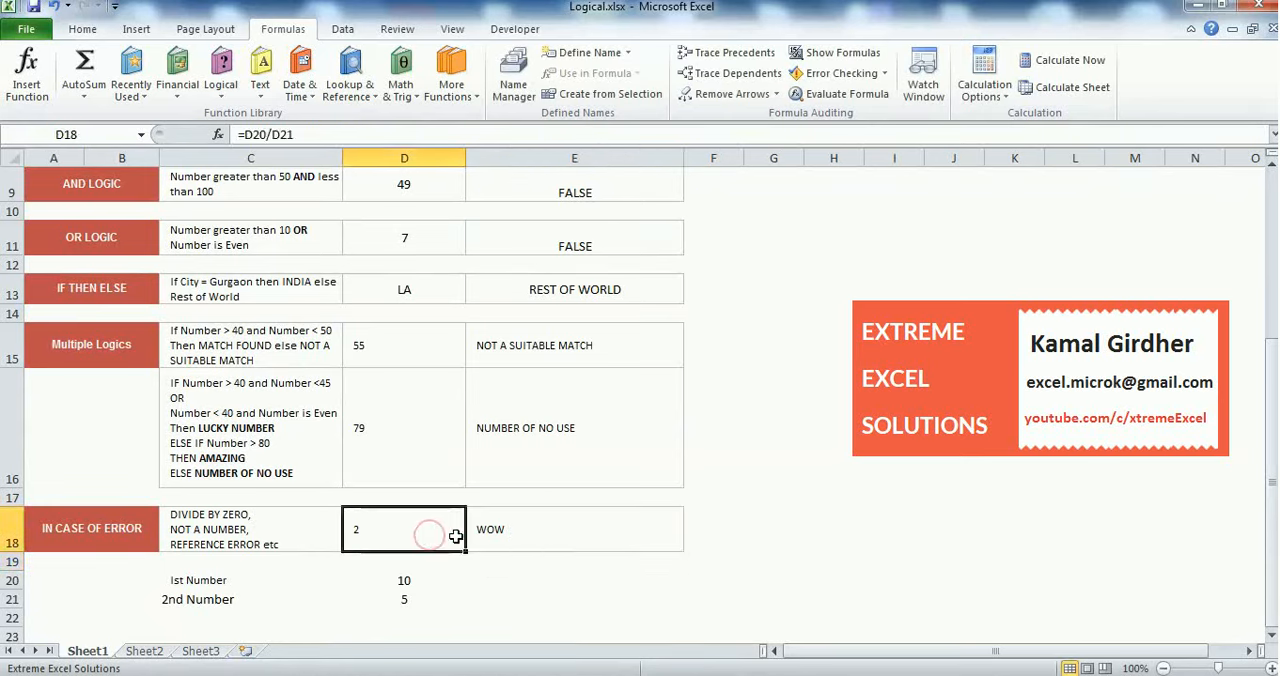
{"action": "left_click", "coordinate": [490, 533]}
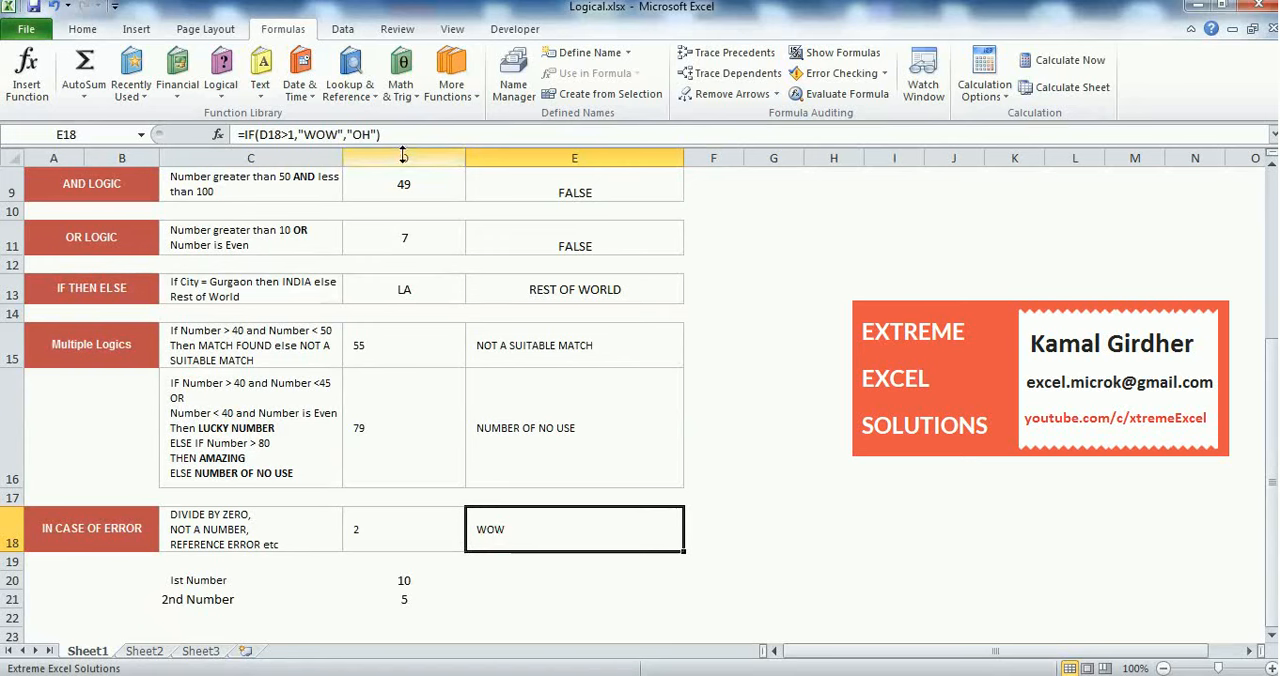
{"action": "left_click", "coordinate": [414, 601]}
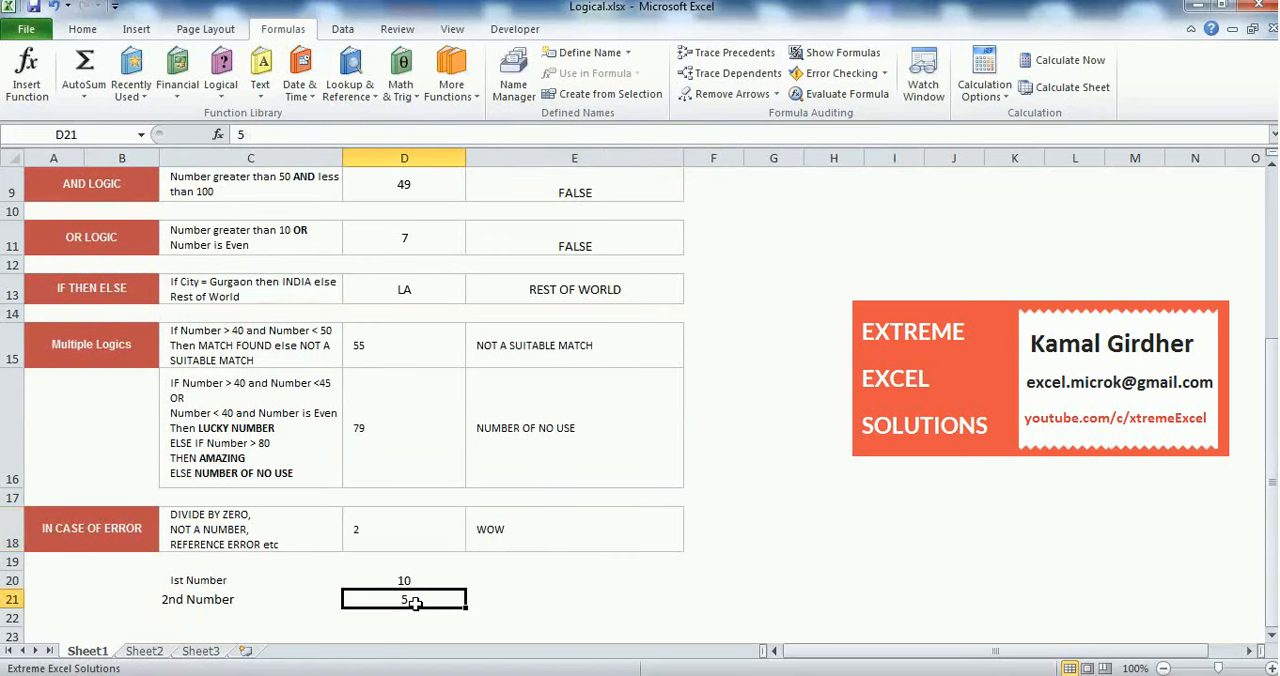
{"action": "type", "text": "100"}
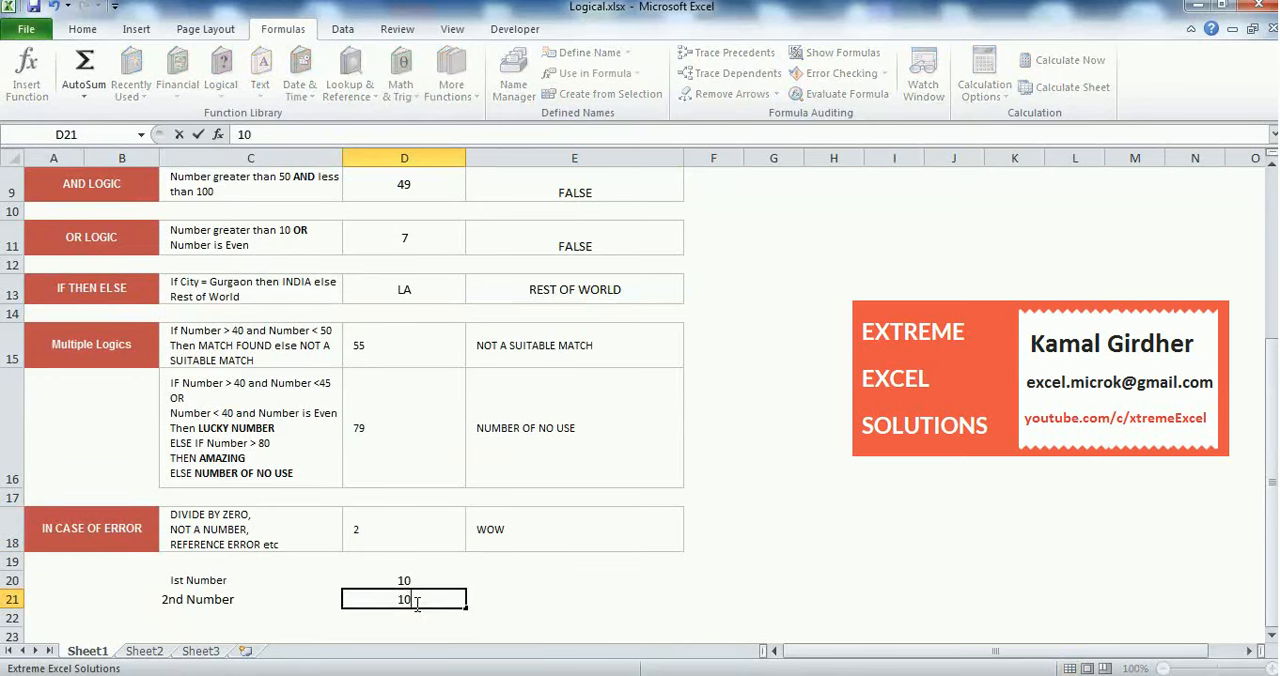
{"action": "key", "text": "Return"}
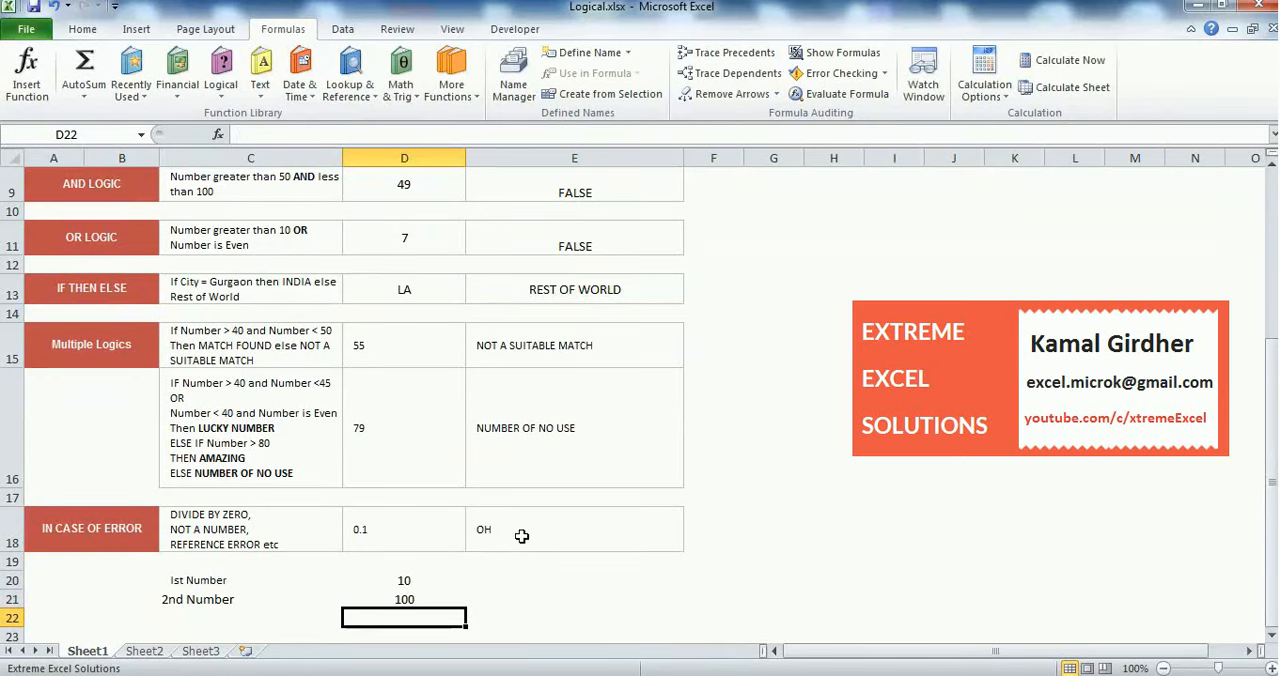
Set the second number in D21 to 0 and inspect how E18 and D18 handle division by zero
{"action": "left_click", "coordinate": [432, 596]}
{"action": "type", "text": "0"}
{"action": "key", "text": "Return"}
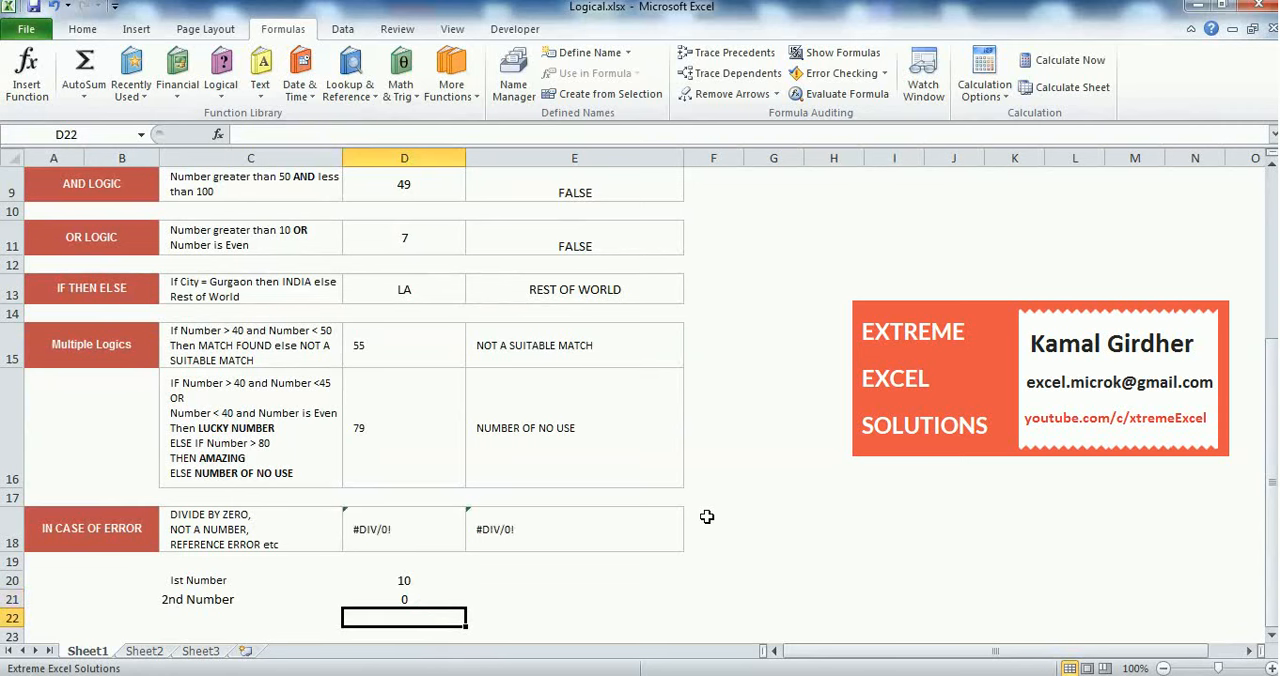
{"action": "left_click", "coordinate": [562, 540]}
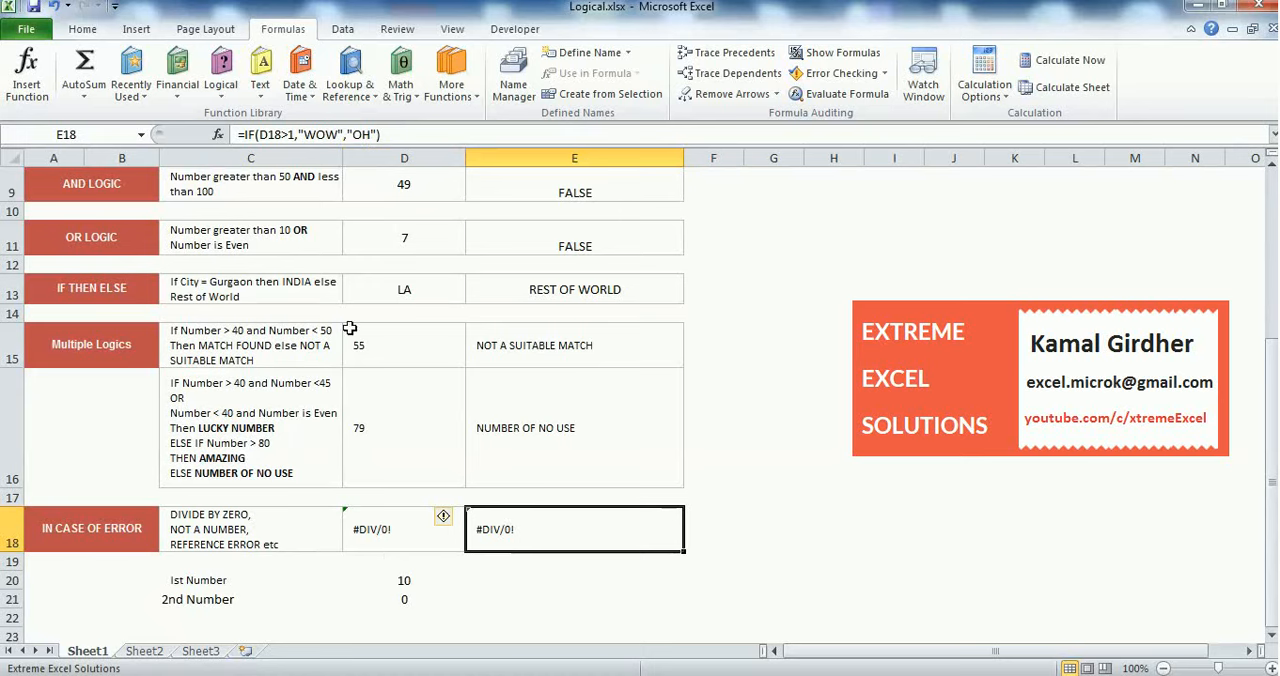
{"action": "left_click", "coordinate": [412, 535]}
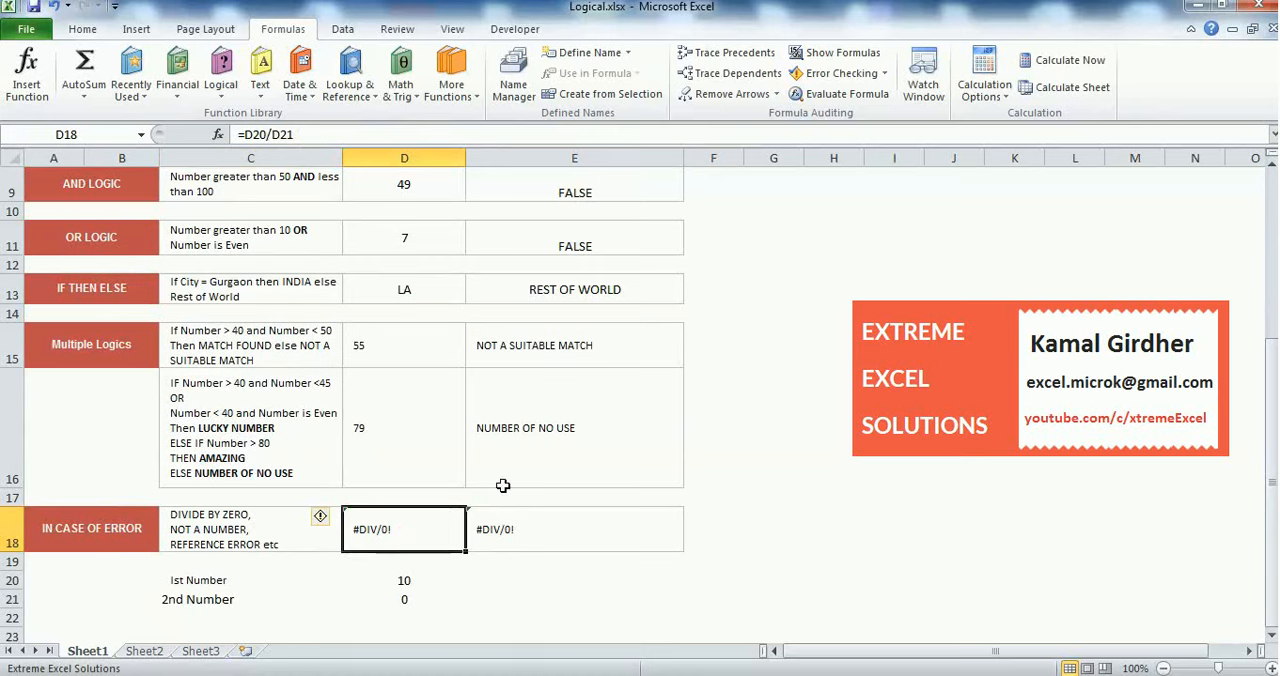
Wrap the formula in E18 in IFERROR, keeping IF(D18>1,"WOW","OH") as its value argument
{"action": "left_click", "coordinate": [506, 530]}
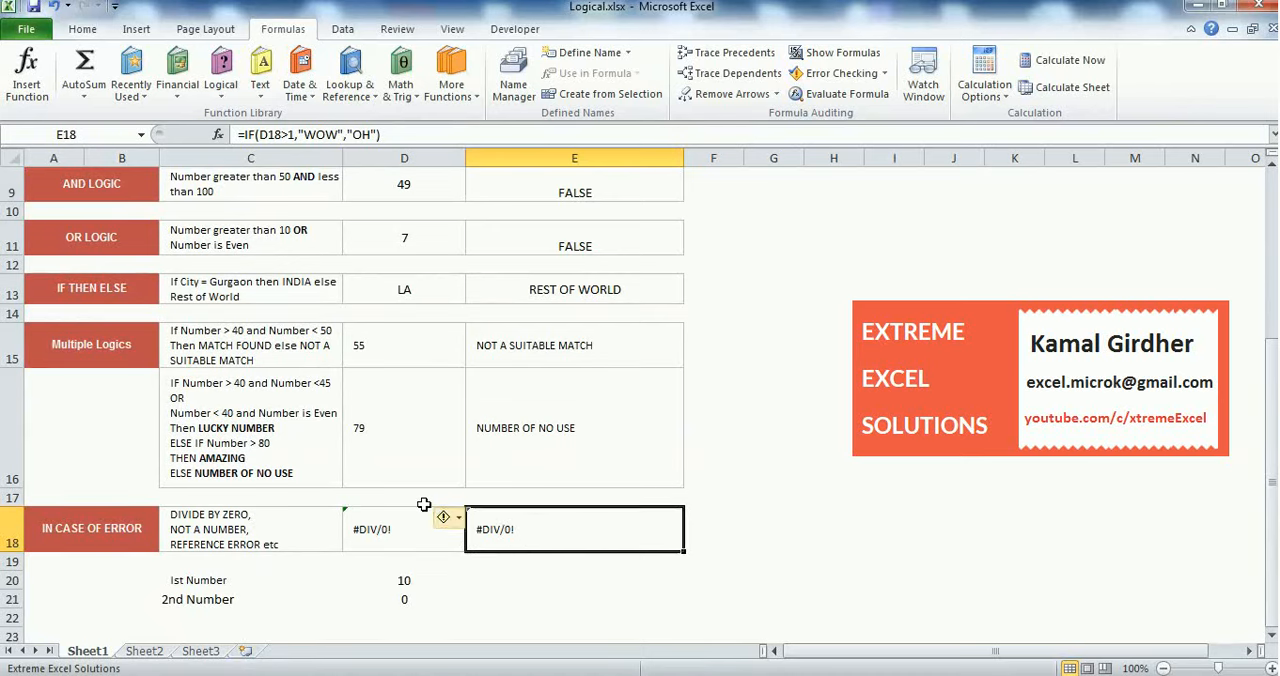
{"action": "left_click", "coordinate": [249, 134]}
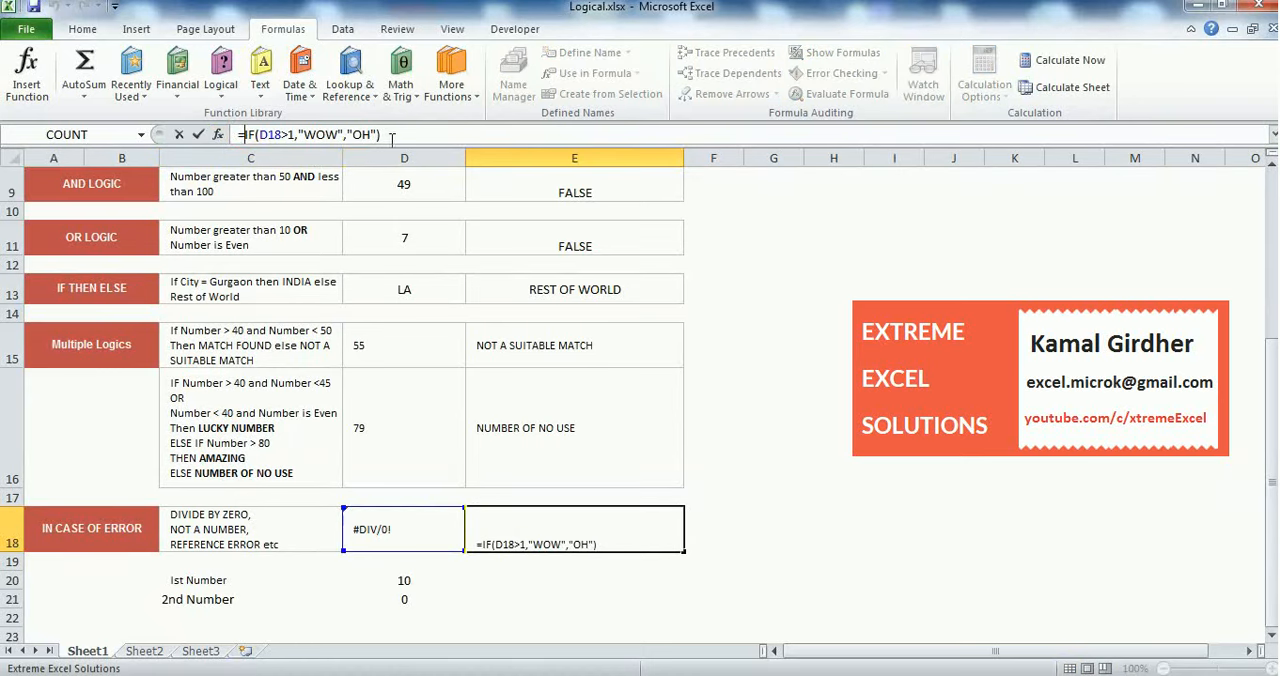
{"action": "left_click_drag", "start_coordinate": [391, 137], "coordinate": [246, 144]}
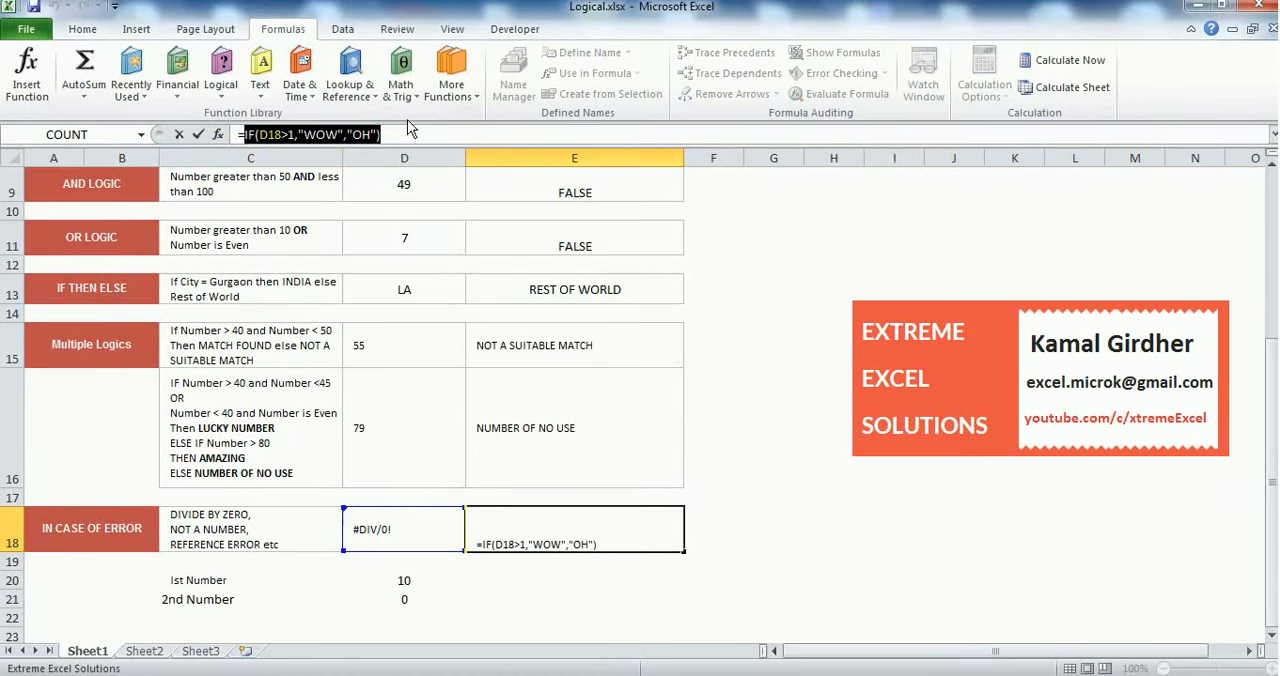
{"action": "key", "text": "BackSpace"}
{"action": "type", "text": "I"}
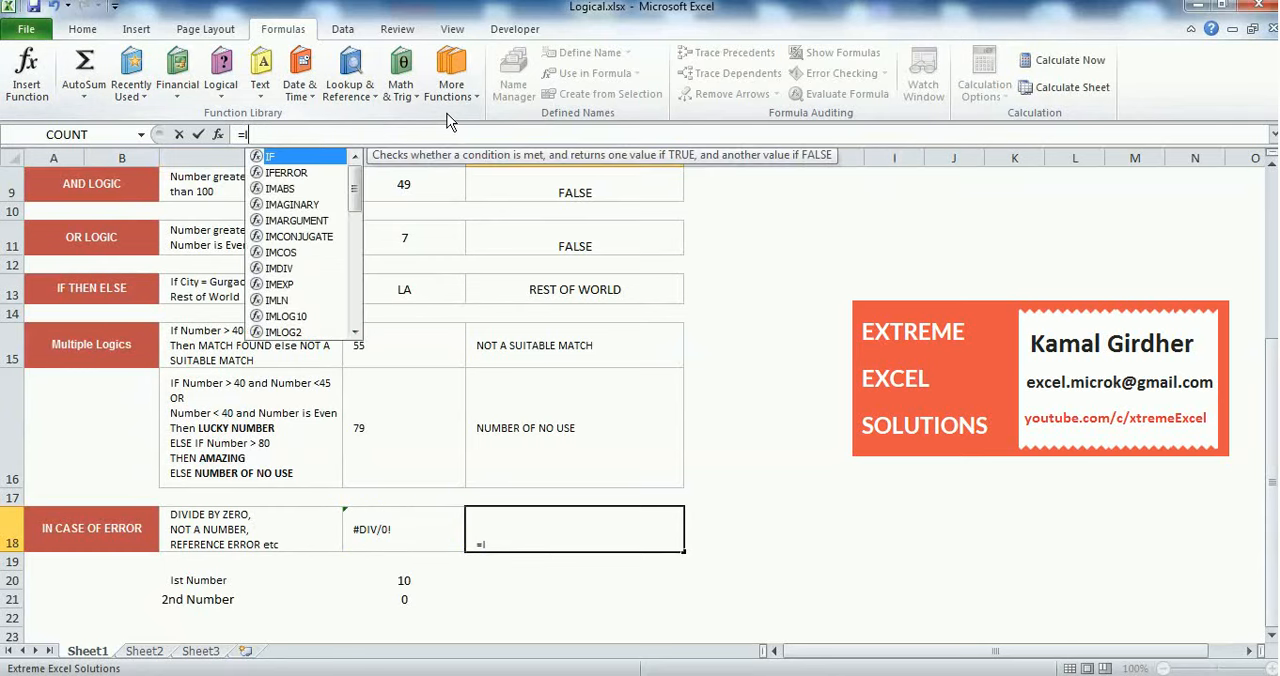
{"action": "type", "text": "FERROR"}
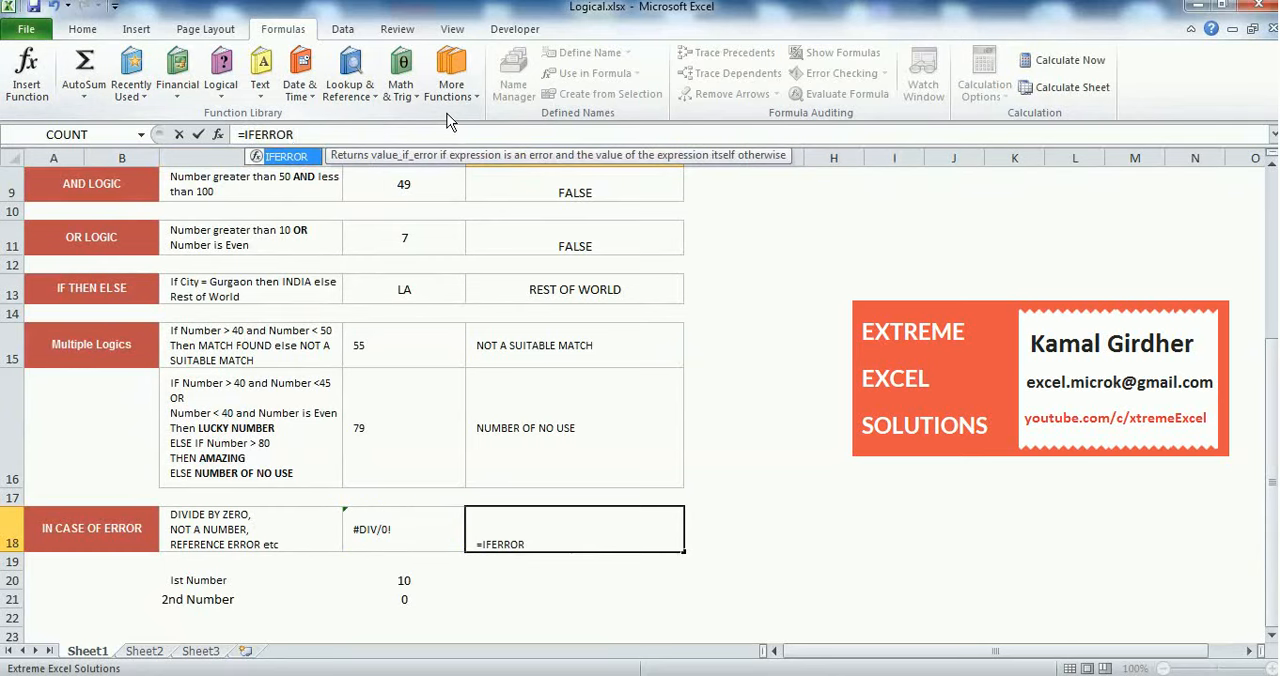
{"action": "type", "text": "(IF(D18>1,\"WOW\",\"OH\")"}
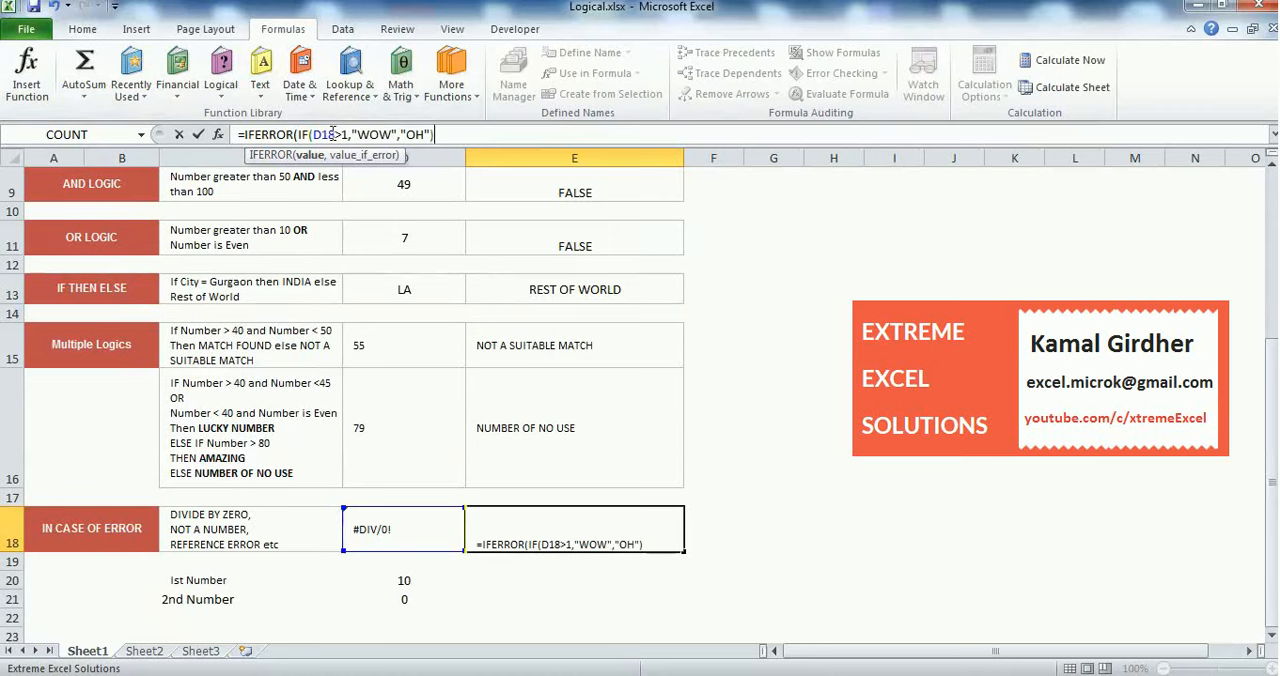
{"action": "left_click_drag", "start_coordinate": [299, 134], "coordinate": [456, 133]}
{"action": "left_click", "coordinate": [456, 133]}
{"action": "type", "text": ","}
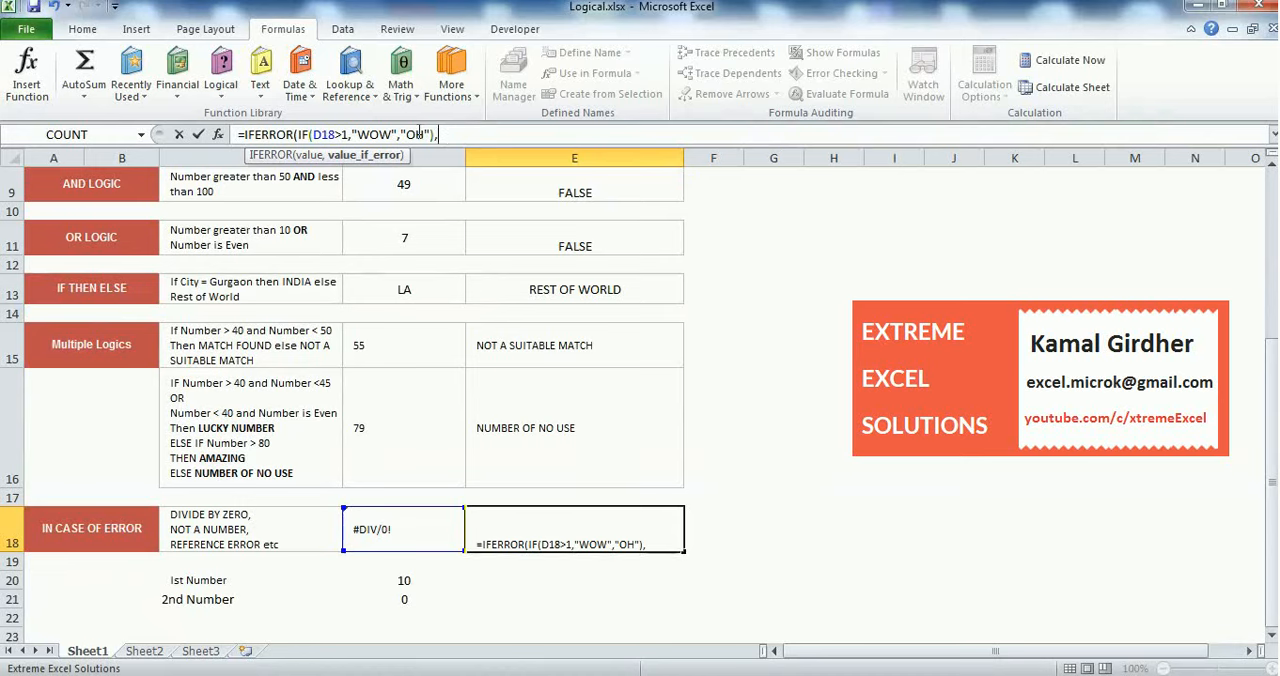
Complete the IFERROR formula in E18 with "THERE IS AN ERROR" as the value returned on error
{"action": "left_click_drag", "start_coordinate": [434, 134], "coordinate": [297, 134]}
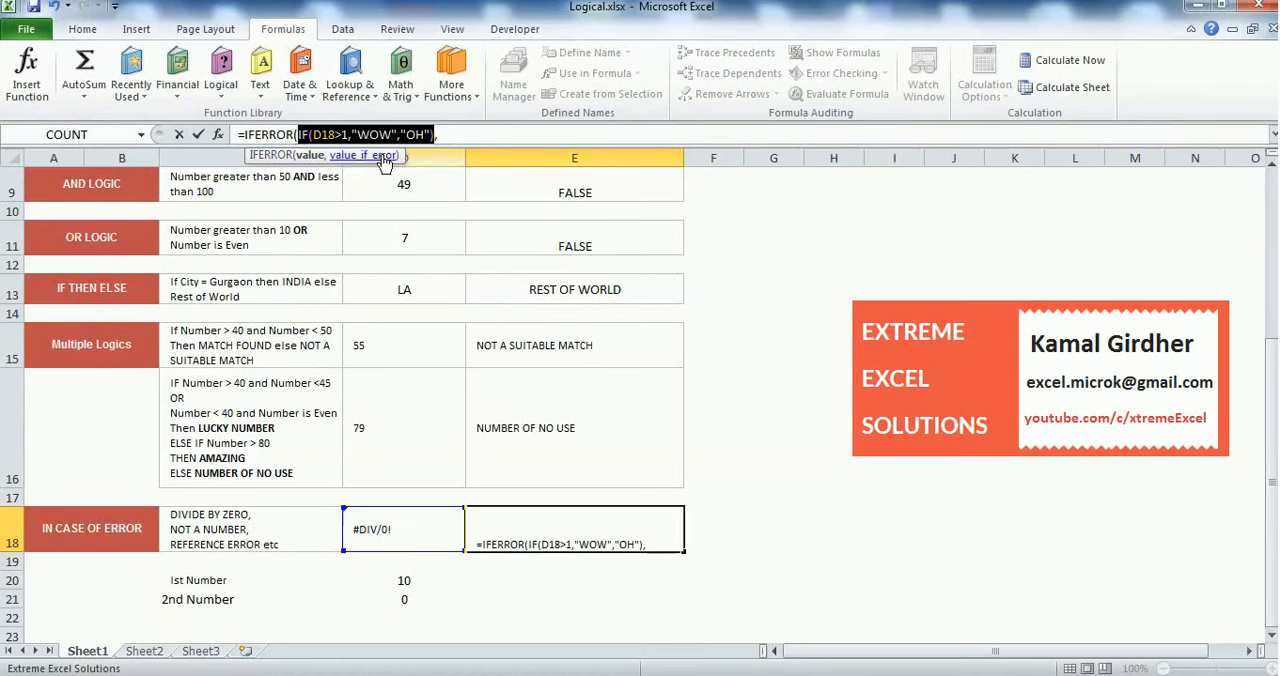
{"action": "left_click", "coordinate": [479, 132]}
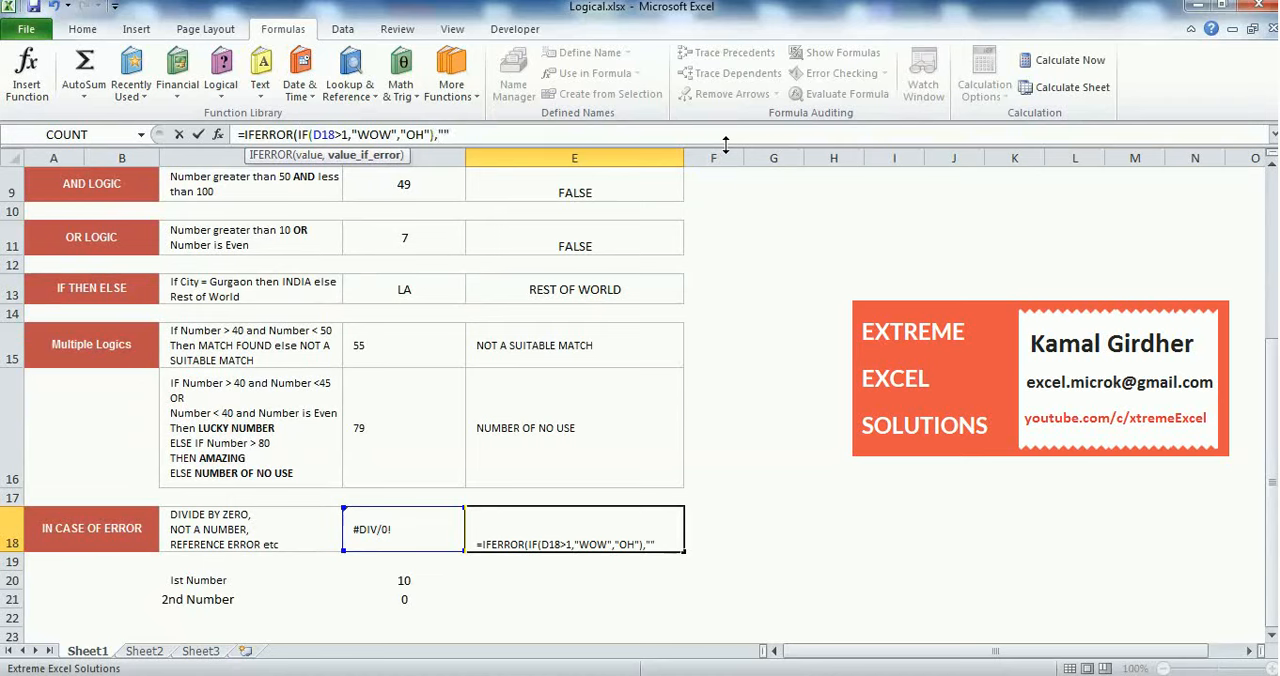
{"action": "type", "text": "THERE IS AN"}
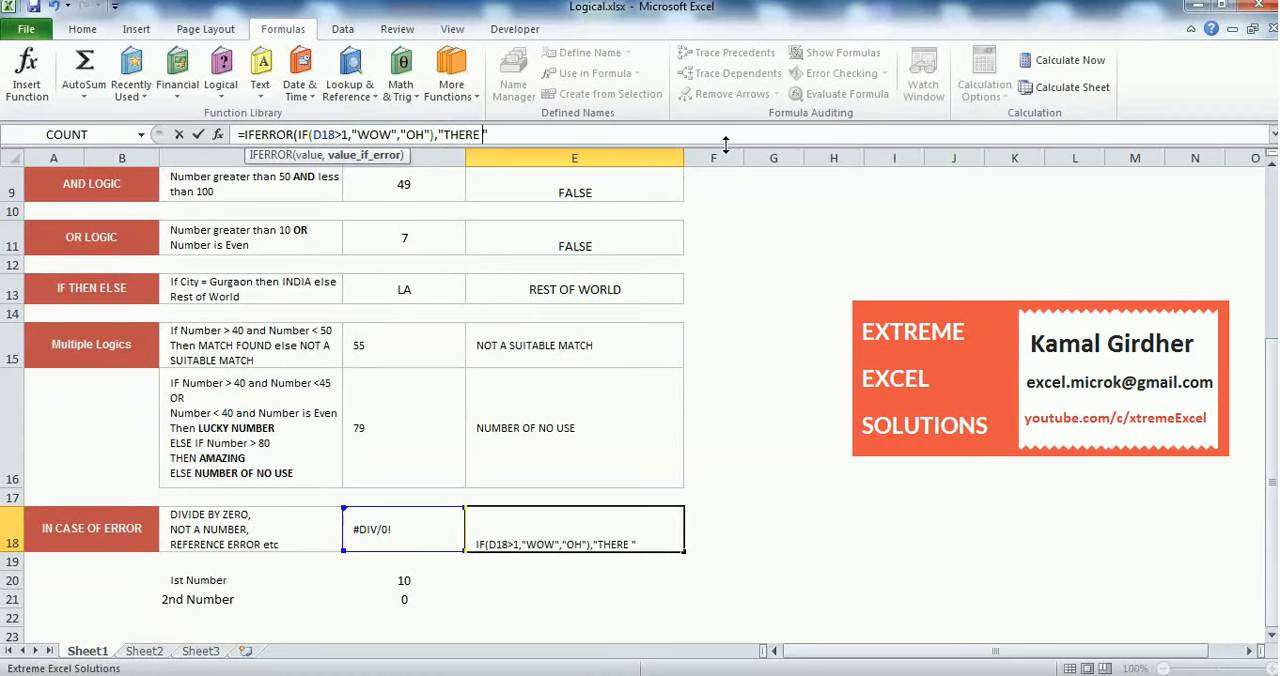
{"action": "type", "text": " ERROR"}
{"action": "key", "text": "Return"}
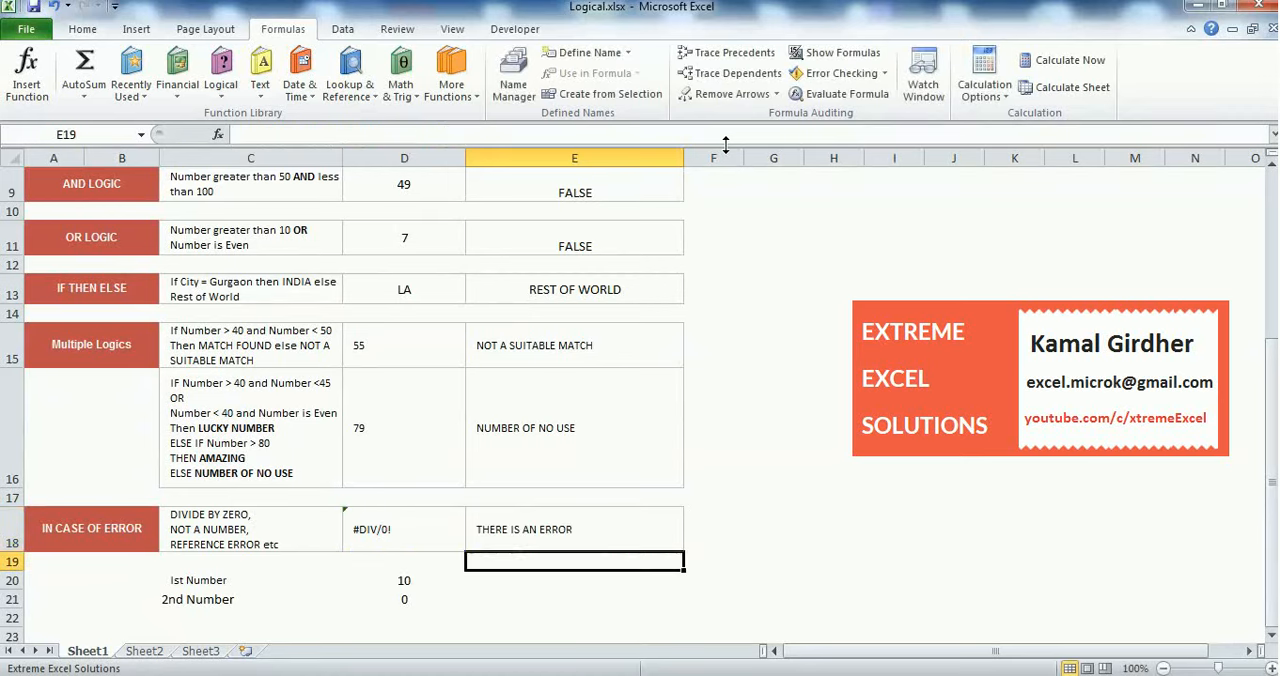
Set the second number in D21 to 100 to test the IFERROR formula
{"action": "key", "text": "Up"}
{"action": "key", "text": "Left"}
{"action": "key", "text": "Down"}
{"action": "key", "text": "Down"}
{"action": "key", "text": "Down"}
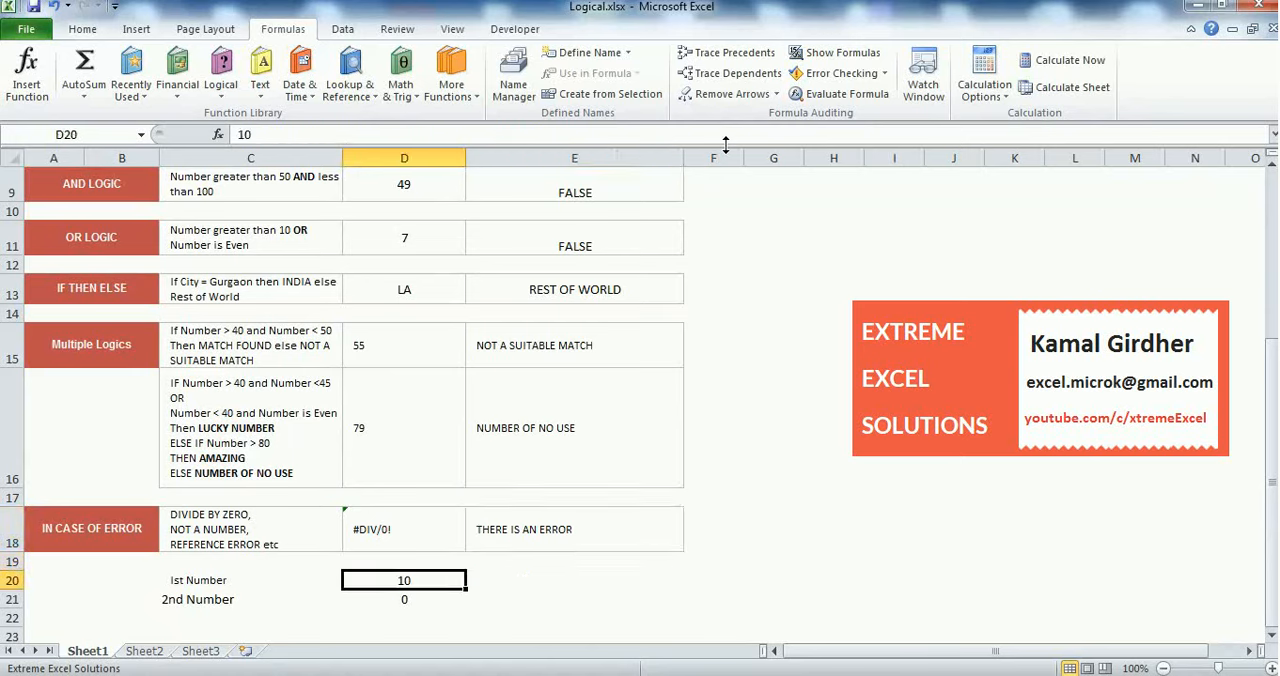
{"action": "type", "text": "100"}
{"action": "key", "text": "Return"}
Set the second number in D21 to 5 and check the formula in E18
{"action": "key", "text": "Up"}
{"action": "type", "text": "5"}
{"action": "key", "text": "Return"}
{"action": "key", "text": "Up"}
{"action": "key", "text": "Up"}
{"action": "key", "text": "Up"}
{"action": "key", "text": "Up"}
{"action": "key", "text": "Right"}
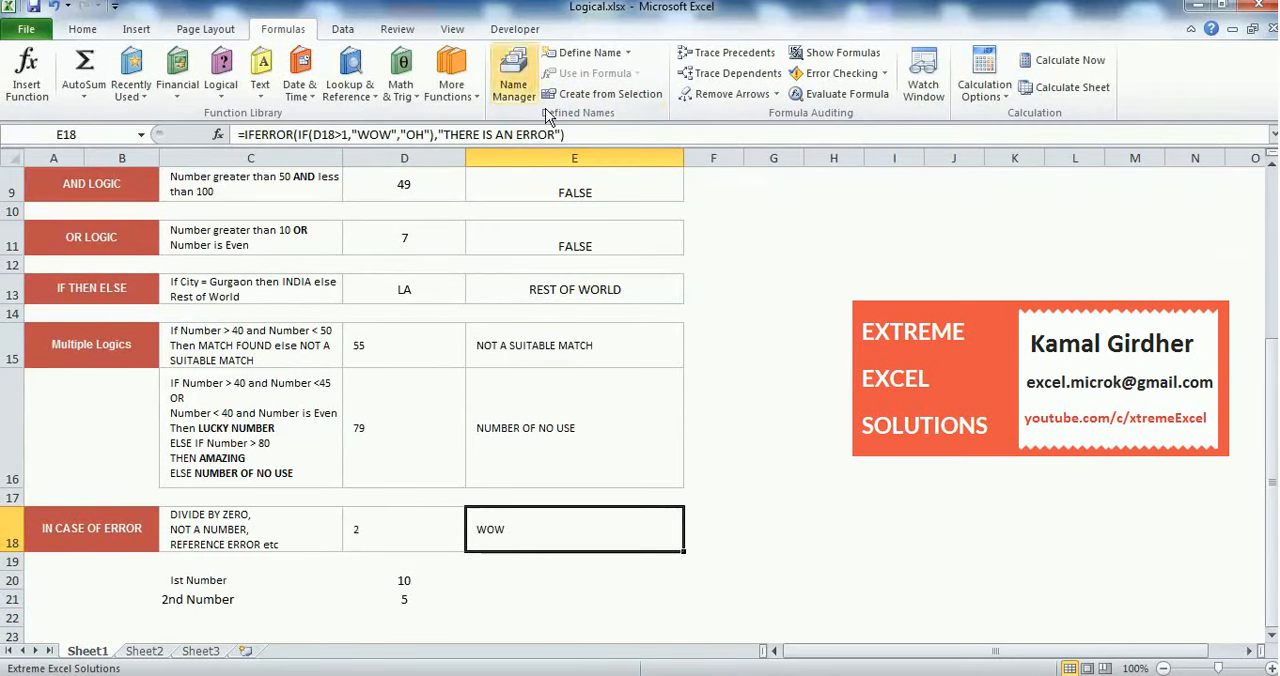
Replace the error text in the E18 IFERROR formula with the calculation D20/100
{"action": "left_click_drag", "start_coordinate": [438, 133], "coordinate": [557, 134]}
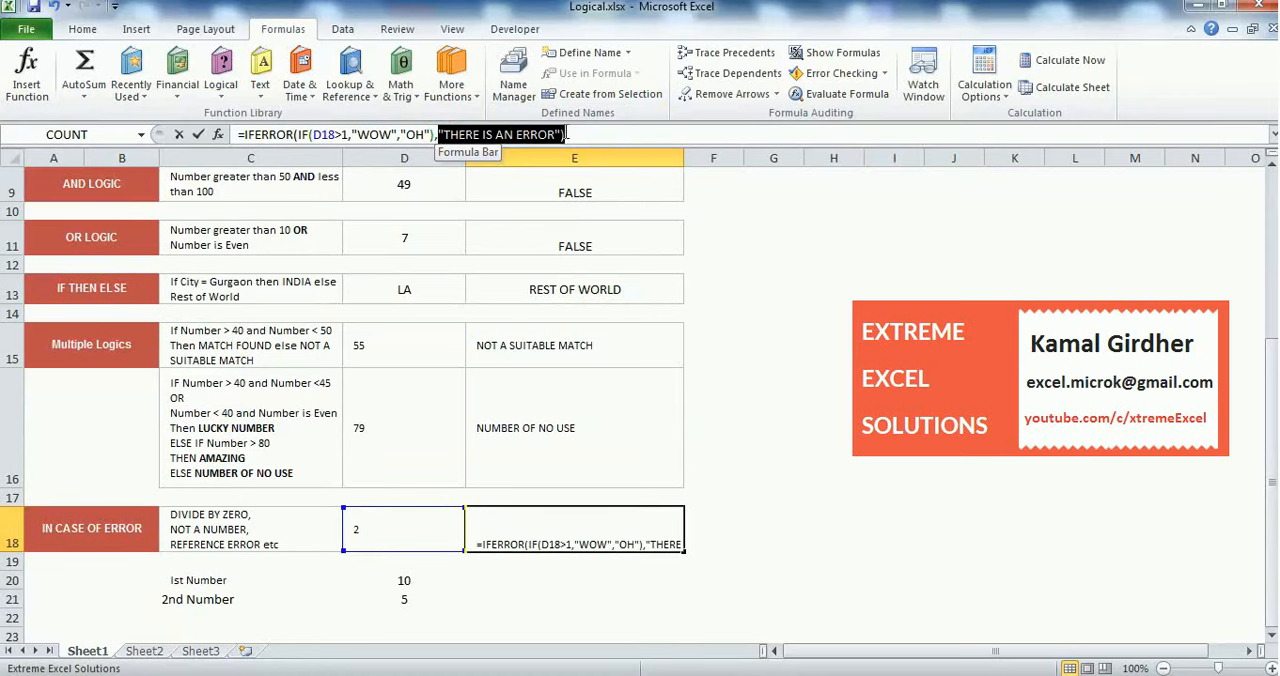
{"action": "key", "text": "Delete"}
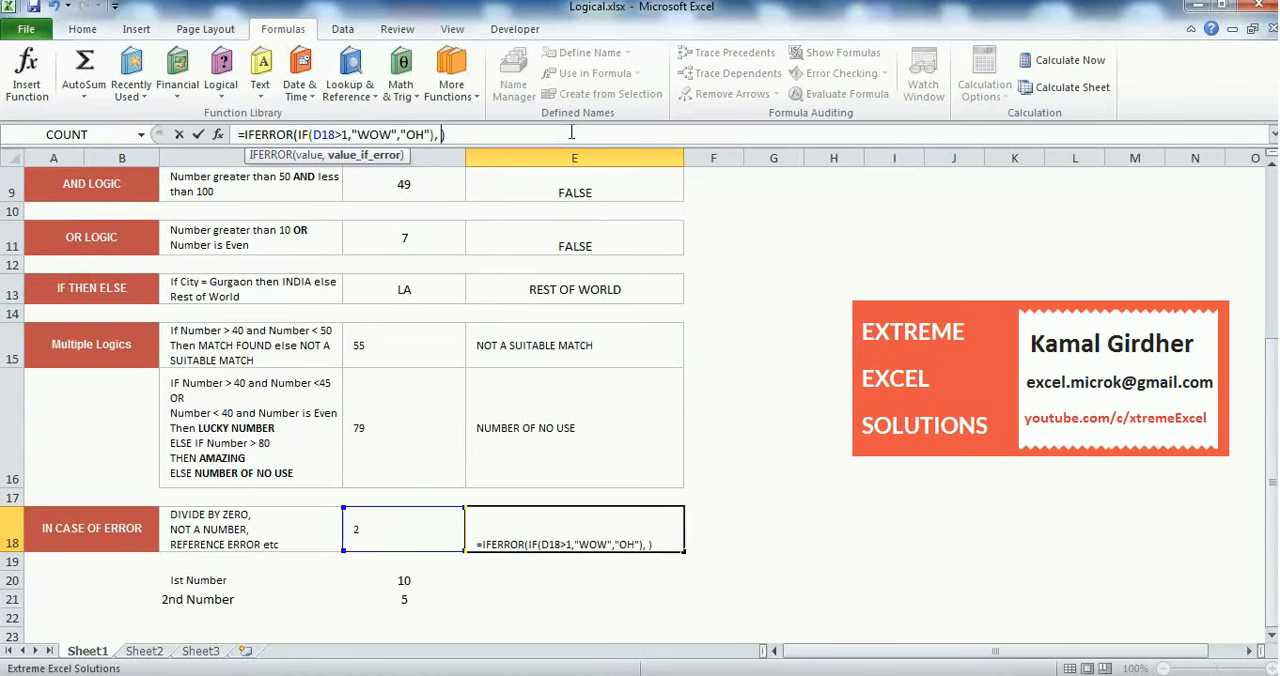
{"action": "left_click", "coordinate": [418, 579]}
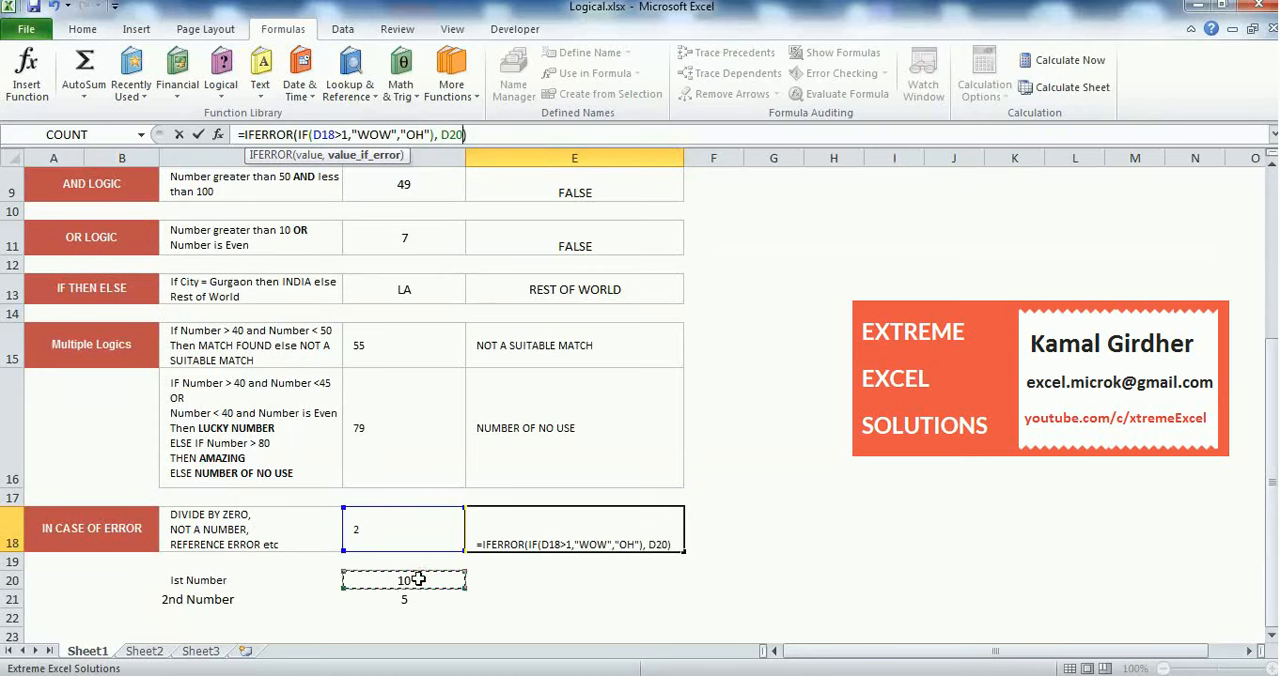
{"action": "type", "text": "/100"}
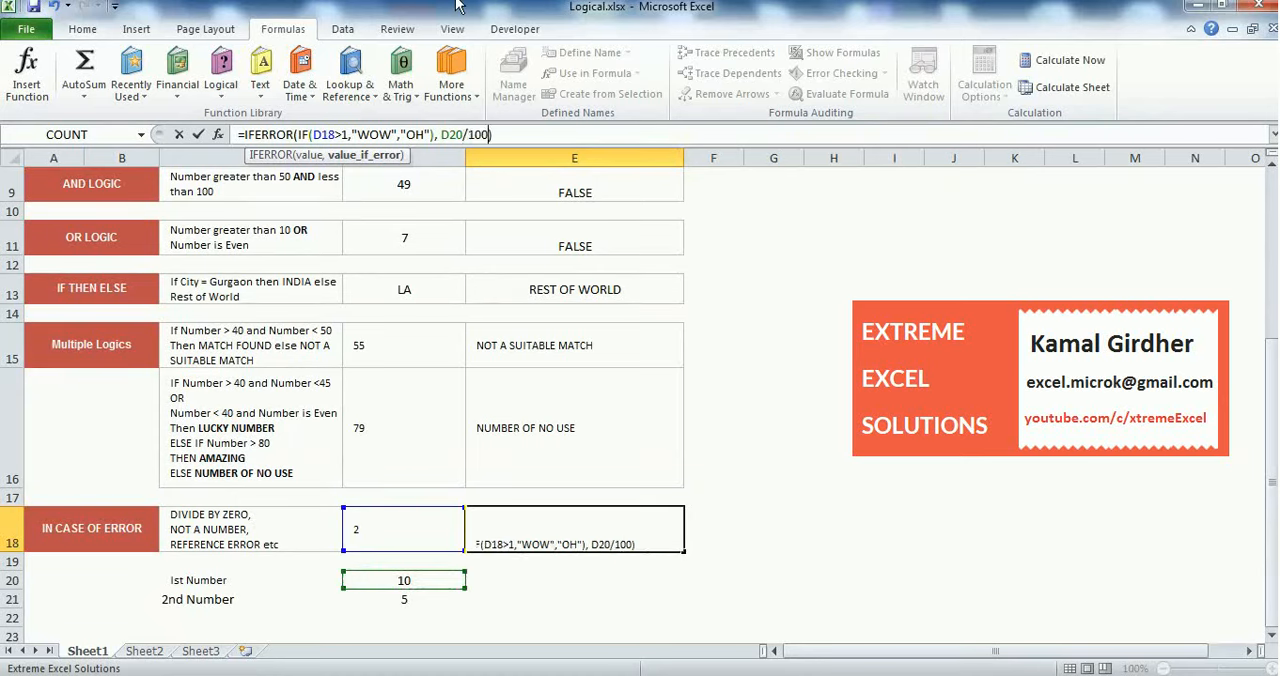
{"action": "type", "text": ")"}
{"action": "key", "text": "Return"}
Set the second number in D21 to 0 and check how E18 handles the division error
{"action": "key", "text": "Left"}
{"action": "key", "text": "Down"}
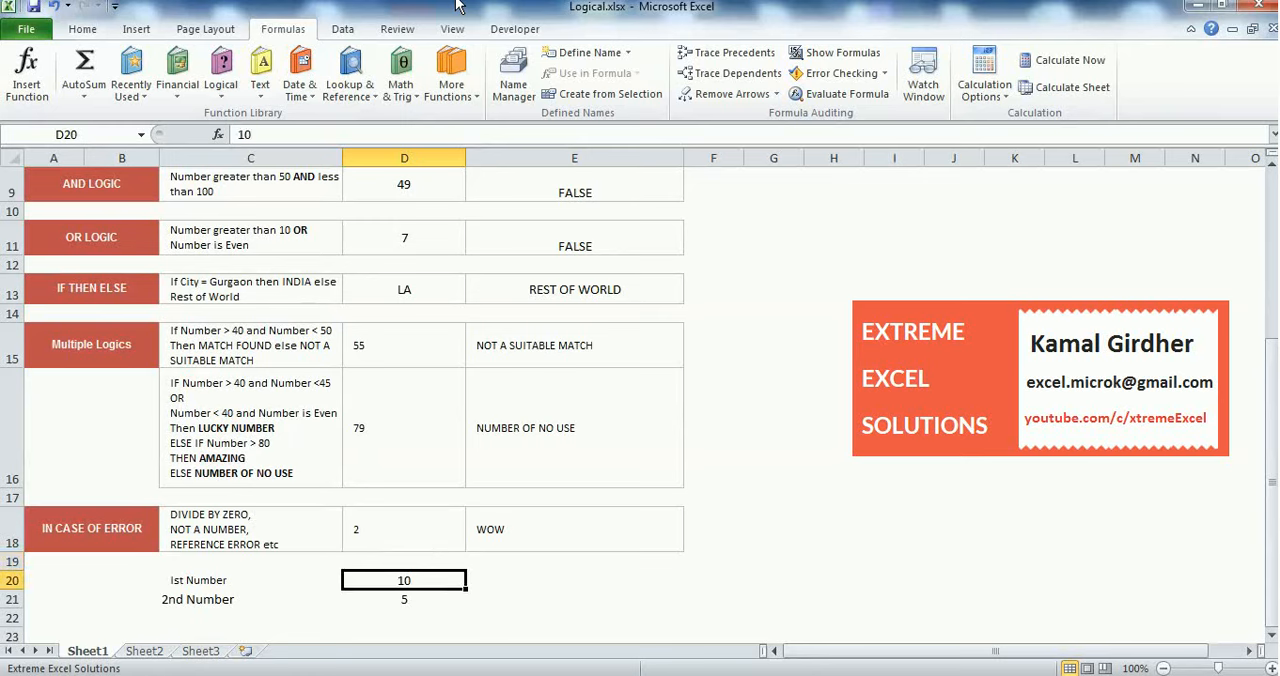
{"action": "key", "text": "Down"}
{"action": "type", "text": "0"}
{"action": "key", "text": "Up"}
{"action": "key", "text": "Up"}
{"action": "key", "text": "Up"}
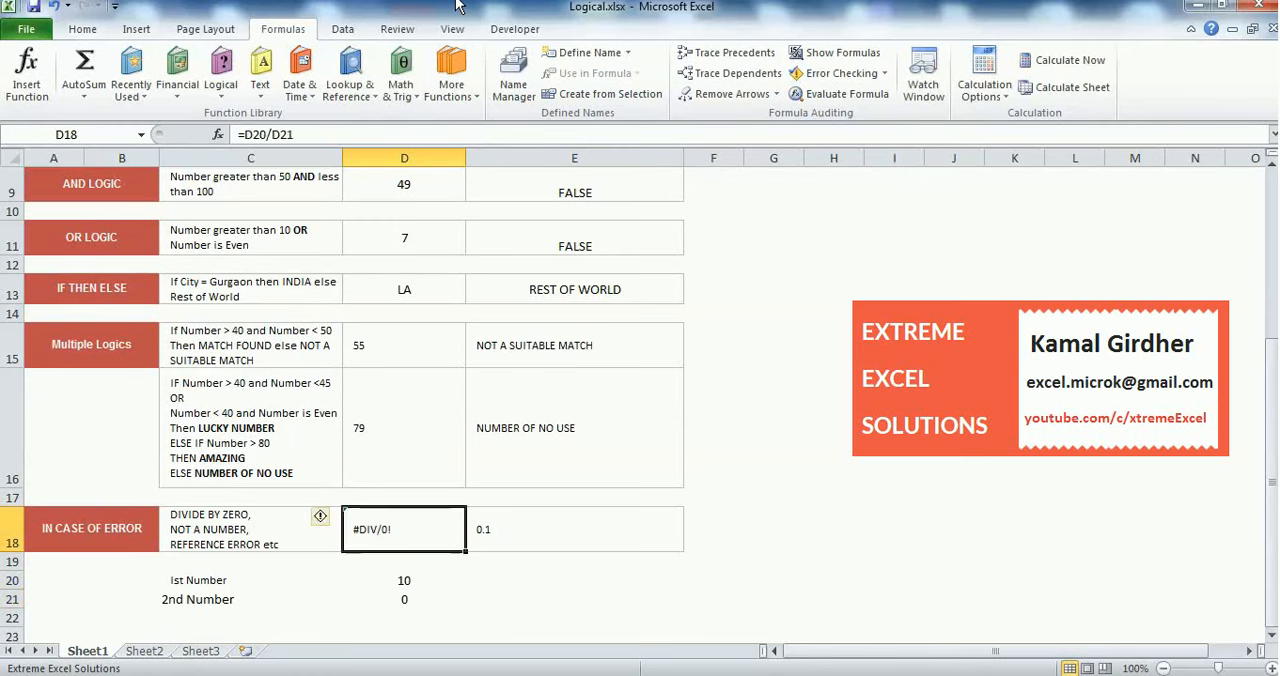
{"action": "key", "text": "Right"}
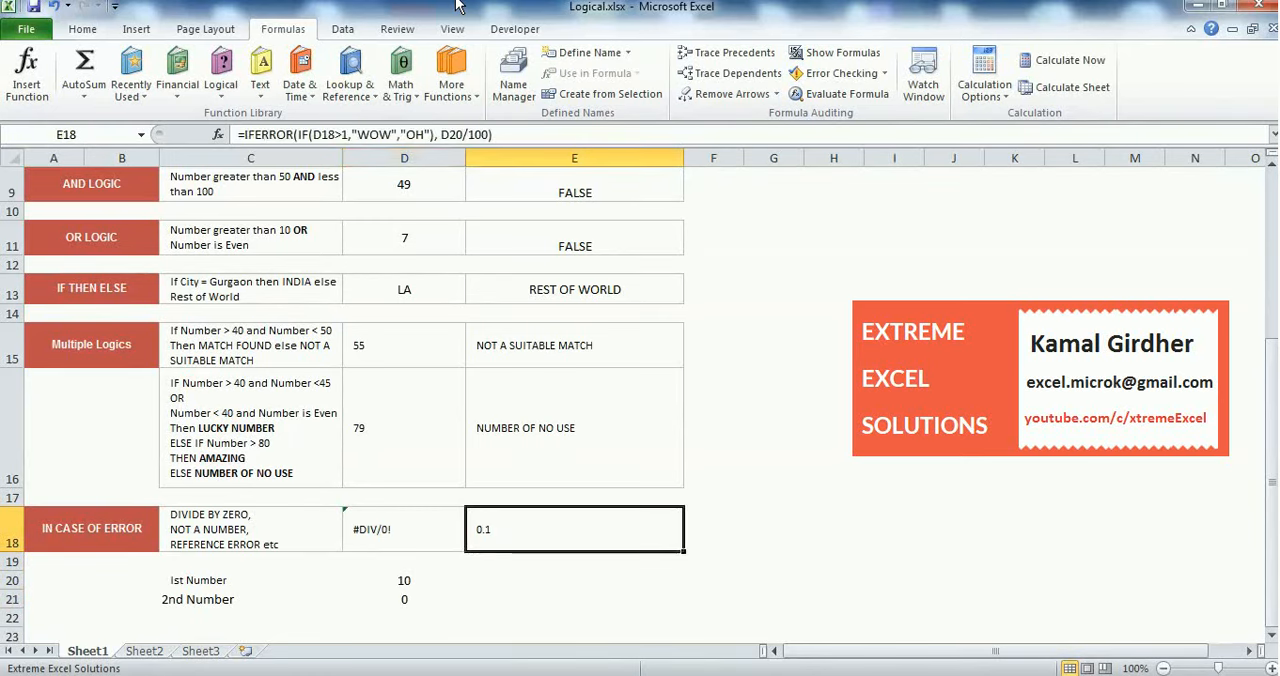
Examine the division in D18, its input cells and the D20/100 fallback in the E18 formula
{"action": "key", "text": "Left"}
{"action": "key", "text": "Left"}
{"action": "key", "text": "Down"}
{"action": "key", "text": "Down"}
{"action": "key", "text": "Right"}
{"action": "key", "text": "Up"}
{"action": "key", "text": "Up"}
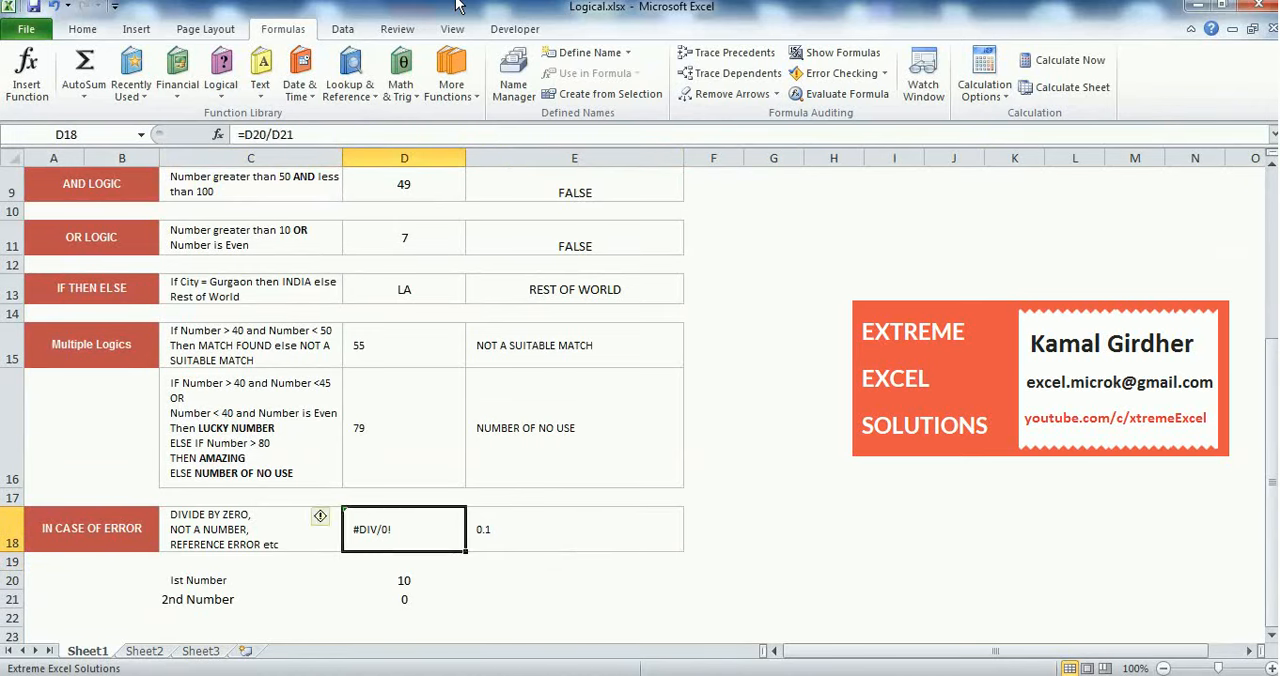
{"action": "key", "text": "Right"}
{"action": "key", "text": "Down"}
{"action": "key", "text": "Up"}
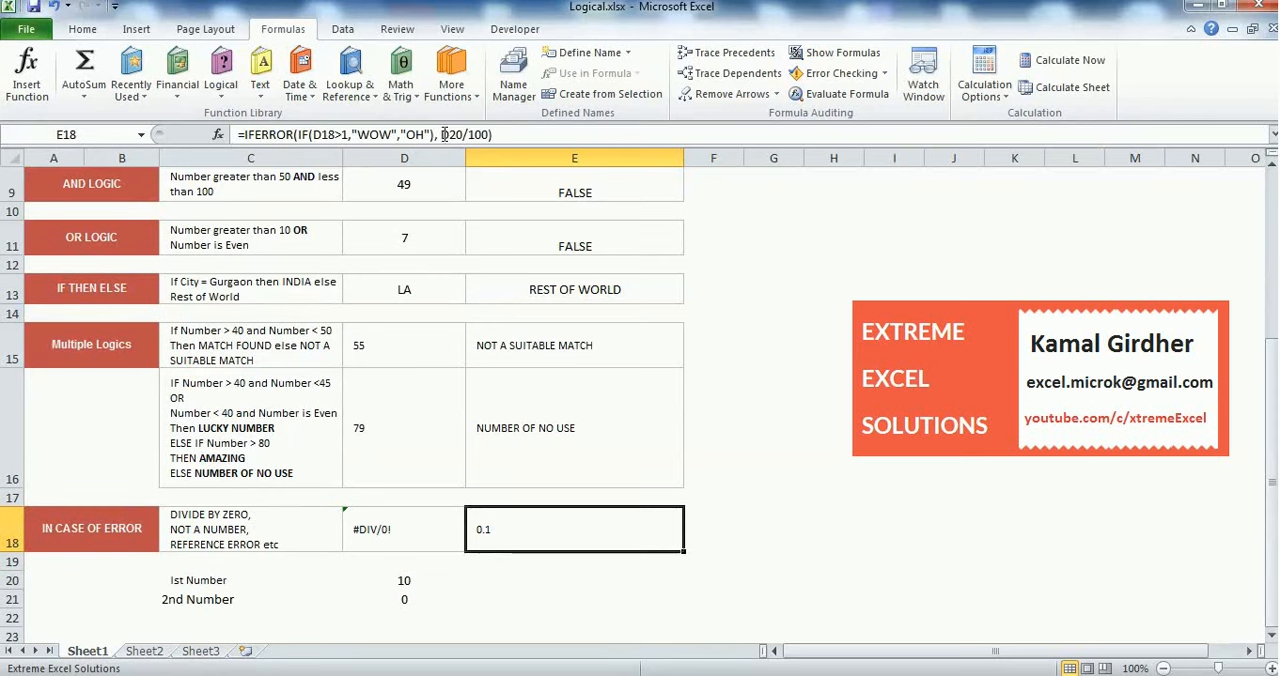
{"action": "left_click_drag", "start_coordinate": [441, 134], "coordinate": [491, 134]}
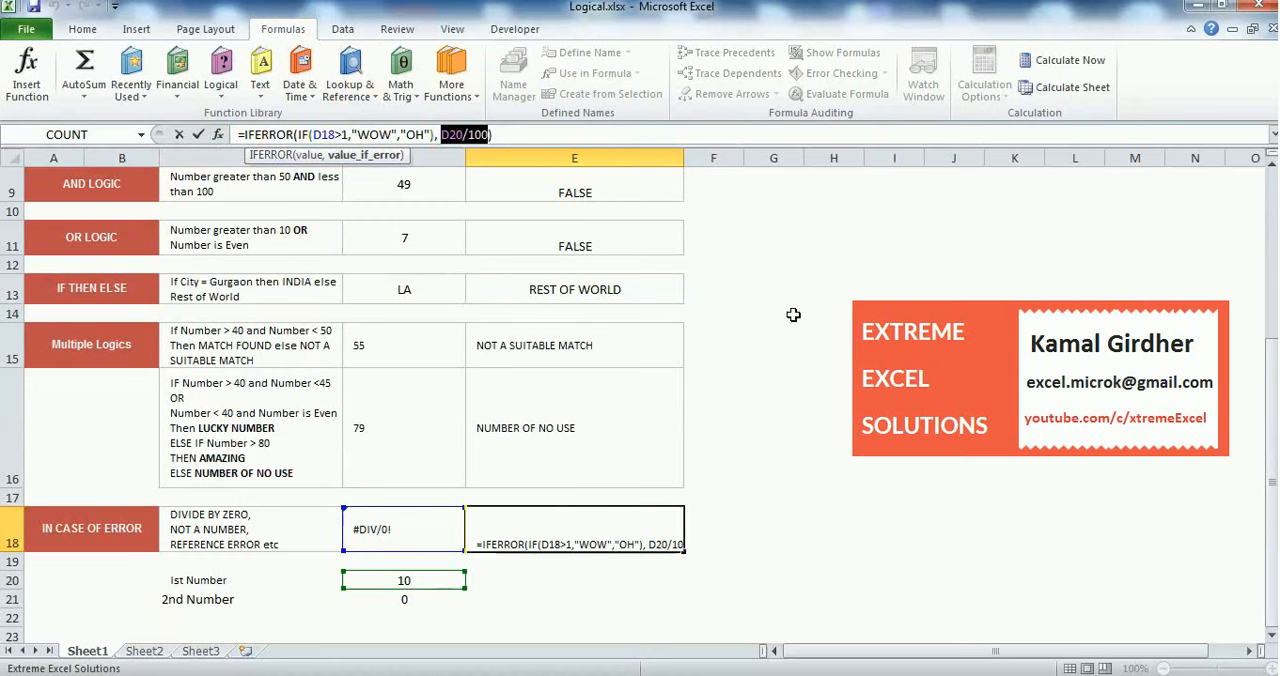
{"action": "left_click_drag", "start_coordinate": [760, 325], "coordinate": [760, 321]}
{"action": "key", "text": "Escape"}
Return to the beginning of the Logical Functions sheet and select the test value in D6
{"action": "key", "text": "Up"}
{"action": "key", "text": "Up"}
{"action": "key", "text": "Up"}
{"action": "key", "text": "Up"}
{"action": "key", "text": "Up"}
{"action": "key", "text": "Up"}
{"action": "key", "text": "Up"}
{"action": "key", "text": "Up"}
{"action": "key", "text": "Up"}
{"action": "key", "text": "Up"}
{"action": "key", "text": "Up"}
{"action": "key", "text": "Up"}
{"action": "key", "text": "Up"}
{"action": "key", "text": "Up"}
{"action": "key", "text": "Up"}
{"action": "key", "text": "Up"}
{"action": "key", "text": "Up"}
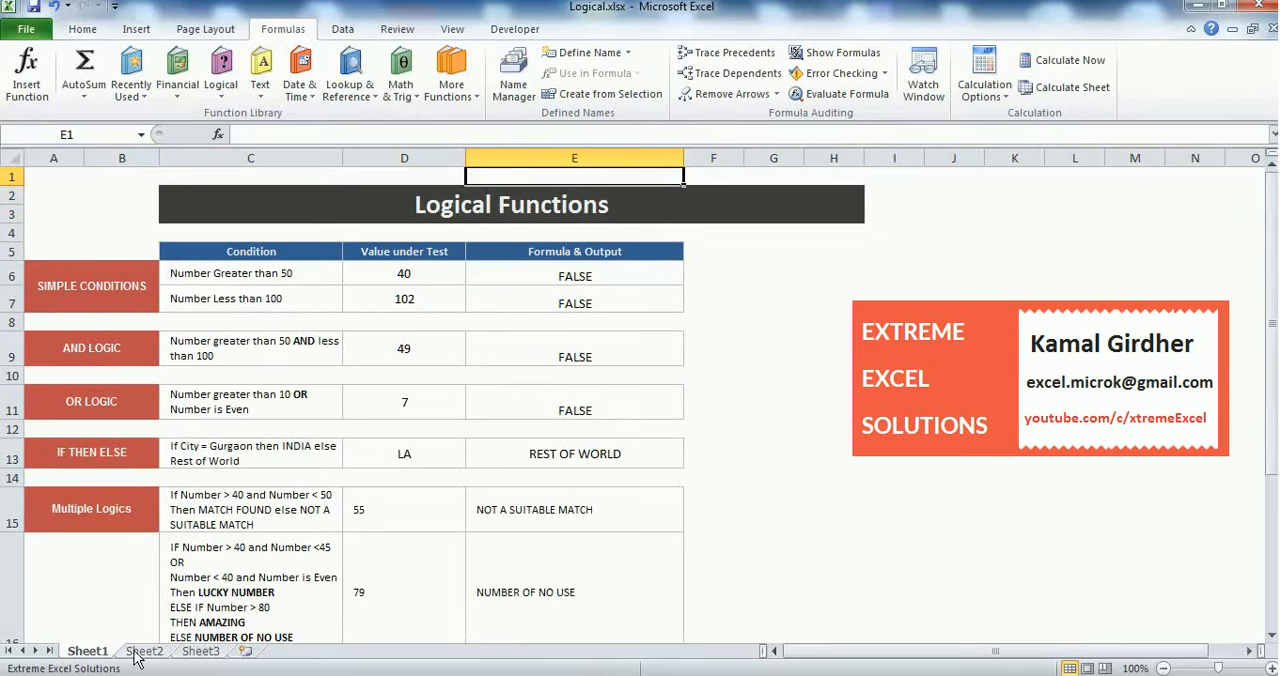
{"action": "left_click", "coordinate": [433, 274]}
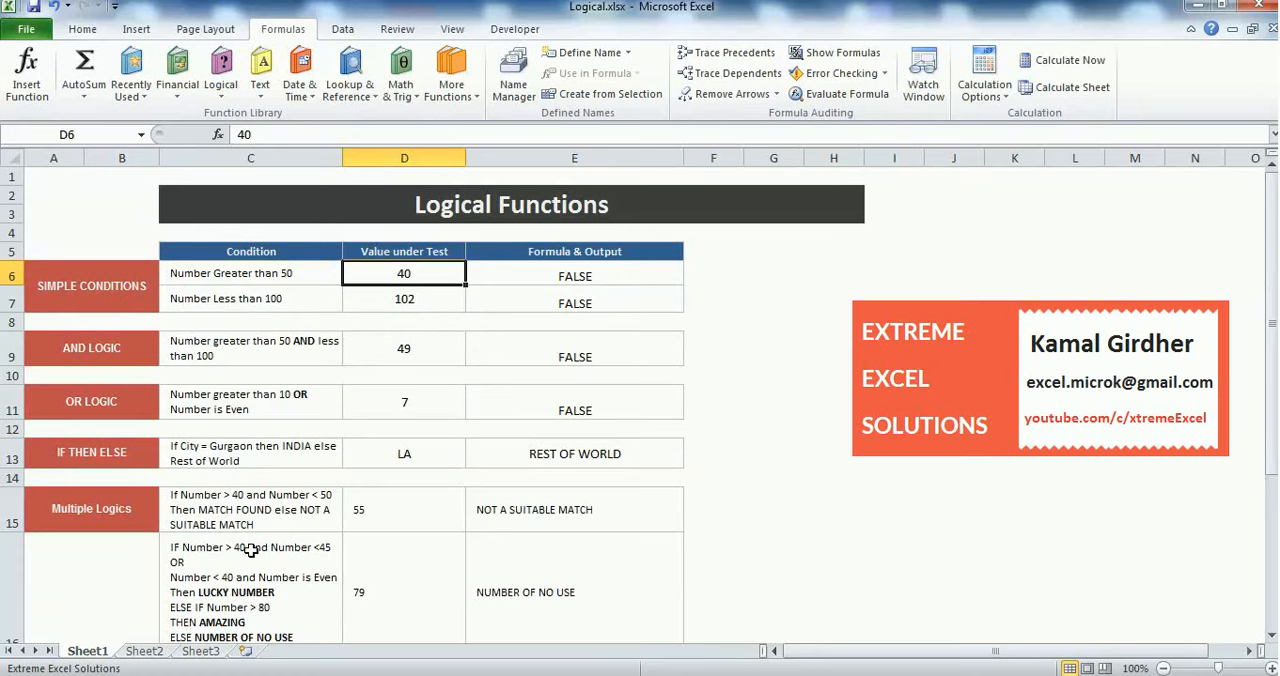
On Sheet2, enter 50 as the value under test in A2 and the formula =A2>40 in B2
{"action": "left_click", "coordinate": [142, 652]}
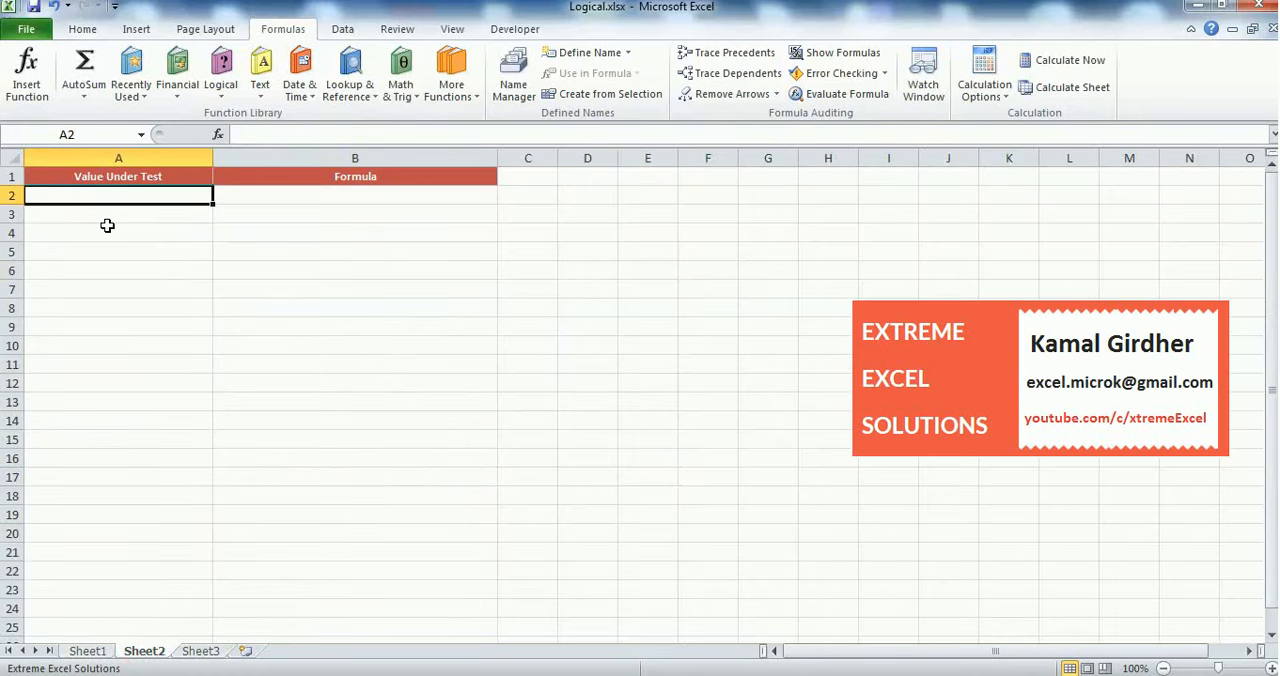
{"action": "type", "text": "50"}
{"action": "key", "text": "Tab"}
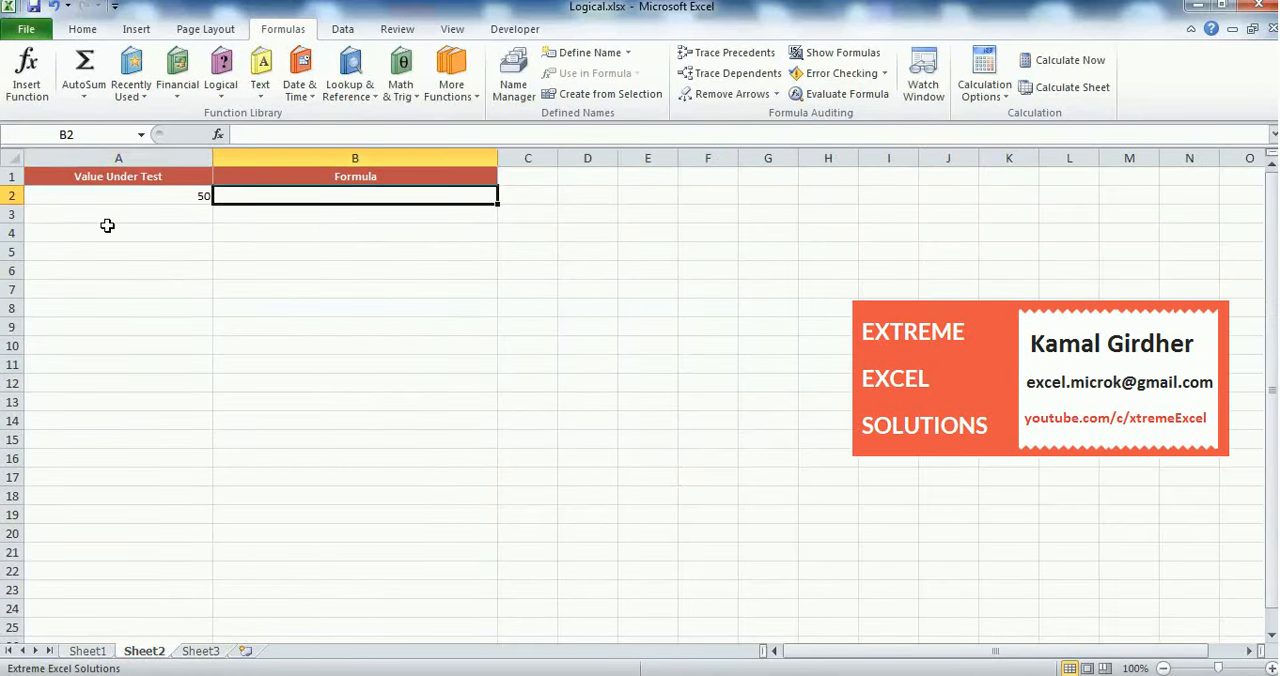
{"action": "type", "text": "=A2>40"}
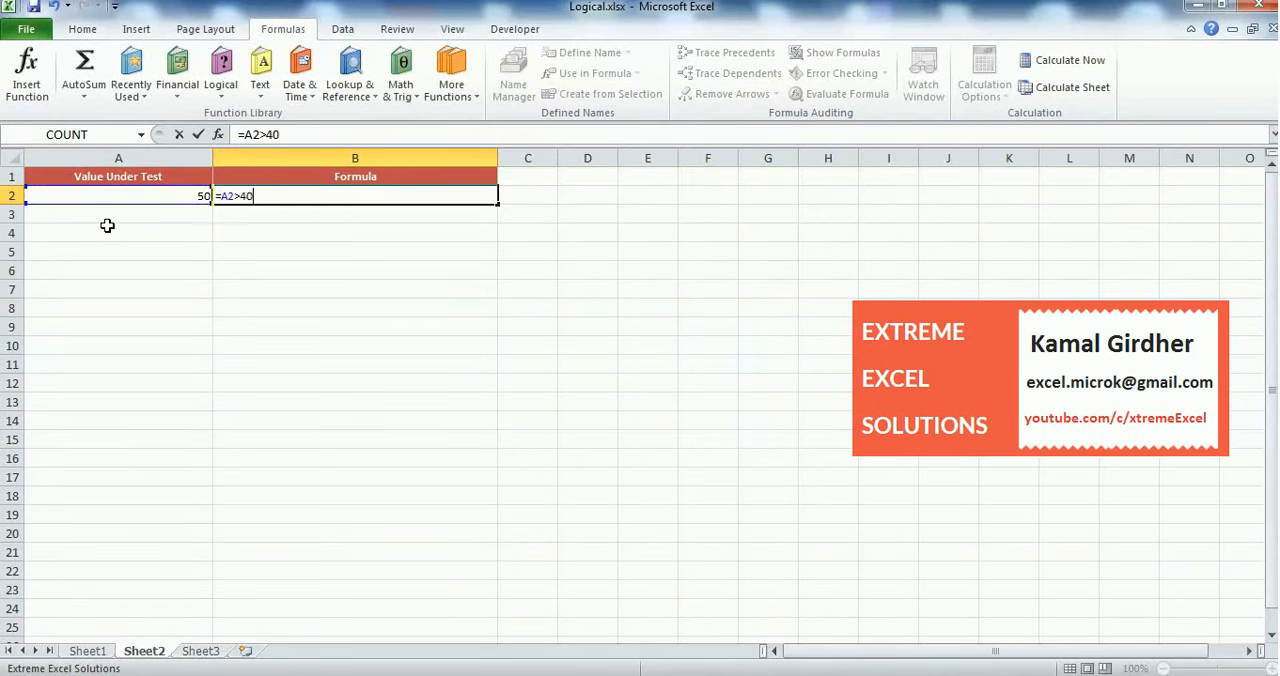
{"action": "key", "text": "Return"}
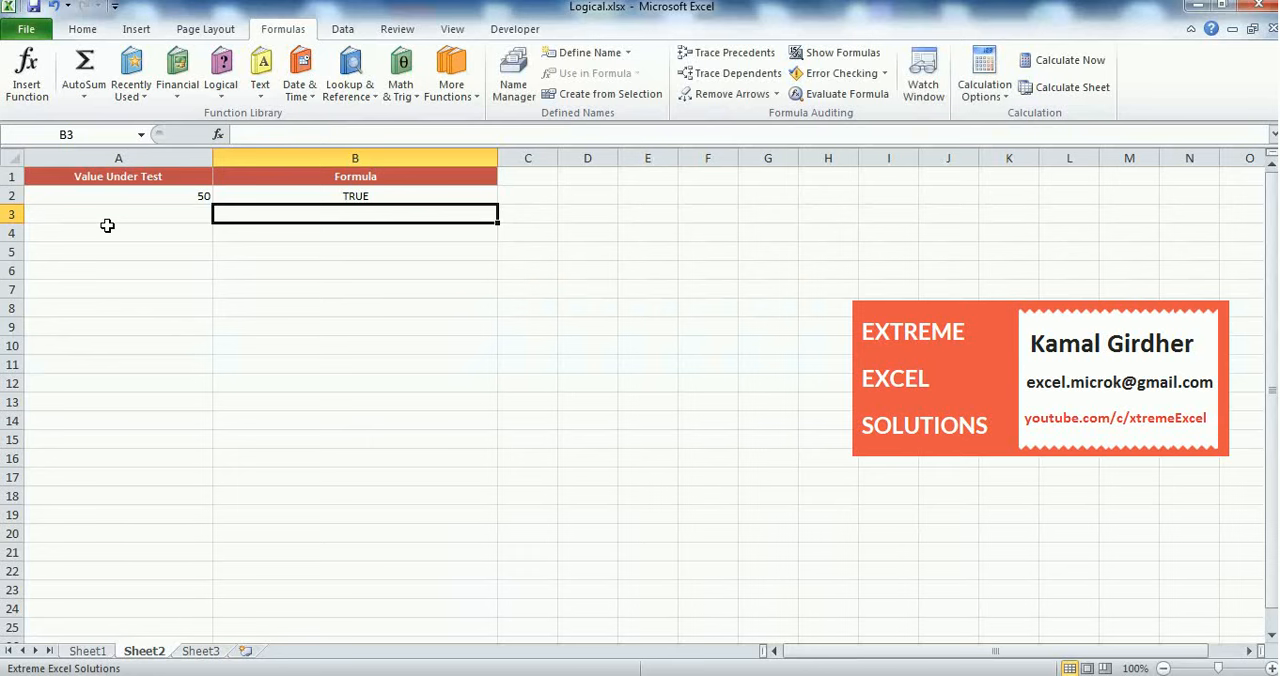
Enter 51 in A3 and extend the number series from A2:A3 down to 70 in A22
{"action": "key", "text": "Left"}
{"action": "key", "text": "Up"}
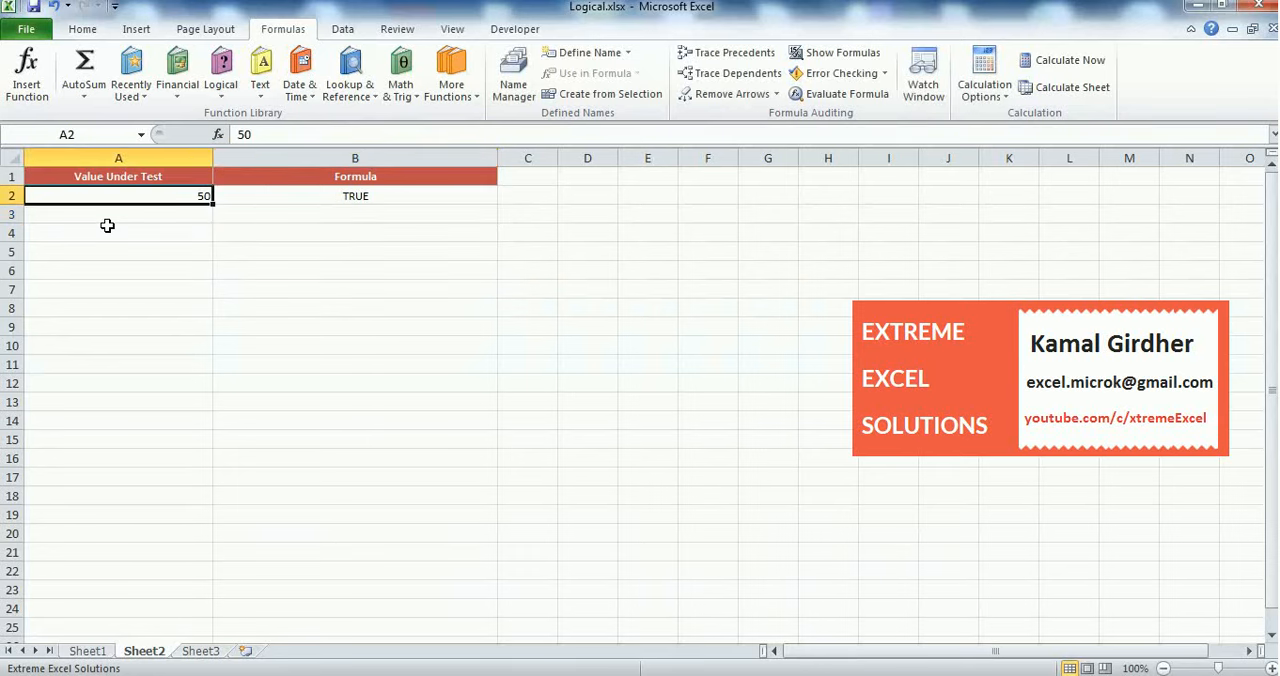
{"action": "left_click", "coordinate": [201, 213]}
{"action": "type", "text": "51"}
{"action": "key", "text": "Tab"}
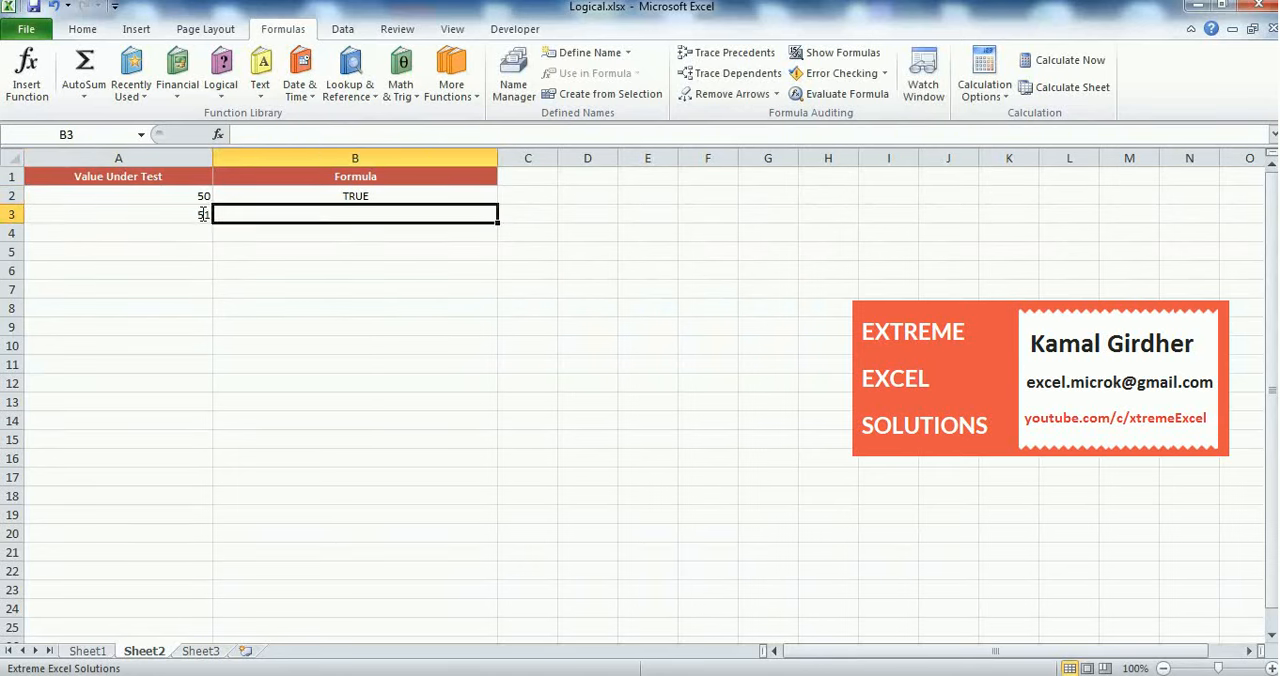
{"action": "key", "text": "Left"}
{"action": "key", "text": "Up"}
{"action": "key", "text": "shift+Down"}
{"action": "left_click_drag", "start_coordinate": [214, 225], "coordinate": [216, 578]}
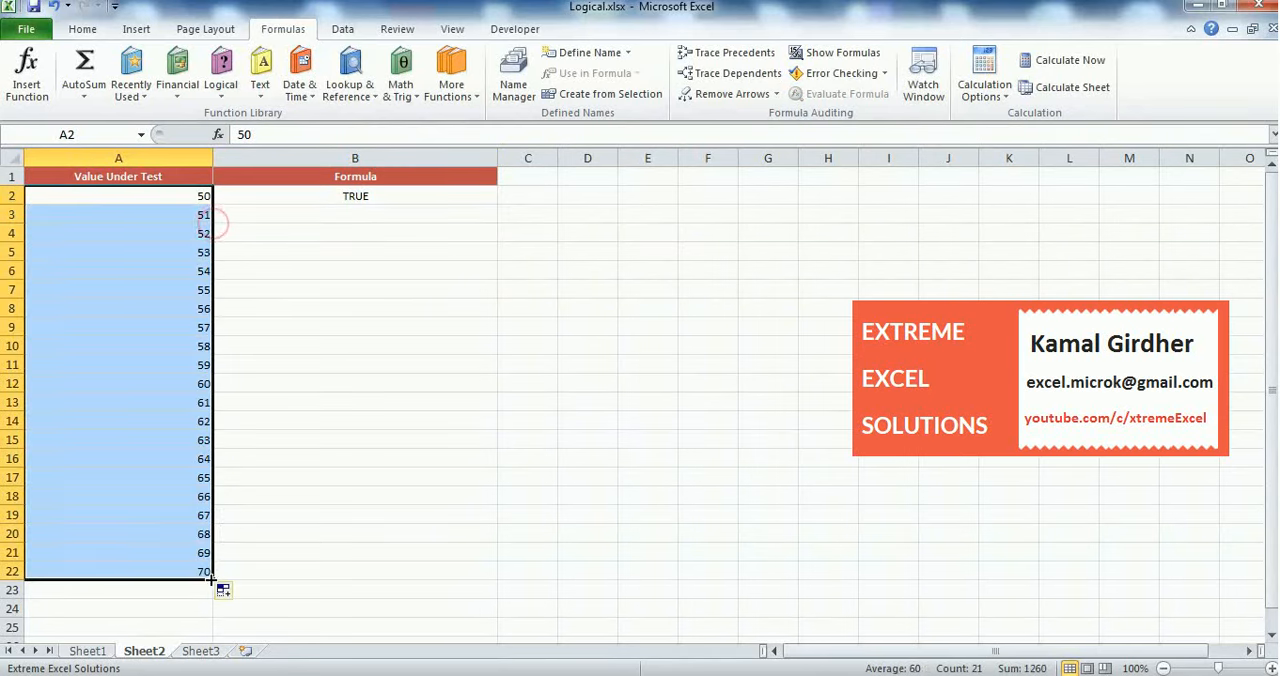
Fill the B2 formula down through B22 and select B2 to check it
{"action": "left_click", "coordinate": [423, 194]}
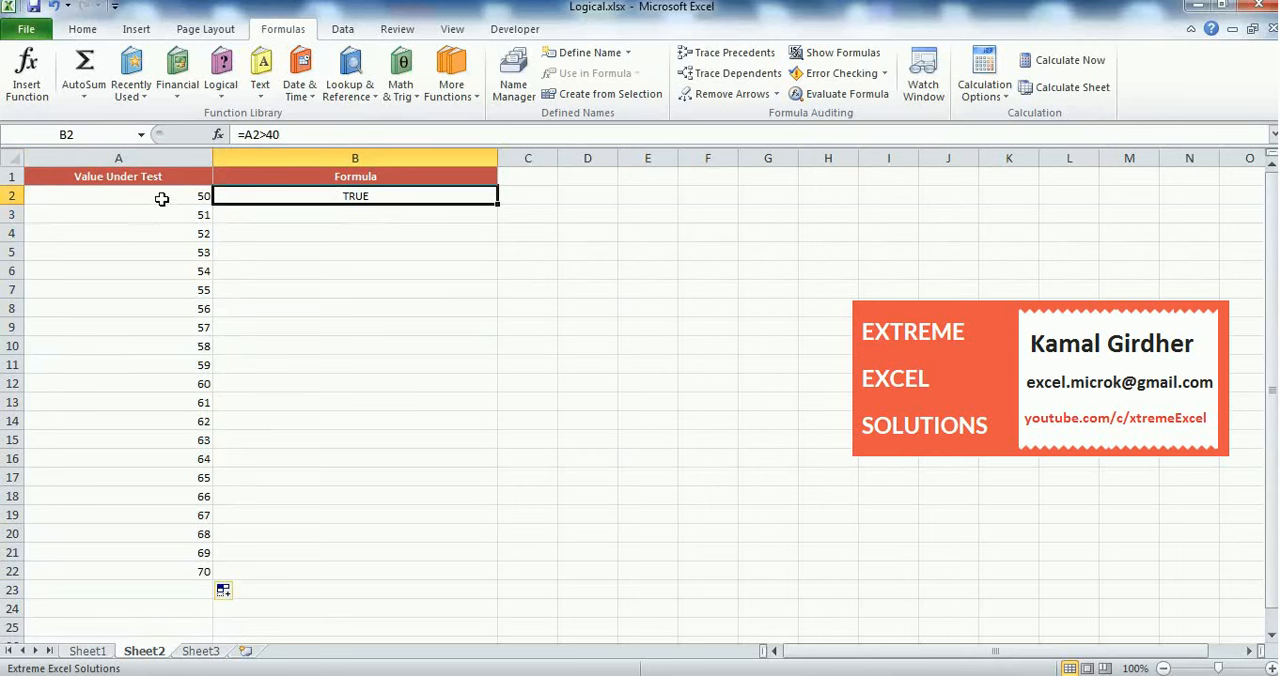
{"action": "left_click_drag", "start_coordinate": [497, 206], "coordinate": [430, 579]}
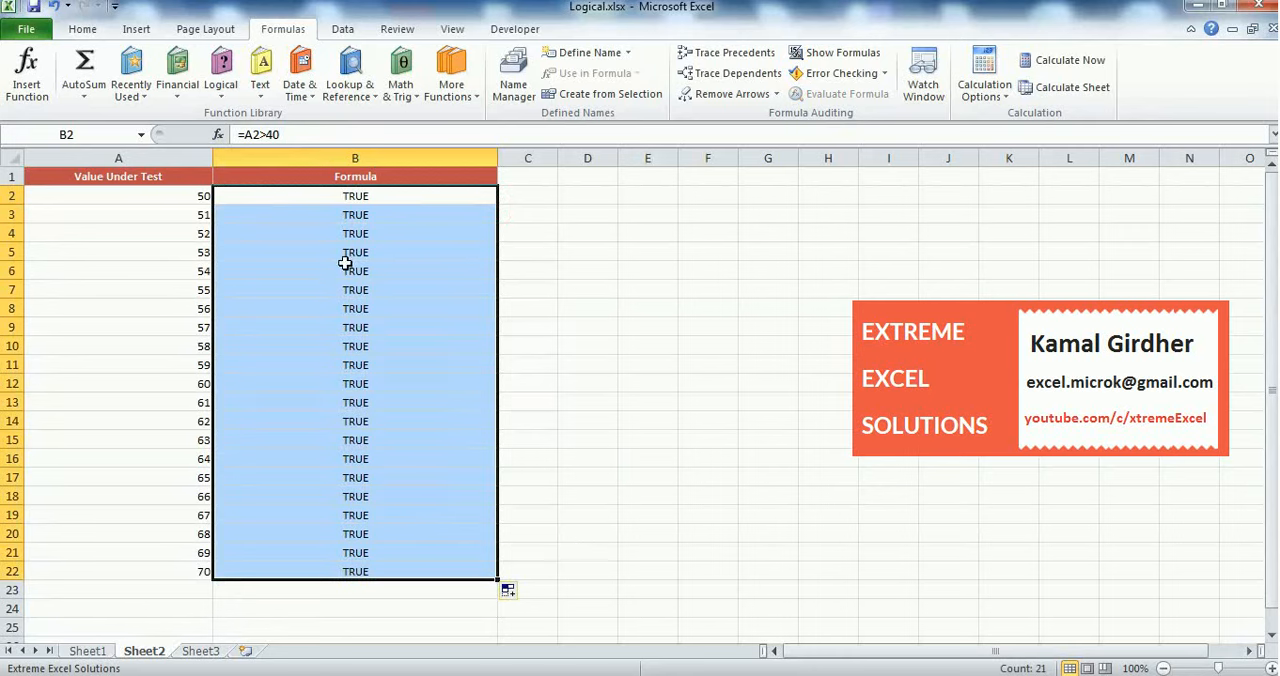
{"action": "left_click", "coordinate": [351, 201]}
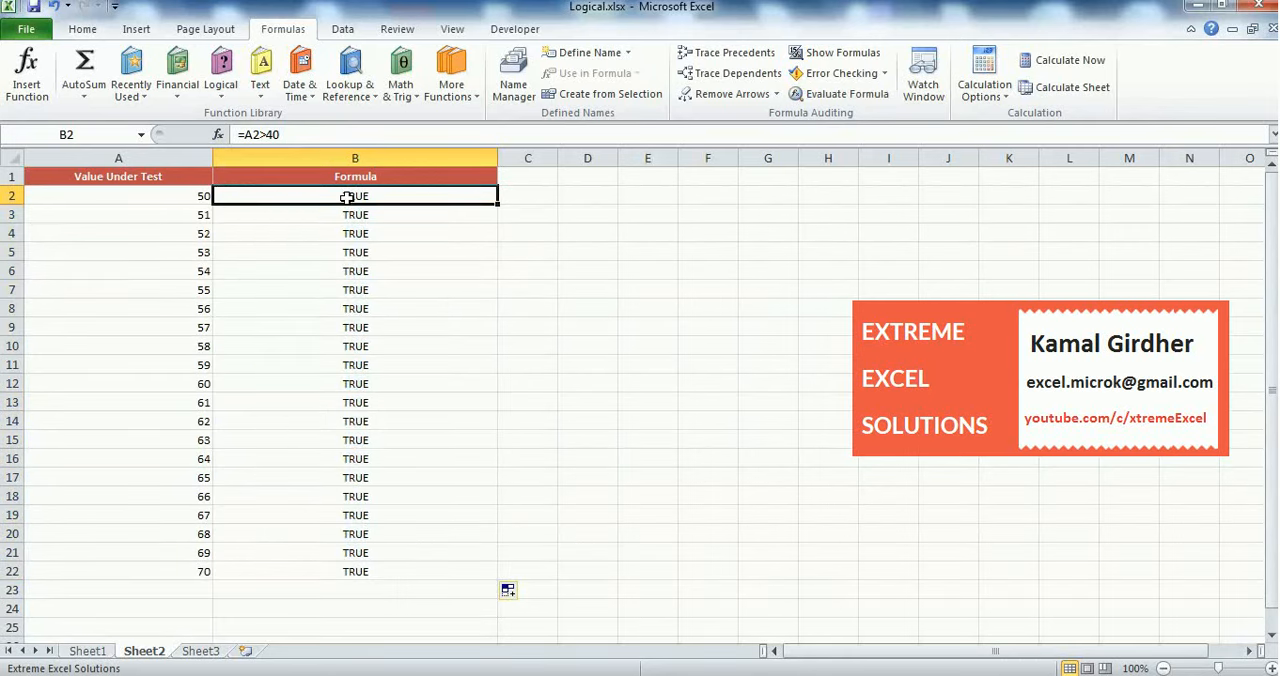
Change the formula in B2 to =A2>60 and fill it down through B22
{"action": "left_click", "coordinate": [286, 134]}
{"action": "key", "text": "BackSpace"}
{"action": "key", "text": "BackSpace"}
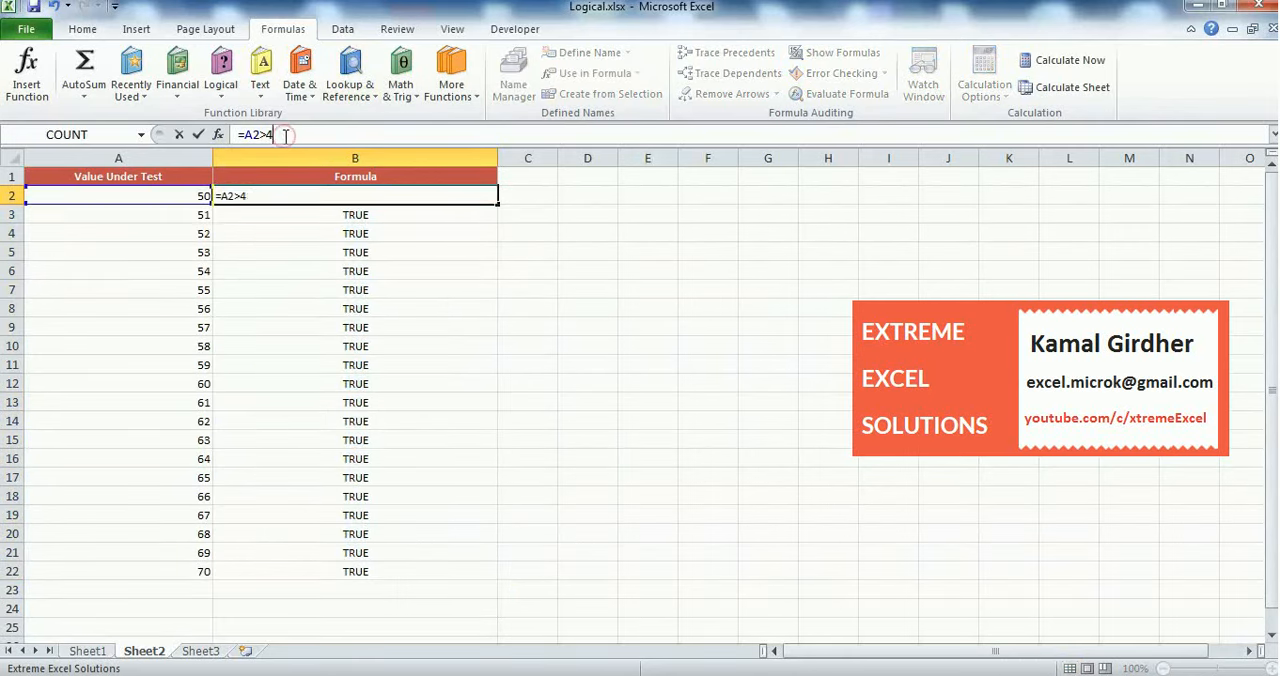
{"action": "type", "text": "60"}
{"action": "key", "text": "Return"}
{"action": "left_click", "coordinate": [335, 178]}
{"action": "left_click", "coordinate": [381, 196]}
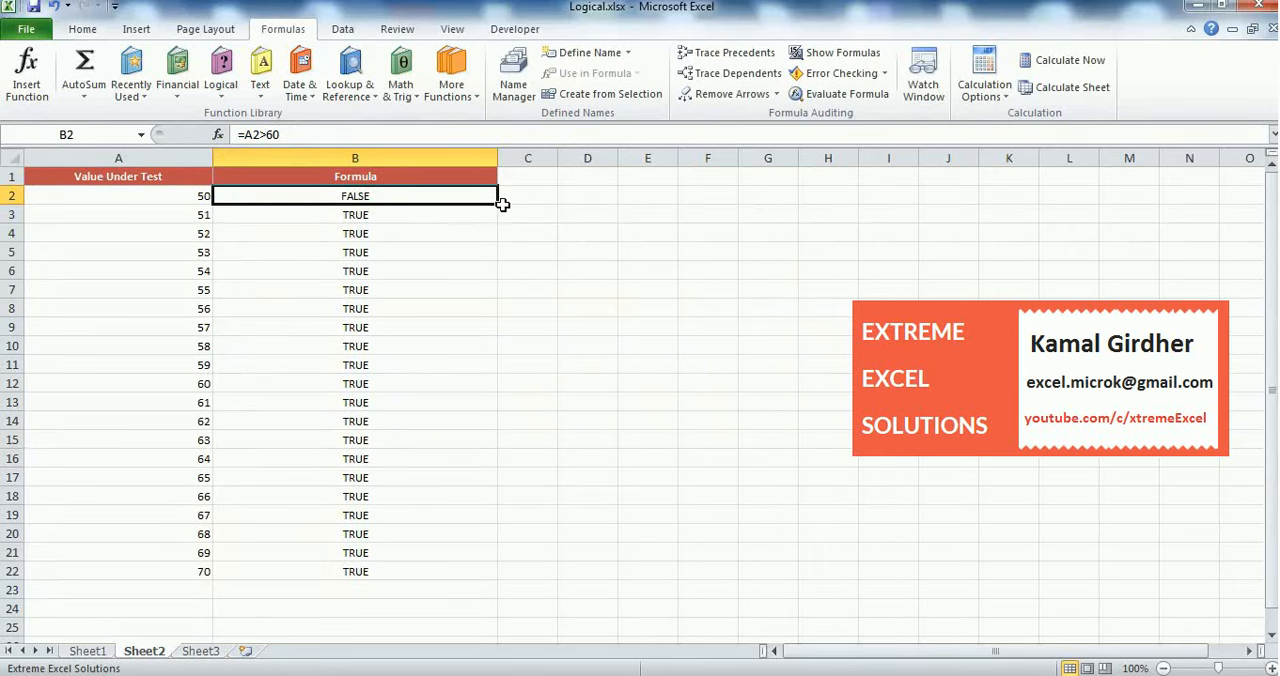
{"action": "double_click", "coordinate": [500, 203]}
Compare the formula results with the tested values, first in A2:B12 and then in A13:B22
{"action": "left_click_drag", "start_coordinate": [414, 197], "coordinate": [386, 380]}
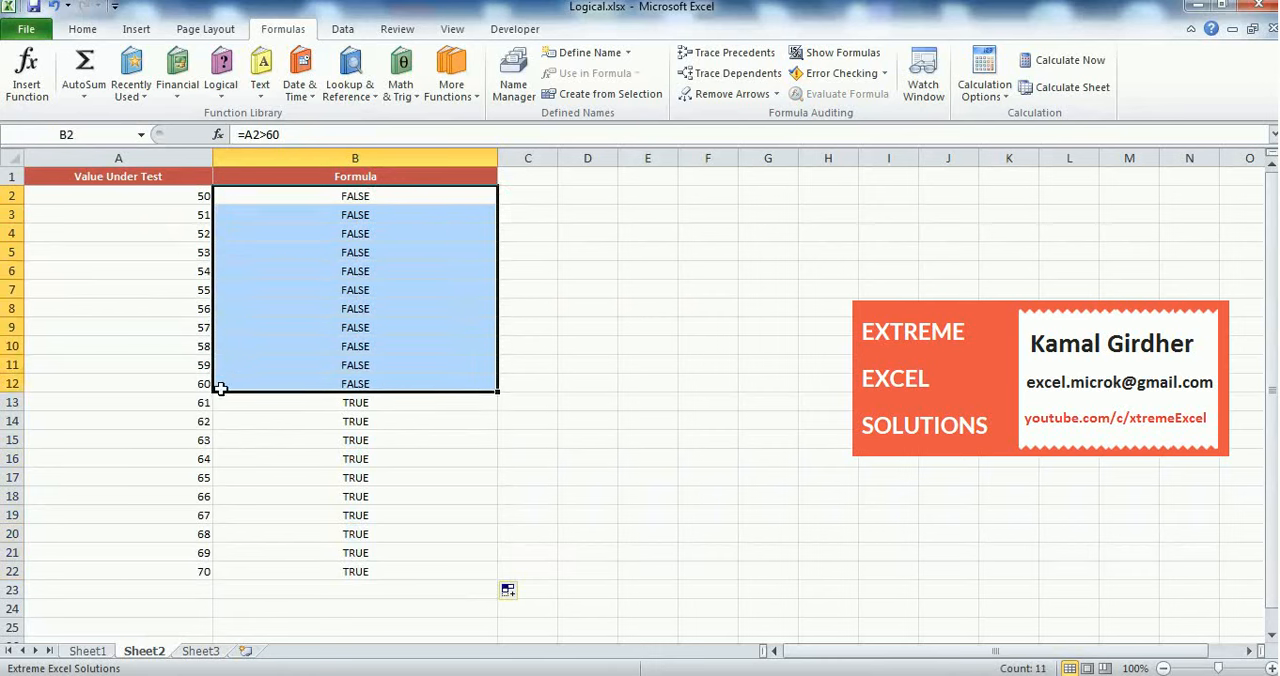
{"action": "left_click_drag", "start_coordinate": [186, 383], "coordinate": [330, 200]}
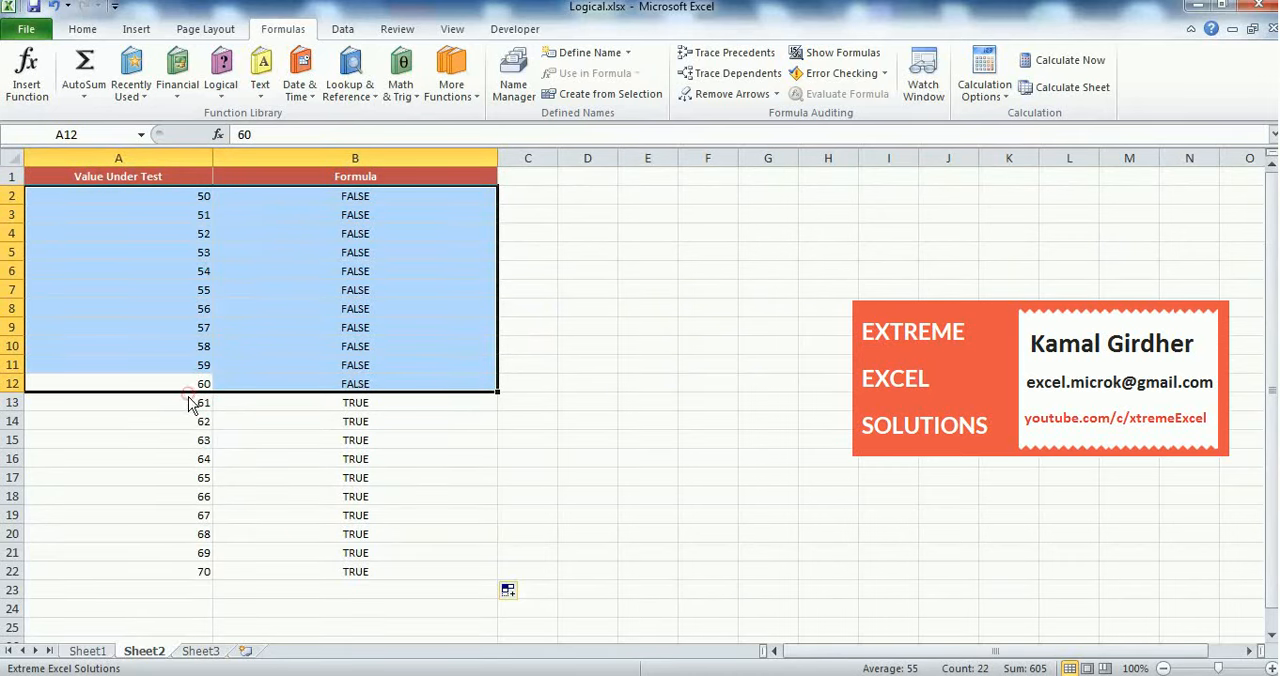
{"action": "left_click_drag", "start_coordinate": [190, 403], "coordinate": [391, 573]}
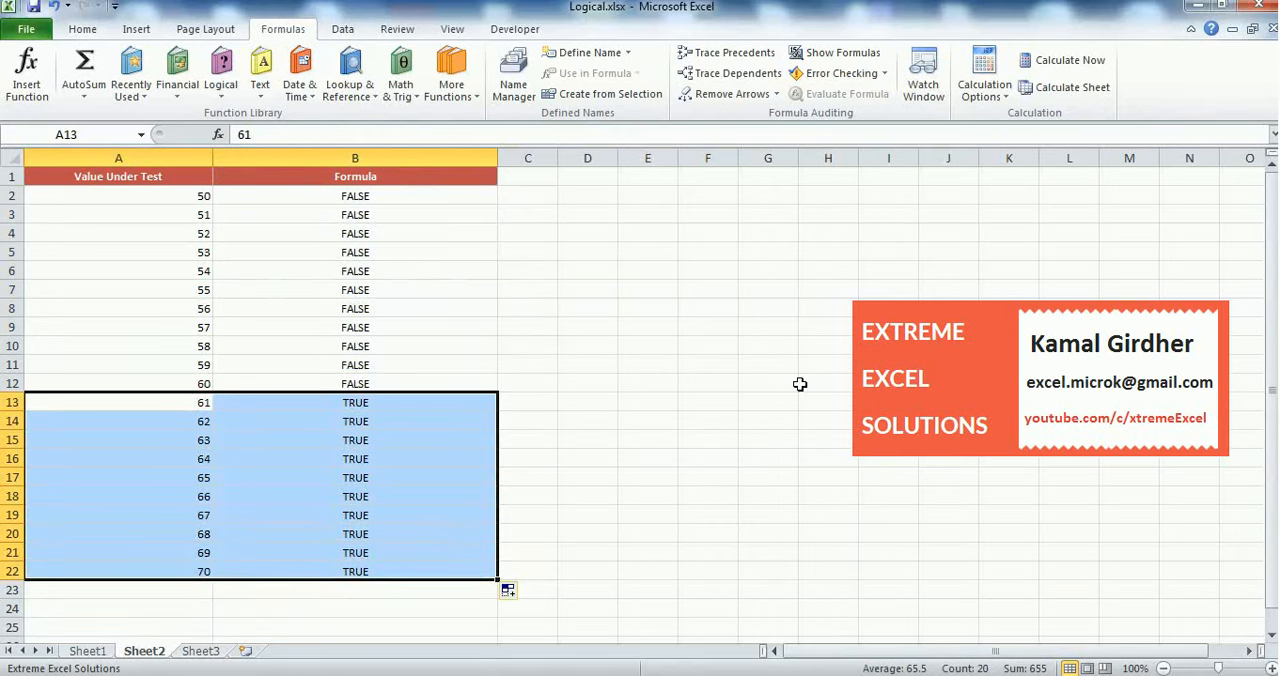
Copy the B2 formula down again, extending the fill range to B23
{"action": "left_click", "coordinate": [471, 196]}
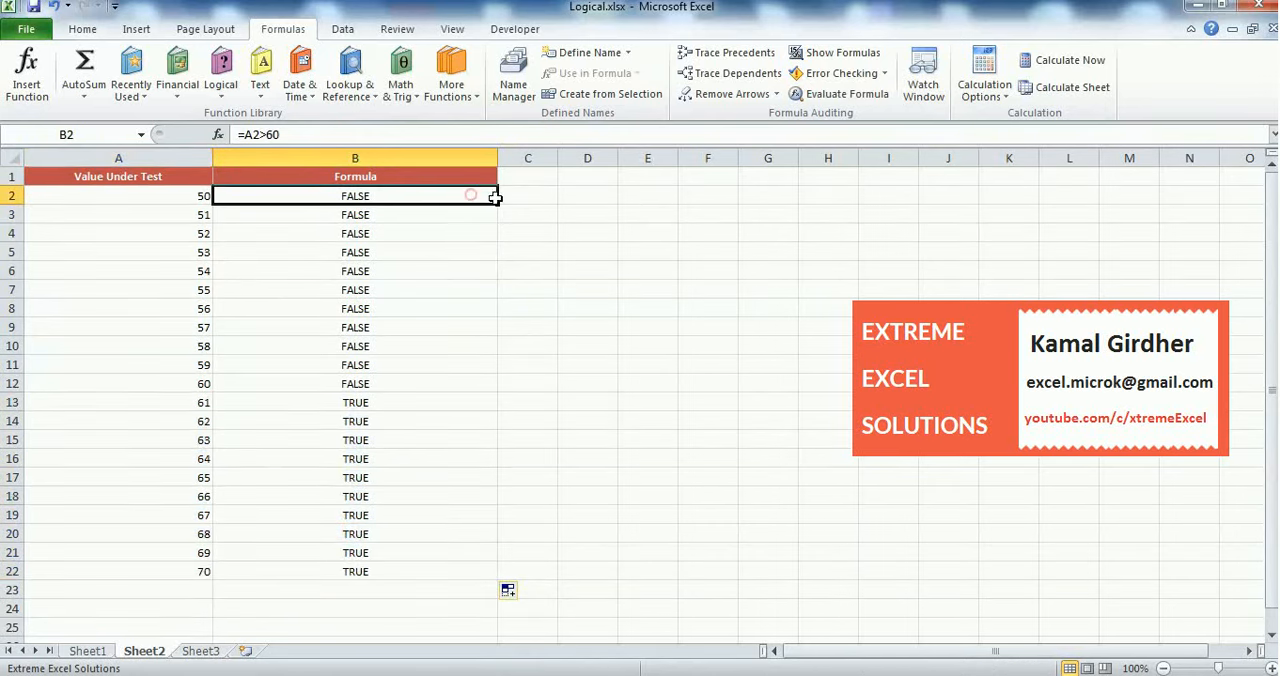
{"action": "left_click_drag", "start_coordinate": [494, 197], "coordinate": [499, 602]}
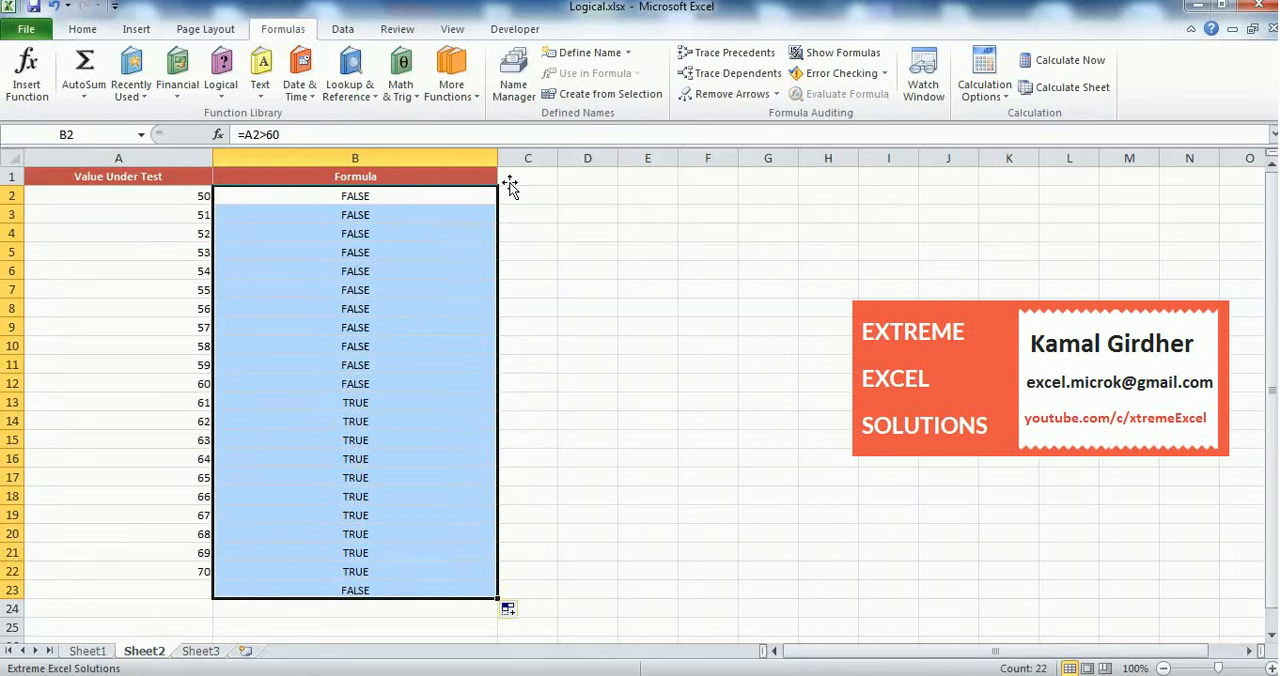
Clear the headers, test values and formulas in A1:B23 on Sheet2 and return to Sheet1
{"action": "key", "text": "ctrl+a"}
{"action": "key", "text": "Delete"}
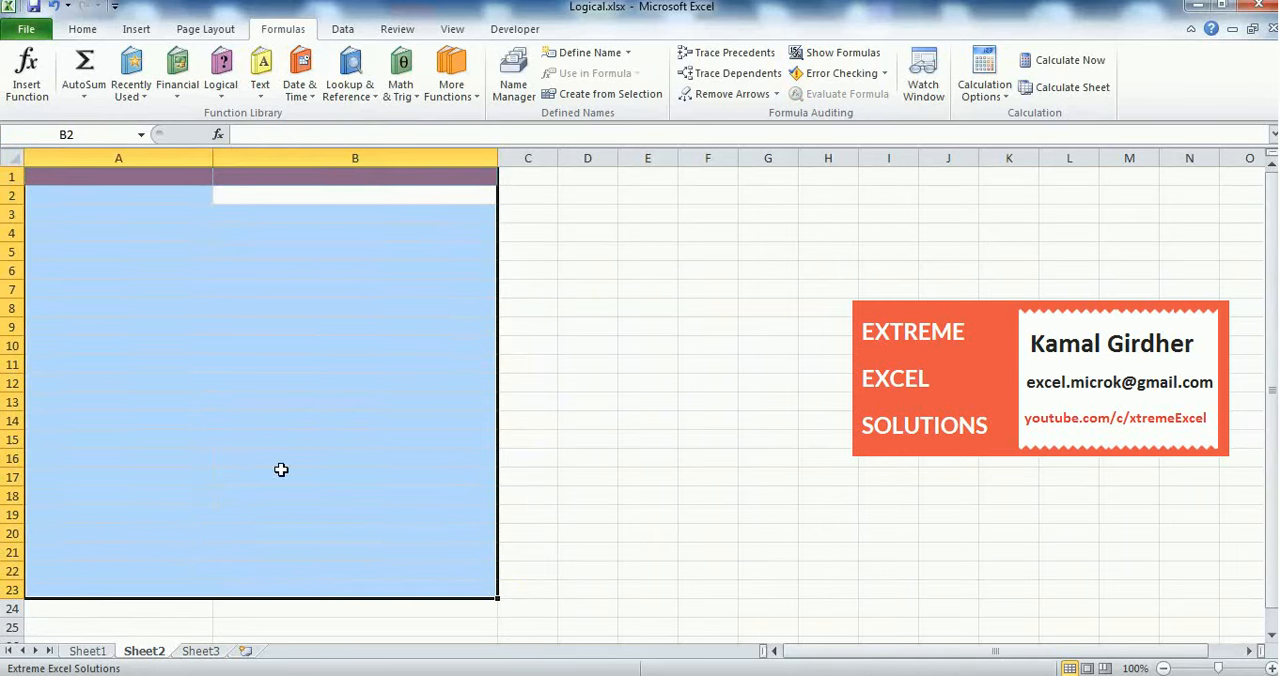
{"action": "left_click", "coordinate": [84, 651]}
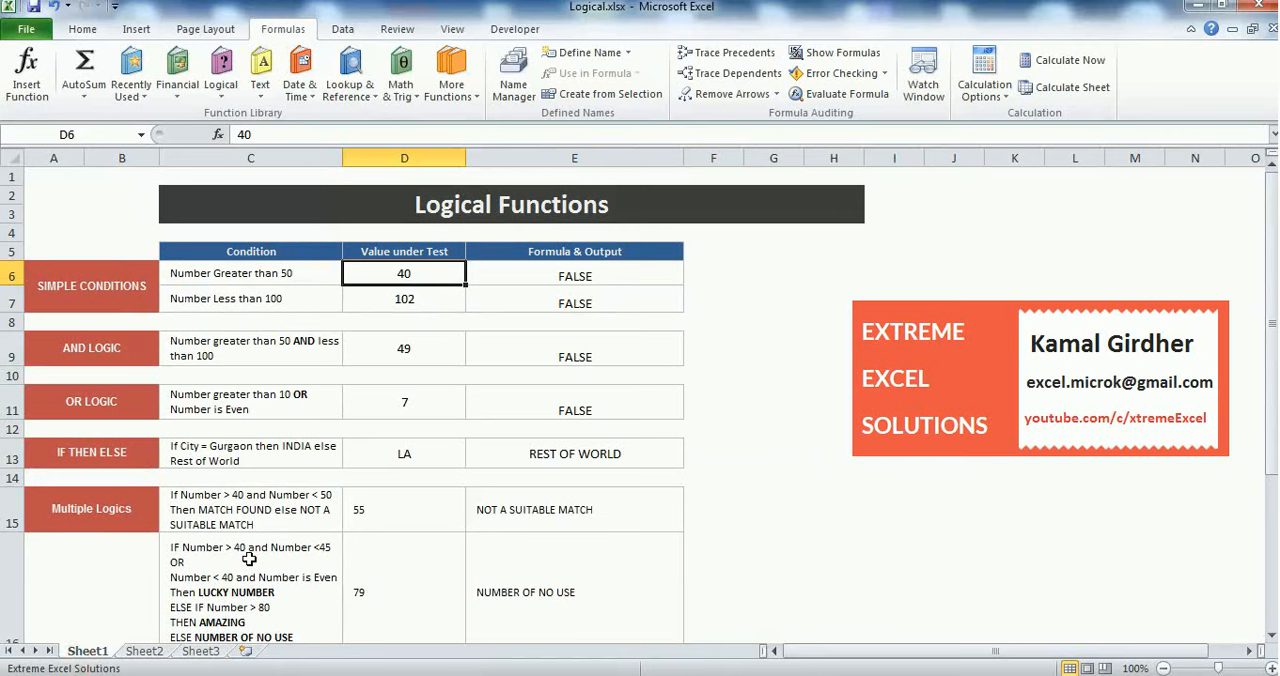